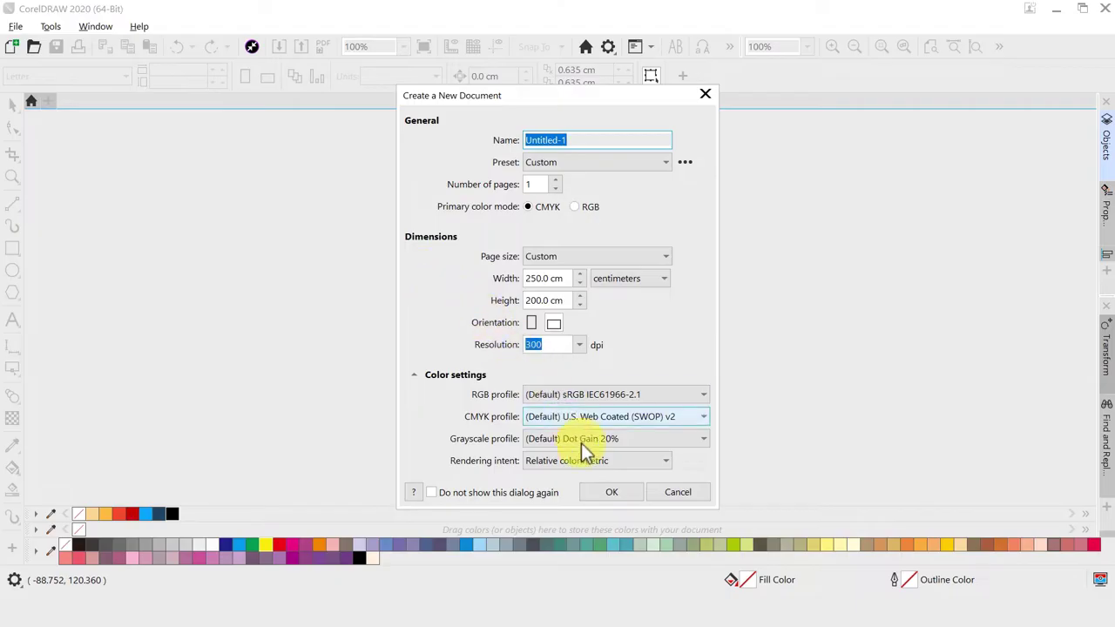
Step: Create the 250 × 200 cm document and draw a rectangle on its page, sized 56 cm wide and 78 cm high
{"action": "left_click", "coordinate": [607, 493]}
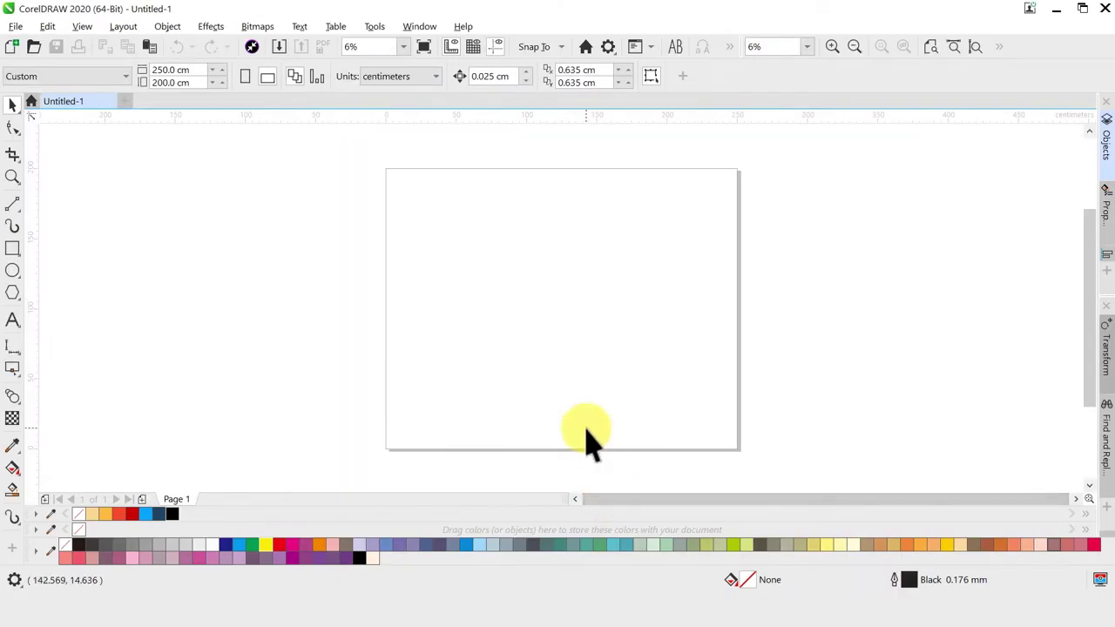
{"action": "left_click", "coordinate": [19, 252]}
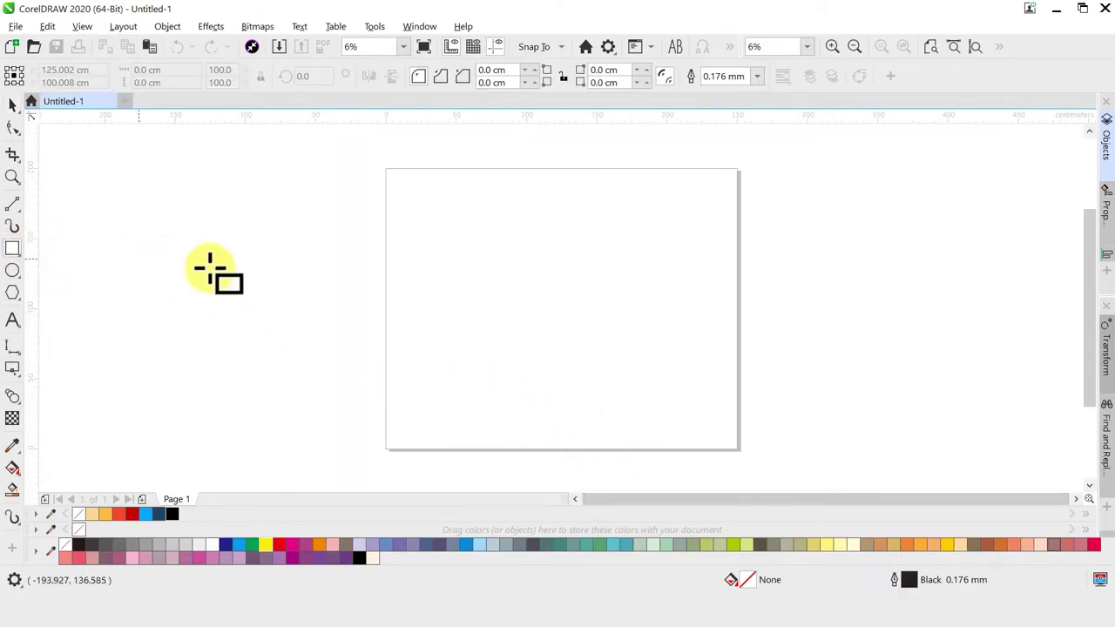
{"action": "left_click_drag", "start_coordinate": [494, 236], "coordinate": [577, 341]}
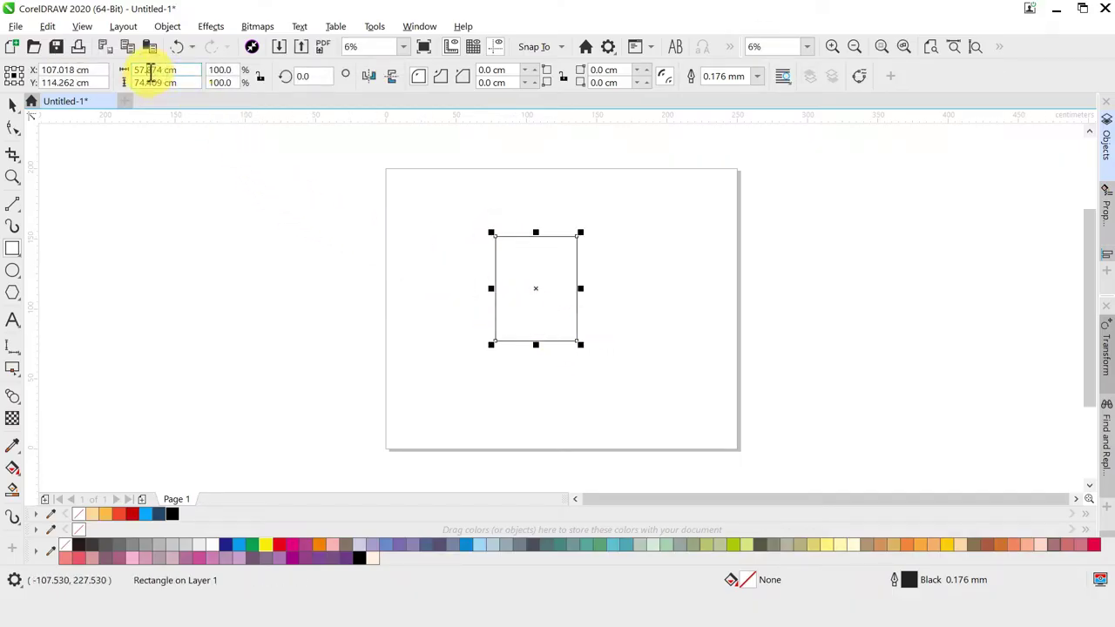
{"action": "type", "text": "56cm"}
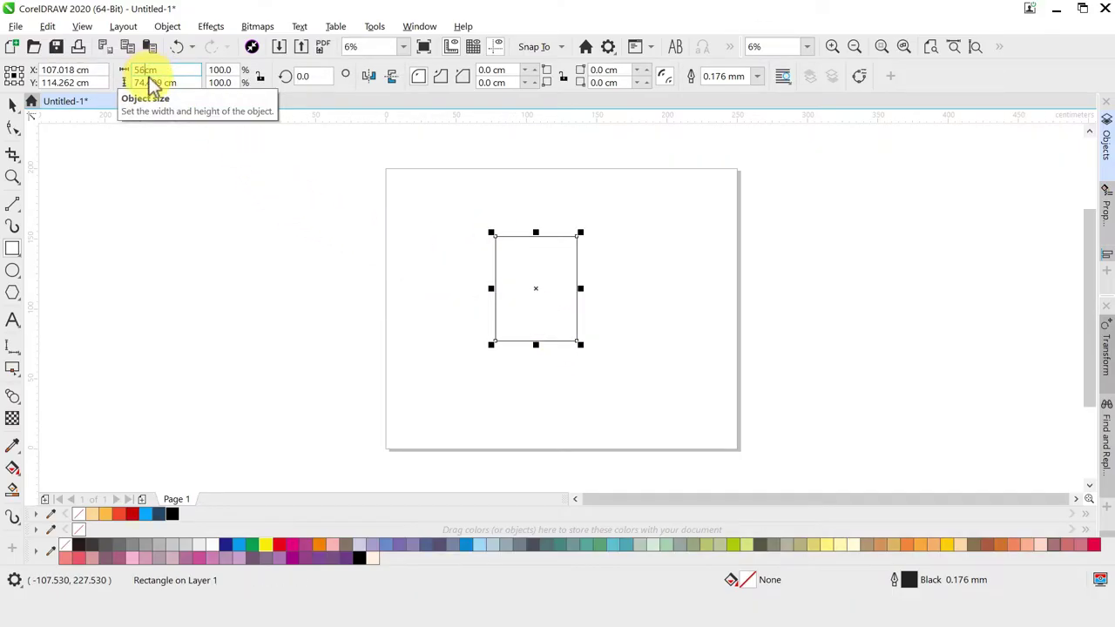
{"action": "left_click", "coordinate": [150, 81]}
{"action": "type", "text": "78cm"}
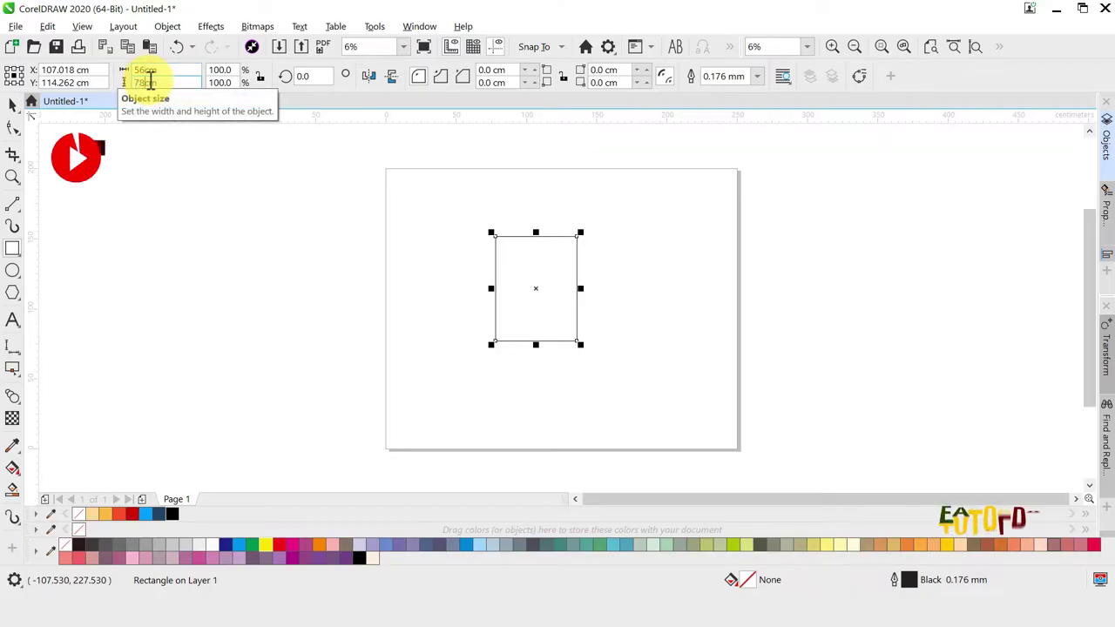
{"action": "key", "text": "Return"}
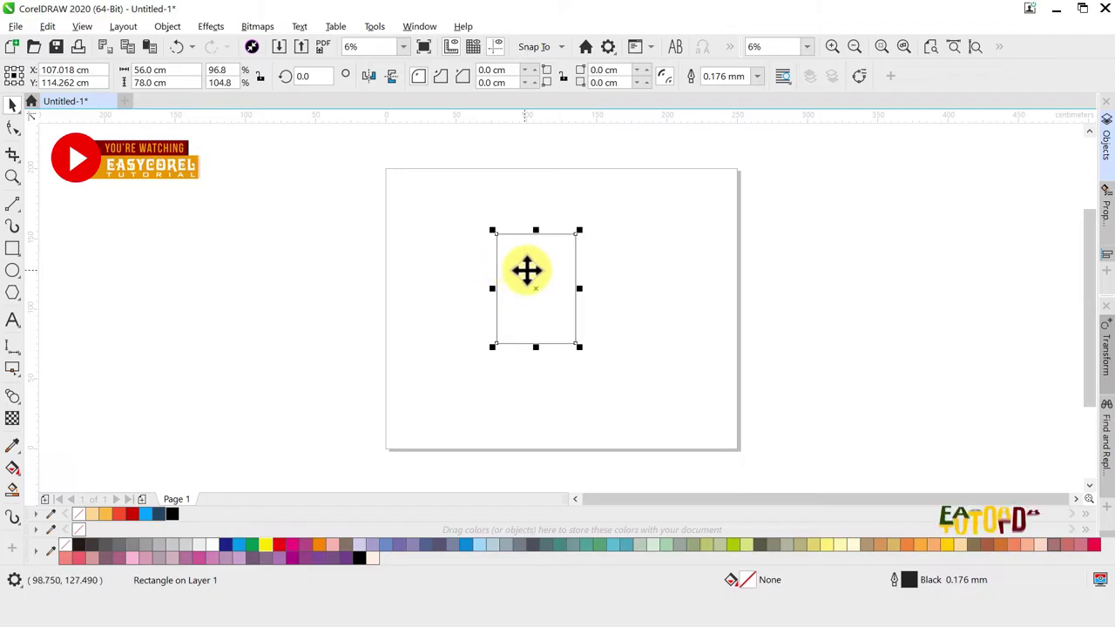
Step: Center the rectangle horizontally and vertically on the page
{"action": "left_click", "coordinate": [1104, 254]}
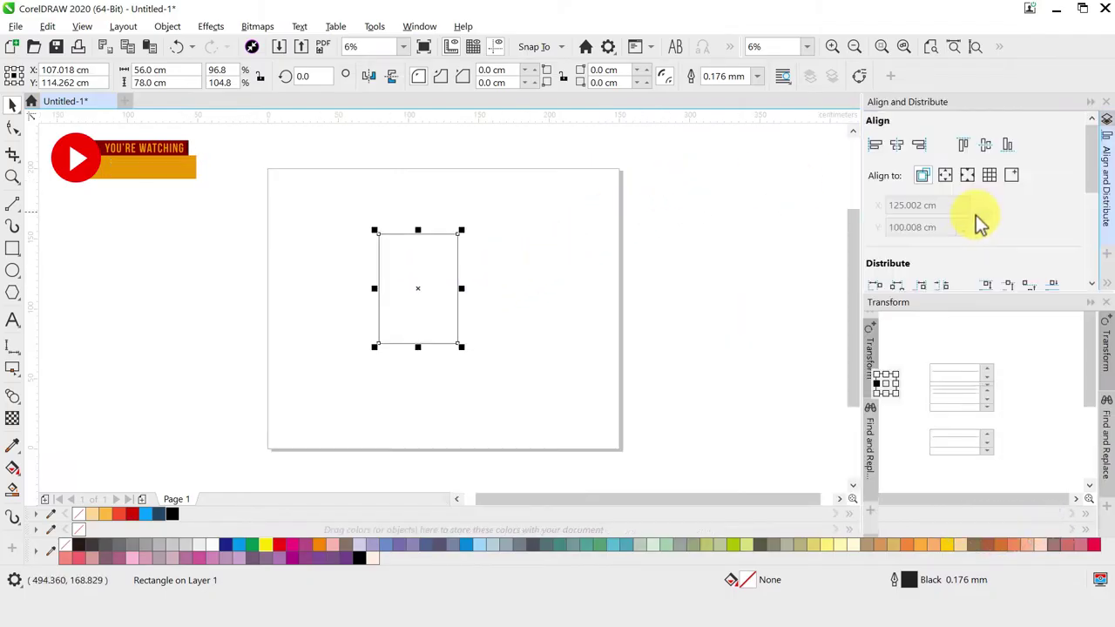
{"action": "left_click", "coordinate": [897, 144]}
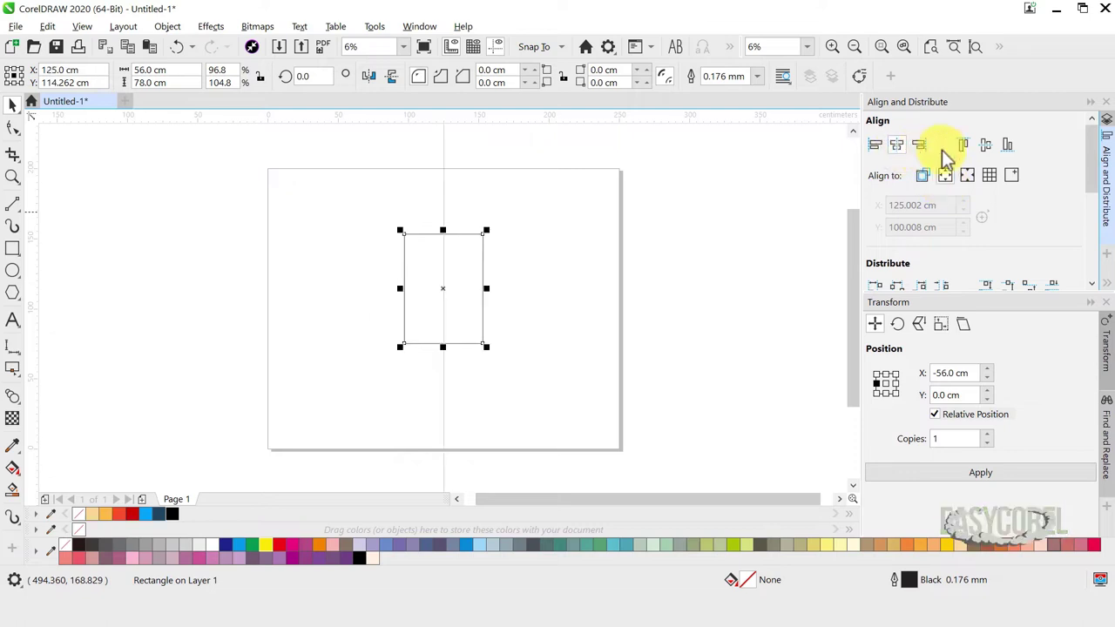
{"action": "left_click", "coordinate": [982, 144]}
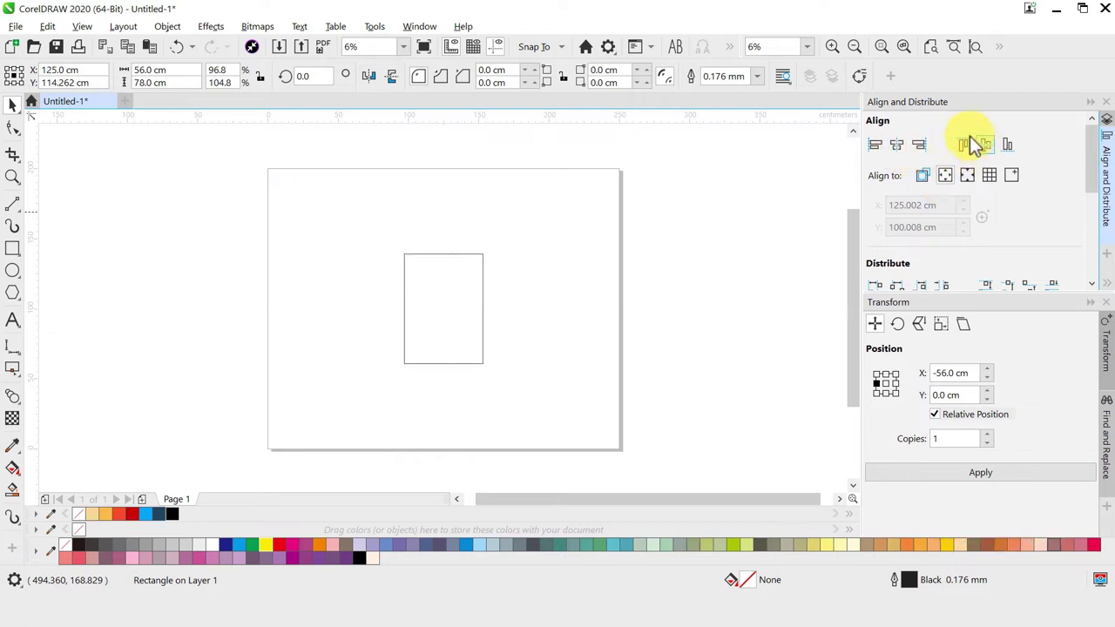
Step: Set the rectangle's outline width to 4.0 mm
{"action": "left_click", "coordinate": [880, 47]}
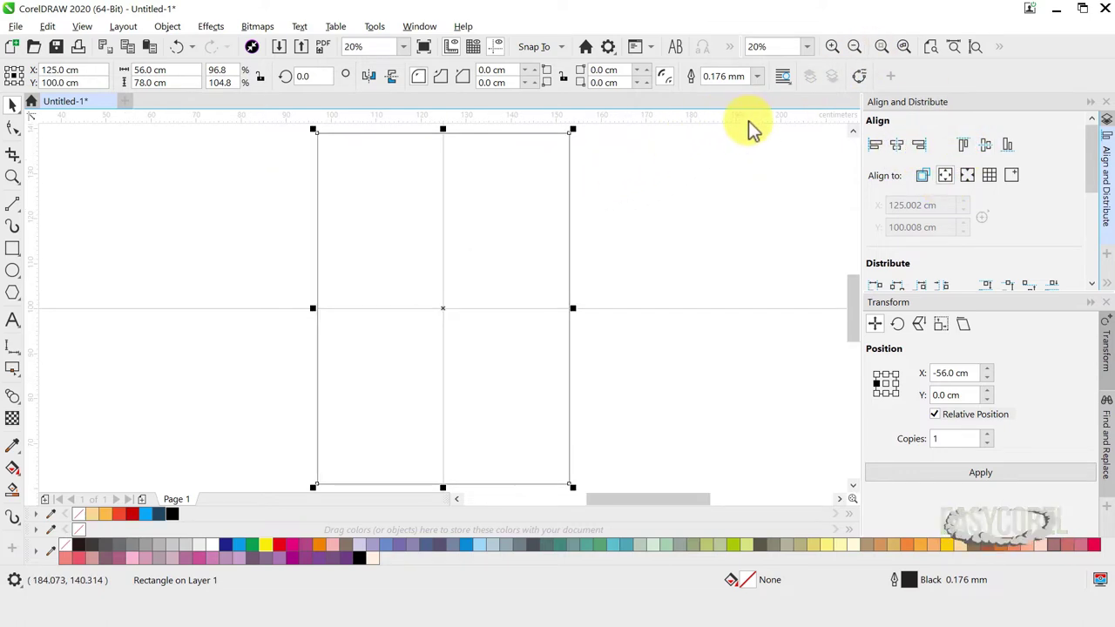
{"action": "left_click", "coordinate": [756, 77]}
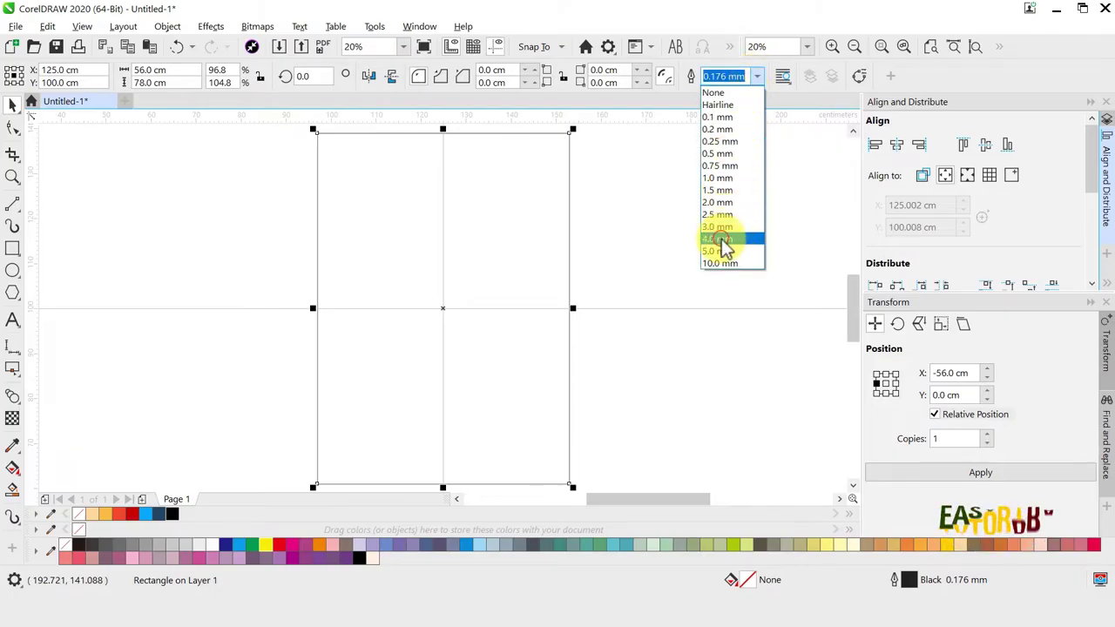
{"action": "left_click", "coordinate": [720, 238]}
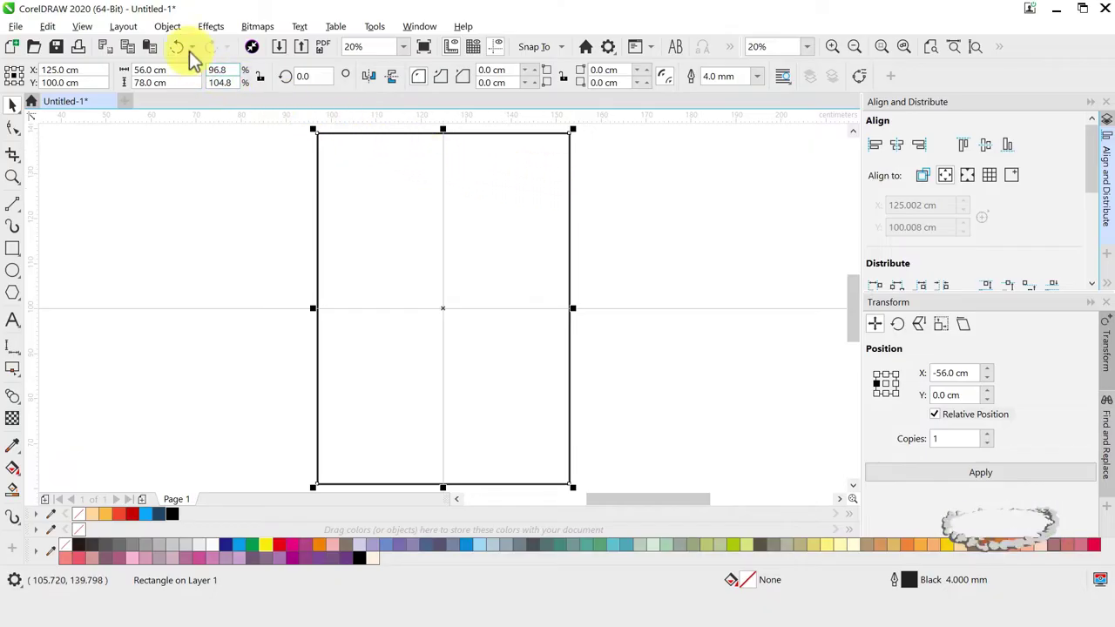
Step: Convert the rectangle to curves and narrow it from its left side to the center, making it 28 cm wide
{"action": "left_click", "coordinate": [168, 28]}
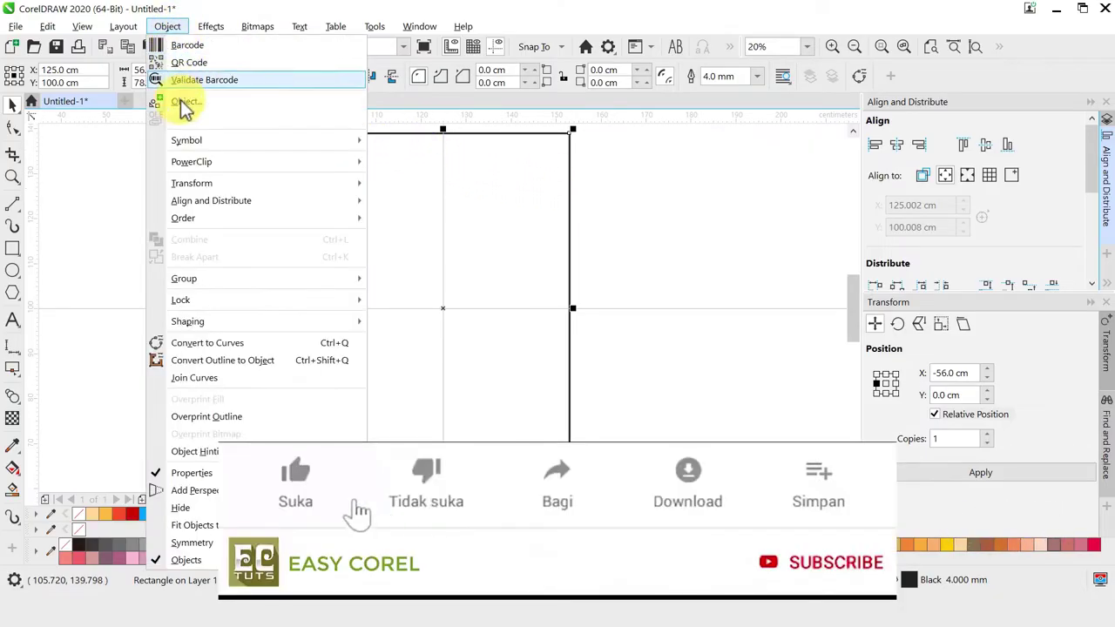
{"action": "left_click", "coordinate": [197, 342]}
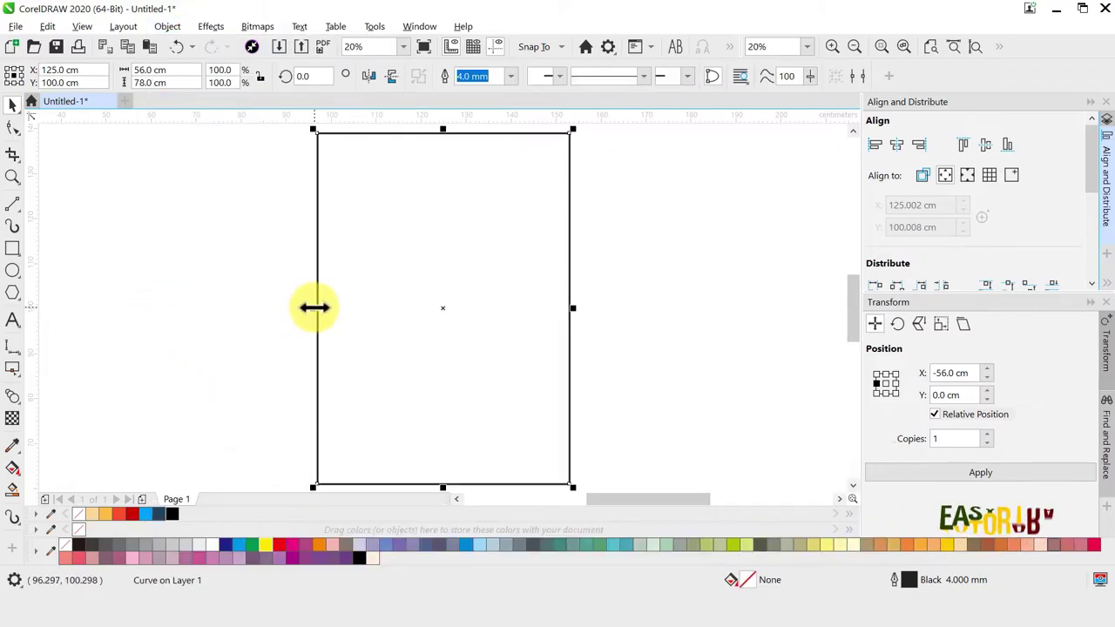
{"action": "left_click_drag", "start_coordinate": [315, 307], "coordinate": [442, 308]}
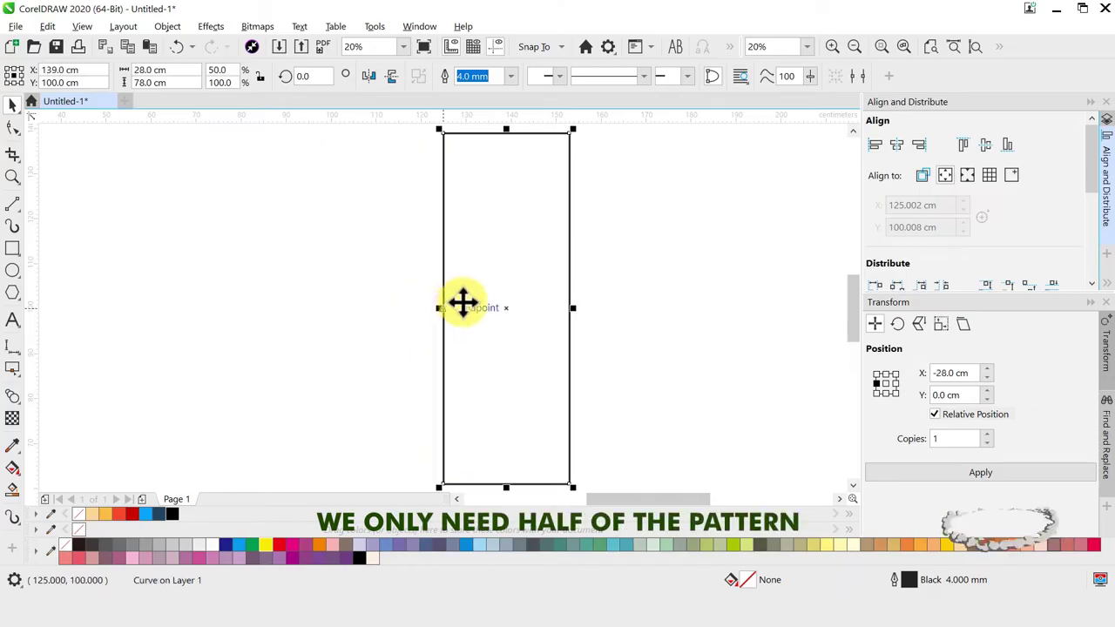
Step: Place two vertical guidelines 5 cm and 5.5 cm inside the rectangle's right edge, at X 148 cm and X 147.5 cm
{"action": "left_click", "coordinate": [19, 206]}
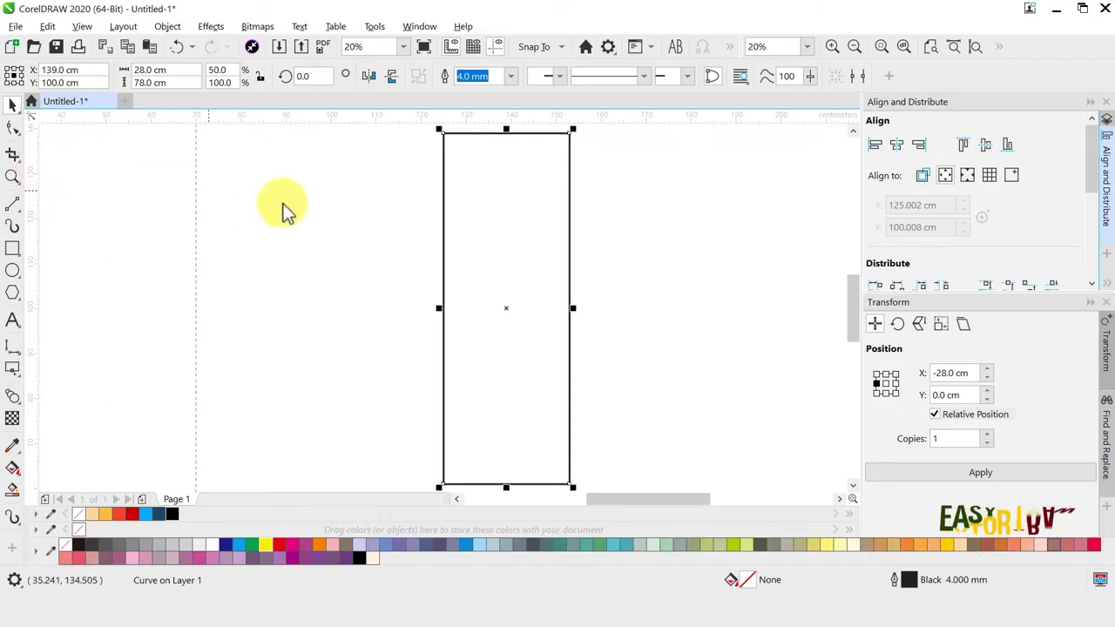
{"action": "left_click", "coordinate": [569, 242]}
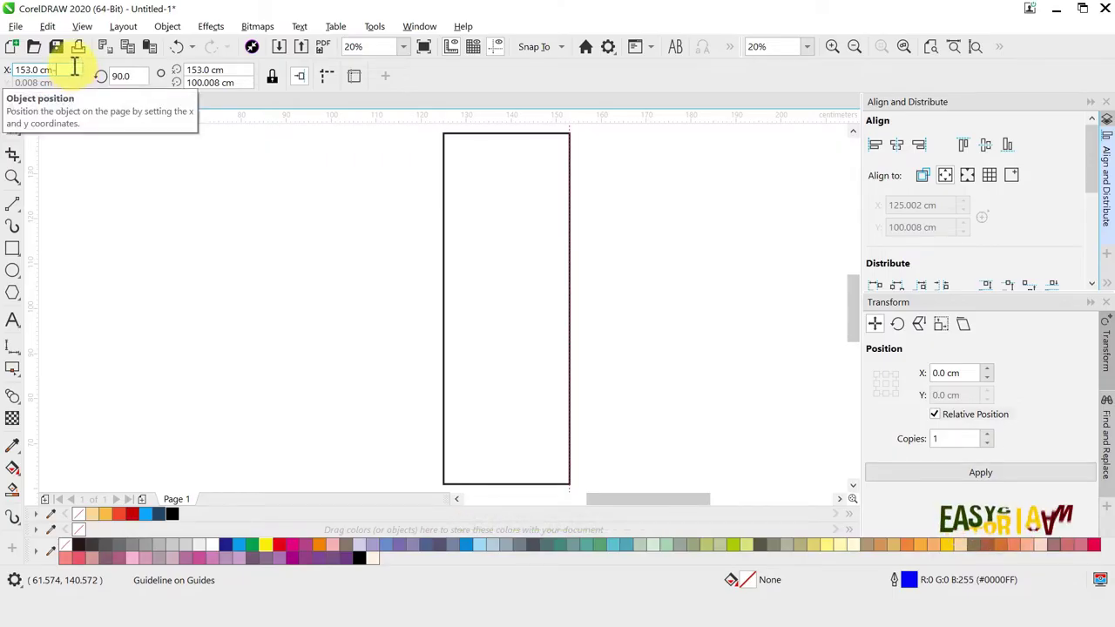
{"action": "key", "text": "Return"}
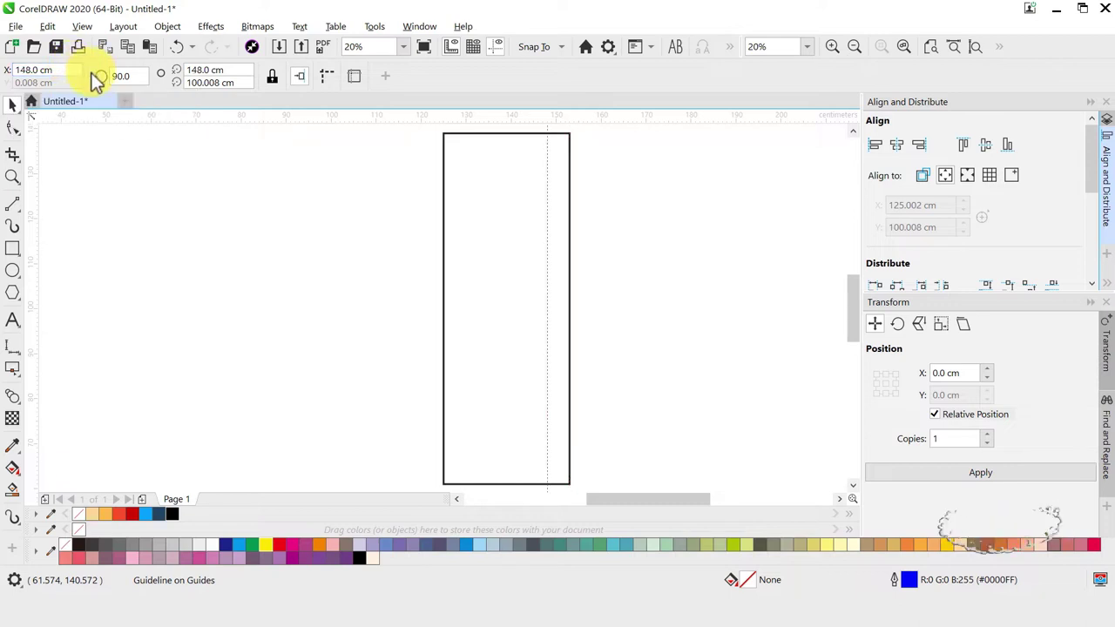
{"action": "left_click_drag", "start_coordinate": [35, 204], "coordinate": [476, 223]}
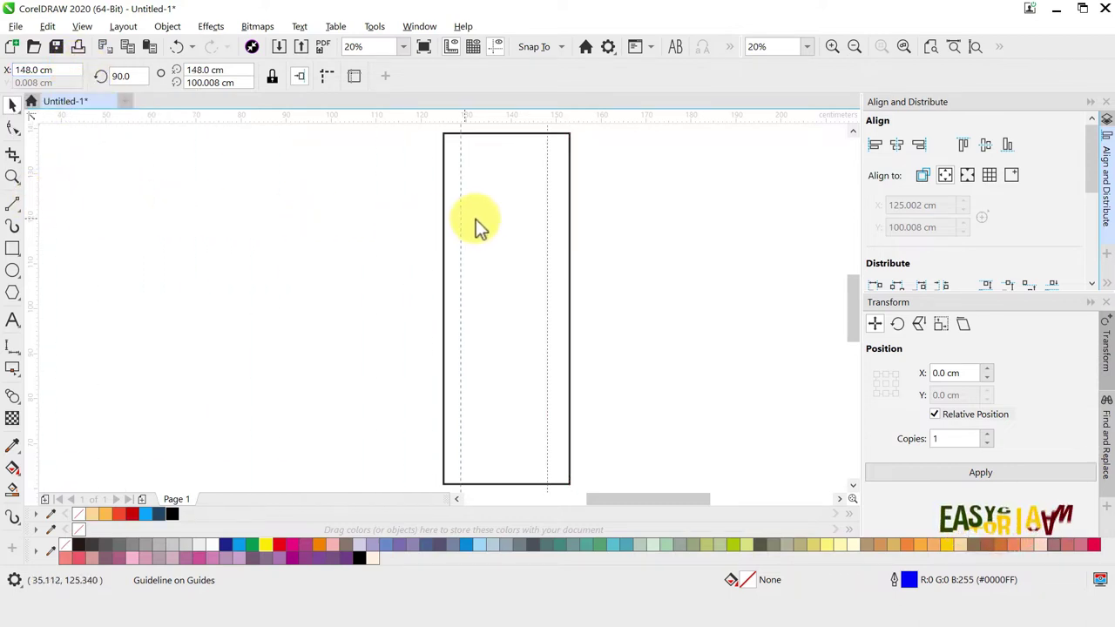
{"action": "left_click_drag", "start_coordinate": [571, 218], "coordinate": [571, 218]}
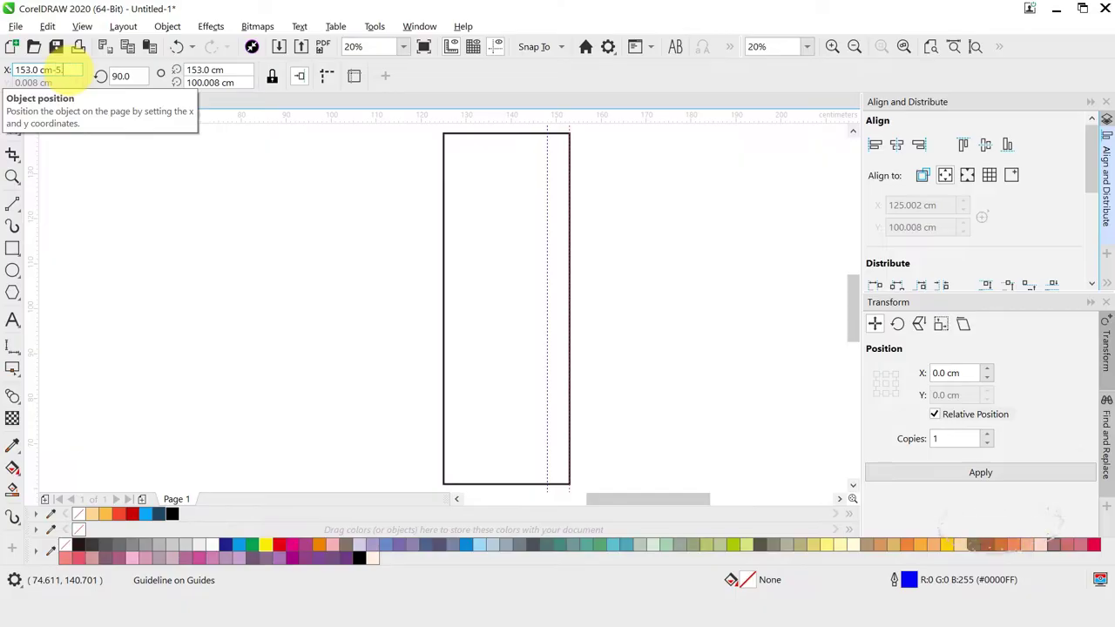
{"action": "key", "text": "Return"}
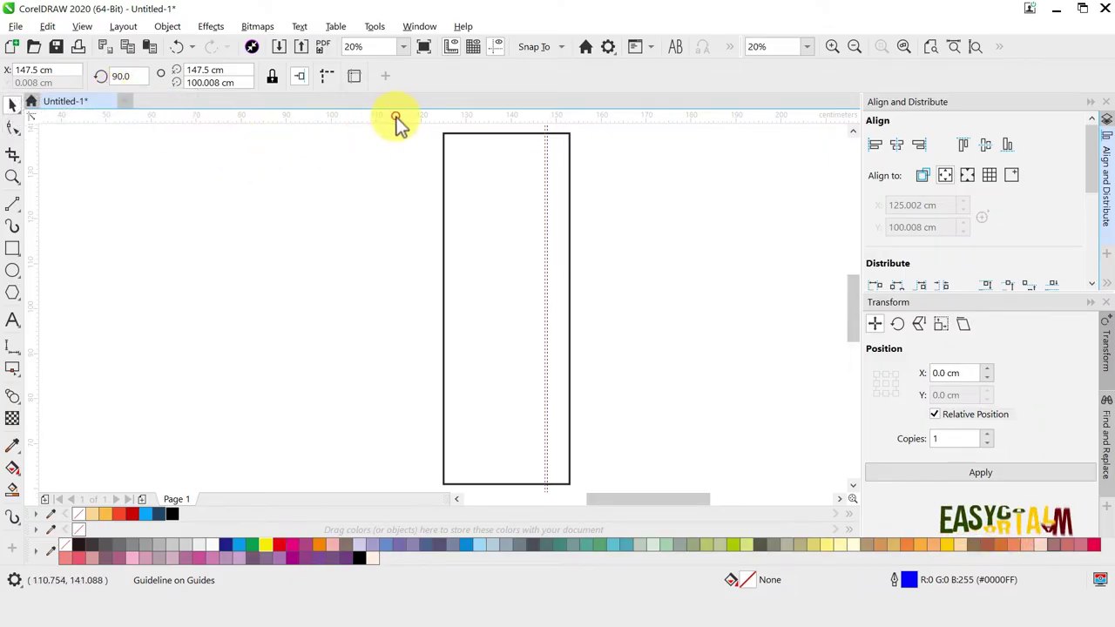
Step: Add horizontal guidelines at Y 135 cm and Y 112.5 cm, plus a vertical guideline about 8.5 cm inside the rectangle's left edge
{"action": "left_click", "coordinate": [460, 133]}
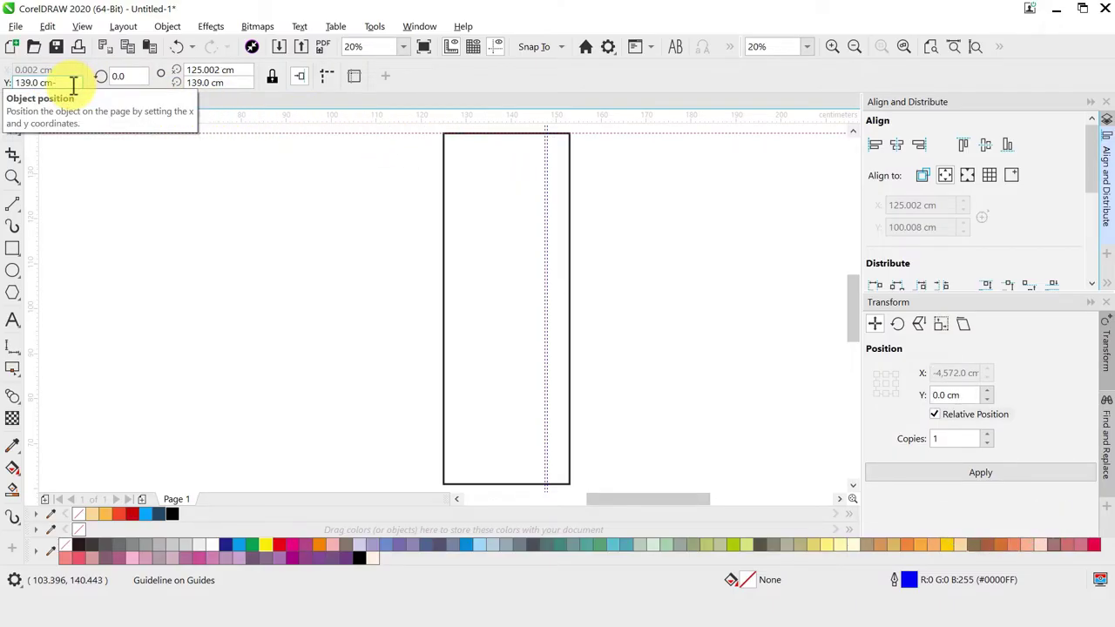
{"action": "key", "text": "Return"}
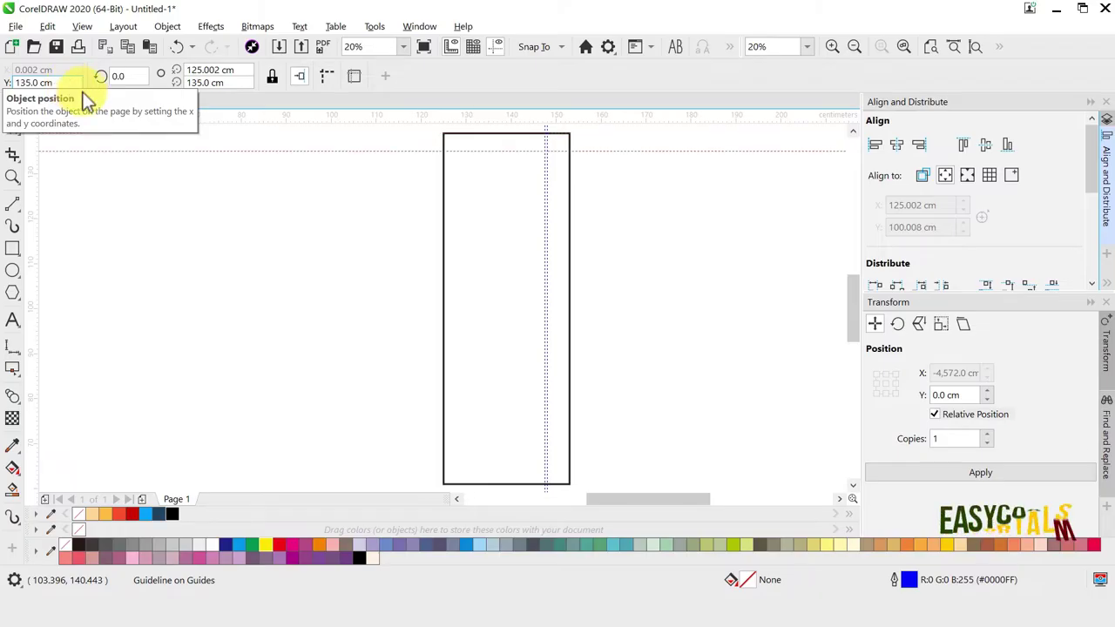
{"action": "left_click_drag", "start_coordinate": [181, 114], "coordinate": [462, 136]}
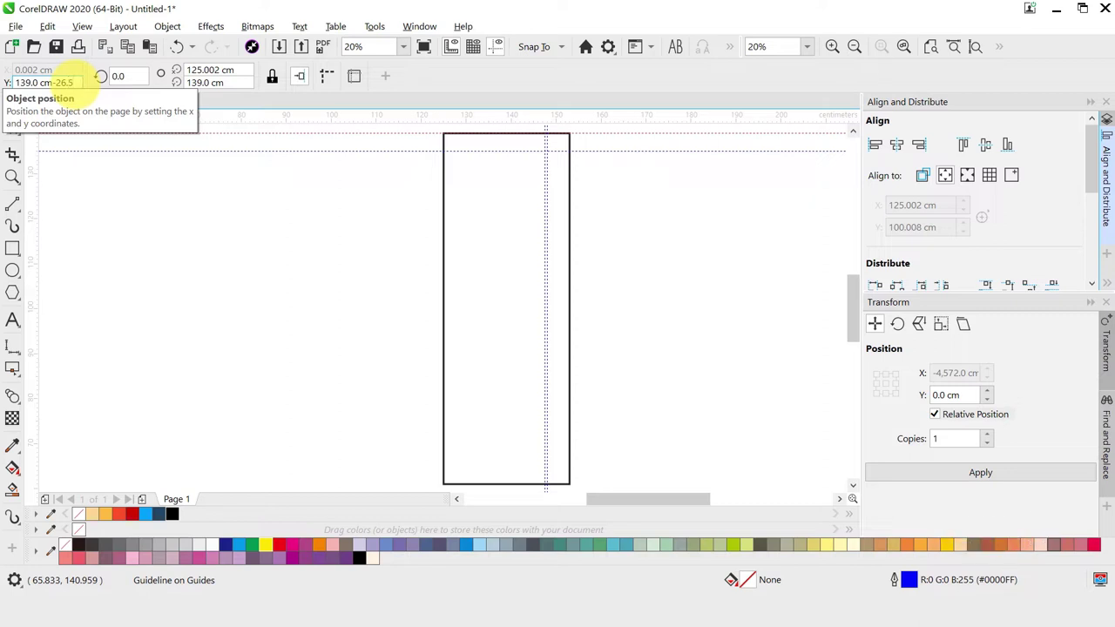
{"action": "key", "text": "Return"}
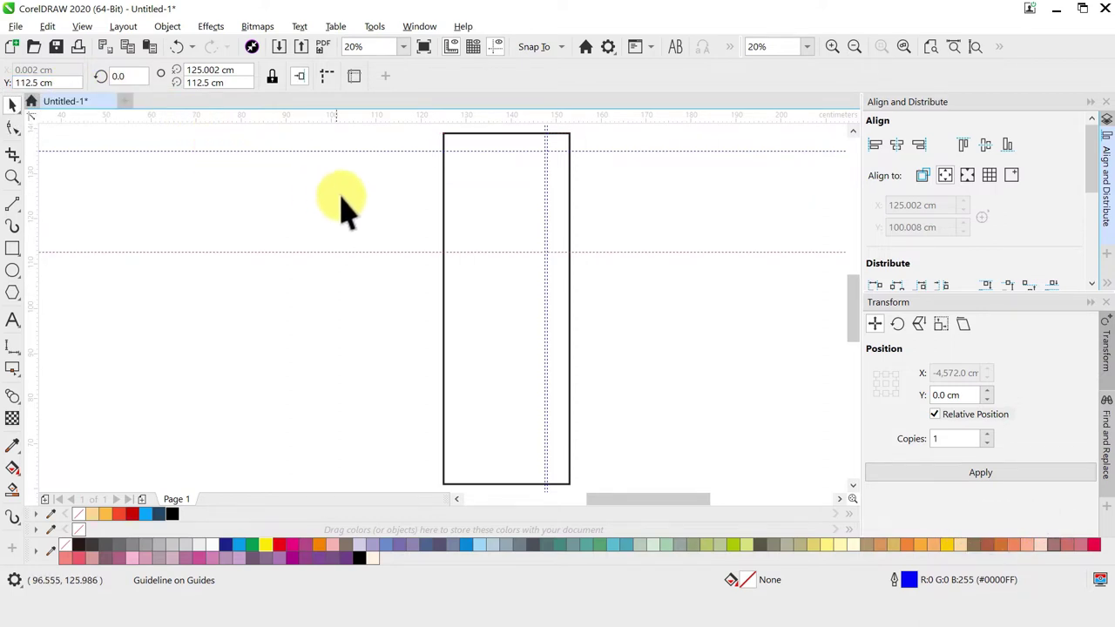
{"action": "left_click_drag", "start_coordinate": [35, 206], "coordinate": [444, 211]}
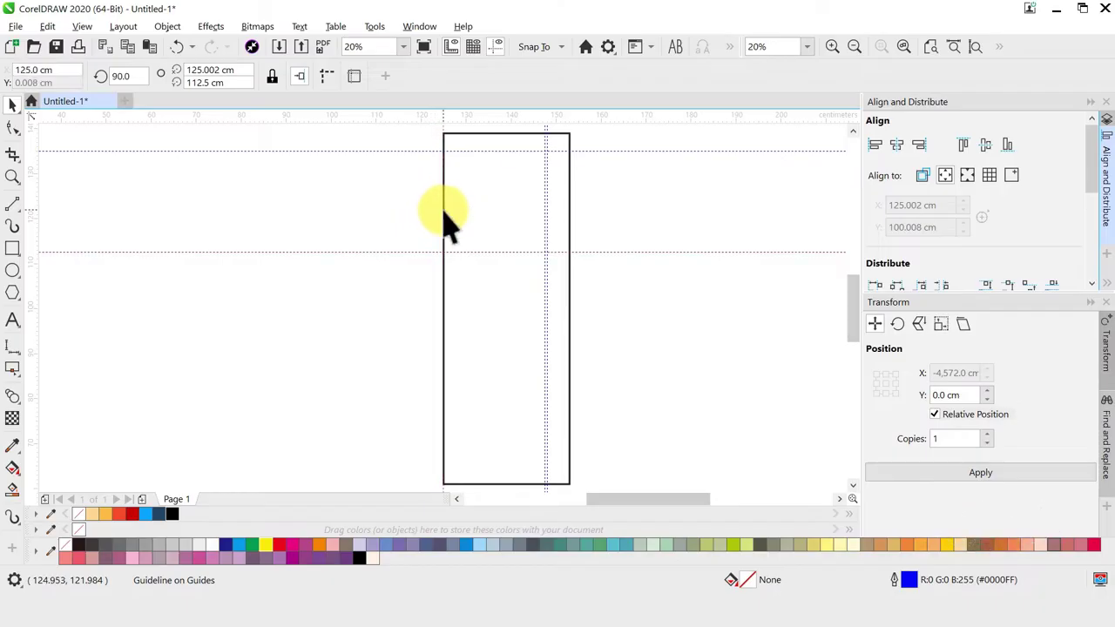
{"action": "left_click", "coordinate": [370, 217]}
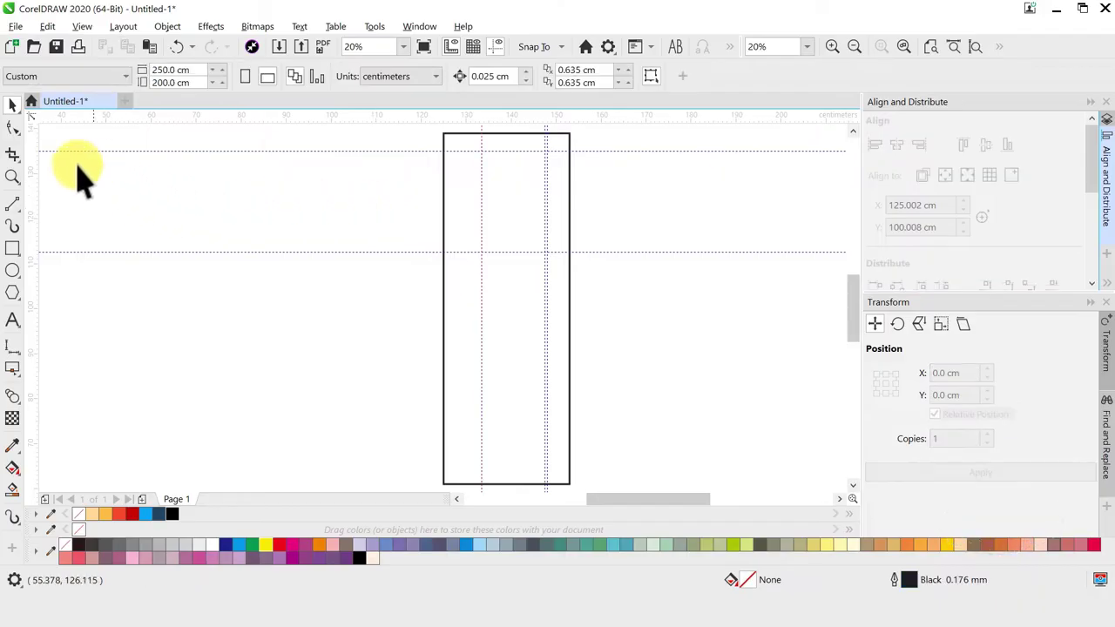
Step: Add a node on the rectangle's top edge and, with snapping to guidelines enabled, move it onto the leftmost vertical guideline
{"action": "left_click", "coordinate": [16, 127]}
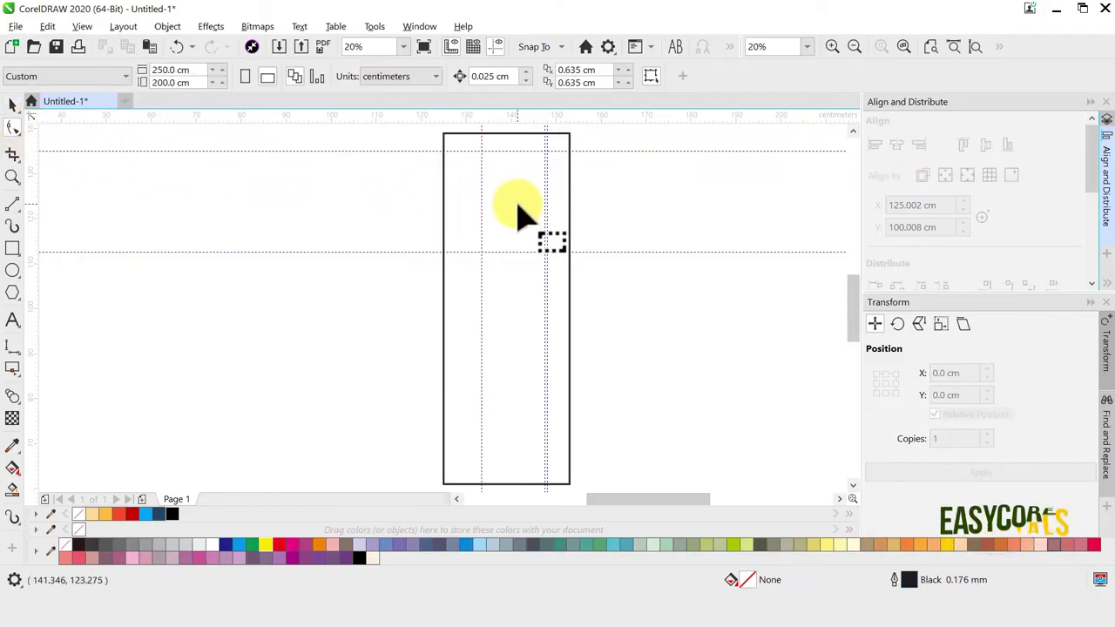
{"action": "scroll", "coordinate": [486, 141], "scroll_direction": "up", "scroll_amount": 3}
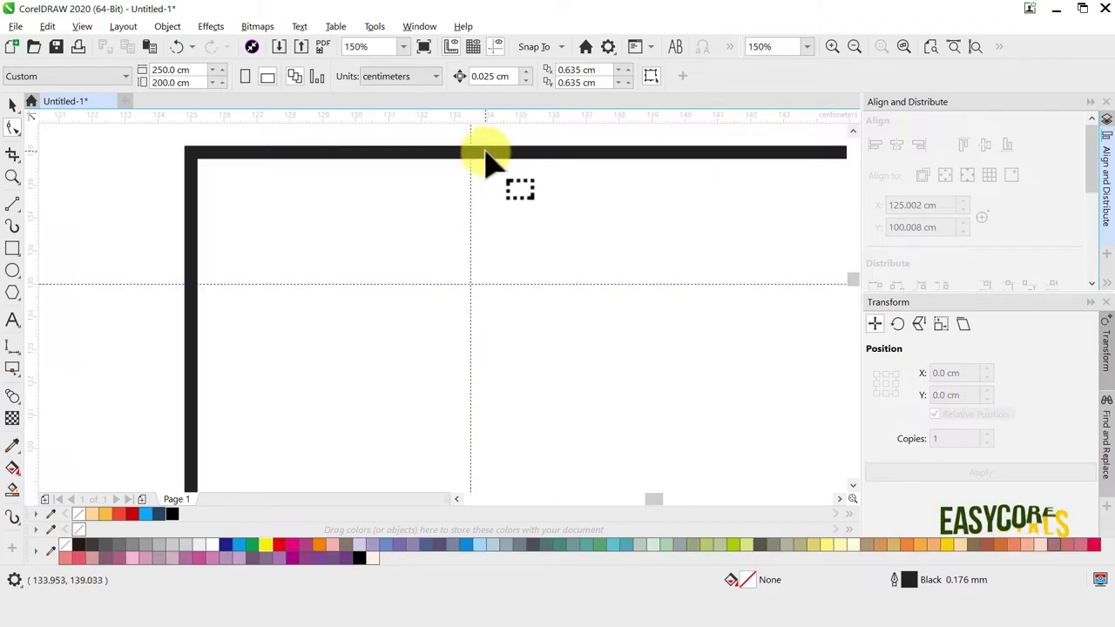
{"action": "left_click", "coordinate": [486, 157]}
{"action": "double_click", "coordinate": [484, 155]}
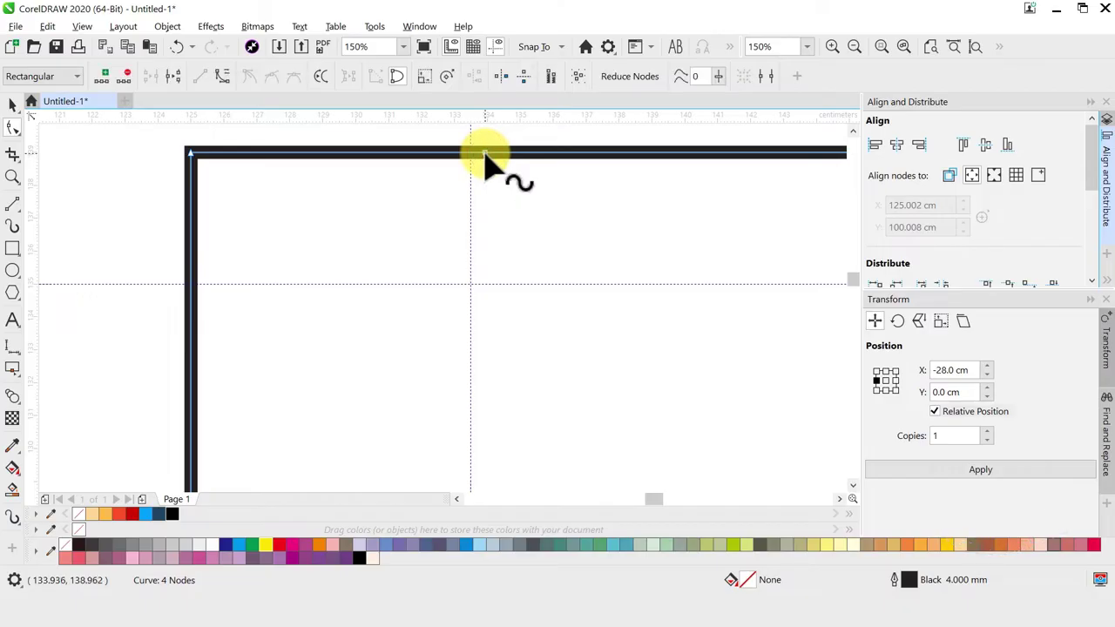
{"action": "left_click_drag", "start_coordinate": [484, 155], "coordinate": [471, 157]}
{"action": "left_click", "coordinate": [547, 47]}
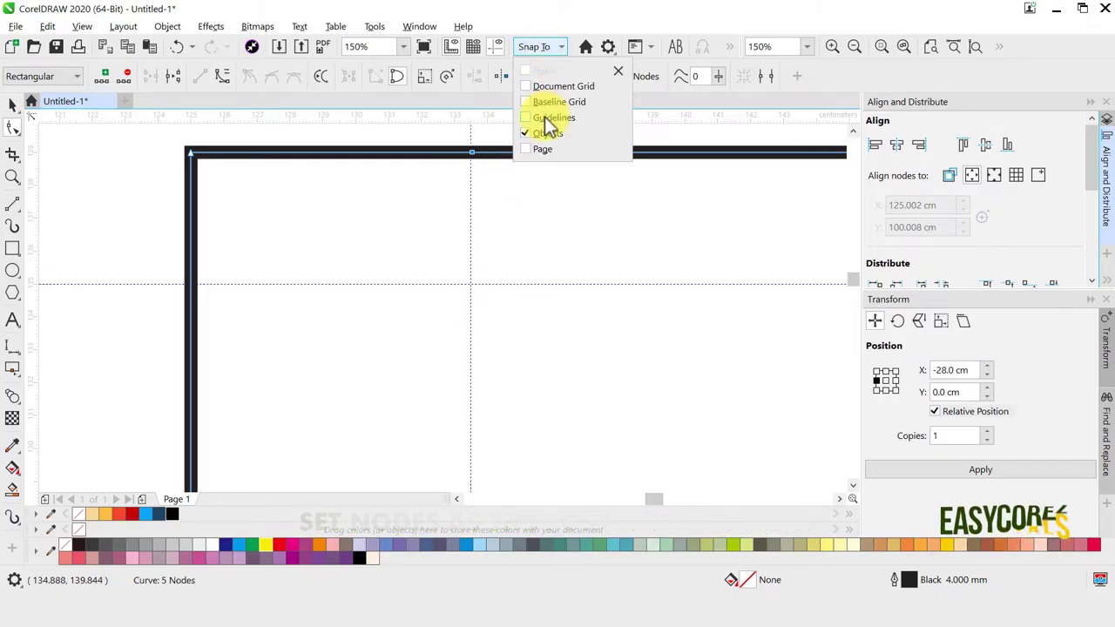
{"action": "left_click", "coordinate": [476, 155]}
{"action": "left_click_drag", "start_coordinate": [473, 155], "coordinate": [470, 157]}
Step: Add a node where the right edge meets the lower horizontal guideline and move the upper-right corner node to X 148, Y 135 cm
{"action": "scroll", "coordinate": [444, 170], "scroll_direction": "down", "scroll_amount": 3}
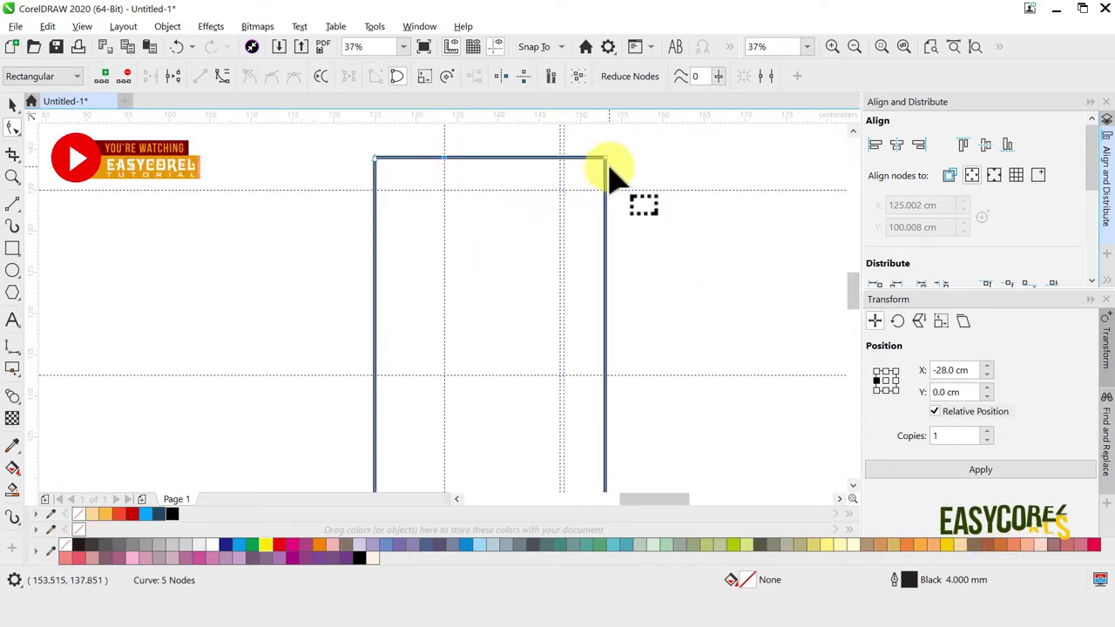
{"action": "left_click", "coordinate": [604, 376]}
{"action": "left_click", "coordinate": [604, 376]}
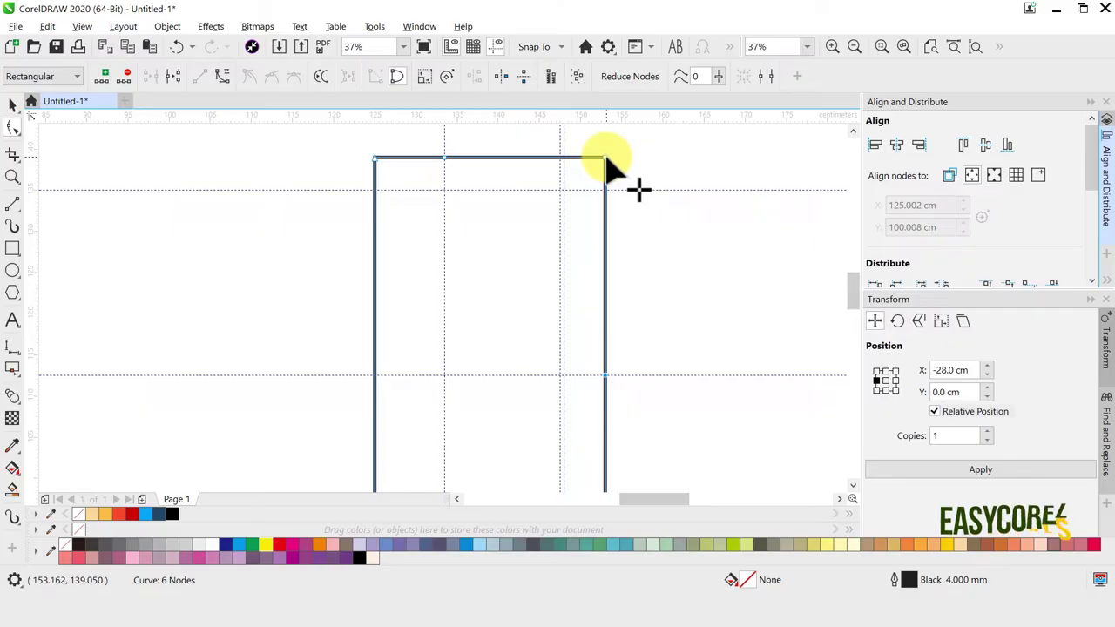
{"action": "left_click_drag", "start_coordinate": [607, 160], "coordinate": [563, 190]}
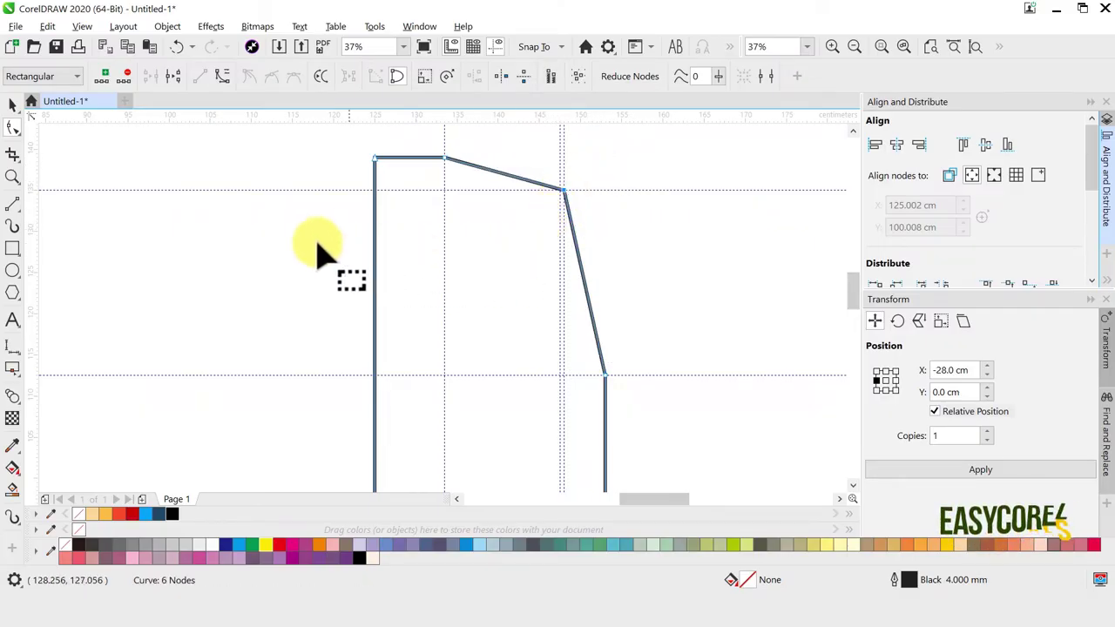
Step: Convert the slanted edge between shoulder tip and side to a curve and bend it inward into a concave armhole
{"action": "right_click", "coordinate": [582, 273]}
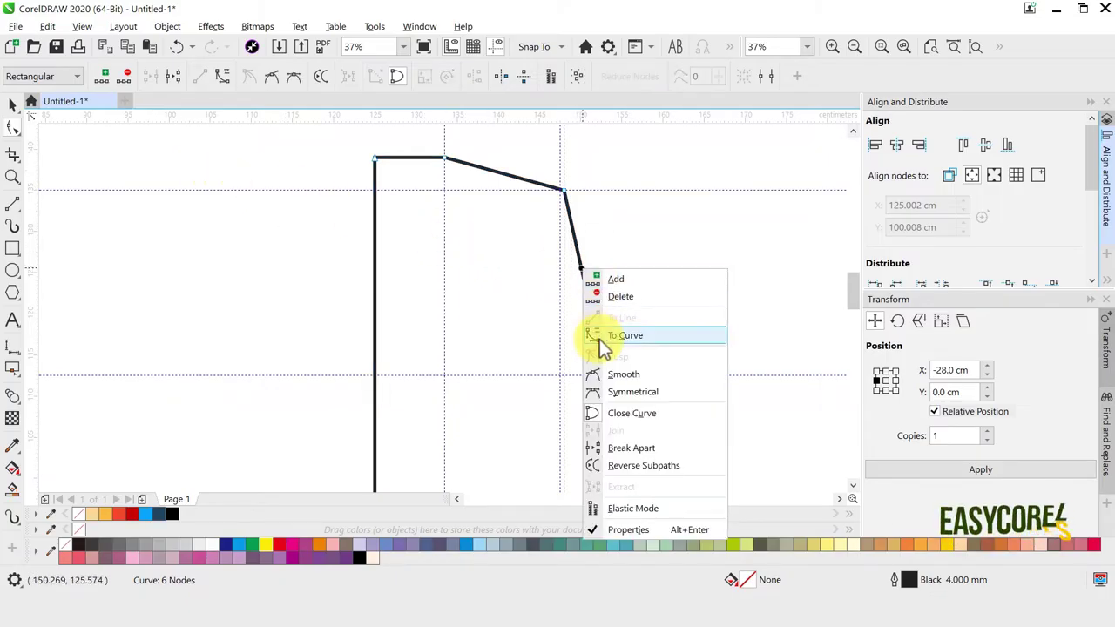
{"action": "left_click", "coordinate": [614, 335]}
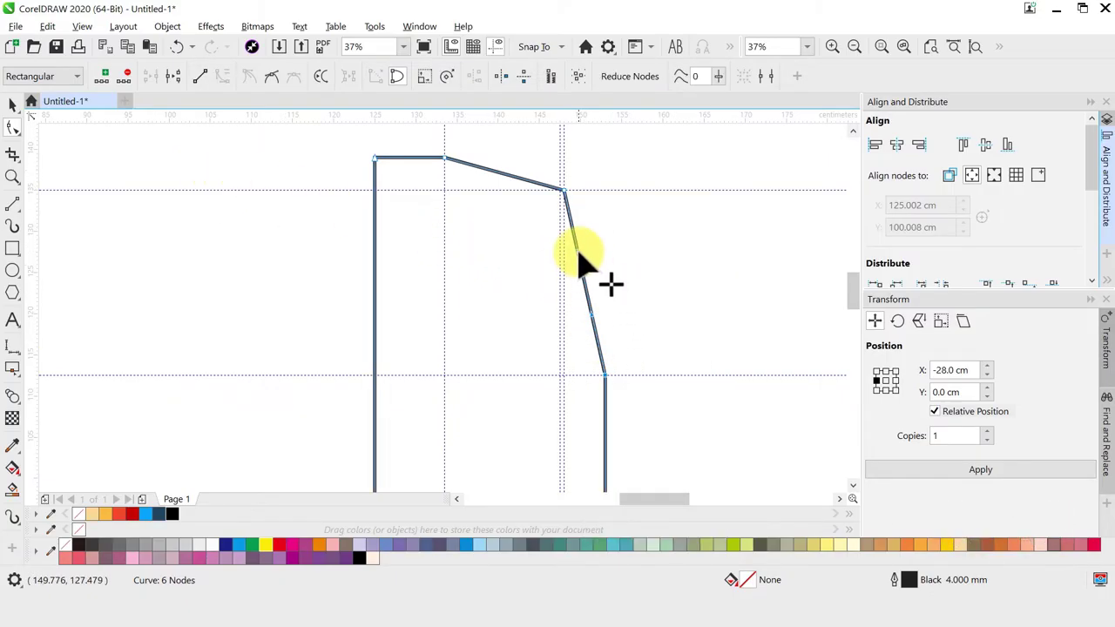
{"action": "left_click_drag", "start_coordinate": [577, 249], "coordinate": [567, 265]}
{"action": "mouse_move", "coordinate": [552, 304]}
{"action": "left_mouse_down"}
{"action": "mouse_move", "coordinate": [577, 303]}
{"action": "mouse_move", "coordinate": [588, 321]}
{"action": "mouse_move", "coordinate": [569, 378]}
{"action": "mouse_move", "coordinate": [547, 303]}
{"action": "mouse_move", "coordinate": [552, 311]}
{"action": "left_mouse_up"}
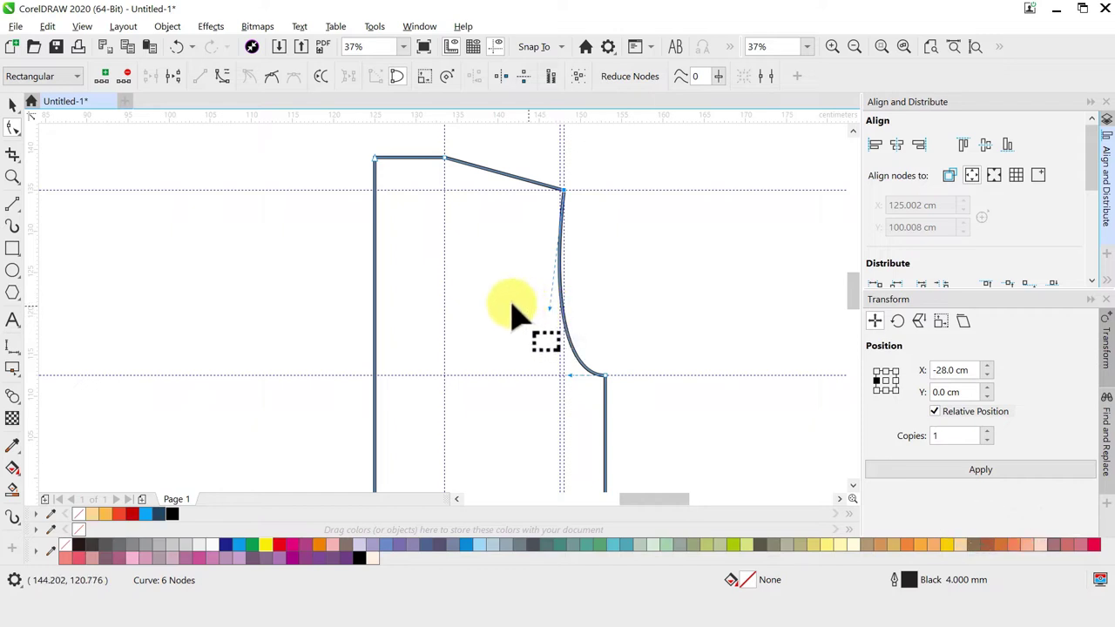
{"action": "scroll", "coordinate": [387, 249], "scroll_direction": "down", "scroll_amount": 3}
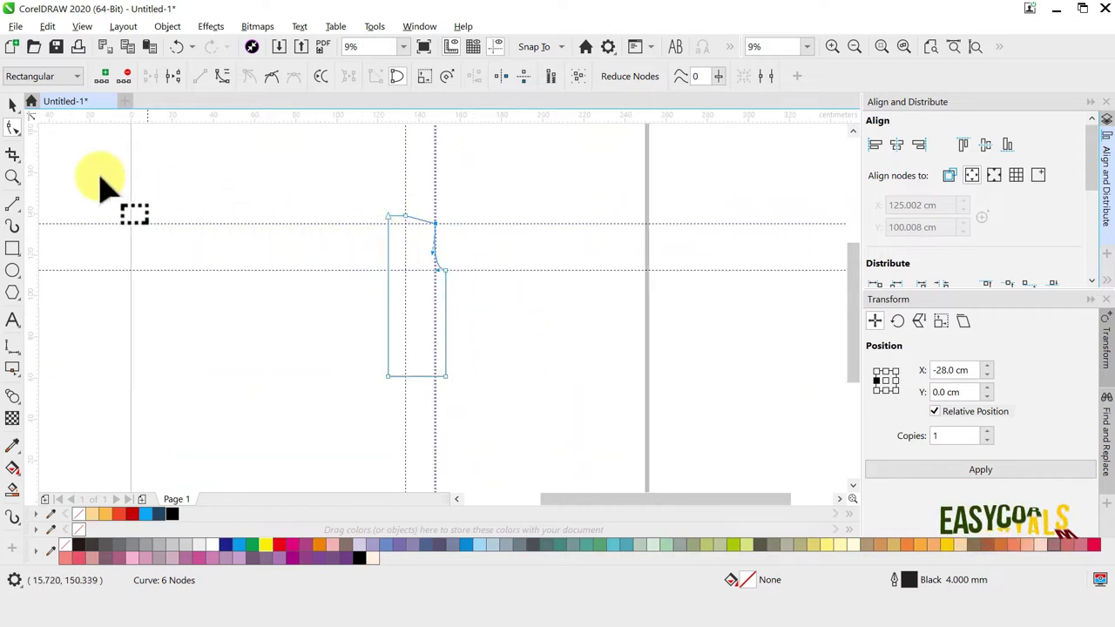
{"action": "left_click", "coordinate": [12, 105]}
{"action": "left_click", "coordinate": [346, 233]}
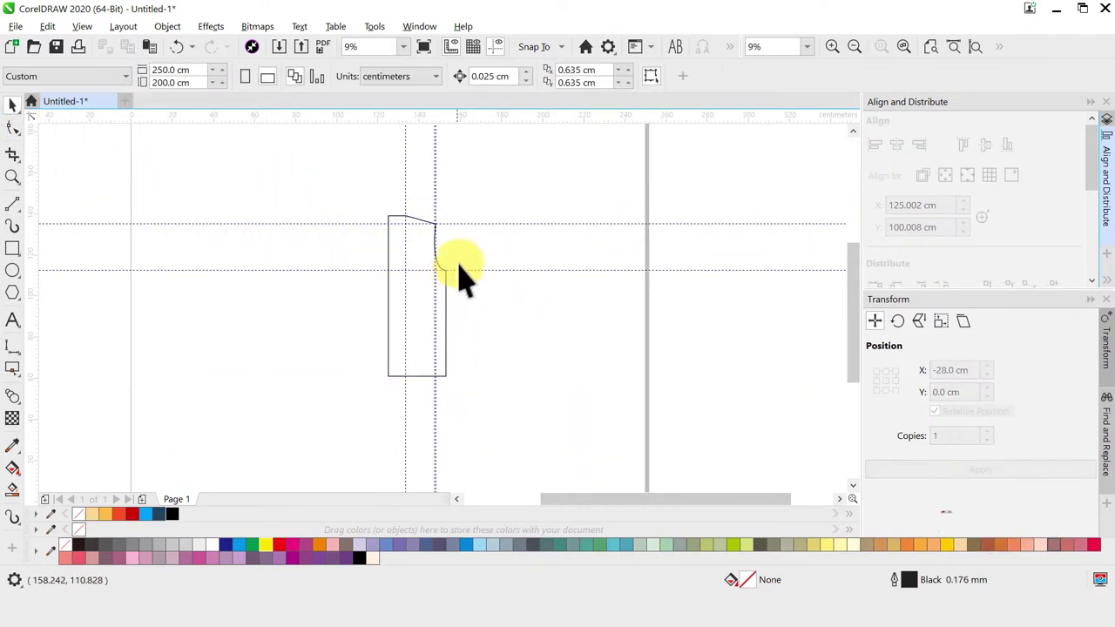
Step: Draw a rectangle about 35 × 37 cm beside the body pattern and give it a 4.0 mm outline
{"action": "scroll", "coordinate": [460, 274], "scroll_direction": "up", "scroll_amount": 2}
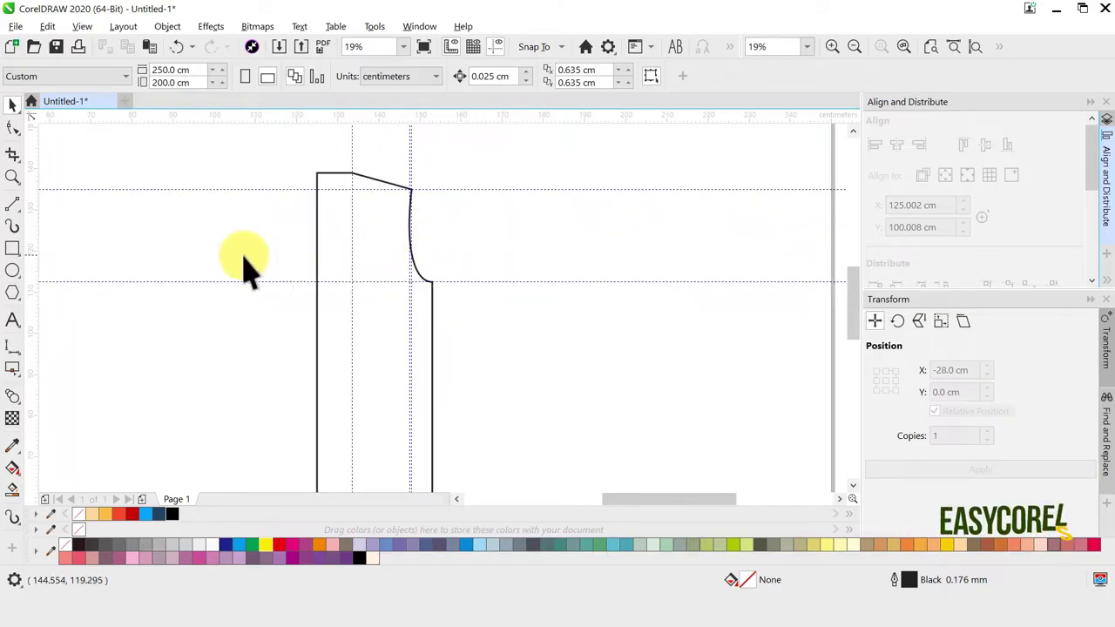
{"action": "left_click", "coordinate": [12, 248]}
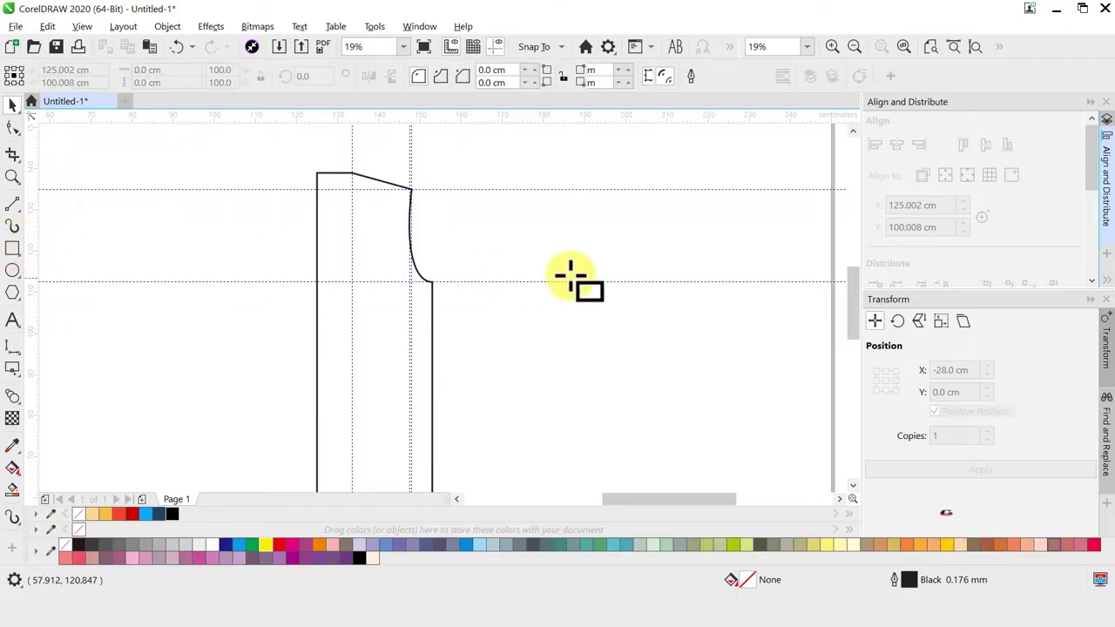
{"action": "left_click_drag", "start_coordinate": [535, 228], "coordinate": [679, 381]}
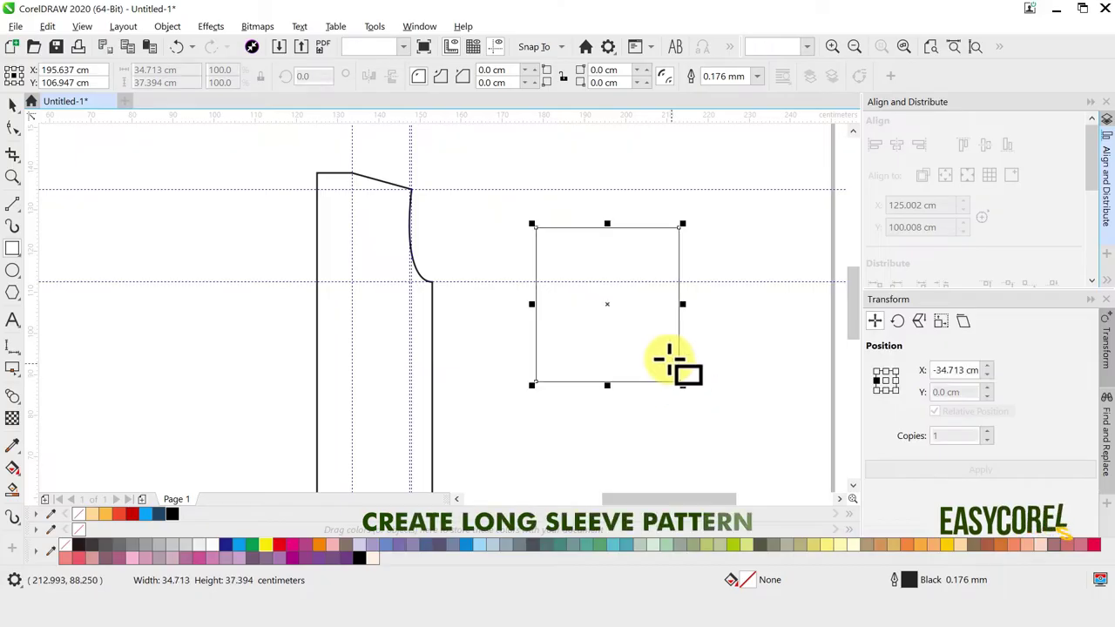
{"action": "left_click", "coordinate": [757, 77]}
{"action": "left_click", "coordinate": [758, 76]}
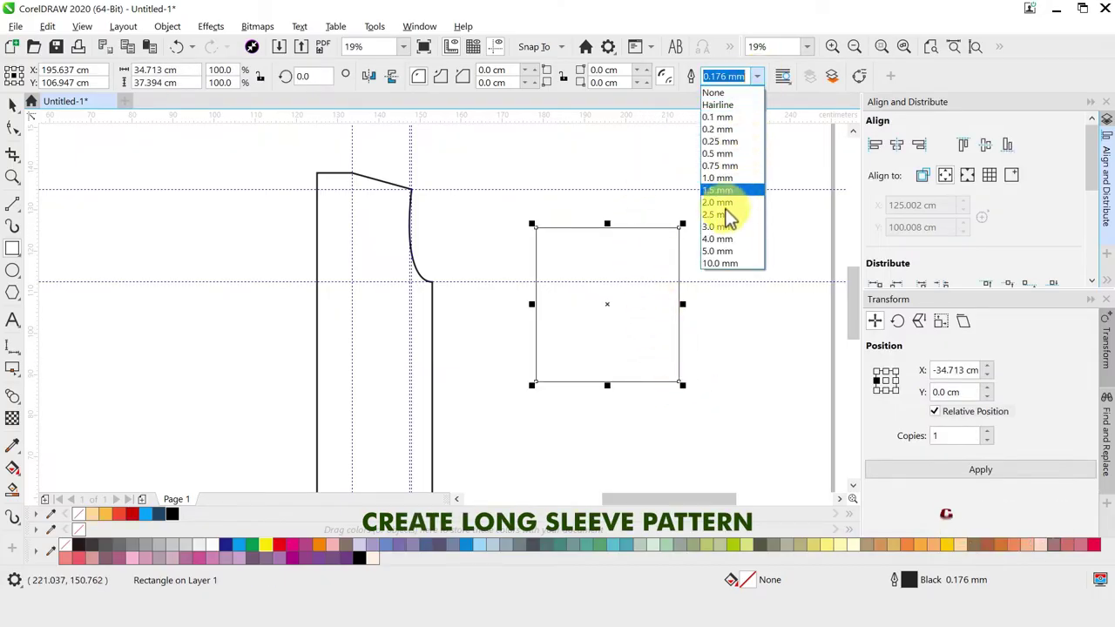
{"action": "left_click", "coordinate": [720, 241]}
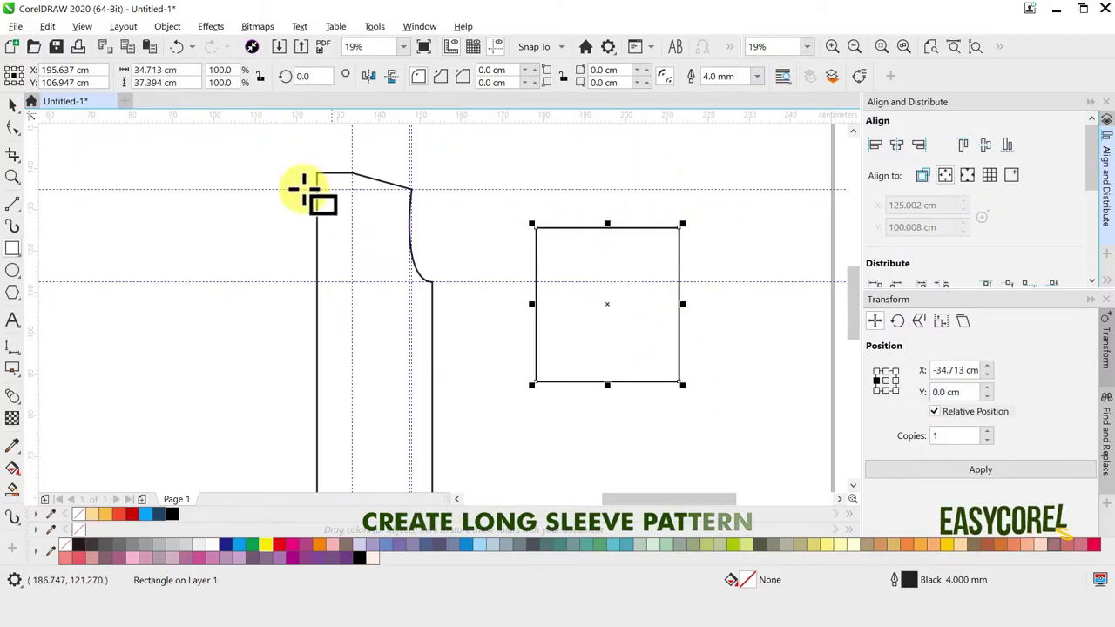
Step: Set the new rectangle's size to 45 cm wide and 63.5 cm high
{"action": "left_click", "coordinate": [153, 72]}
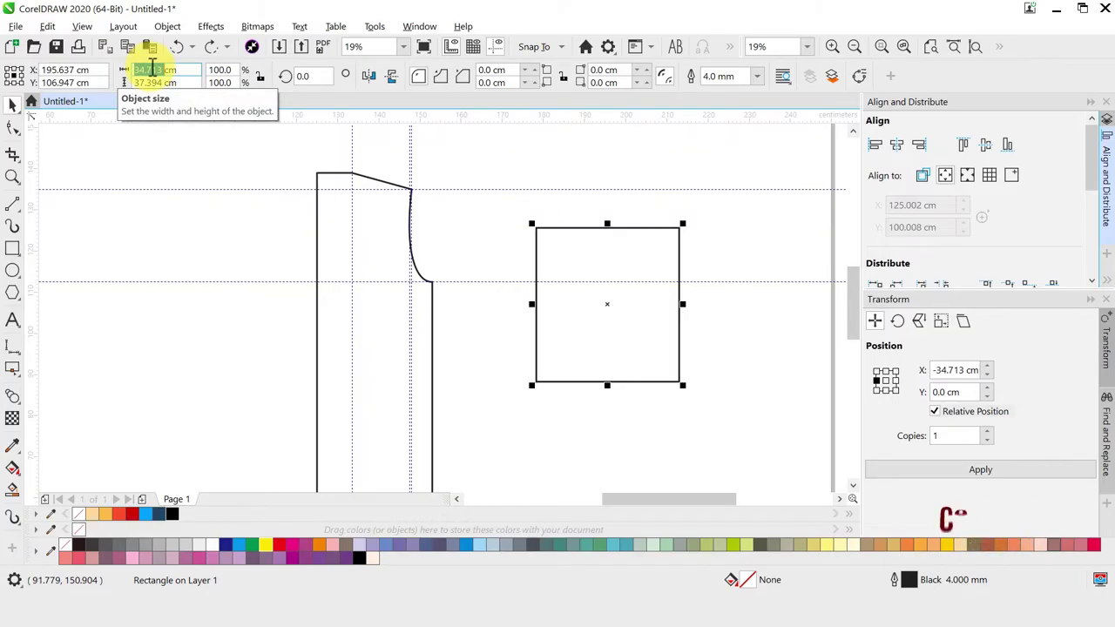
{"action": "left_click", "coordinate": [148, 82]}
{"action": "type", "text": "6cm"}
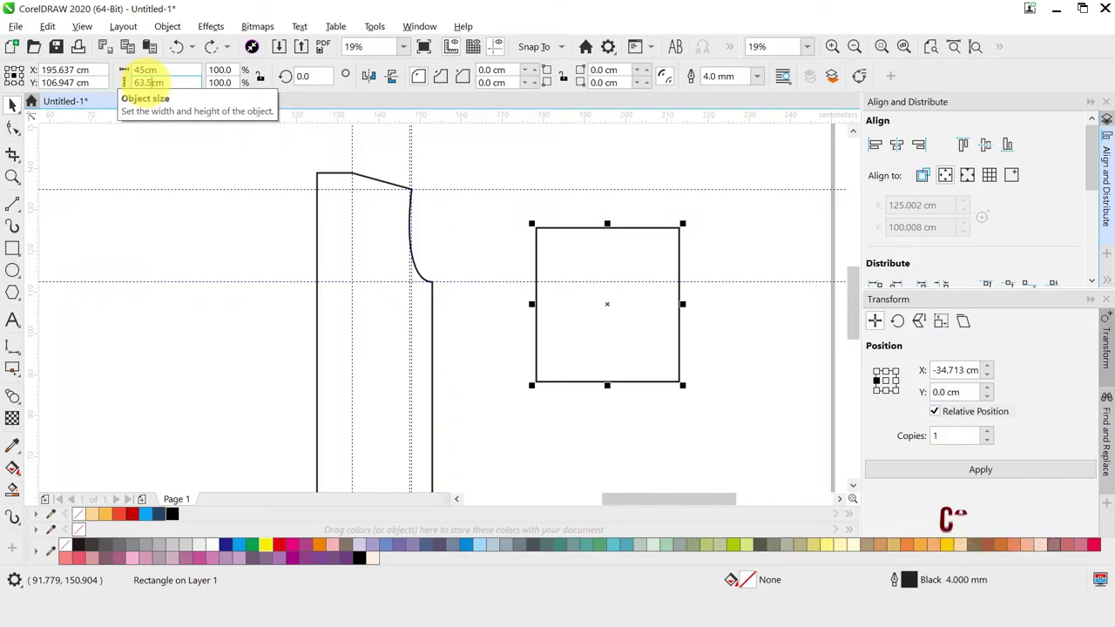
{"action": "key", "text": "Return"}
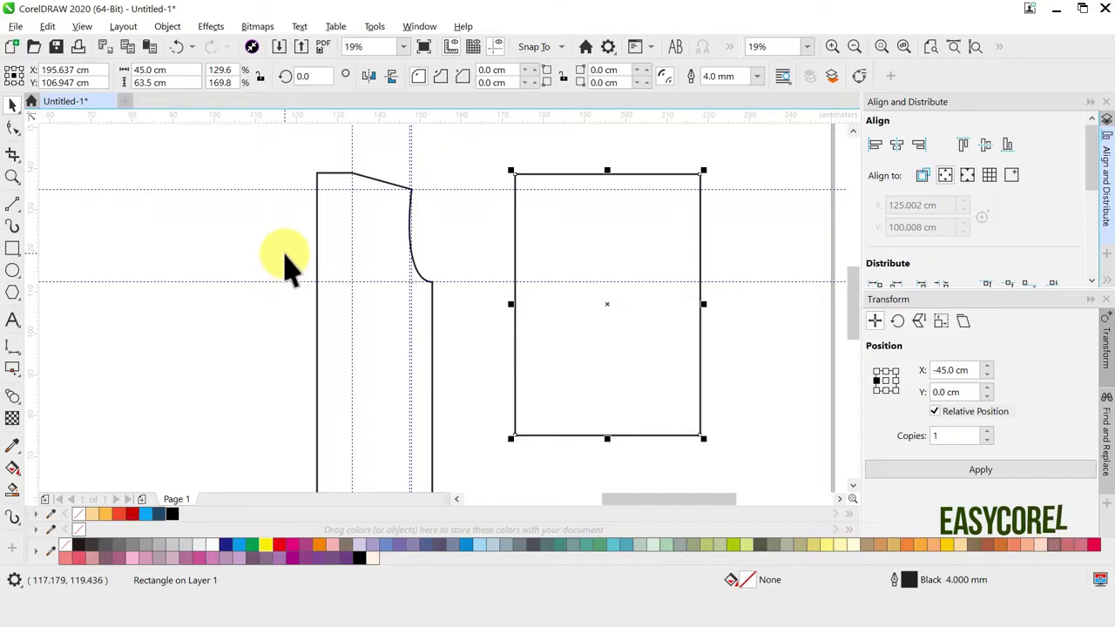
Step: Halve the rectangle's width to 22.5 cm by moving its left side to the centre, and convert it to curves
{"action": "left_click_drag", "start_coordinate": [510, 304], "coordinate": [607, 307]}
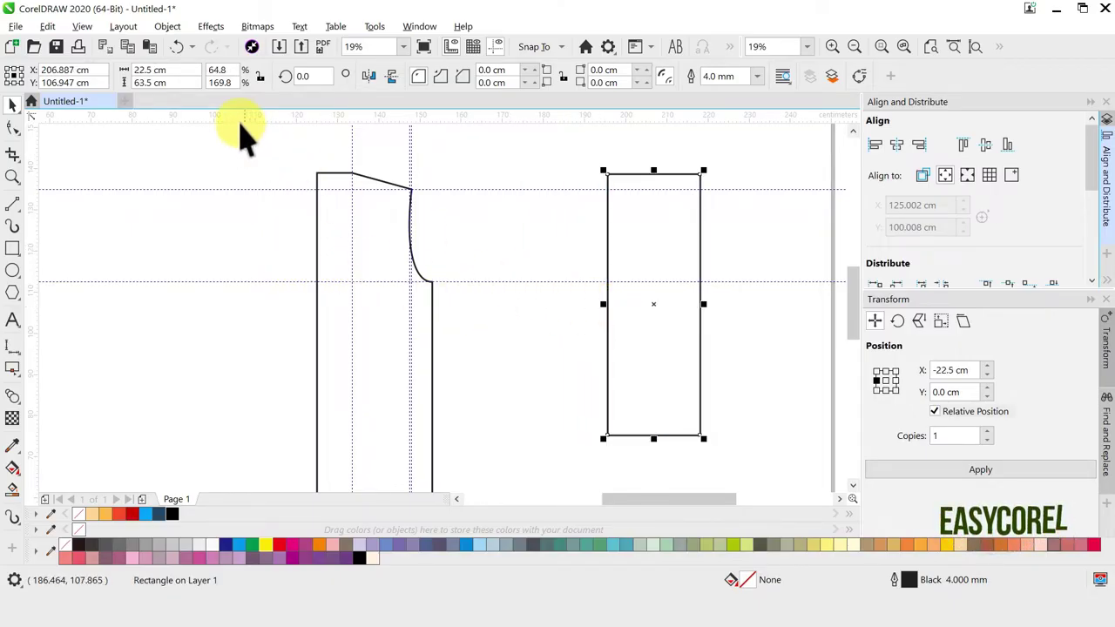
{"action": "left_click", "coordinate": [168, 26]}
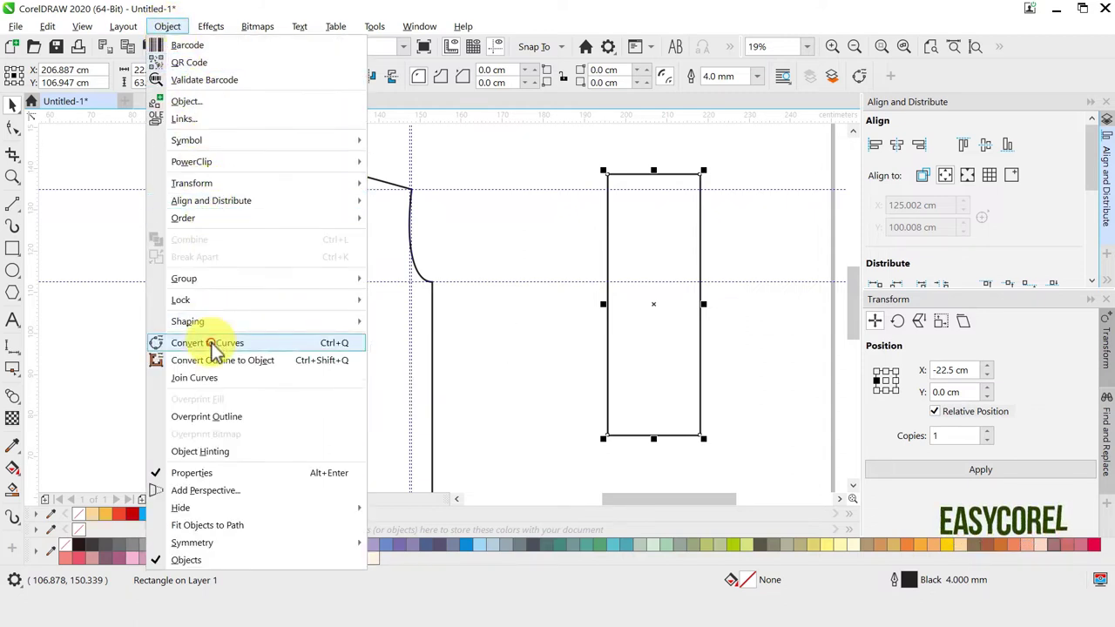
{"action": "key", "text": "Escape"}
{"action": "key", "text": "ctrl+q"}
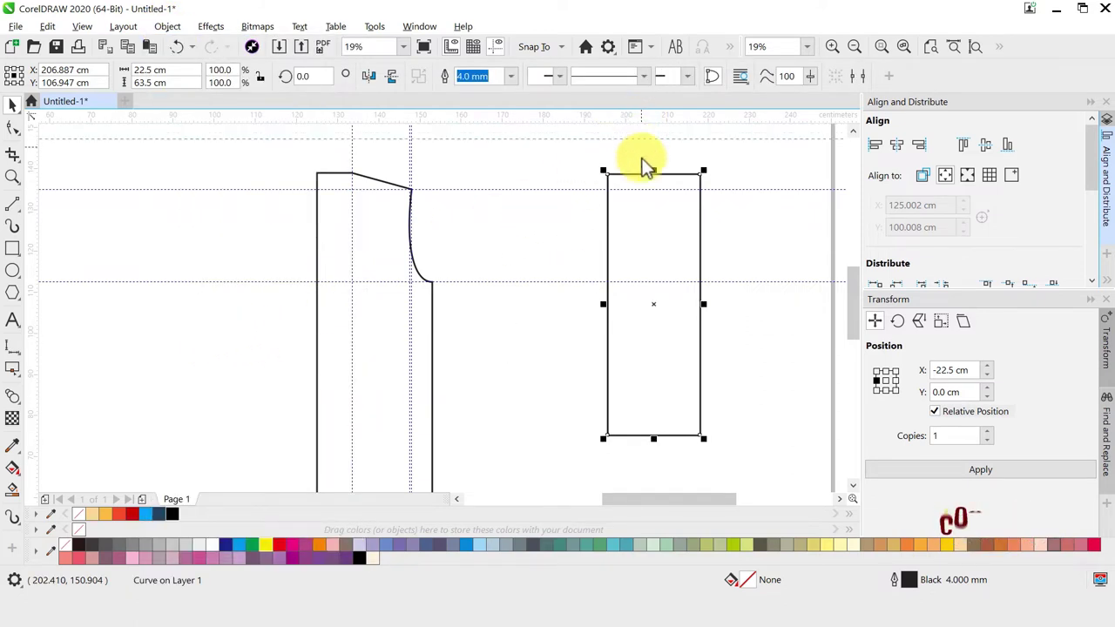
Step: Place a horizontal guideline 11 cm below the sleeve shape's top edge and a vertical guideline 13 cm inside its left edge, at X 208.637 cm
{"action": "left_click", "coordinate": [640, 173]}
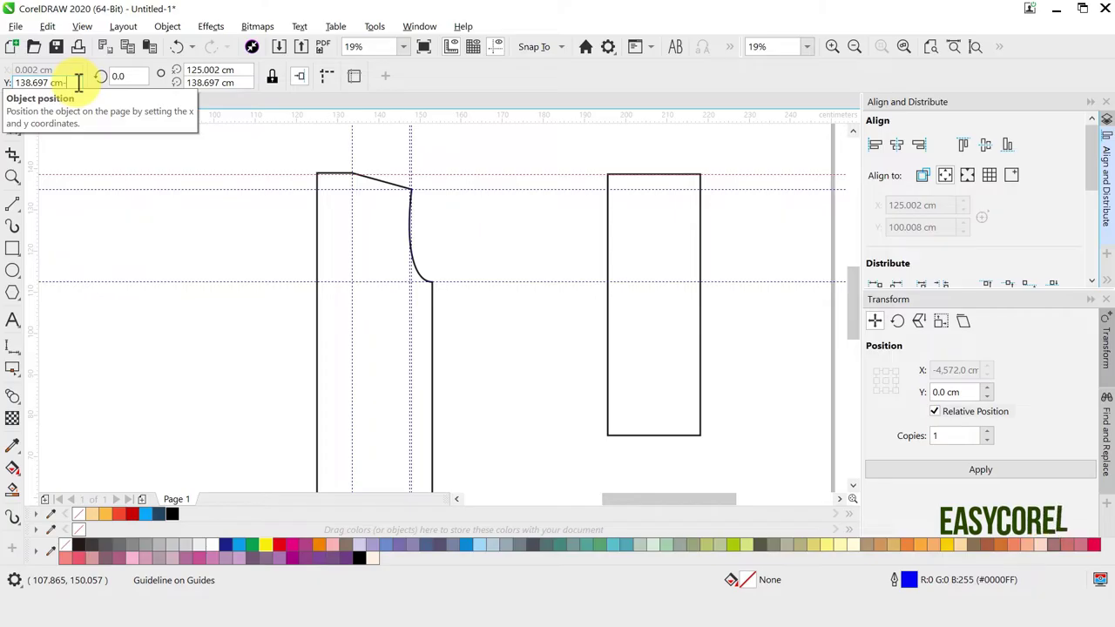
{"action": "key", "text": "Return"}
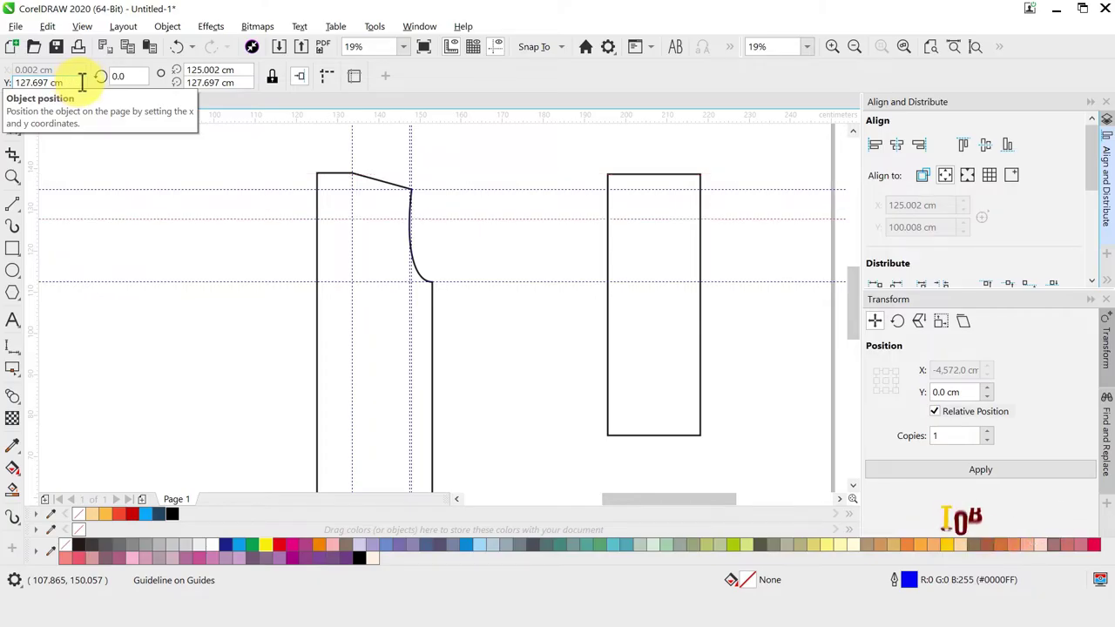
{"action": "left_click", "coordinate": [633, 152]}
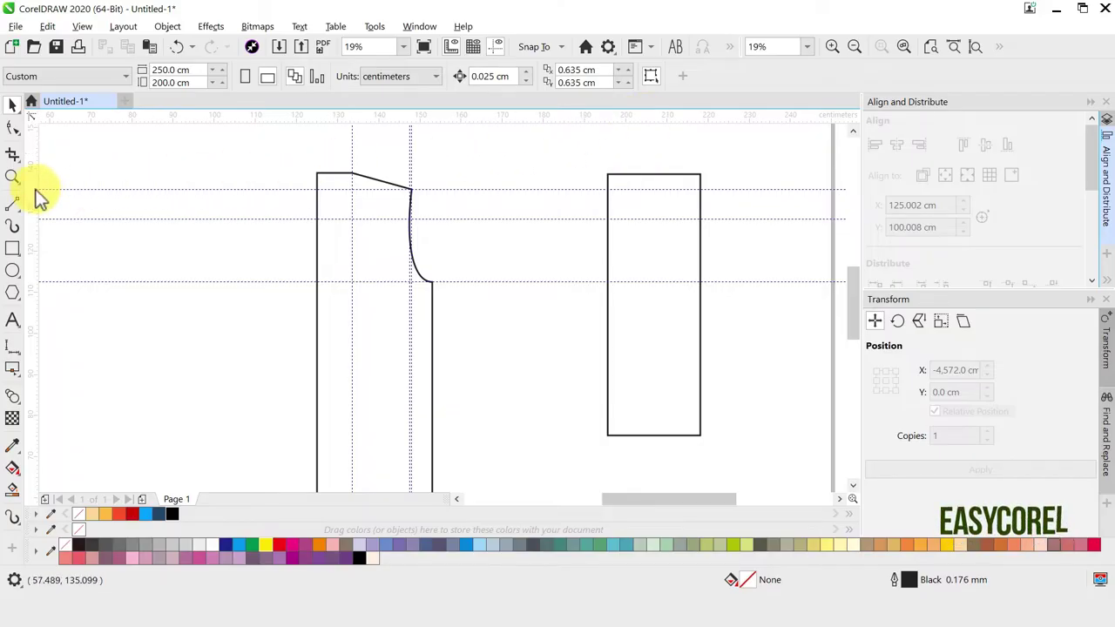
{"action": "left_click", "coordinate": [700, 307]}
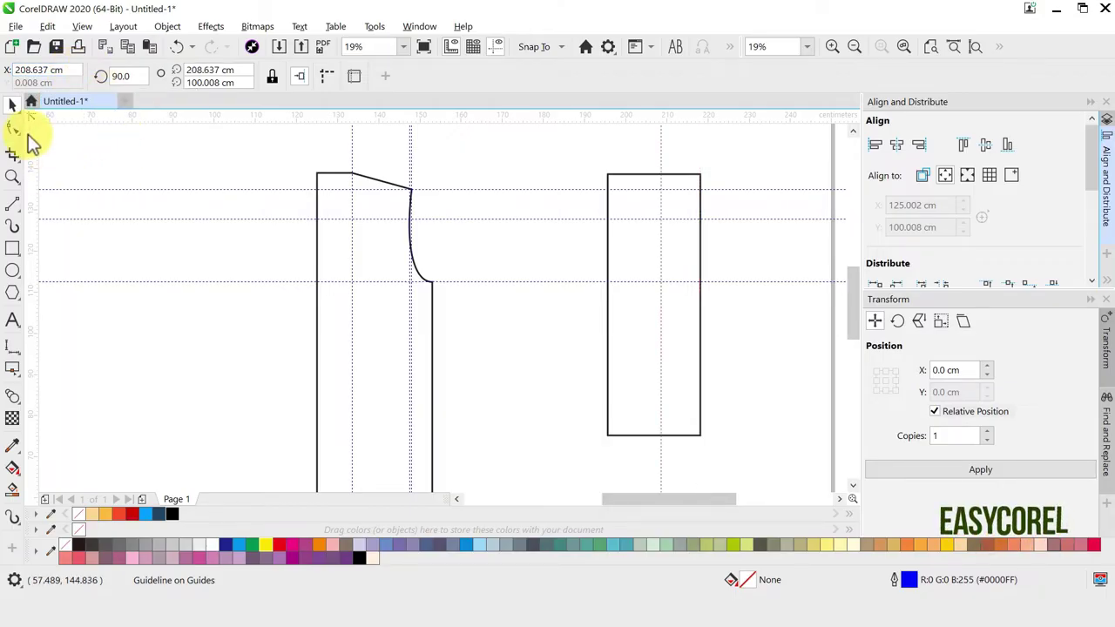
Step: Add a node where the sleeve's right edge meets the guideline 11 cm below its top, and delete the upper-right corner node
{"action": "left_click", "coordinate": [675, 211]}
{"action": "scroll", "coordinate": [699, 224], "scroll_direction": "up", "scroll_amount": 2}
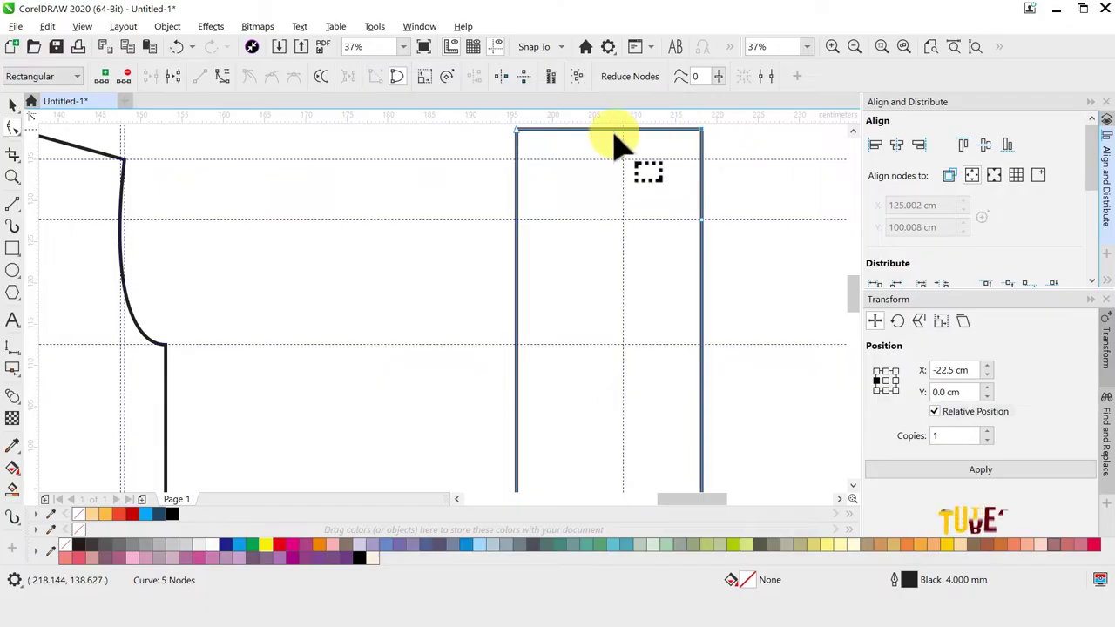
{"action": "left_click", "coordinate": [124, 77]}
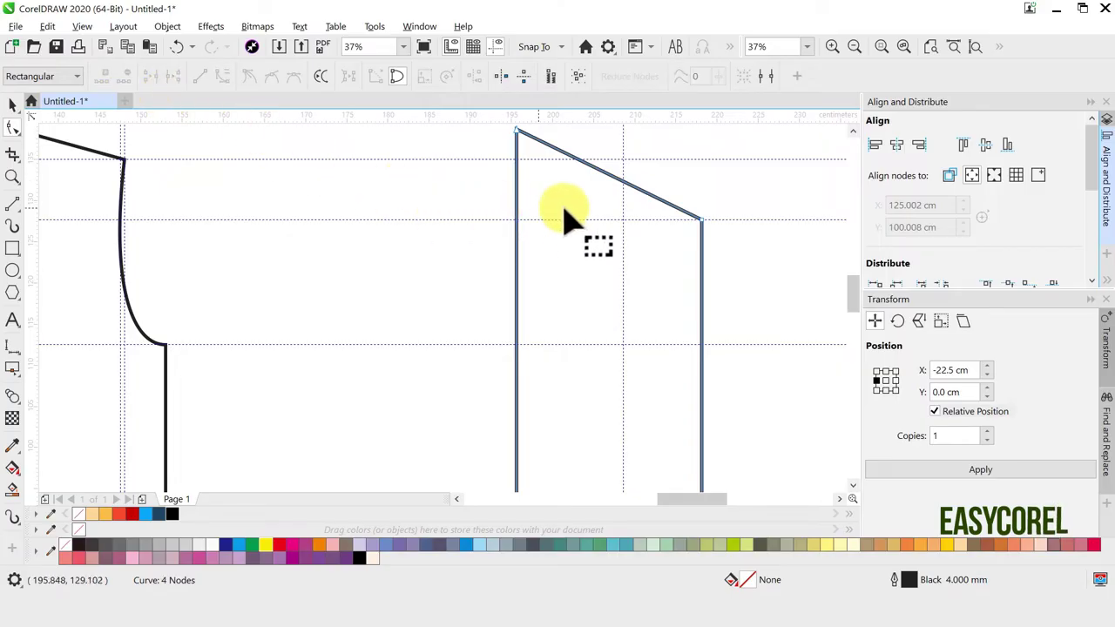
Step: Move the sleeve's lower-right corner node horizontally inward onto the vertical guideline
{"action": "scroll", "coordinate": [579, 209], "scroll_direction": "down", "scroll_amount": 2}
{"action": "scroll", "coordinate": [623, 426], "scroll_direction": "up", "scroll_amount": 2}
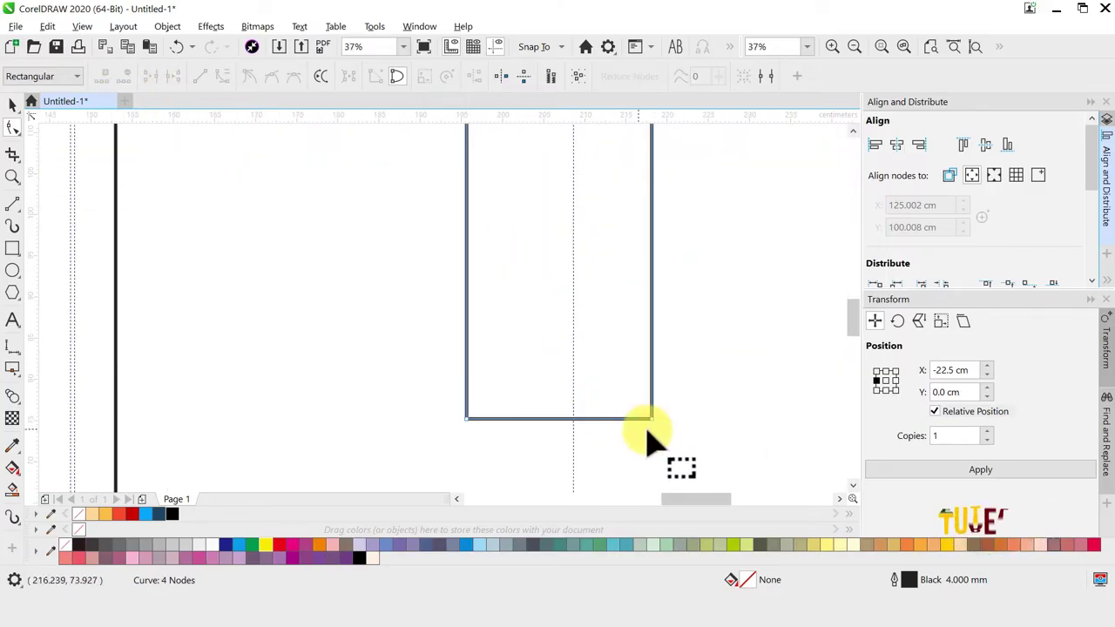
{"action": "left_click", "coordinate": [652, 419]}
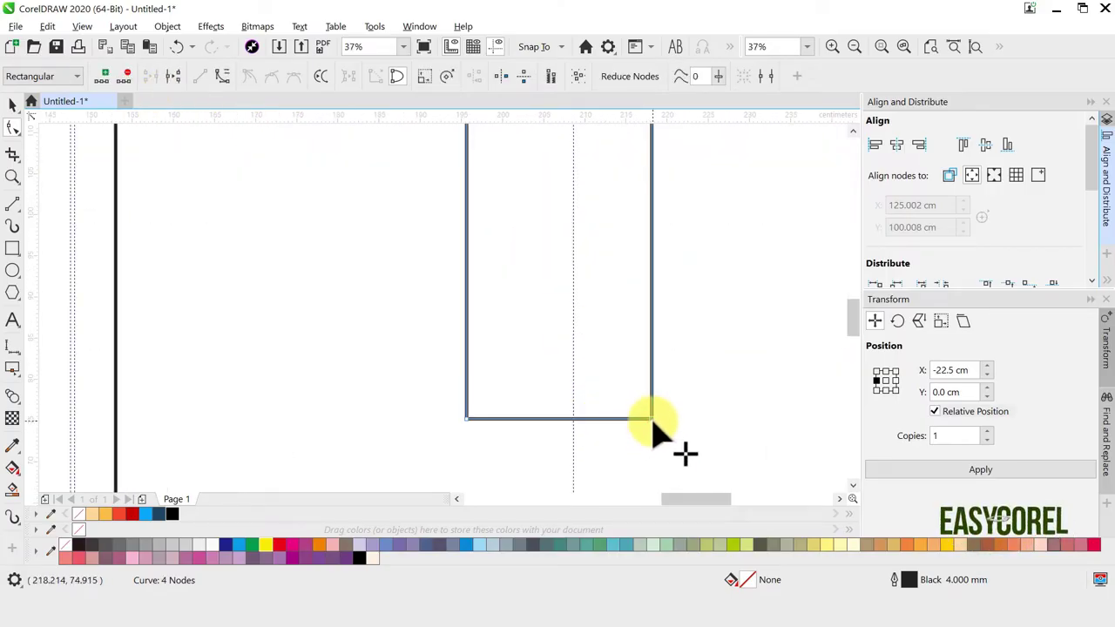
{"action": "left_click_drag", "start_coordinate": [652, 420], "coordinate": [574, 420]}
{"action": "scroll", "coordinate": [574, 420], "scroll_direction": "up", "scroll_amount": 2}
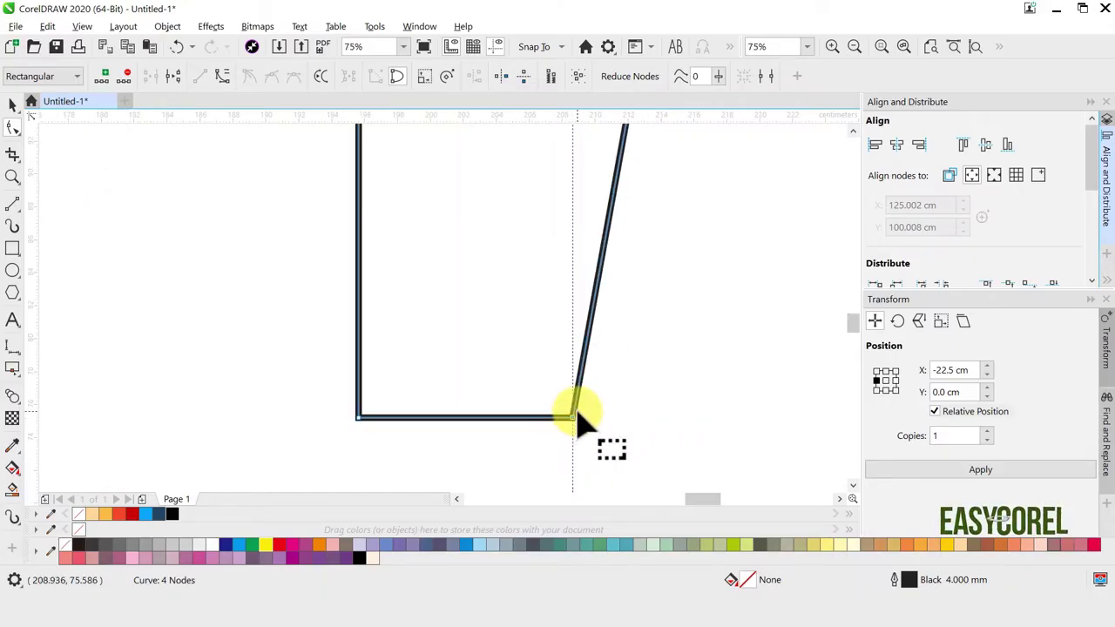
Step: Place a horizontal guideline on the sleeve's bottom edge and raise it 2 cm, to Y 77.021 cm
{"action": "left_click_drag", "start_coordinate": [344, 198], "coordinate": [387, 428]}
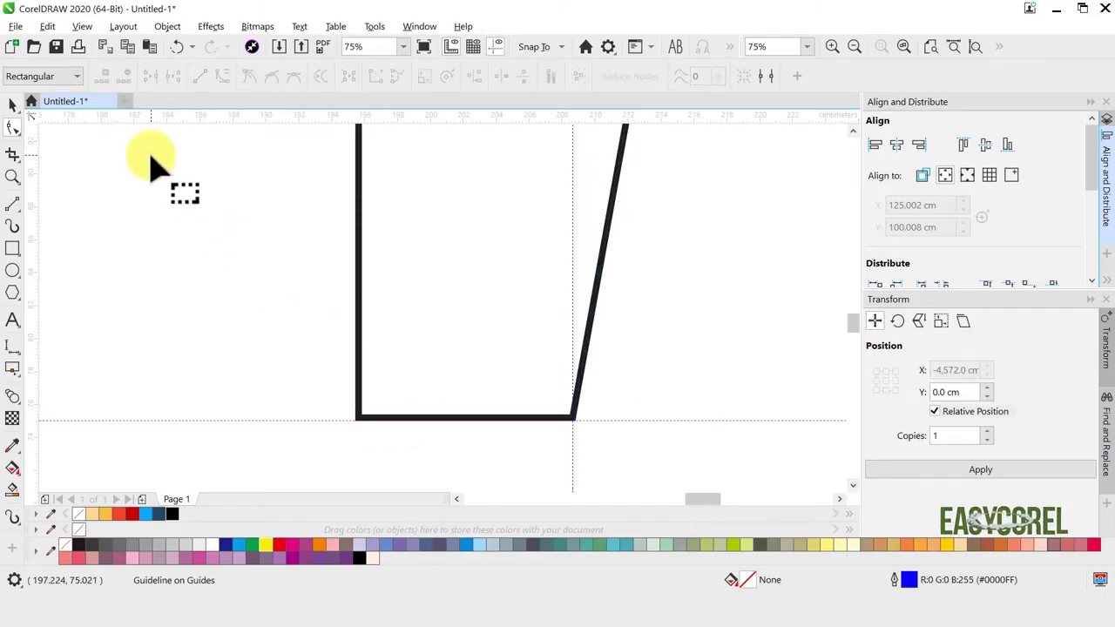
{"action": "left_click", "coordinate": [10, 105]}
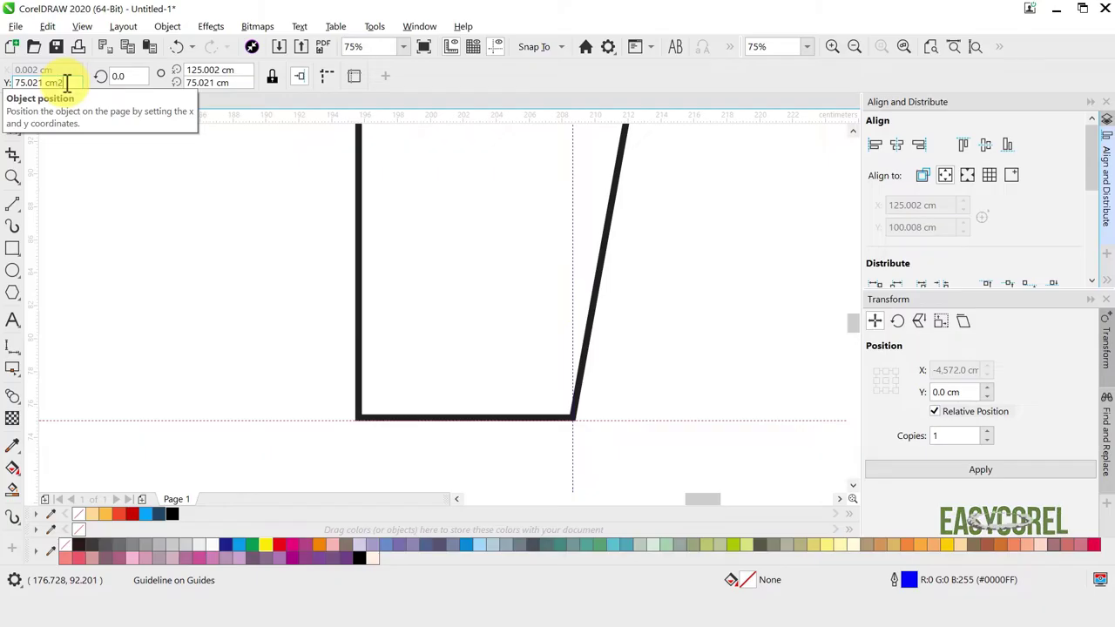
{"action": "key", "text": "Return"}
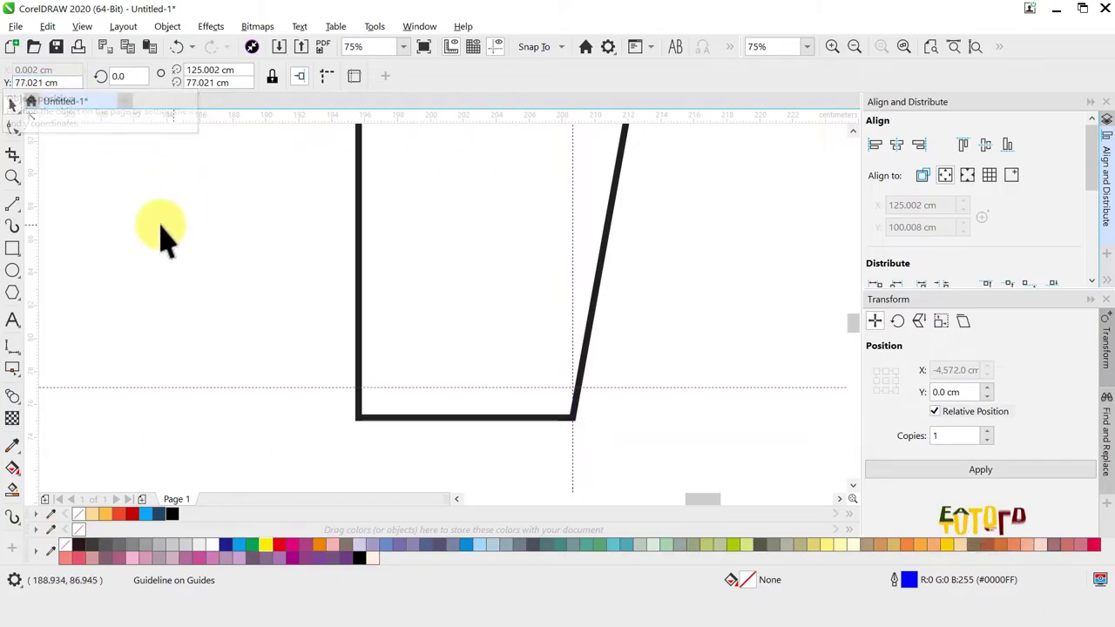
Step: Add a node where the sleeve's slanted edge meets the guideline 2 cm above the hem, and move it onto the vertical guideline
{"action": "left_click", "coordinate": [16, 129]}
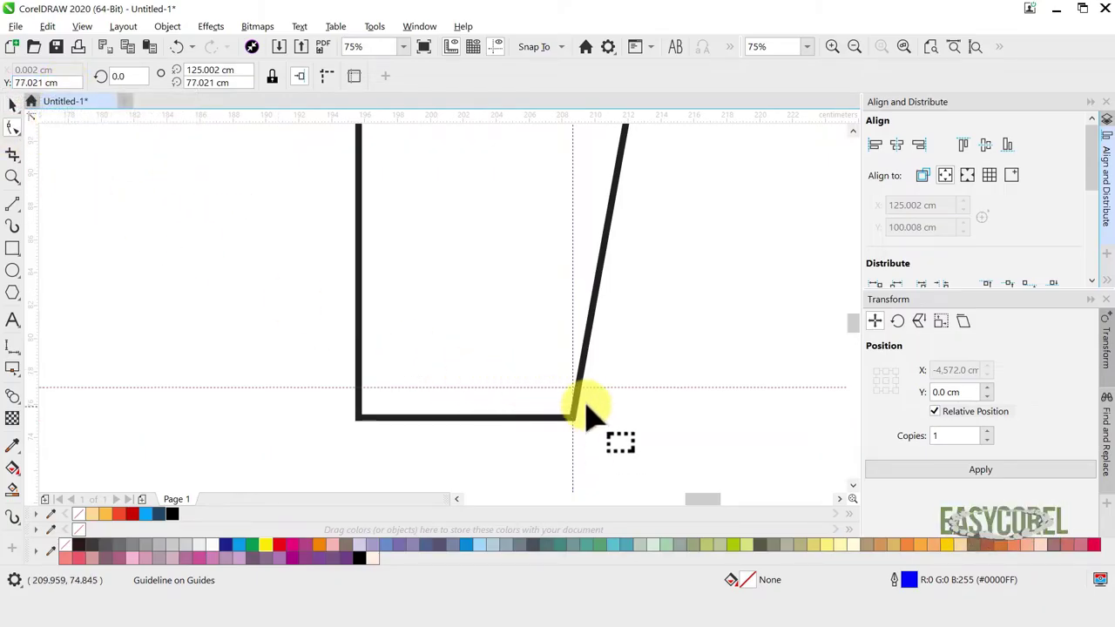
{"action": "scroll", "coordinate": [585, 407], "scroll_direction": "up", "scroll_amount": 1}
{"action": "left_click", "coordinate": [577, 367]}
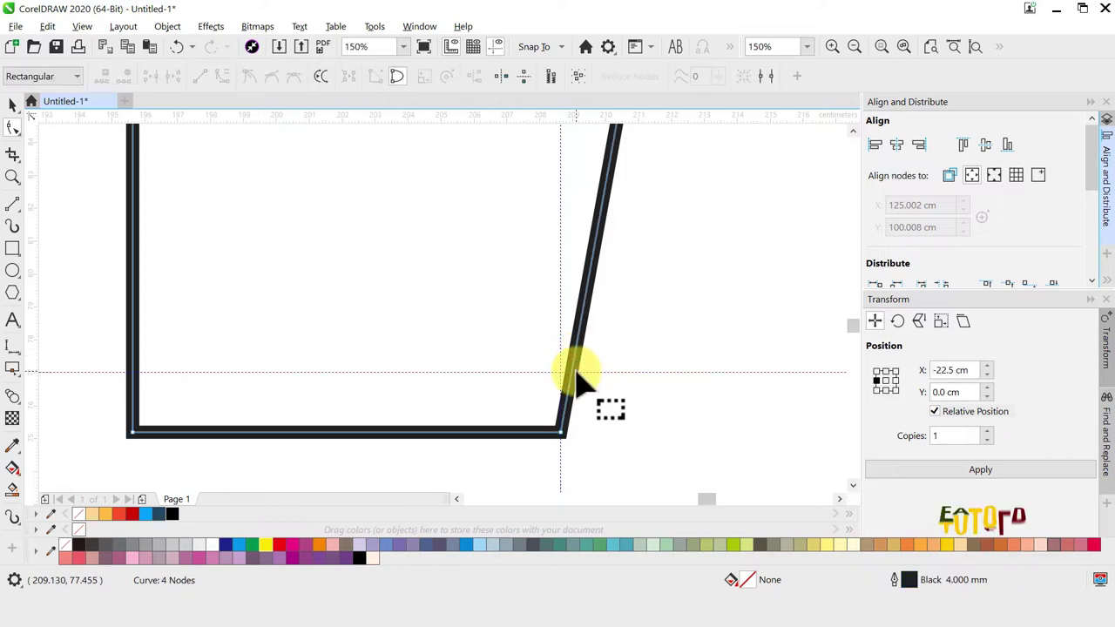
{"action": "scroll", "coordinate": [575, 376], "scroll_direction": "up", "scroll_amount": 1}
{"action": "double_click", "coordinate": [569, 371]}
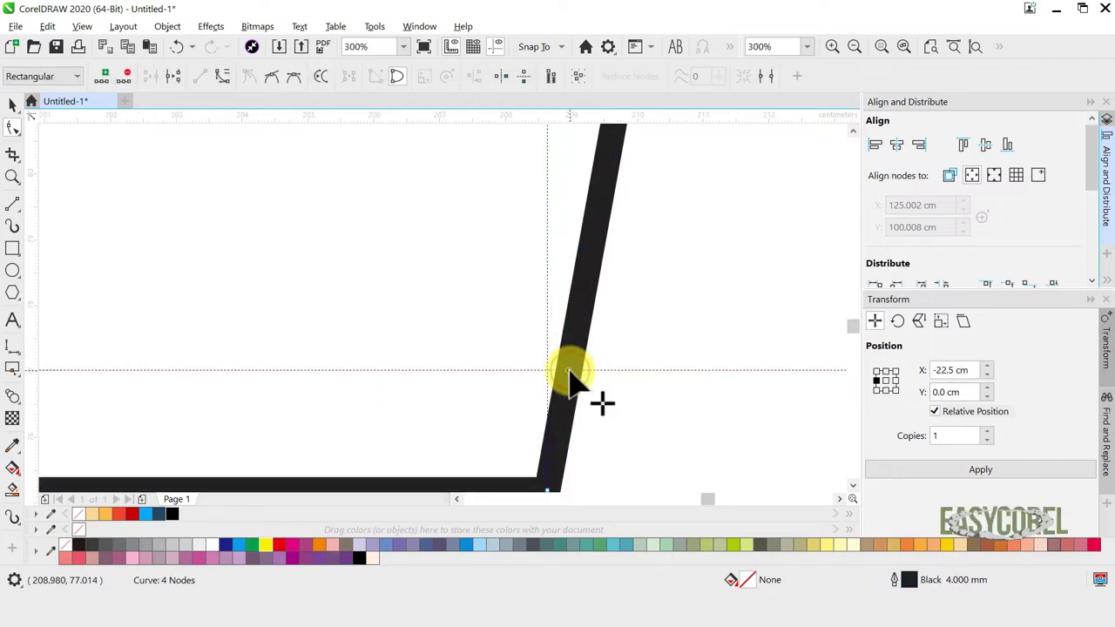
{"action": "left_click_drag", "start_coordinate": [567, 370], "coordinate": [549, 370]}
{"action": "scroll", "coordinate": [549, 370], "scroll_direction": "down", "scroll_amount": 2}
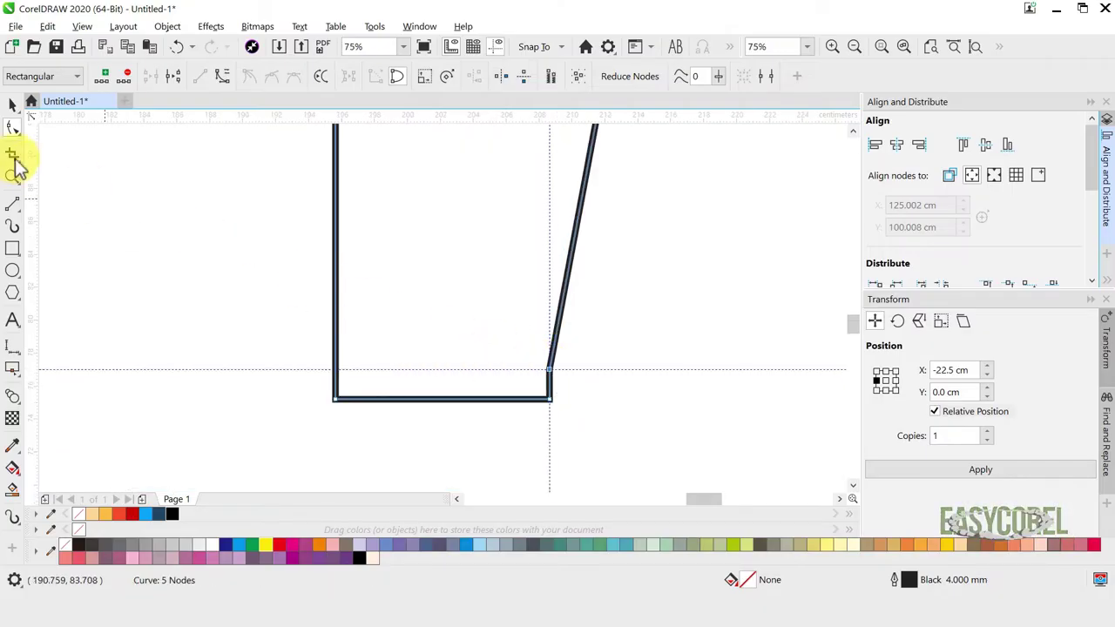
Step: Set the nudge distance to 1 cm and nudge the sleeve's lower-right corner node outward by one increment
{"action": "left_click", "coordinate": [12, 108]}
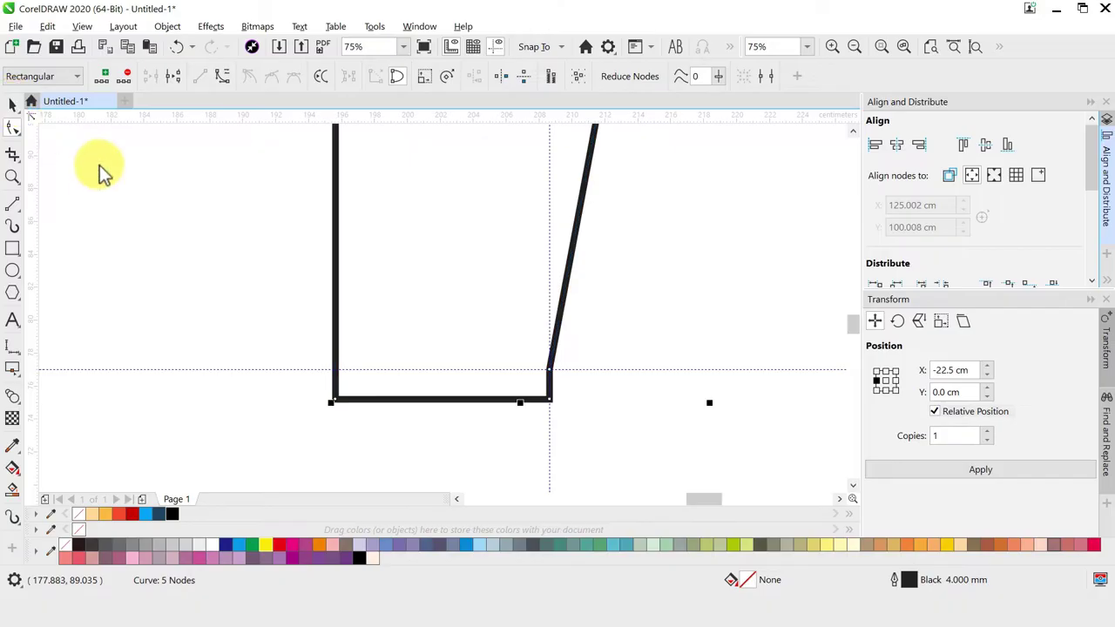
{"action": "left_click", "coordinate": [209, 199]}
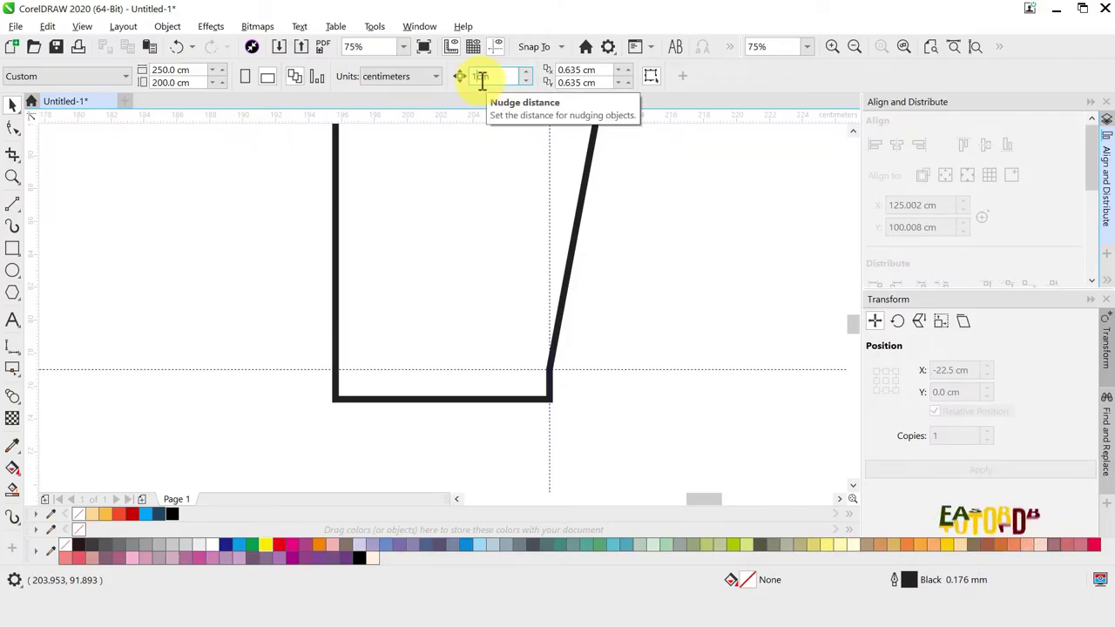
{"action": "left_click", "coordinate": [12, 128]}
{"action": "left_click", "coordinate": [548, 385]}
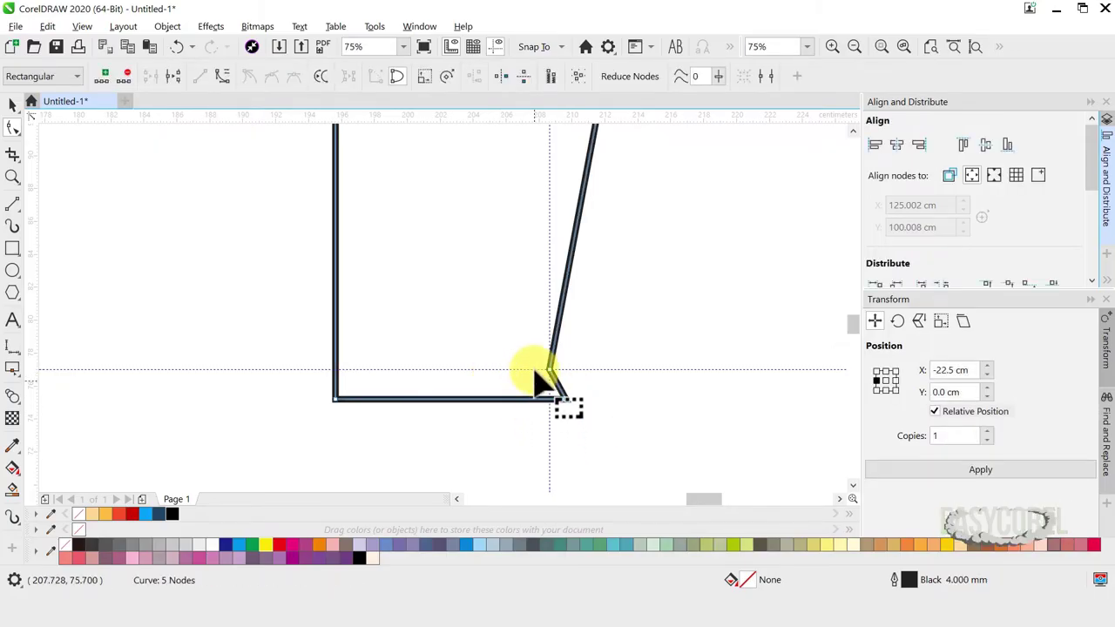
Step: Select all guidelines in the drawing and delete them
{"action": "scroll", "coordinate": [534, 372], "scroll_direction": "down", "scroll_amount": 5}
{"action": "scroll", "coordinate": [527, 331], "scroll_direction": "down", "scroll_amount": 2}
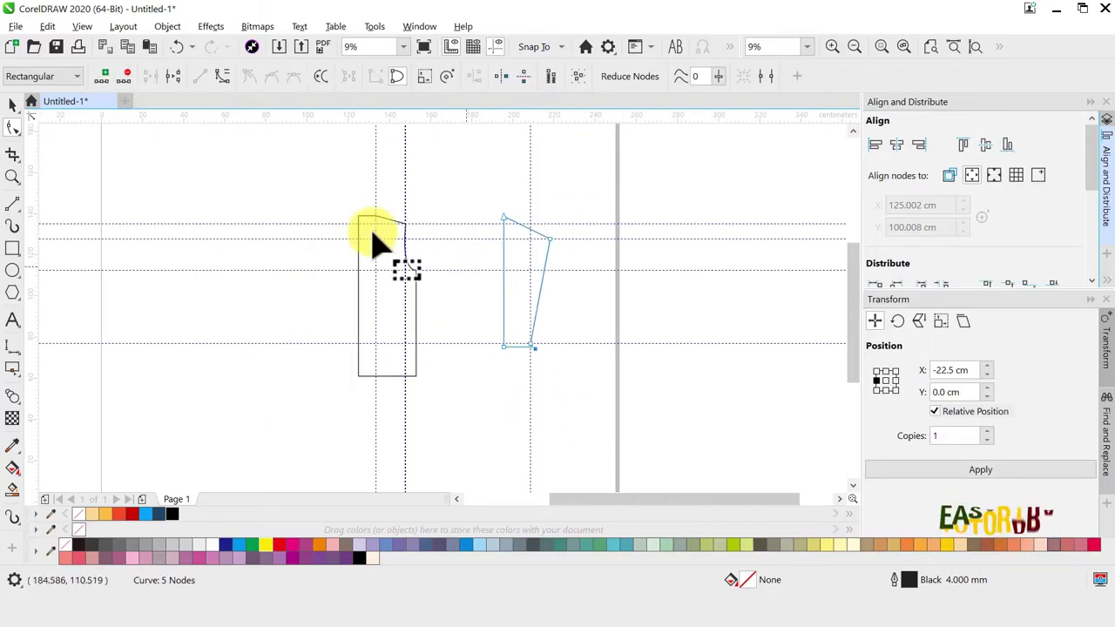
{"action": "left_click", "coordinate": [14, 105]}
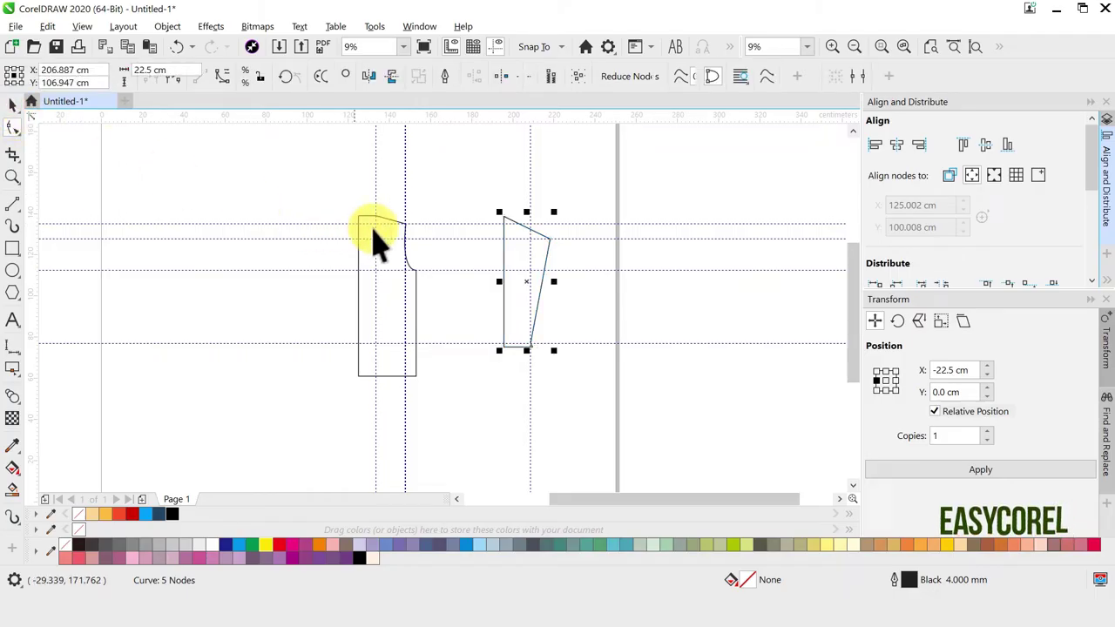
{"action": "left_click", "coordinate": [430, 214]}
{"action": "left_click", "coordinate": [48, 28]}
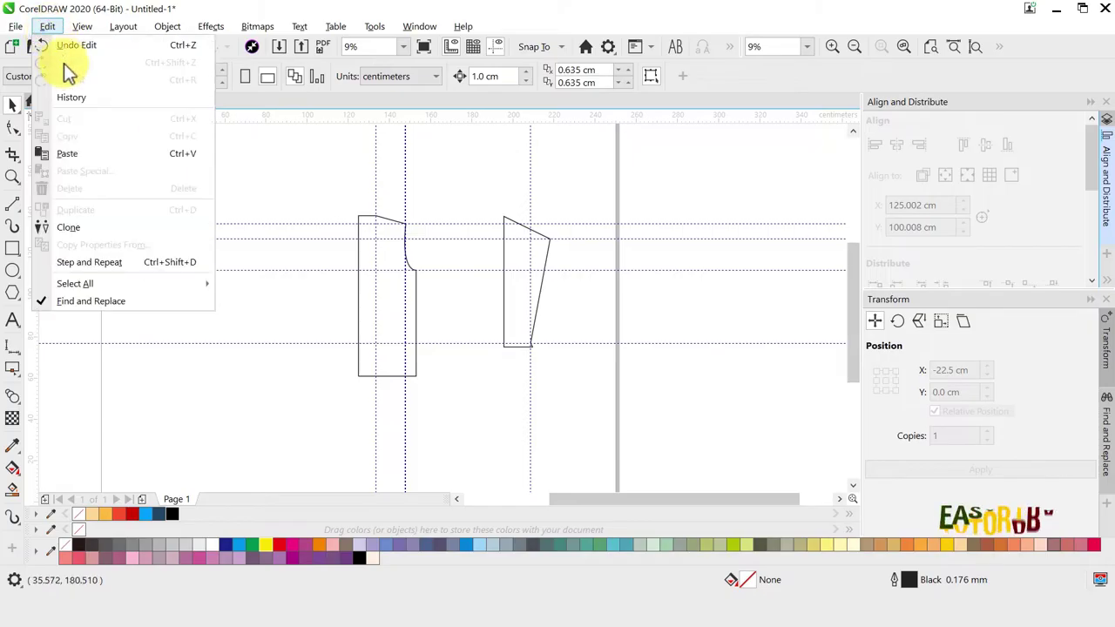
{"action": "mouse_move", "coordinate": [197, 292]}
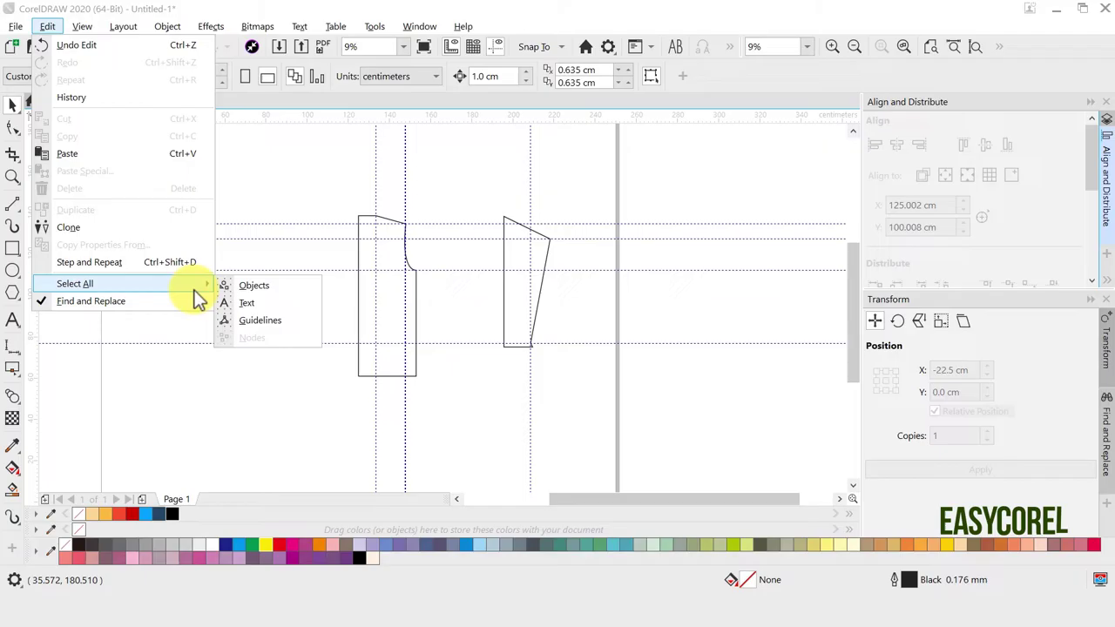
{"action": "left_click", "coordinate": [251, 324]}
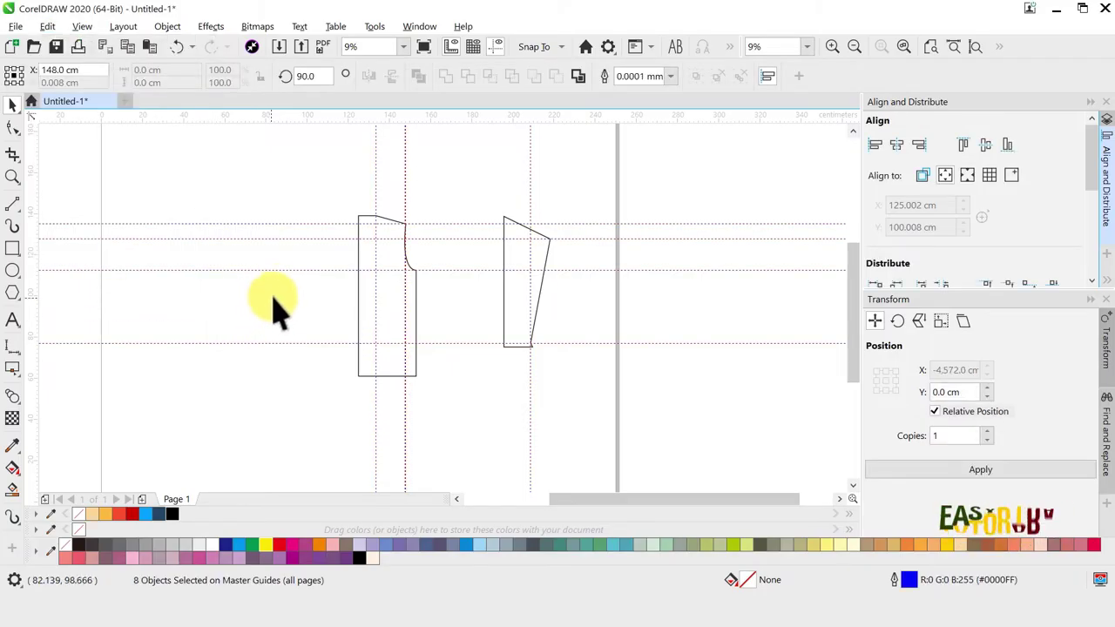
{"action": "right_click", "coordinate": [300, 268]}
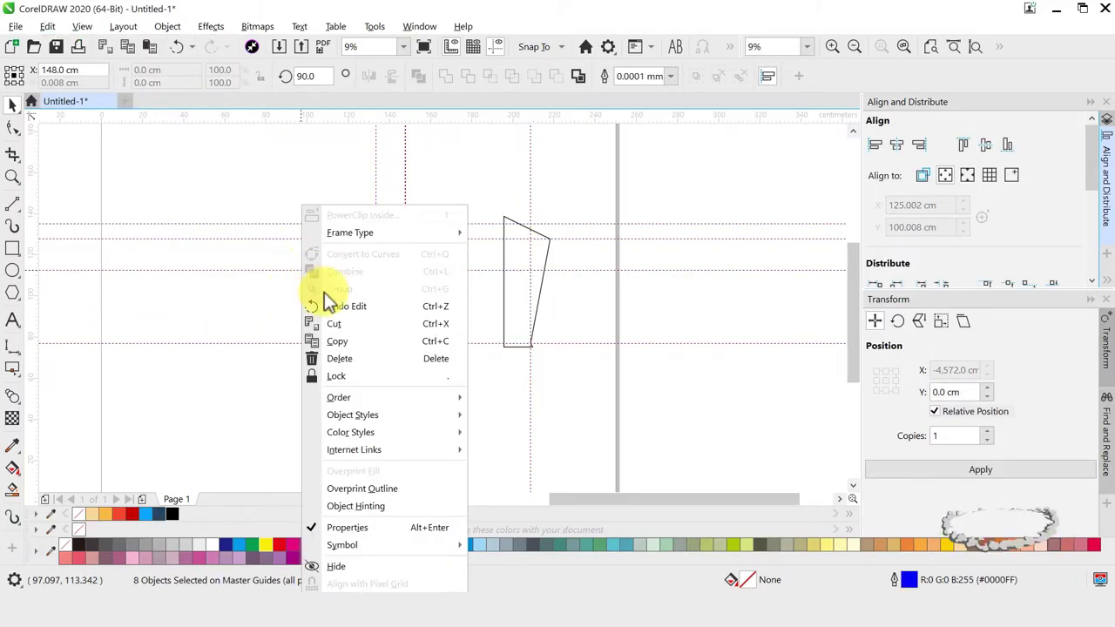
{"action": "left_click", "coordinate": [336, 359]}
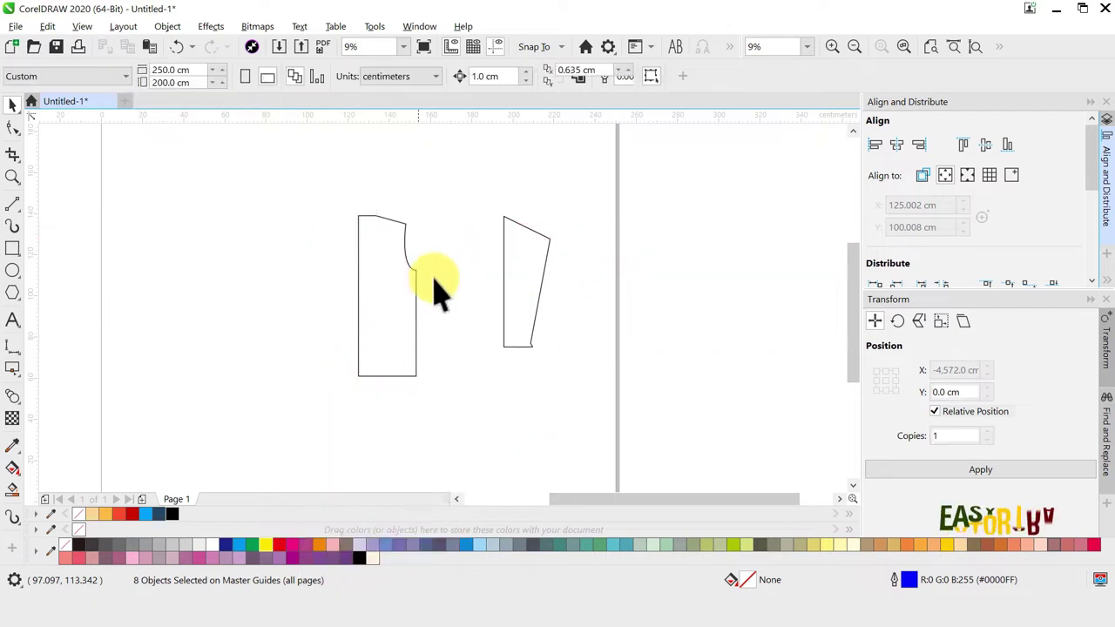
Step: Break the body outline at the two end nodes of the armhole curve
{"action": "scroll", "coordinate": [440, 279], "scroll_direction": "up", "scroll_amount": 2}
{"action": "left_click", "coordinate": [361, 232]}
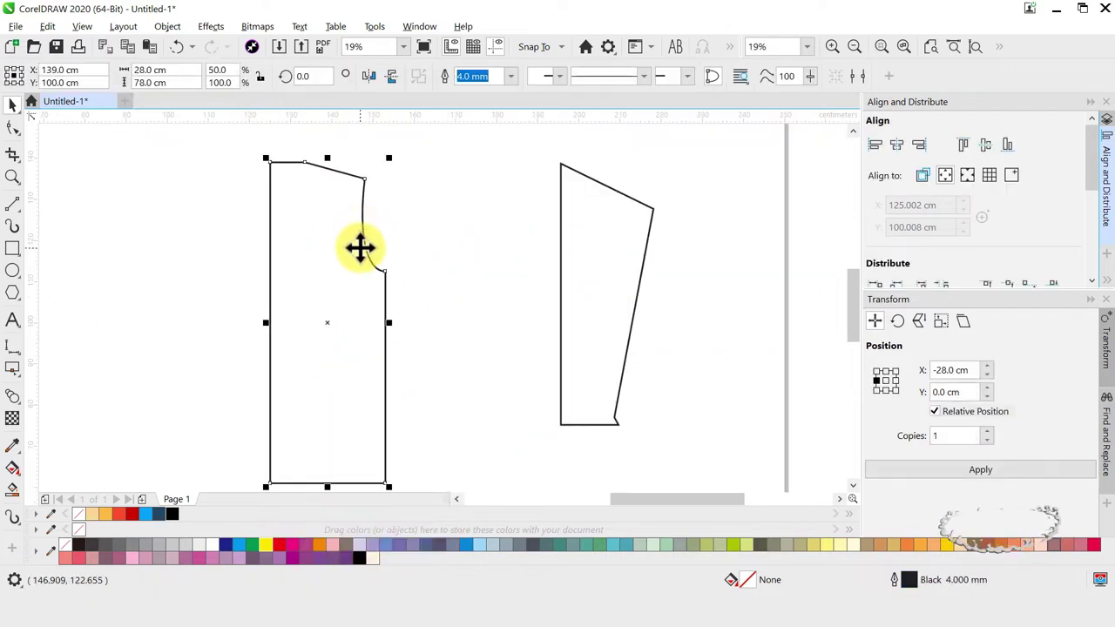
{"action": "left_click", "coordinate": [19, 128]}
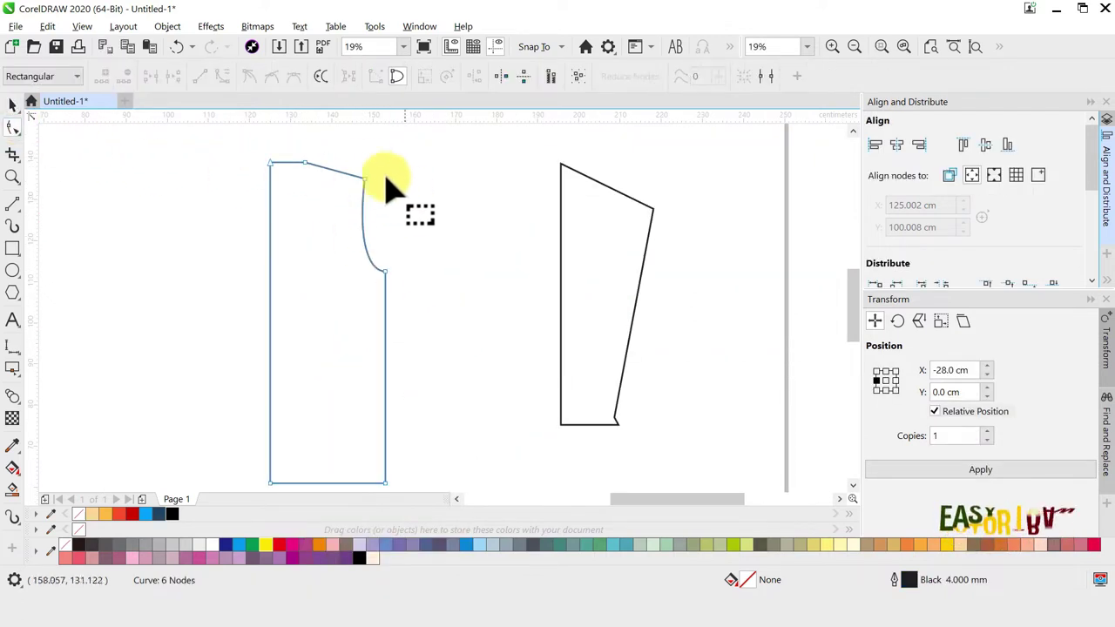
{"action": "left_click_drag", "start_coordinate": [348, 154], "coordinate": [424, 273]}
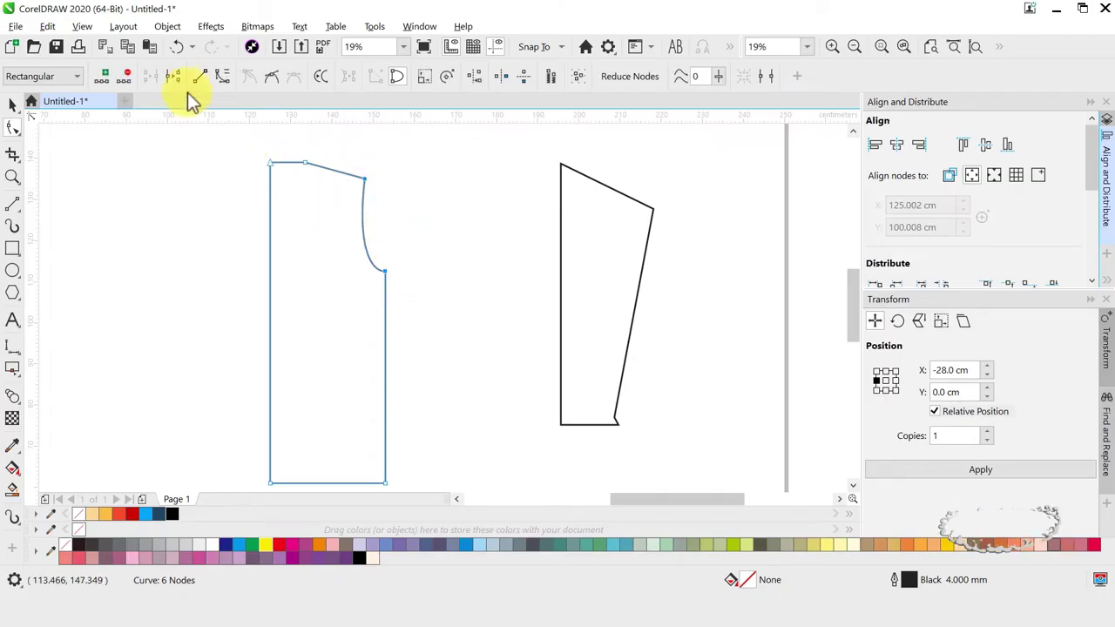
{"action": "left_click", "coordinate": [177, 79]}
Step: Break the sleeve outline at the two end nodes of its slanted cap line
{"action": "left_click", "coordinate": [564, 209]}
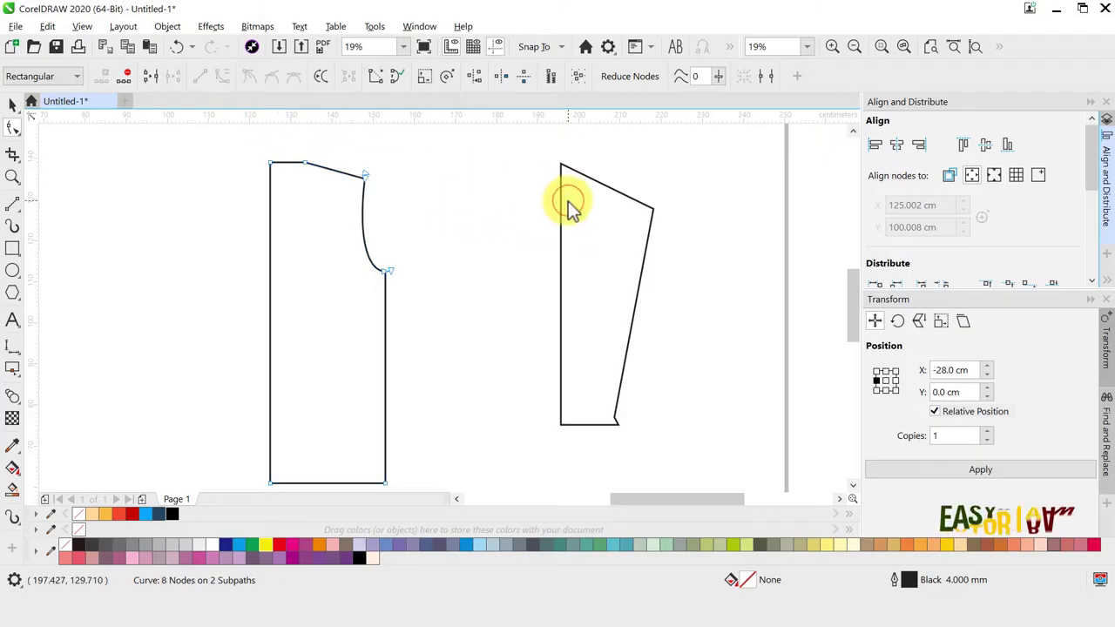
{"action": "left_click_drag", "start_coordinate": [528, 146], "coordinate": [673, 238]}
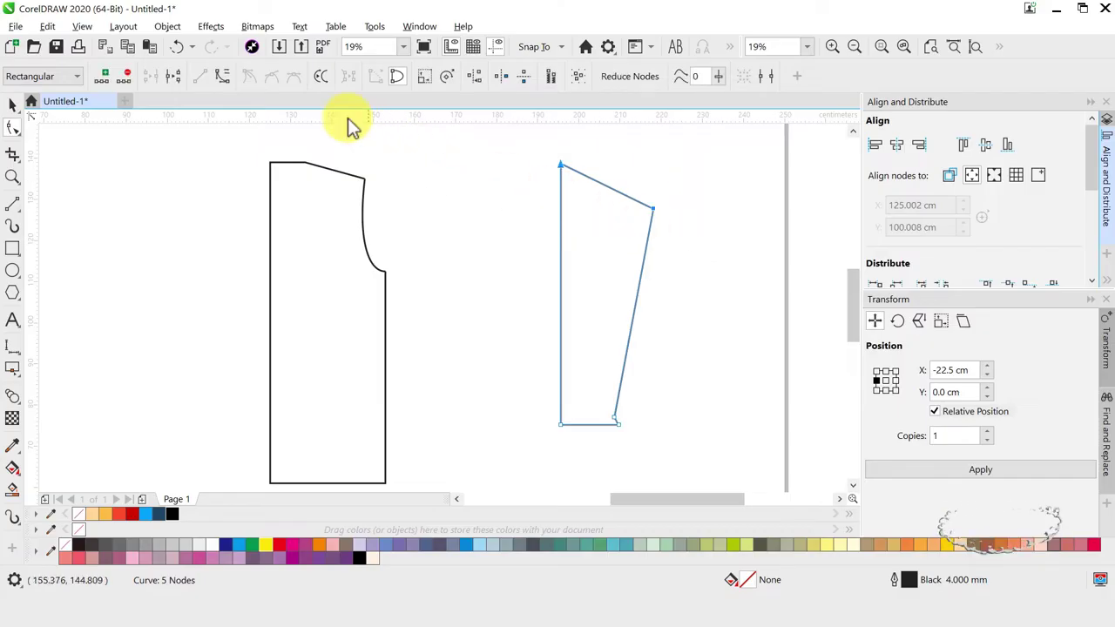
{"action": "left_click", "coordinate": [175, 75]}
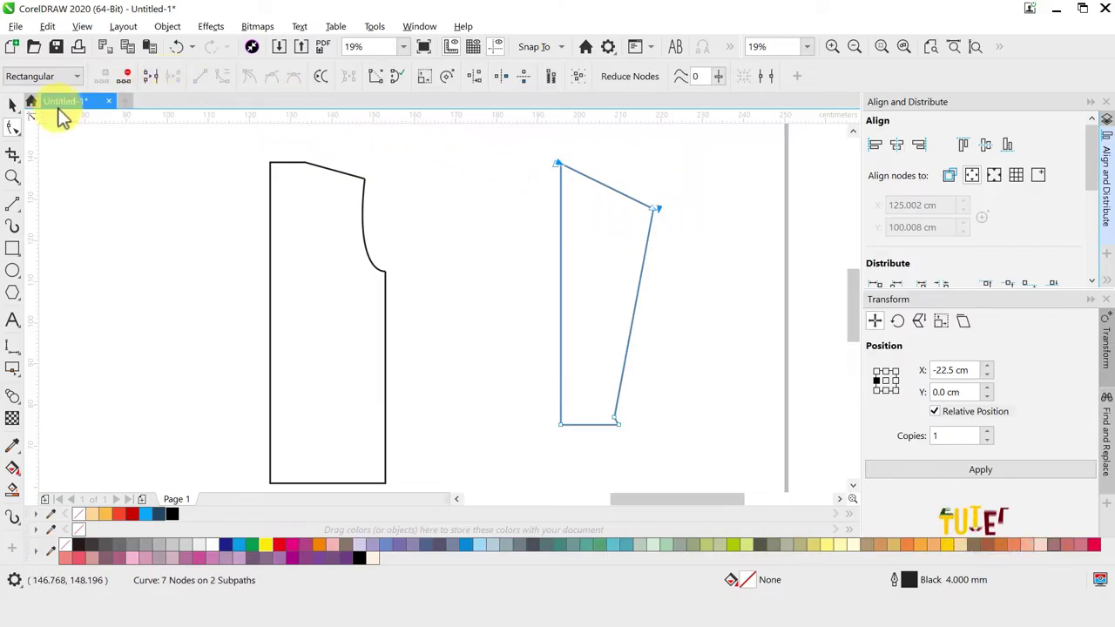
Step: Break apart the sleeve and body curves so the cap line and armhole curve become separate objects
{"action": "left_click", "coordinate": [12, 106]}
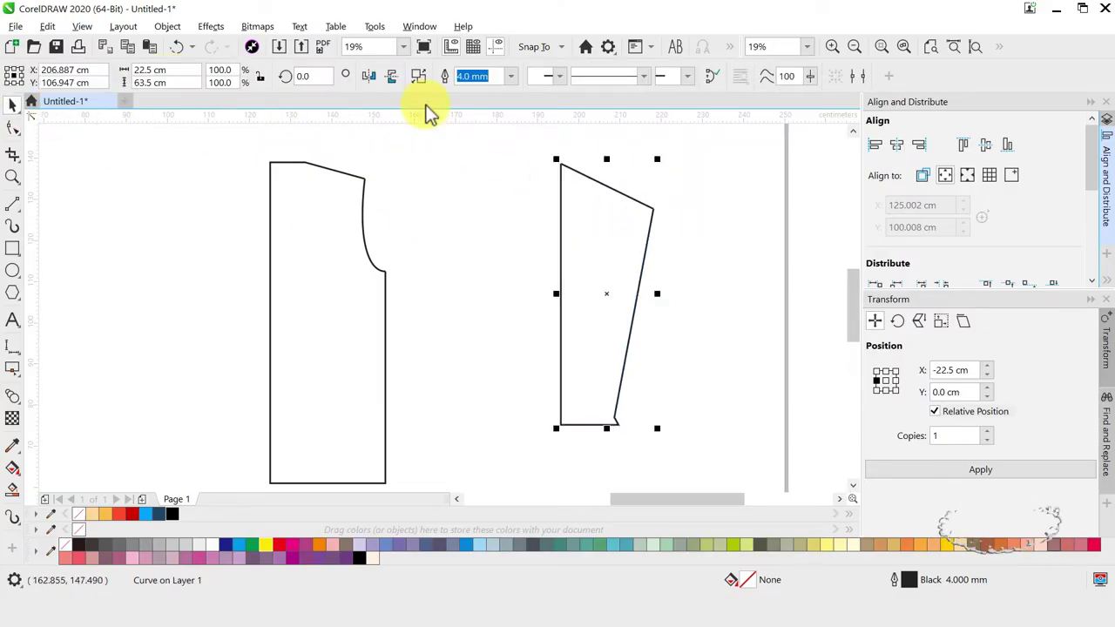
{"action": "left_click", "coordinate": [421, 77]}
{"action": "left_click", "coordinate": [364, 197]}
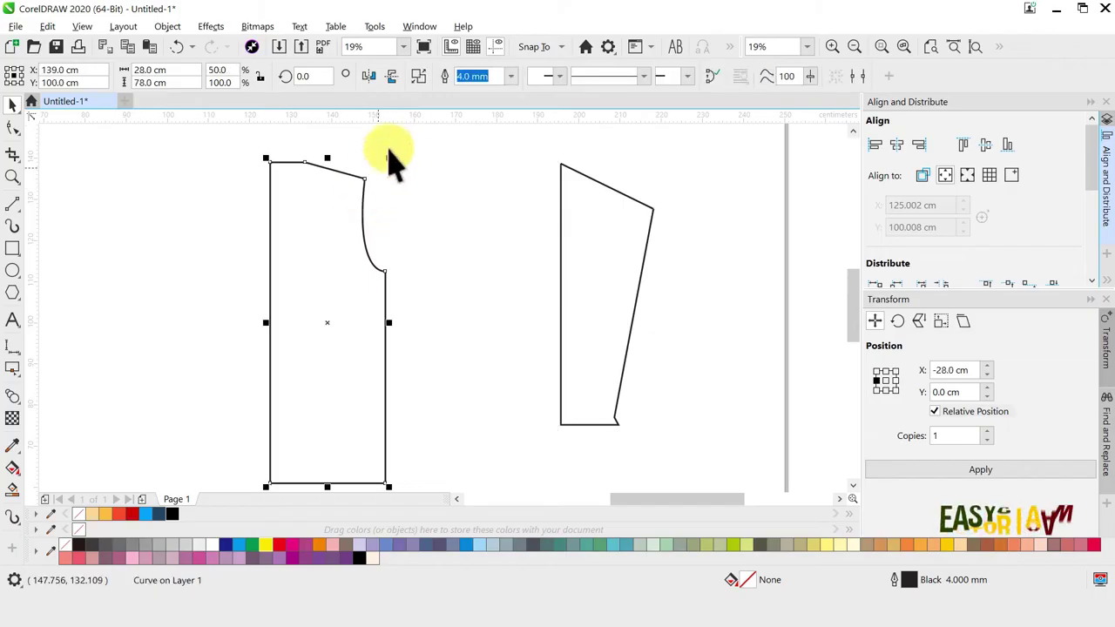
Step: Move the armhole curve and the sleeve cap line into the gap between the body and sleeve pieces
{"action": "left_click_drag", "start_coordinate": [424, 154], "coordinate": [356, 300]}
{"action": "left_click_drag", "start_coordinate": [363, 234], "coordinate": [421, 242]}
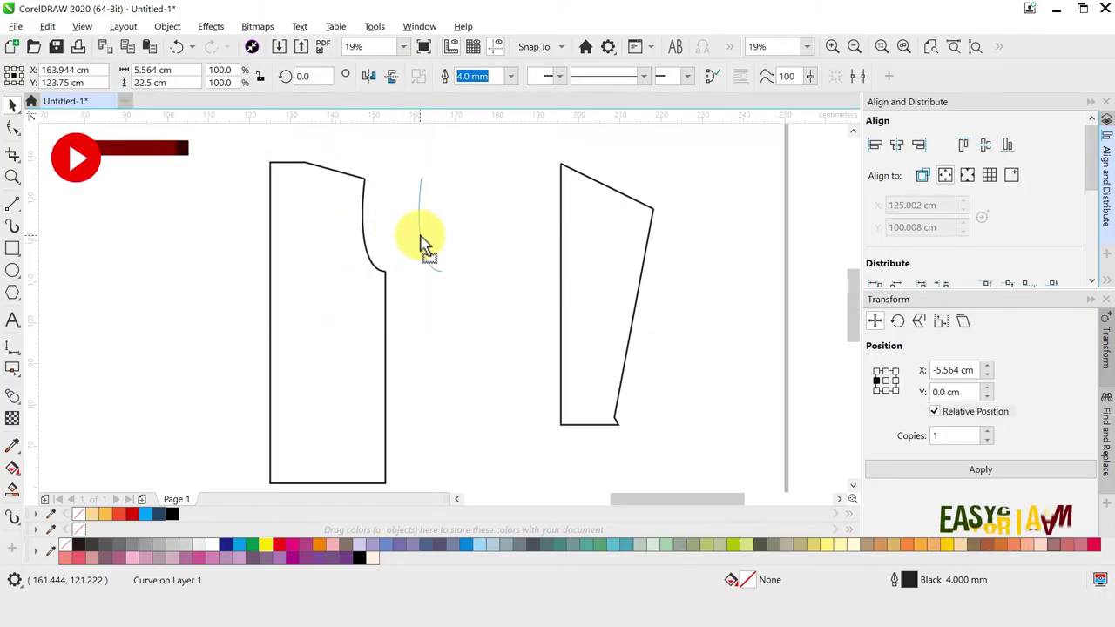
{"action": "left_click_drag", "start_coordinate": [543, 154], "coordinate": [688, 248]}
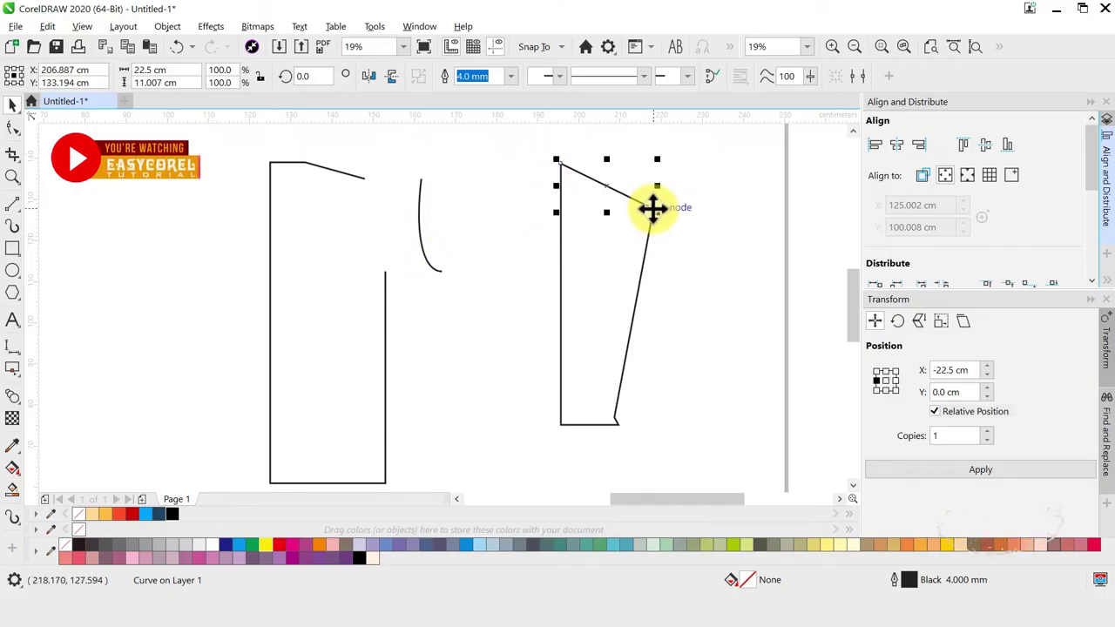
{"action": "left_click_drag", "start_coordinate": [652, 209], "coordinate": [552, 211]}
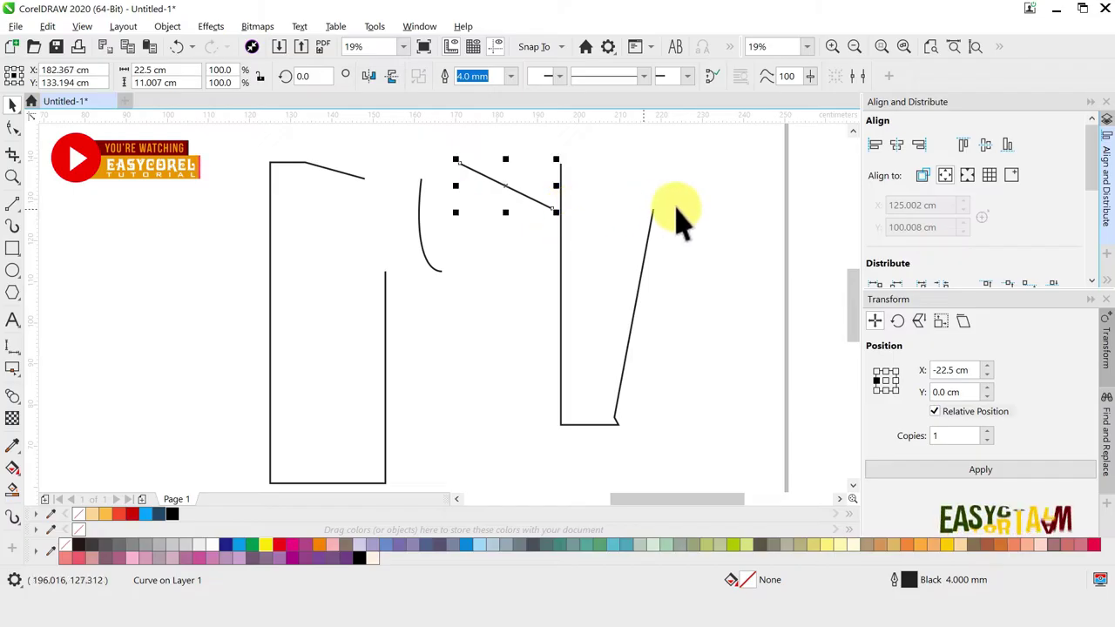
Step: Show the curve properties and check the lengths of the straight sleeve cap line and the armhole curve
{"action": "left_click", "coordinate": [1105, 121]}
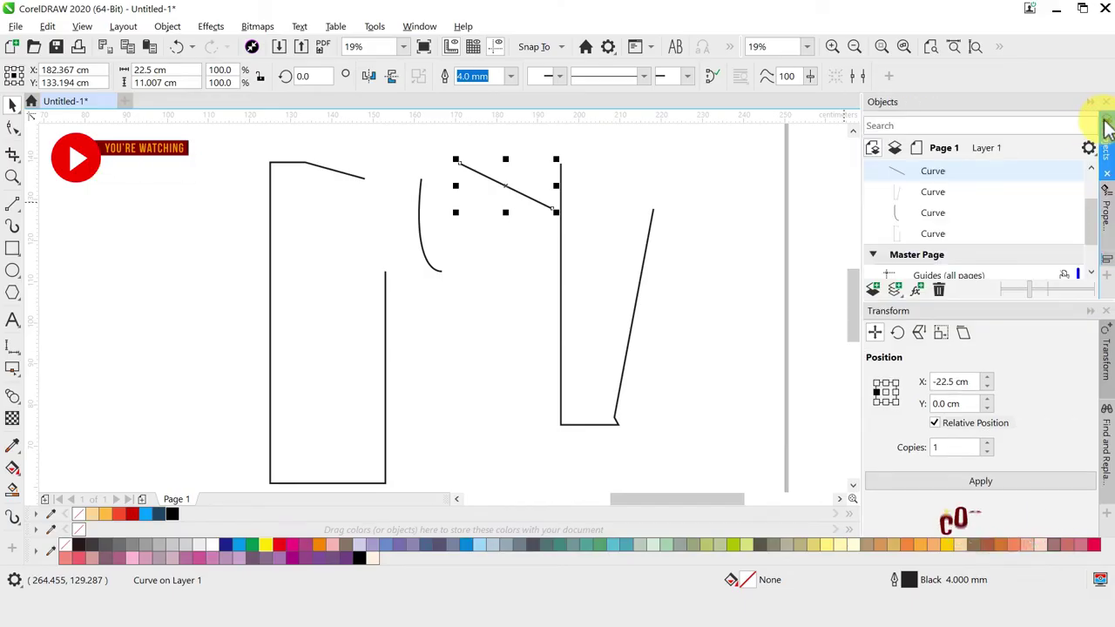
{"action": "left_click", "coordinate": [1108, 221]}
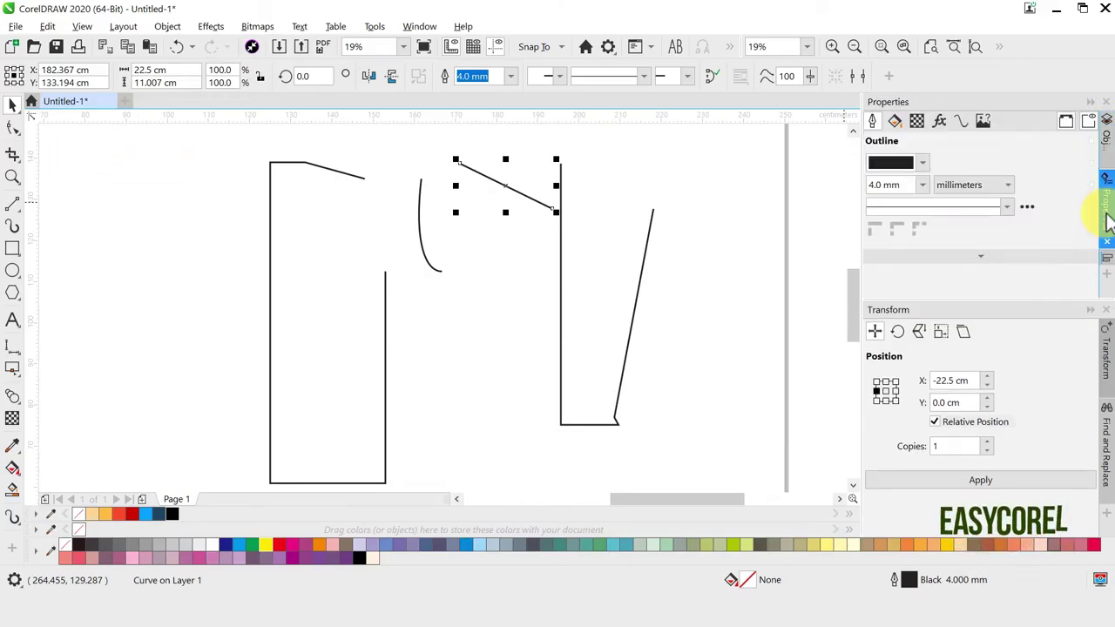
{"action": "left_click", "coordinate": [965, 123]}
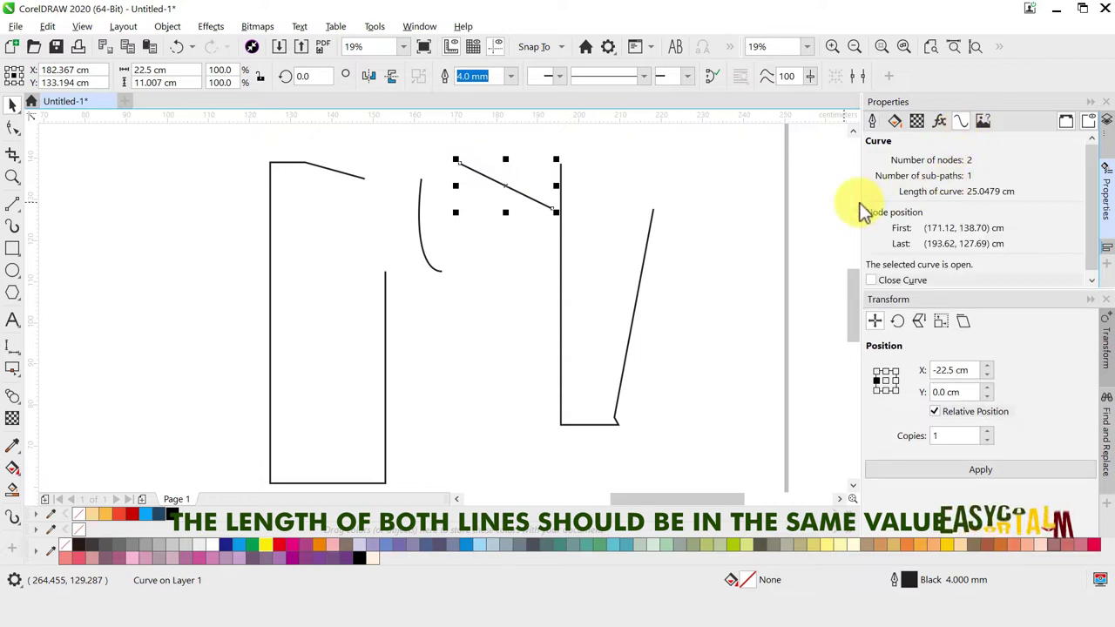
{"action": "left_click", "coordinate": [14, 127]}
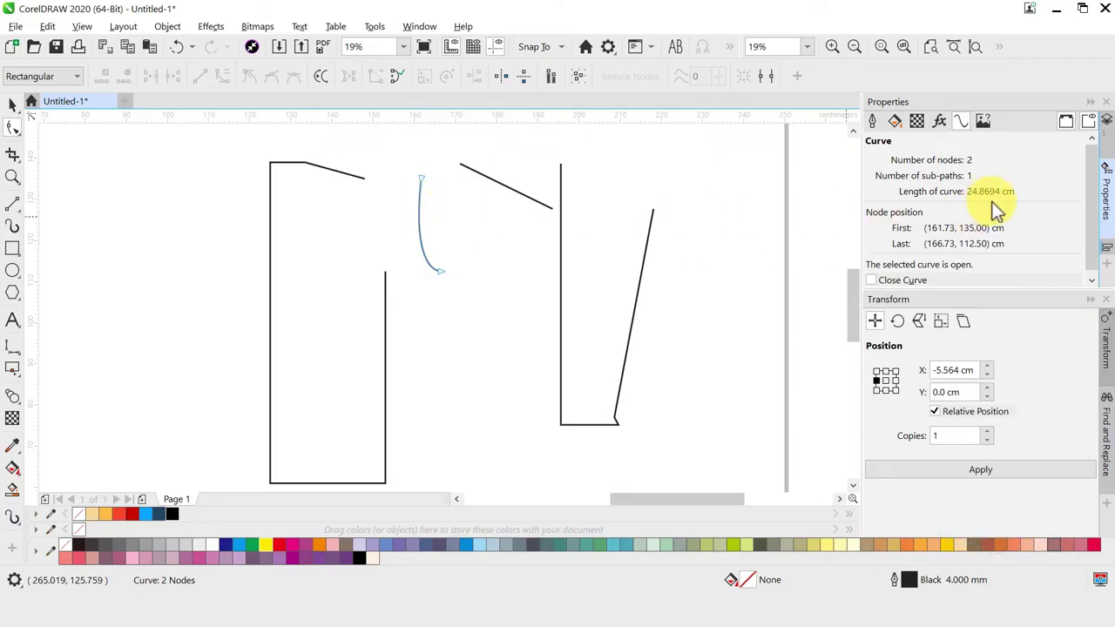
Step: Convert the sleeve cap line to a curve and bend it into an S-shape with horizontal handles at both ends
{"action": "left_click_drag", "start_coordinate": [493, 190], "coordinate": [448, 149]}
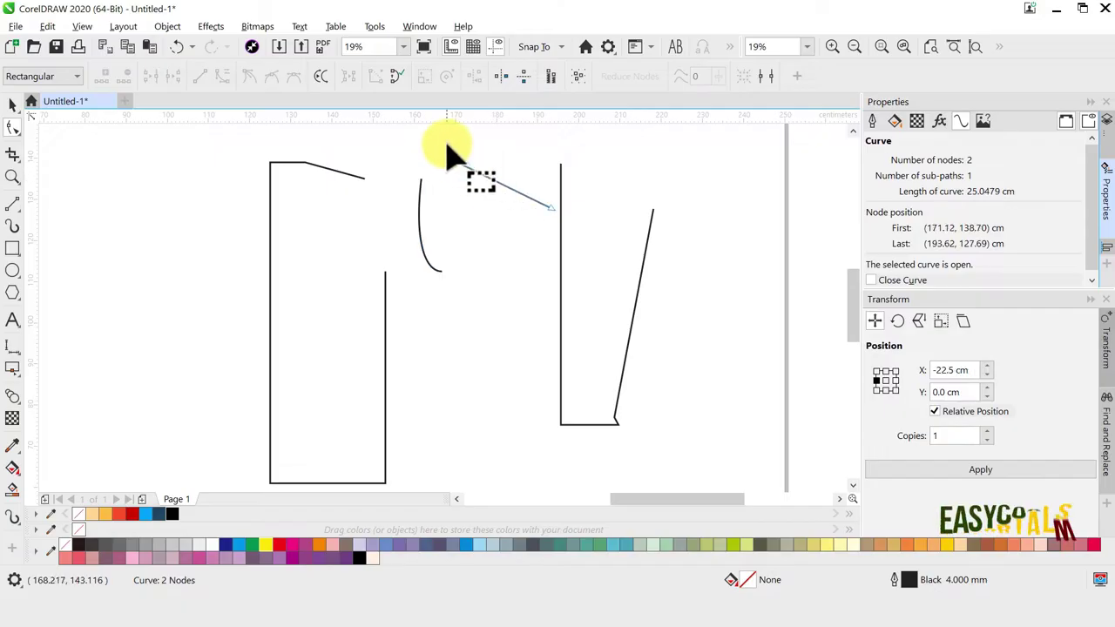
{"action": "right_click", "coordinate": [492, 188]}
{"action": "left_click", "coordinate": [520, 248]}
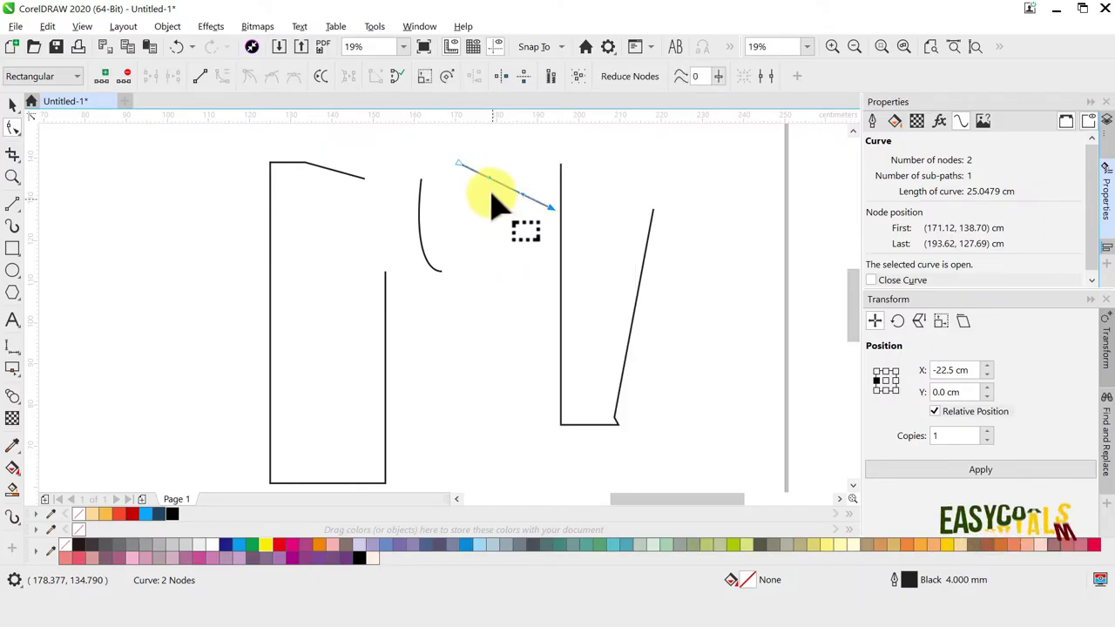
{"action": "left_click_drag", "start_coordinate": [490, 182], "coordinate": [522, 186]}
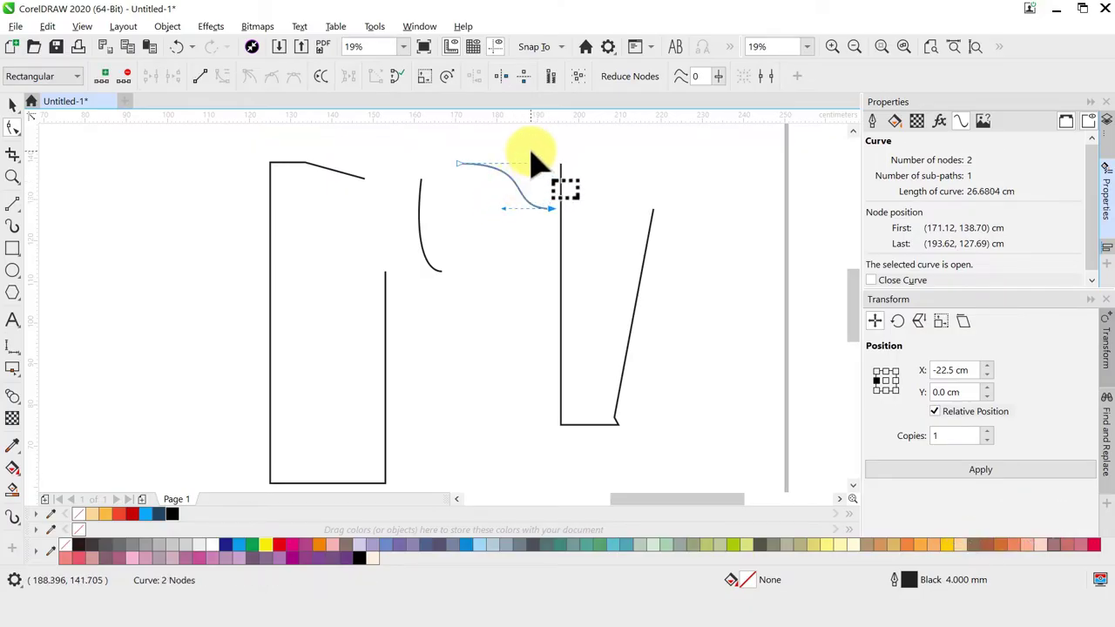
Step: Adjust the sleeve cap curve's horizontal handles until the curve is about 26.07 cm long
{"action": "scroll", "coordinate": [538, 167], "scroll_direction": "up", "scroll_amount": 2}
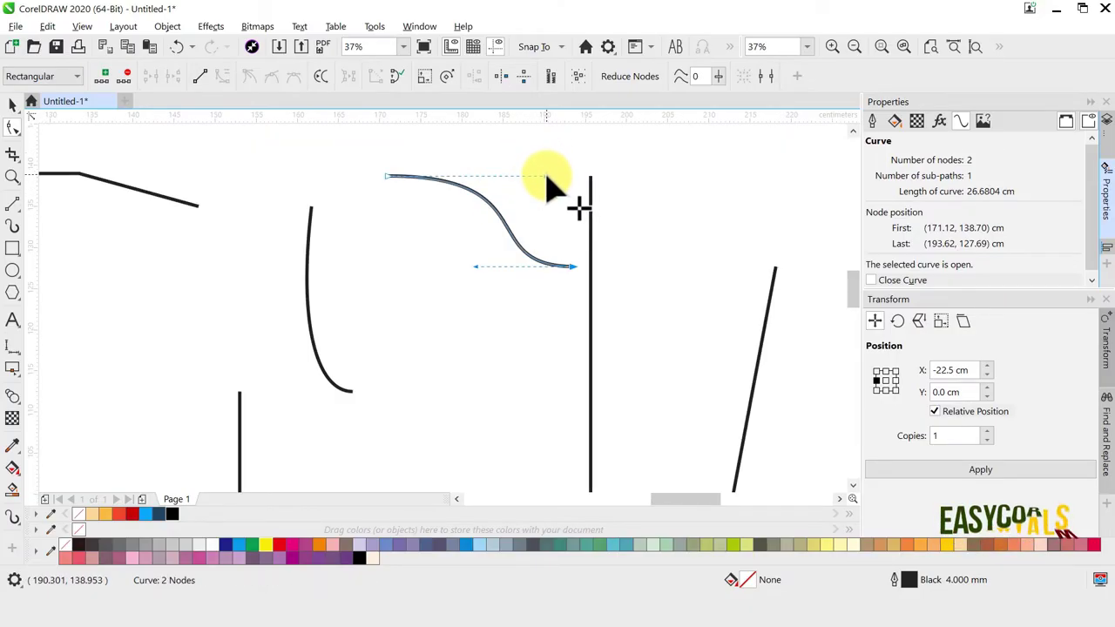
{"action": "left_click_drag", "start_coordinate": [546, 176], "coordinate": [489, 175]}
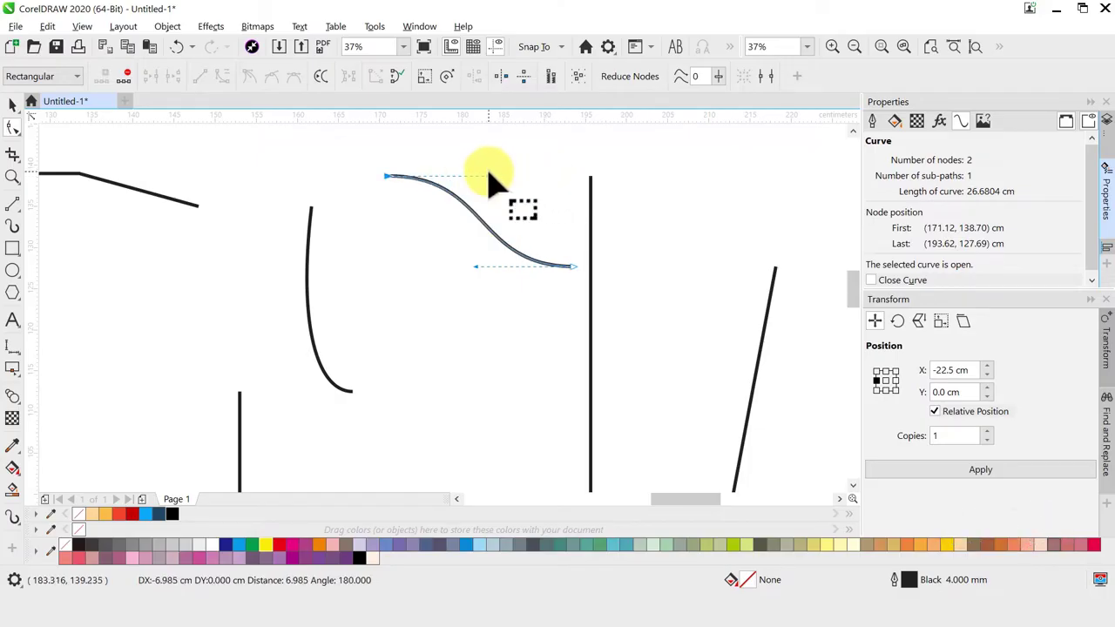
{"action": "left_click_drag", "start_coordinate": [477, 266], "coordinate": [493, 266]}
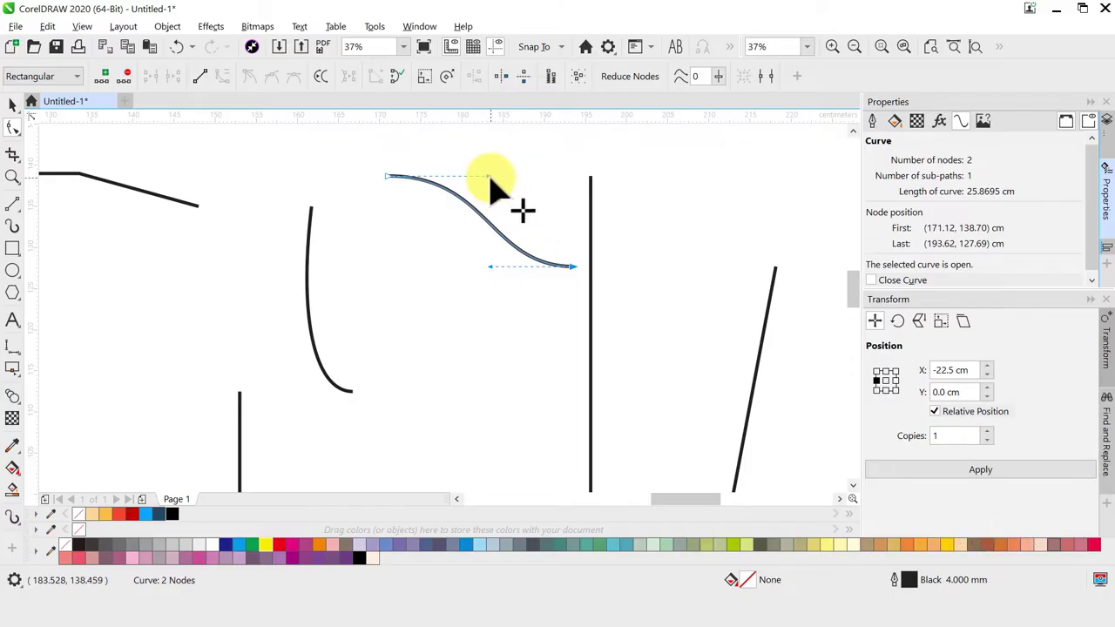
{"action": "left_click_drag", "start_coordinate": [490, 177], "coordinate": [511, 176]}
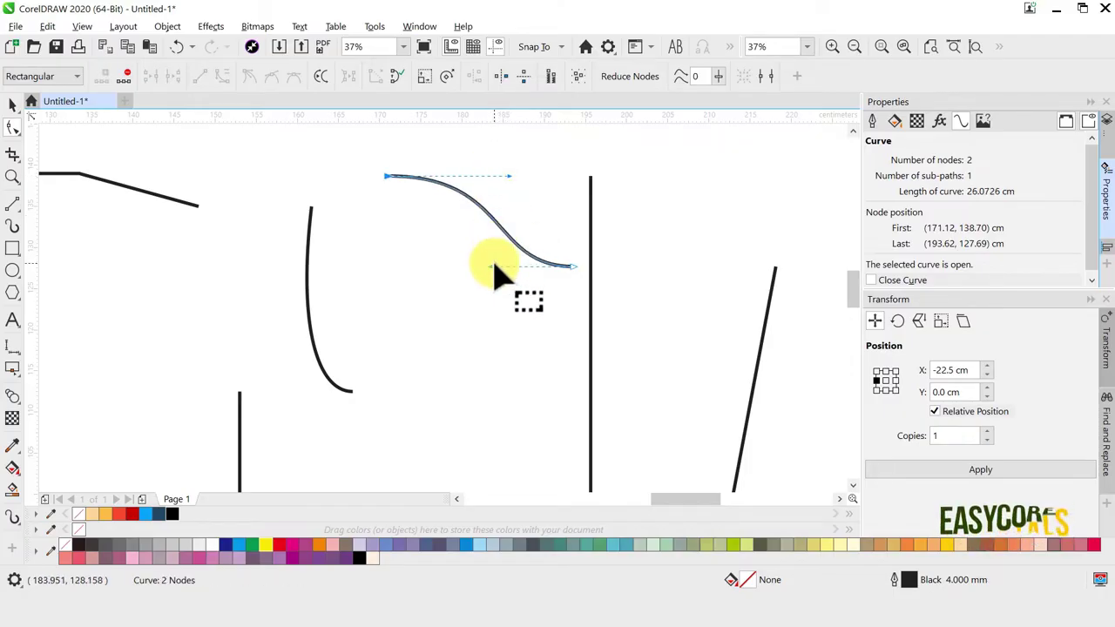
Step: Reshape the armhole curve with the handles at both ends, deepening it to a curve length of about 26.01 cm
{"action": "scroll", "coordinate": [494, 283], "scroll_direction": "down", "scroll_amount": 2}
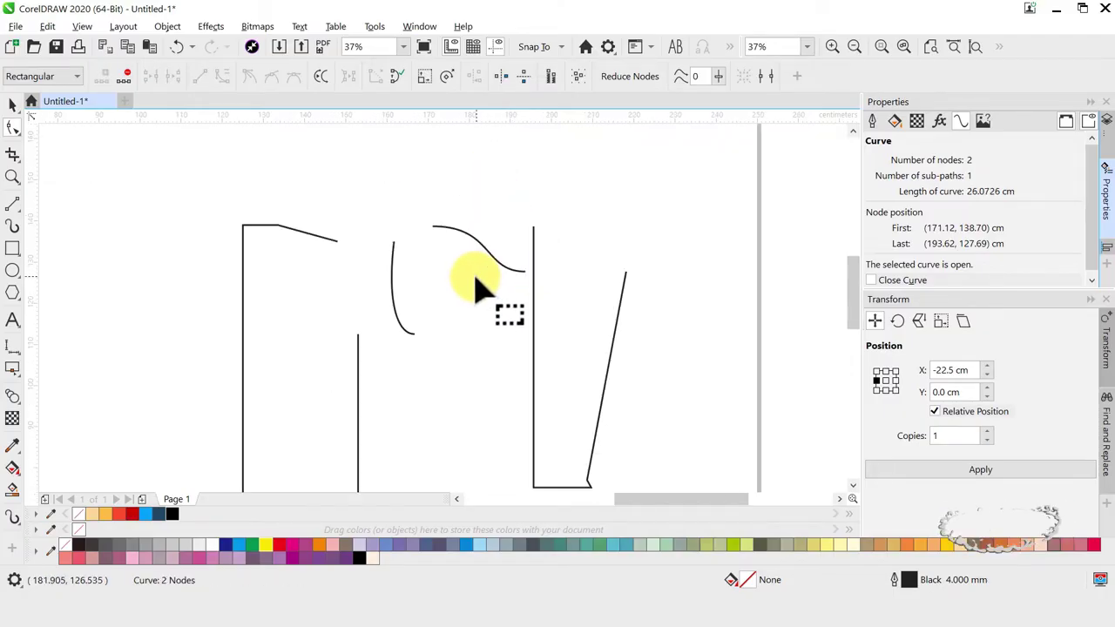
{"action": "left_click", "coordinate": [392, 252]}
{"action": "scroll", "coordinate": [393, 262], "scroll_direction": "up", "scroll_amount": 2}
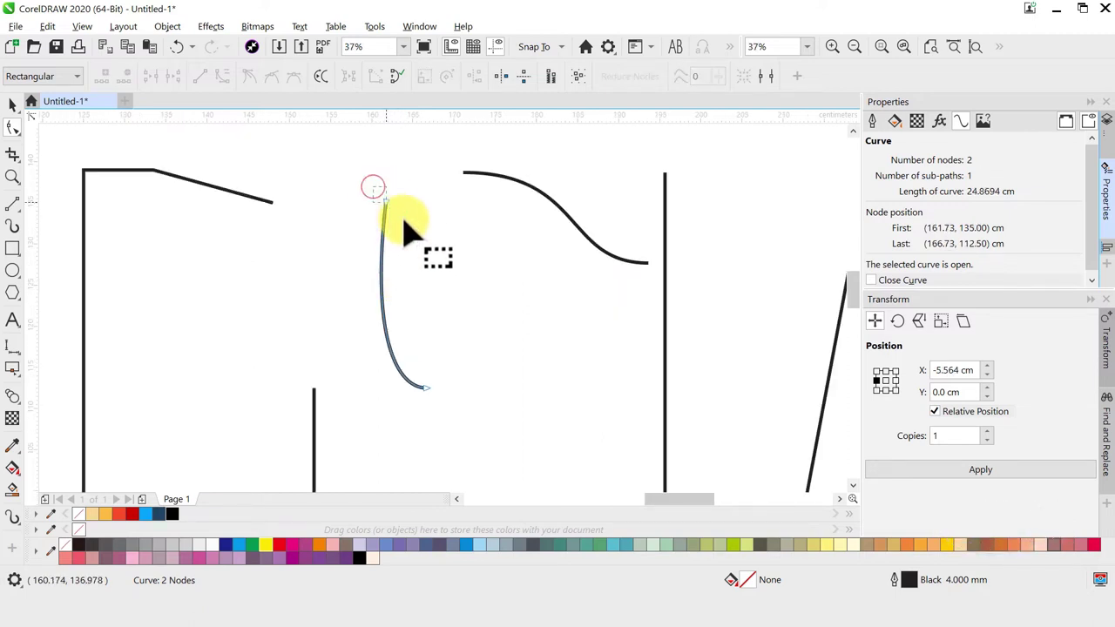
{"action": "left_click_drag", "start_coordinate": [380, 303], "coordinate": [366, 318]}
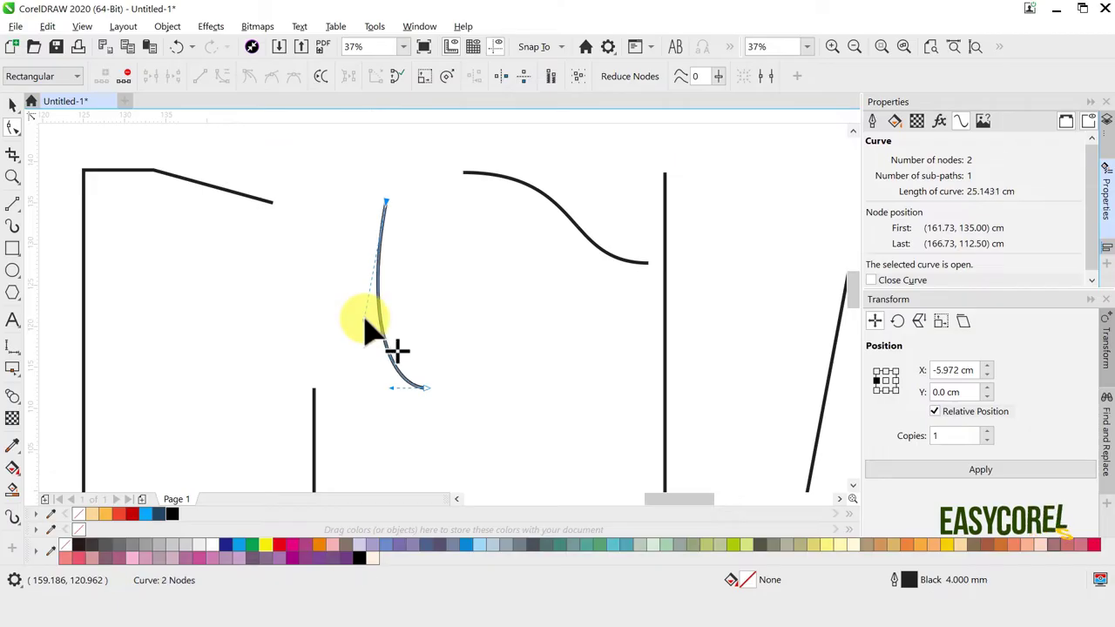
{"action": "left_click", "coordinate": [383, 391]}
{"action": "left_click_drag", "start_coordinate": [381, 388], "coordinate": [357, 334]}
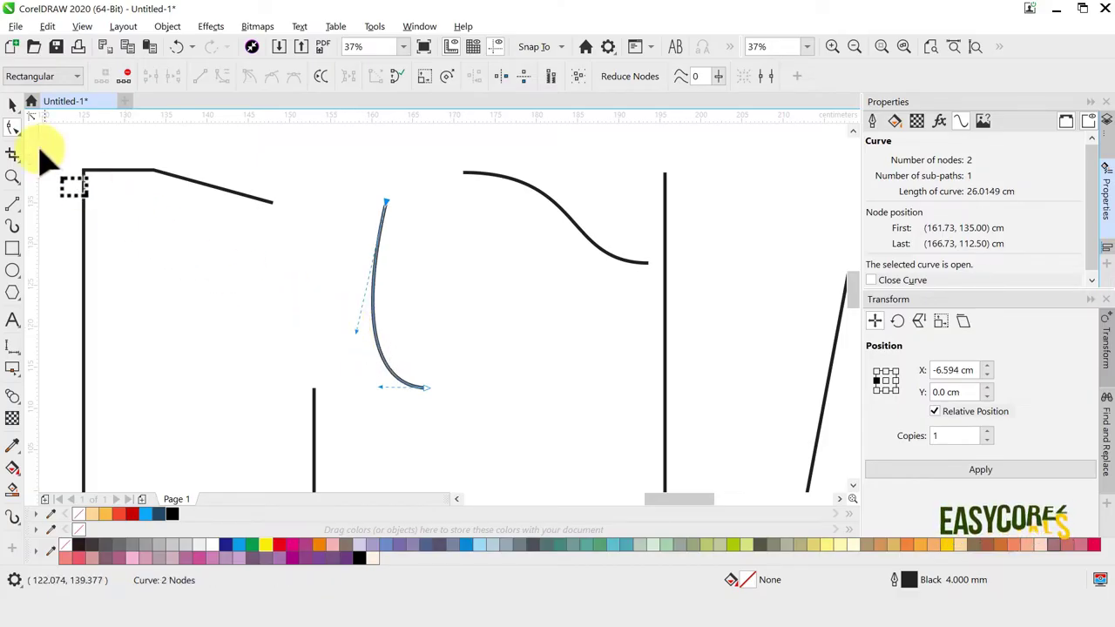
Step: Compare the curve lengths of the reshaped armhole and the sleeve cap
{"action": "left_click", "coordinate": [12, 103]}
{"action": "scroll", "coordinate": [426, 317], "scroll_direction": "down", "scroll_amount": 2}
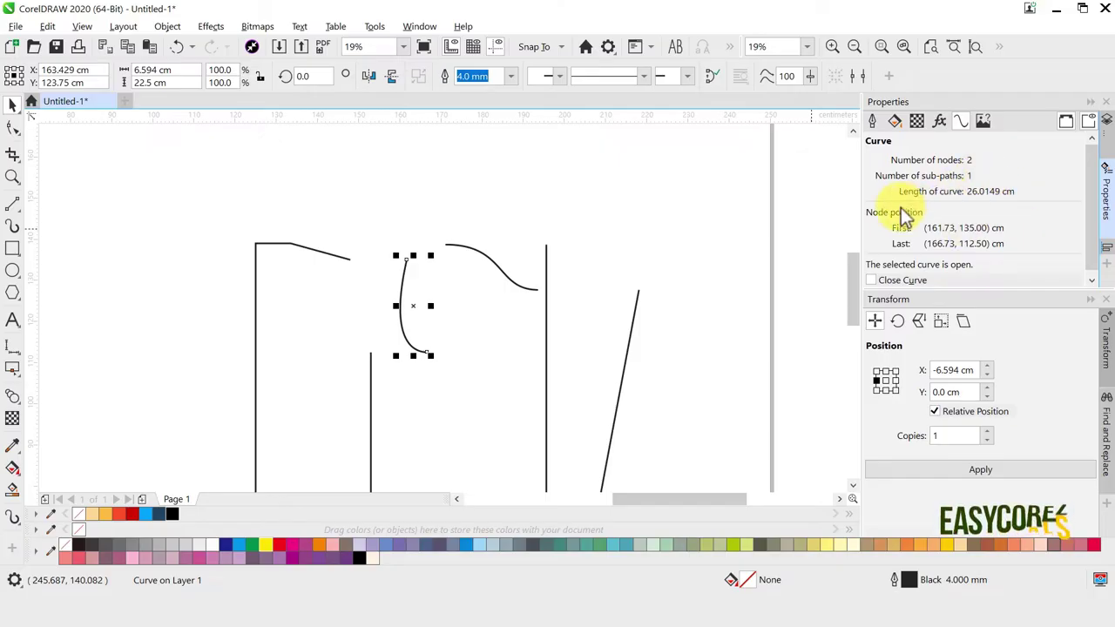
{"action": "left_click", "coordinate": [493, 269]}
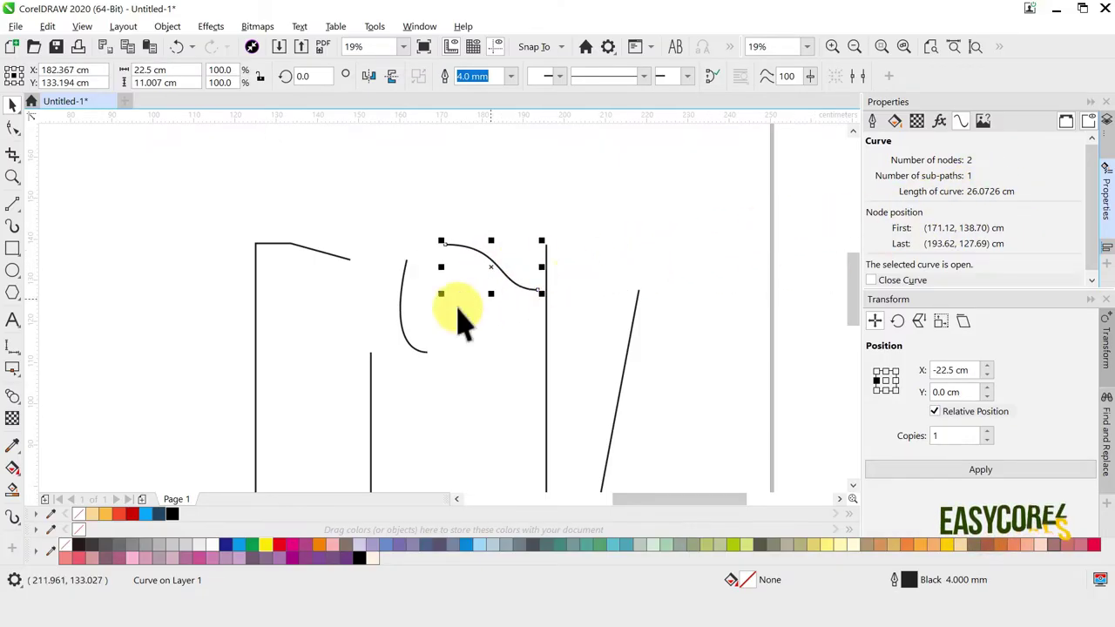
Step: Move the armhole curve onto the body half so it joins the shoulder line's end and the side seam
{"action": "left_click", "coordinate": [403, 274]}
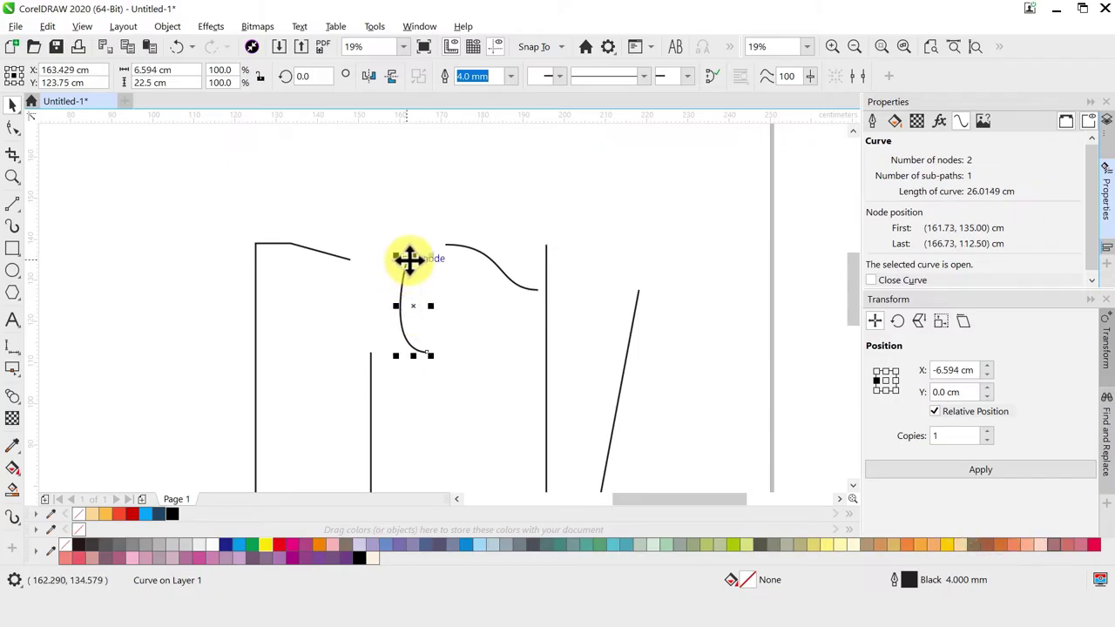
{"action": "left_click_drag", "start_coordinate": [409, 261], "coordinate": [356, 265]}
{"action": "scroll", "coordinate": [384, 248], "scroll_direction": "down", "scroll_amount": 2}
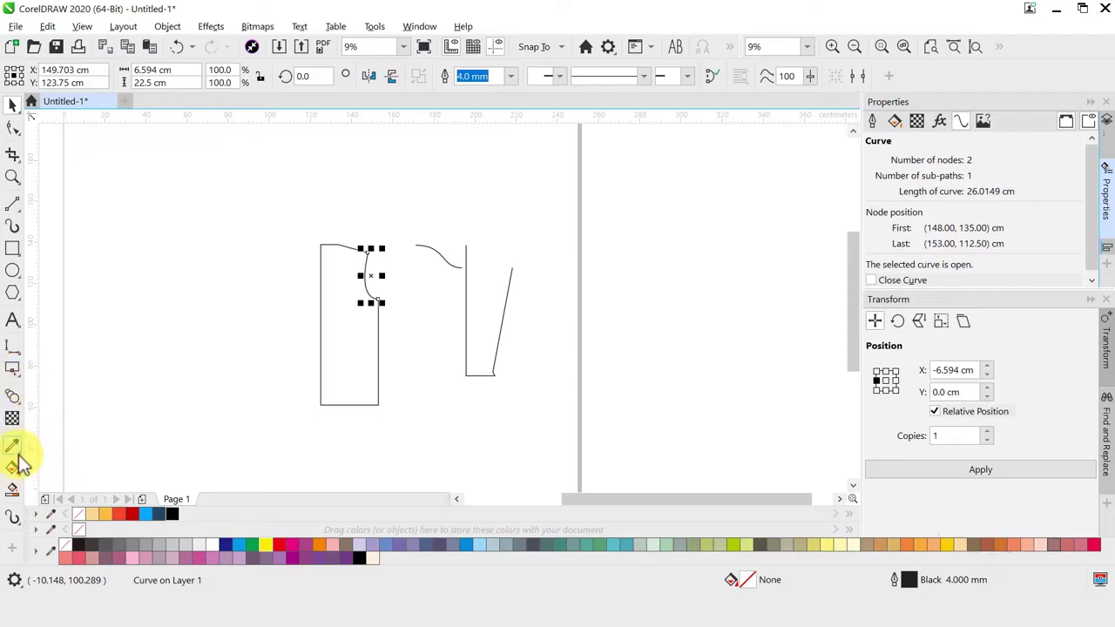
Step: Create a closed black body half with Smart Fill and move it left, clear of the construction lines
{"action": "left_click", "coordinate": [13, 491]}
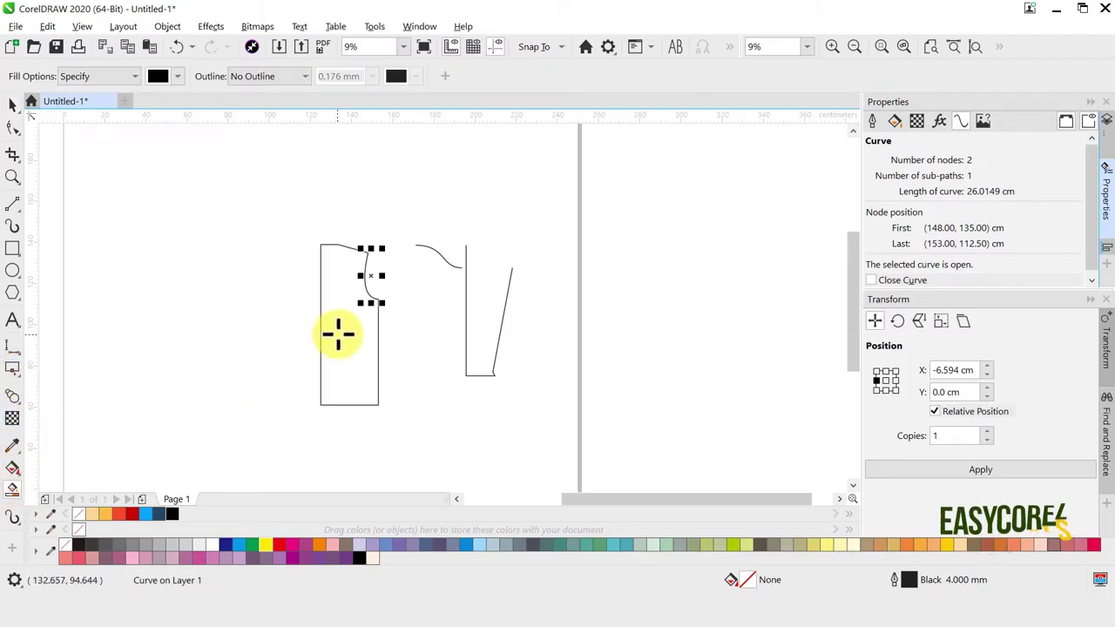
{"action": "left_click", "coordinate": [339, 331]}
{"action": "left_click", "coordinate": [12, 104]}
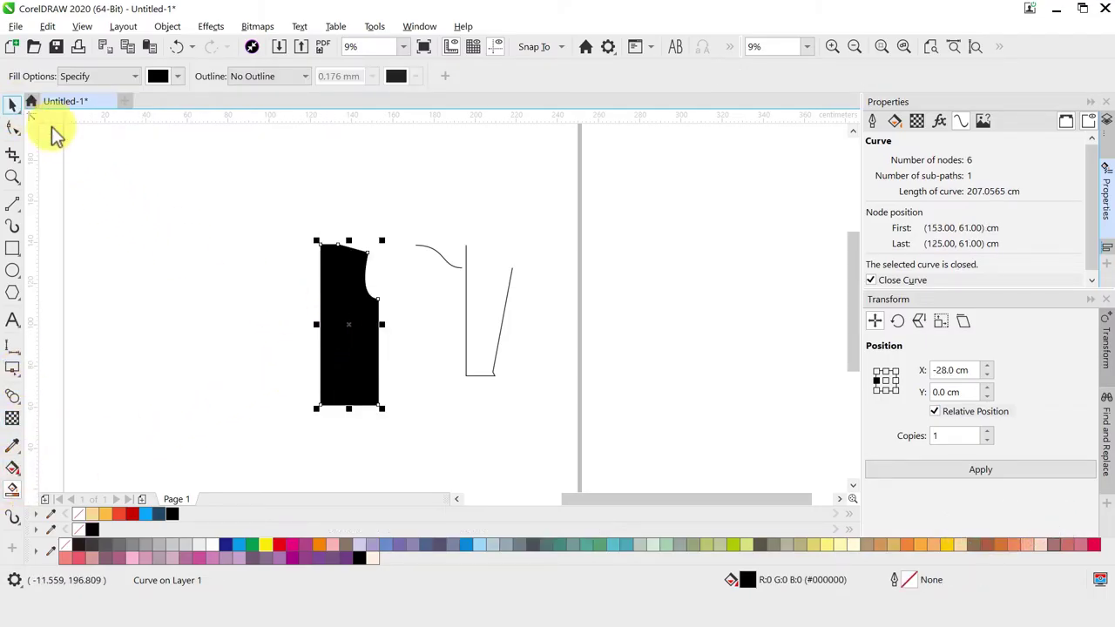
{"action": "left_click_drag", "start_coordinate": [343, 340], "coordinate": [264, 337]}
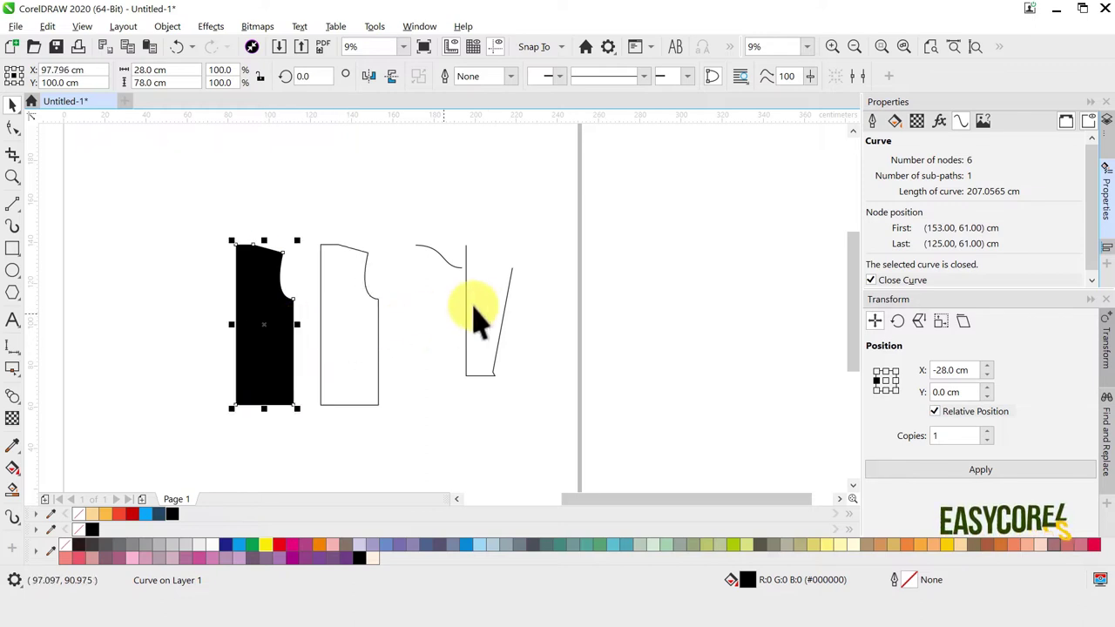
Step: Join the sleeve cap curve to the sleeve lines and create a separate black sleeve shape to their left with Smart Fill
{"action": "left_click", "coordinate": [429, 248]}
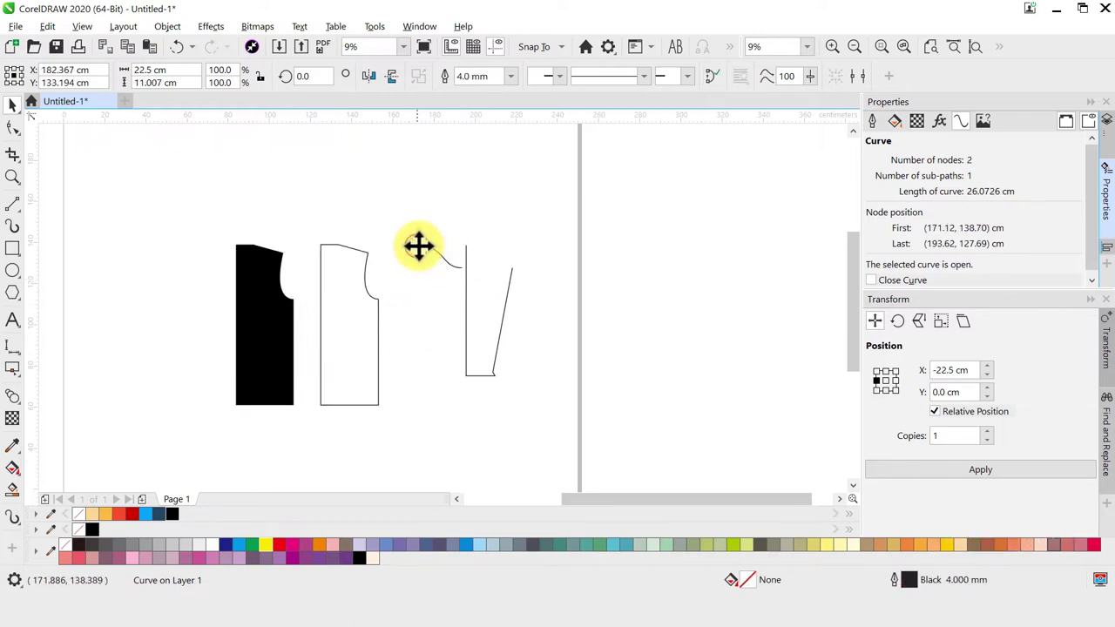
{"action": "left_click_drag", "start_coordinate": [418, 245], "coordinate": [473, 255]}
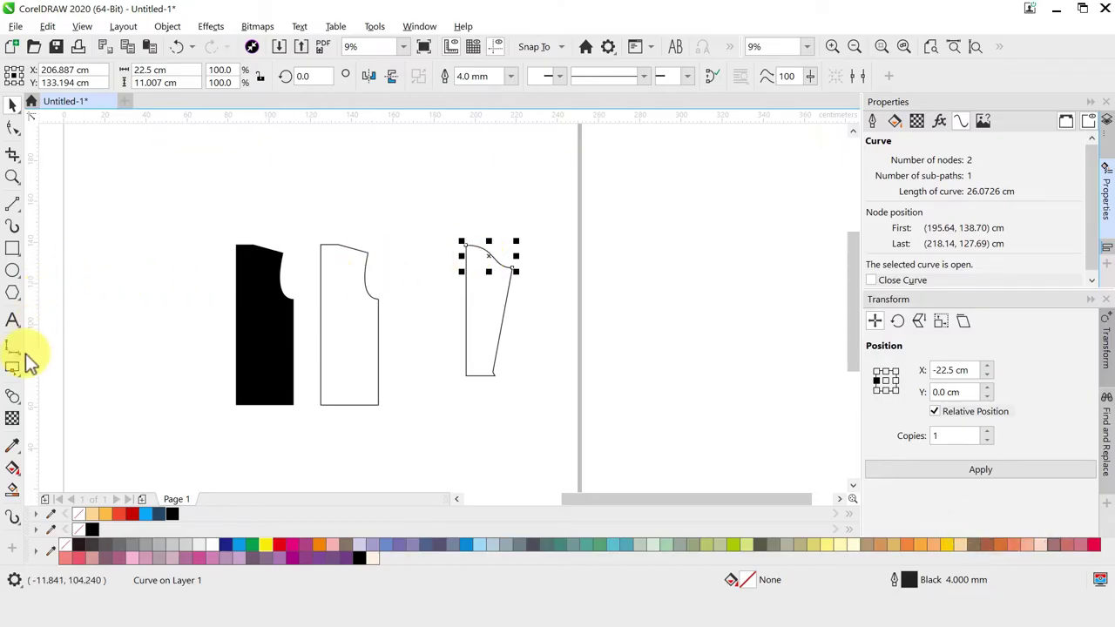
{"action": "left_click", "coordinate": [12, 489]}
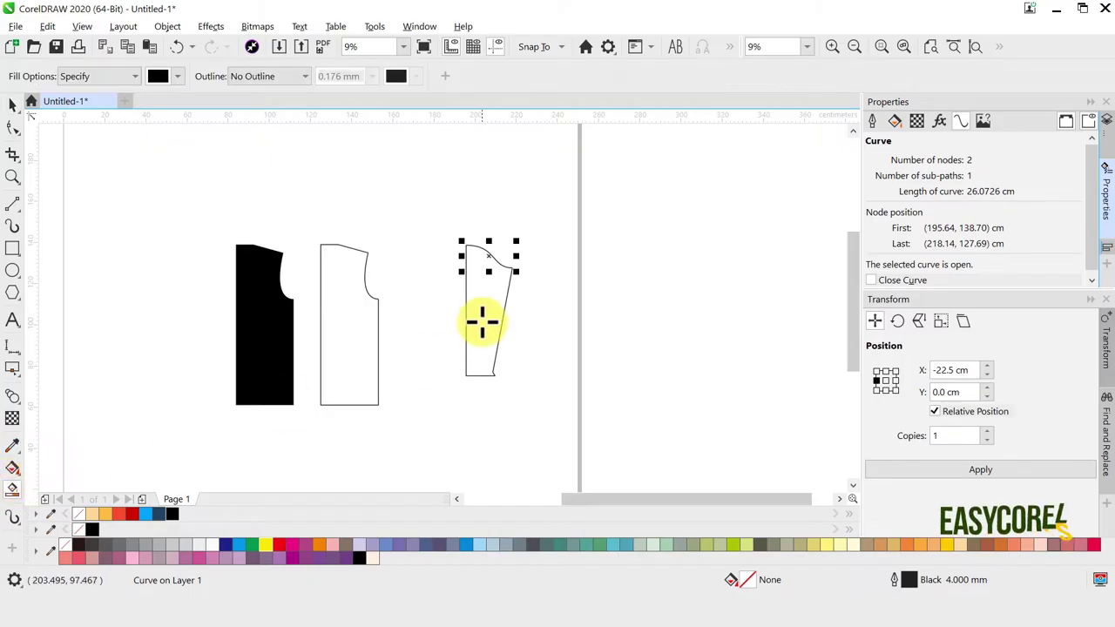
{"action": "left_click", "coordinate": [490, 310]}
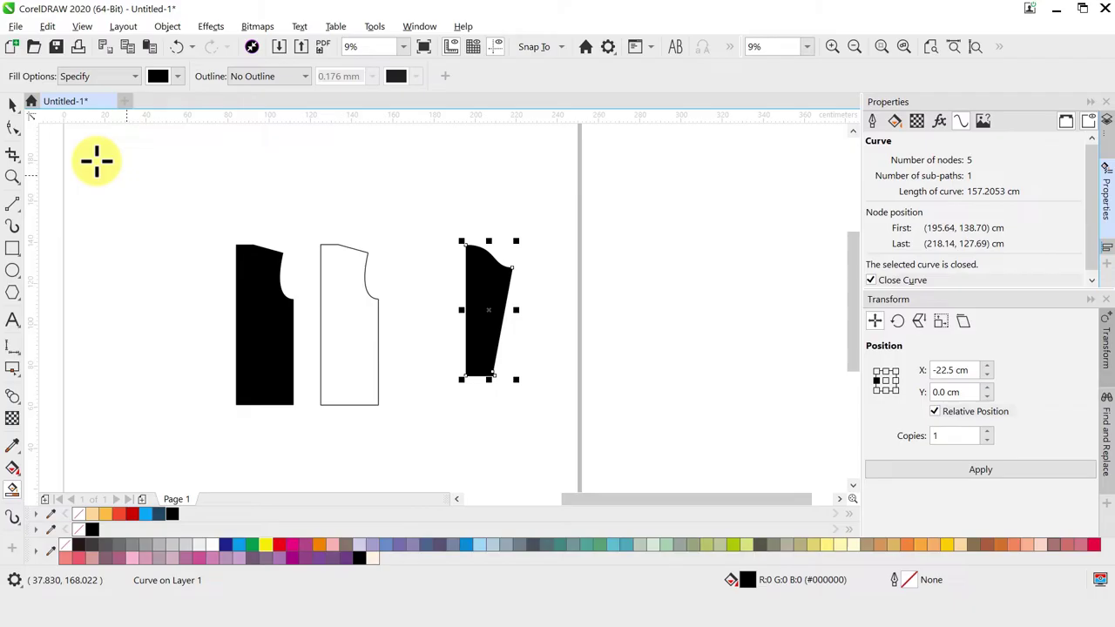
{"action": "left_click", "coordinate": [12, 105]}
{"action": "left_click_drag", "start_coordinate": [472, 287], "coordinate": [410, 304]}
Step: Delete the leftover construction lines of the sleeve and body, including the loose armhole curve
{"action": "left_click_drag", "start_coordinate": [444, 187], "coordinate": [557, 422]}
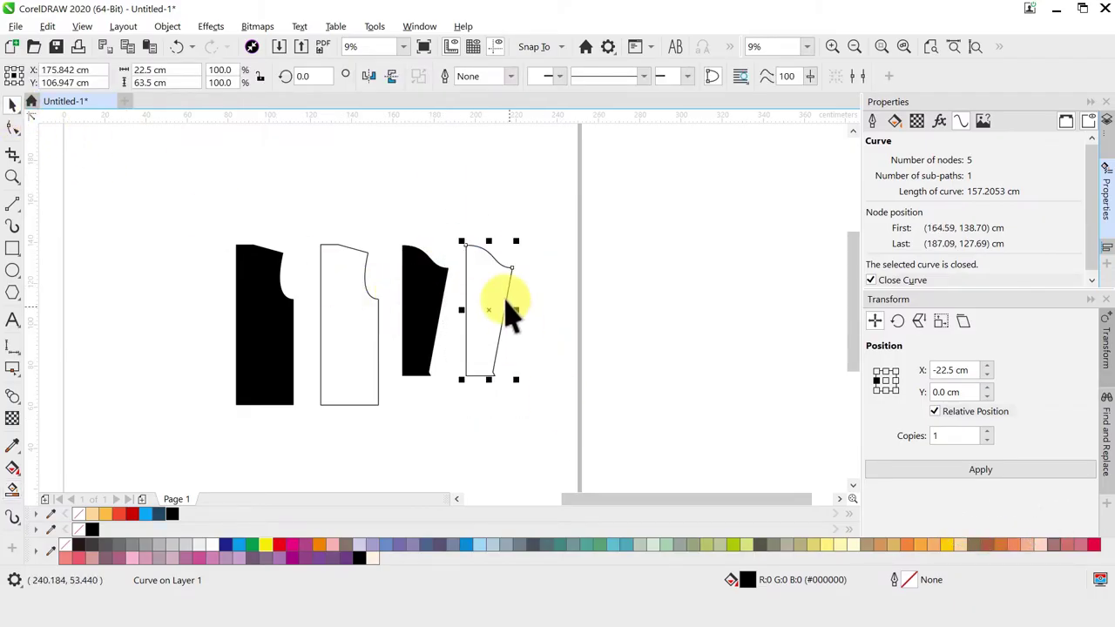
{"action": "right_click", "coordinate": [506, 298]}
{"action": "left_click", "coordinate": [542, 338]}
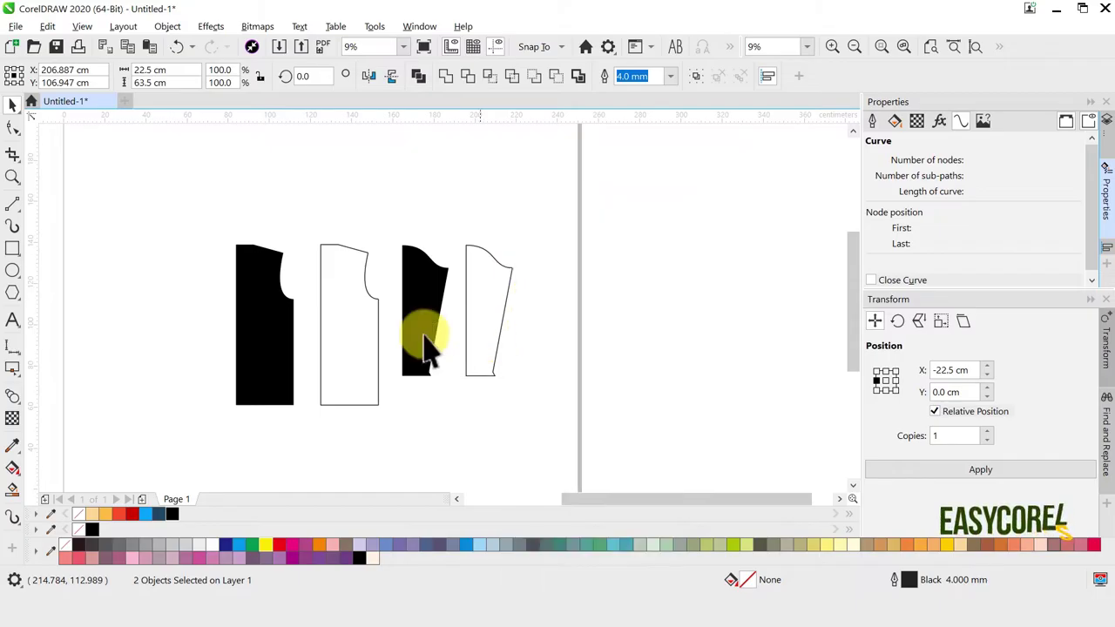
{"action": "left_click", "coordinate": [348, 311]}
{"action": "right_click", "coordinate": [374, 301]}
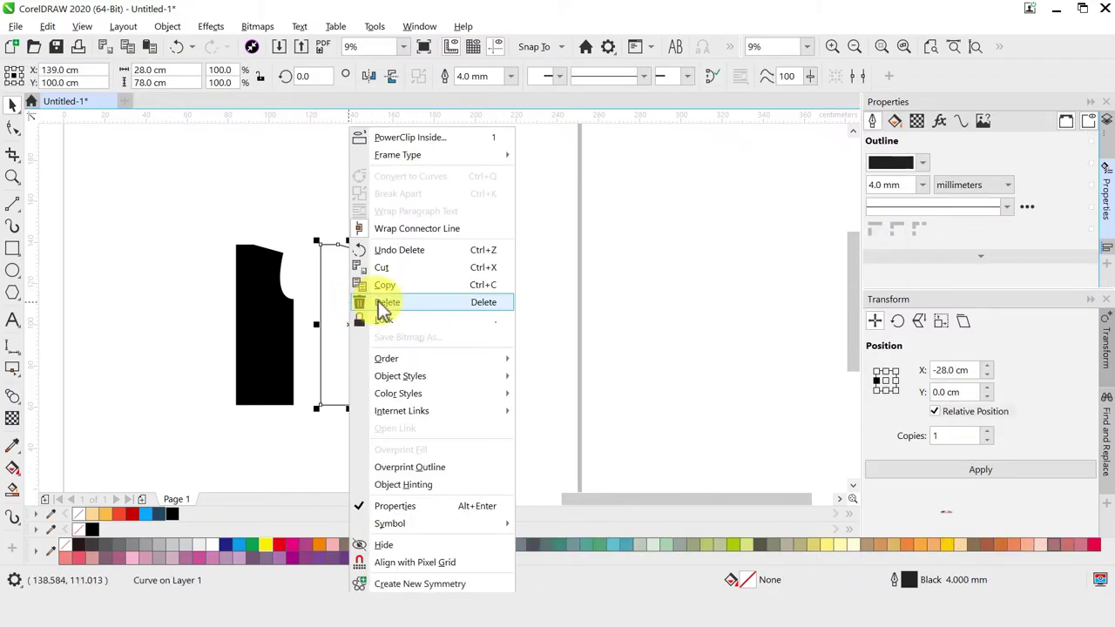
{"action": "left_click", "coordinate": [378, 300]}
{"action": "left_click", "coordinate": [369, 288]}
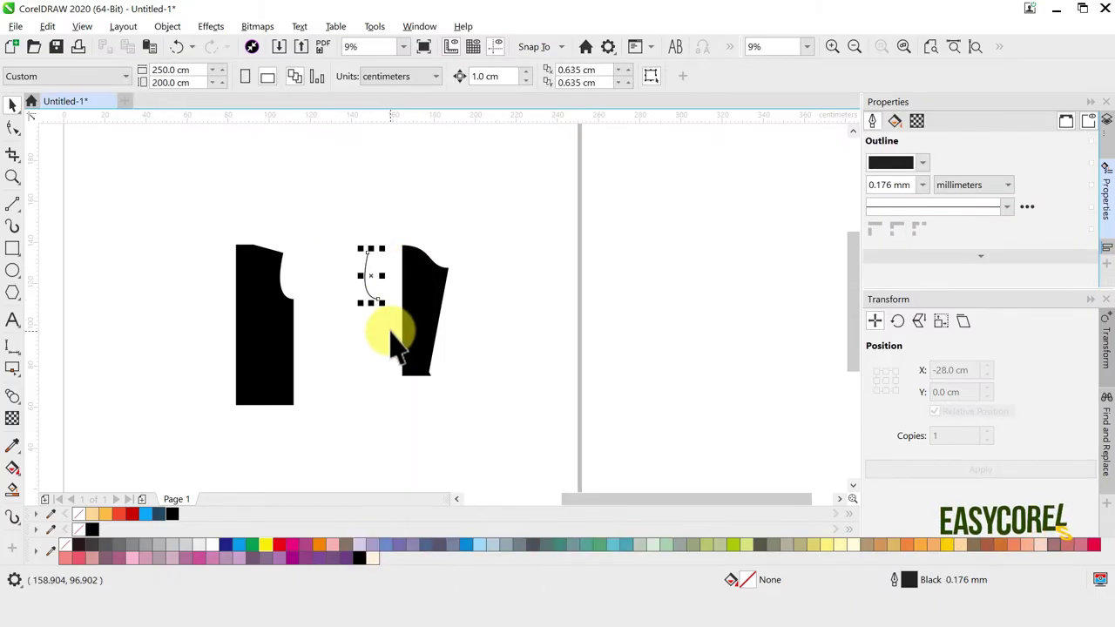
{"action": "right_click", "coordinate": [371, 291]}
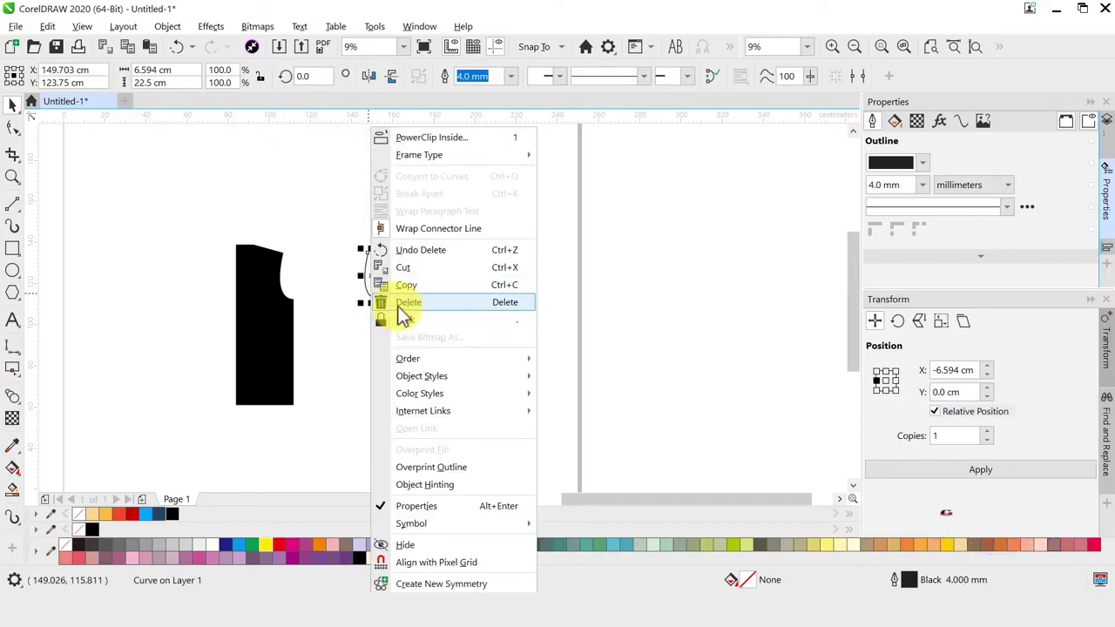
{"action": "left_click", "coordinate": [386, 302]}
Step: Remove the fill from the body and sleeve halves and give both a black 4.0 mm outline
{"action": "left_click_drag", "start_coordinate": [212, 246], "coordinate": [493, 451]}
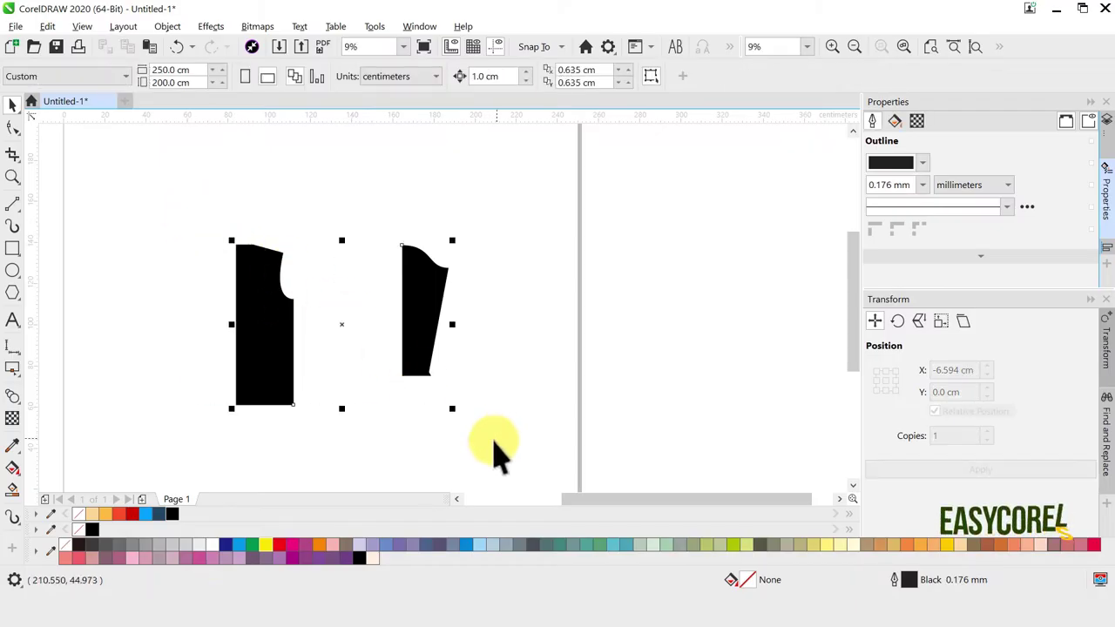
{"action": "left_click", "coordinate": [79, 516]}
{"action": "right_click", "coordinate": [174, 514]}
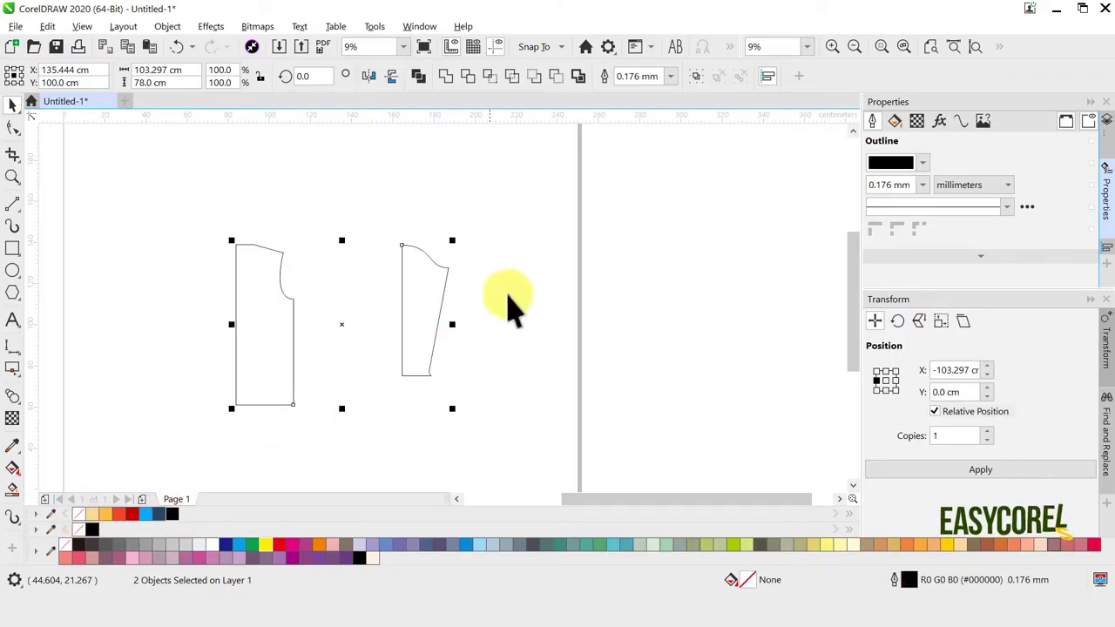
{"action": "left_click", "coordinate": [676, 77]}
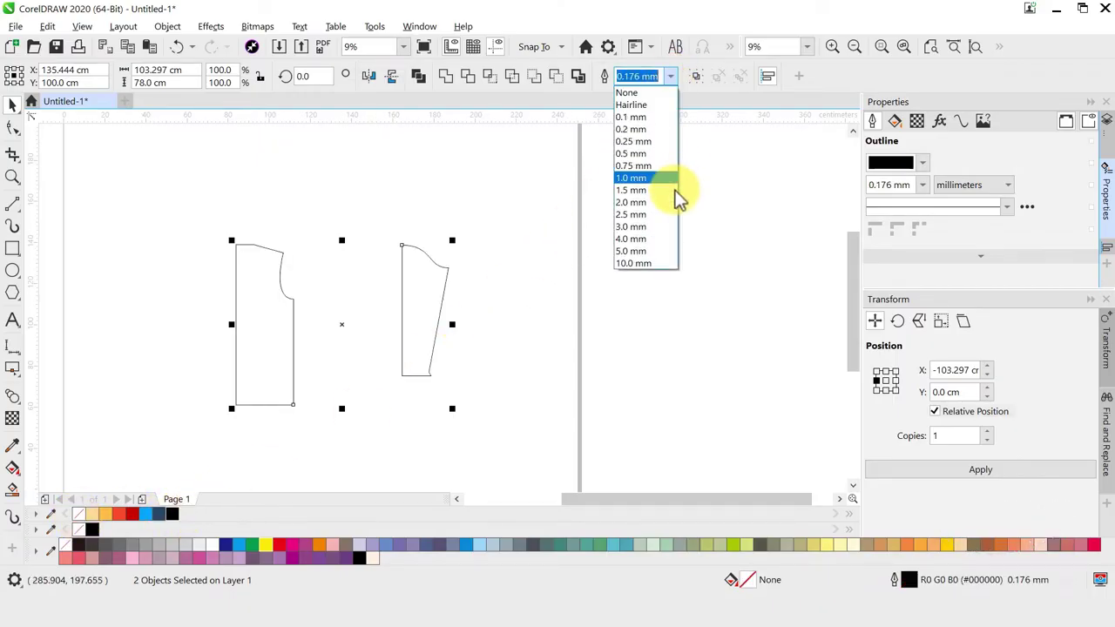
{"action": "left_click", "coordinate": [665, 244]}
{"action": "left_click", "coordinate": [348, 273]}
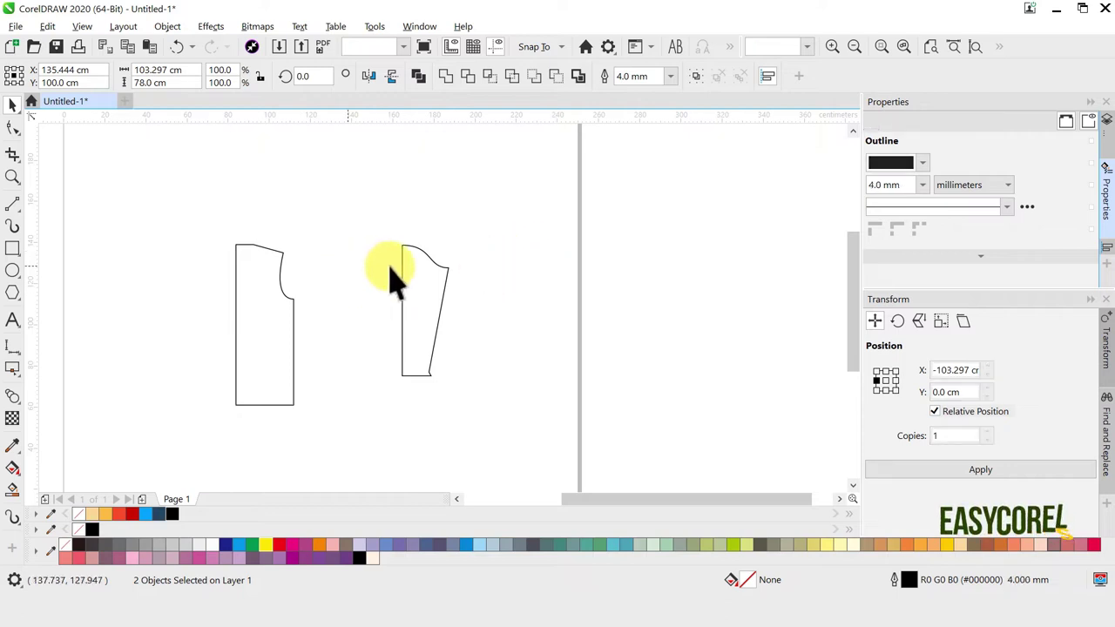
Step: Convert the sleeve half's slanted underarm line to a curve and bend it slightly inward
{"action": "mouse_move", "coordinate": [403, 271]}
{"action": "left_mouse_down"}
{"action": "mouse_move", "coordinate": [381, 291]}
{"action": "mouse_move", "coordinate": [388, 261]}
{"action": "left_mouse_up"}
{"action": "key", "text": "ctrl+z"}
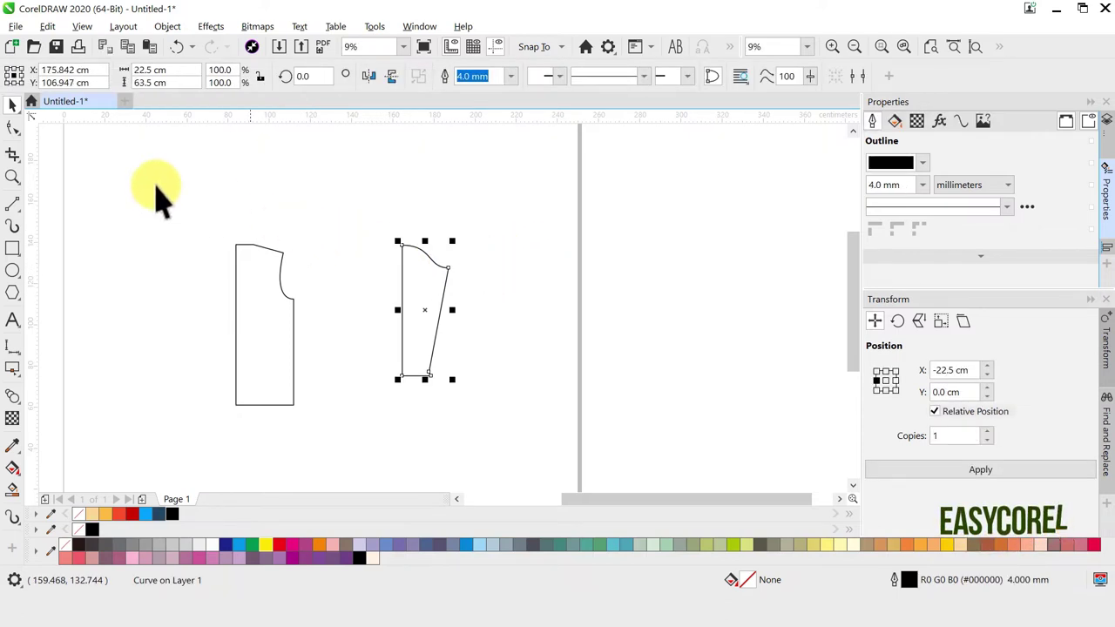
{"action": "left_click", "coordinate": [14, 129]}
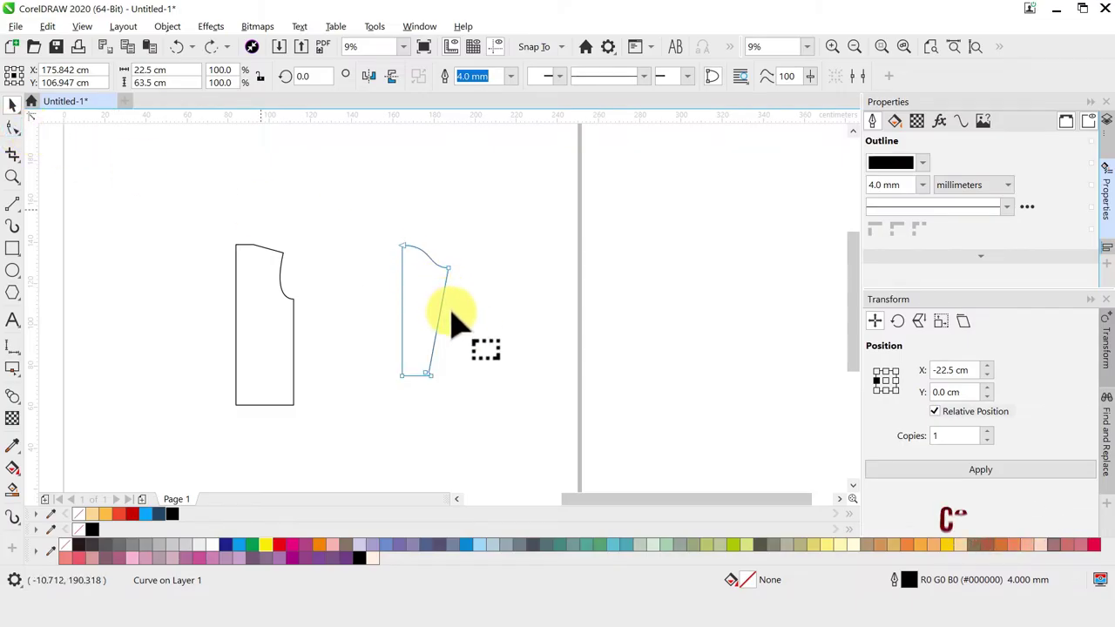
{"action": "scroll", "coordinate": [447, 313], "scroll_direction": "up", "scroll_amount": 2}
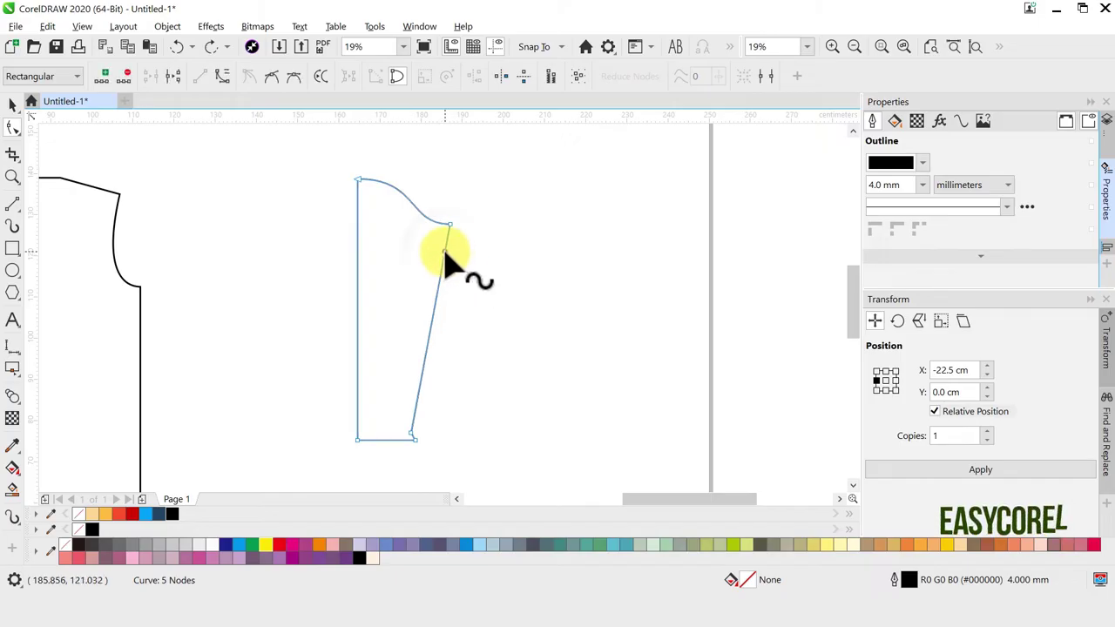
{"action": "right_click", "coordinate": [444, 252]}
{"action": "left_click", "coordinate": [479, 320]}
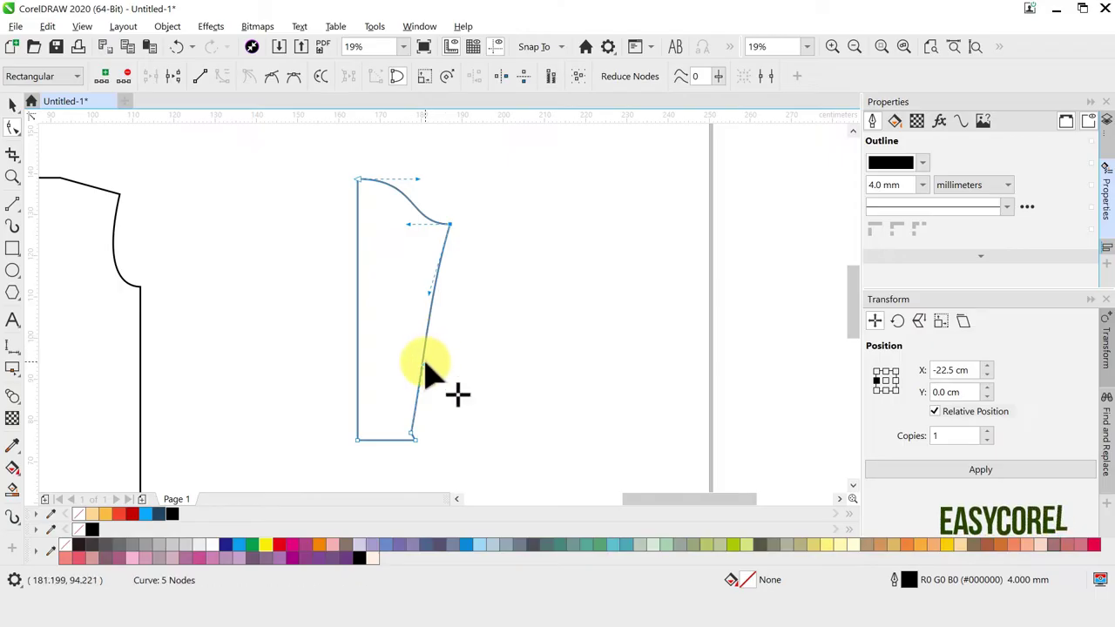
{"action": "left_click_drag", "start_coordinate": [431, 370], "coordinate": [463, 364]}
{"action": "left_click", "coordinate": [14, 106]}
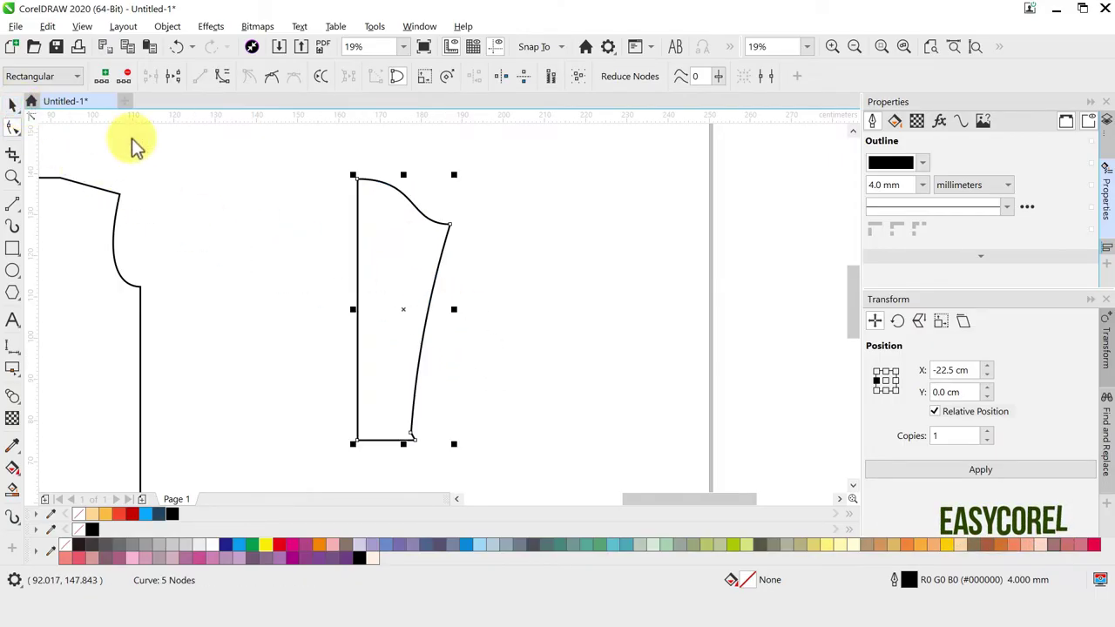
Step: Copy the sleeve half 22.5 cm to the left, mirror the copy horizontally and weld both halves into one sleeve
{"action": "scroll", "coordinate": [406, 245], "scroll_direction": "down", "scroll_amount": 1}
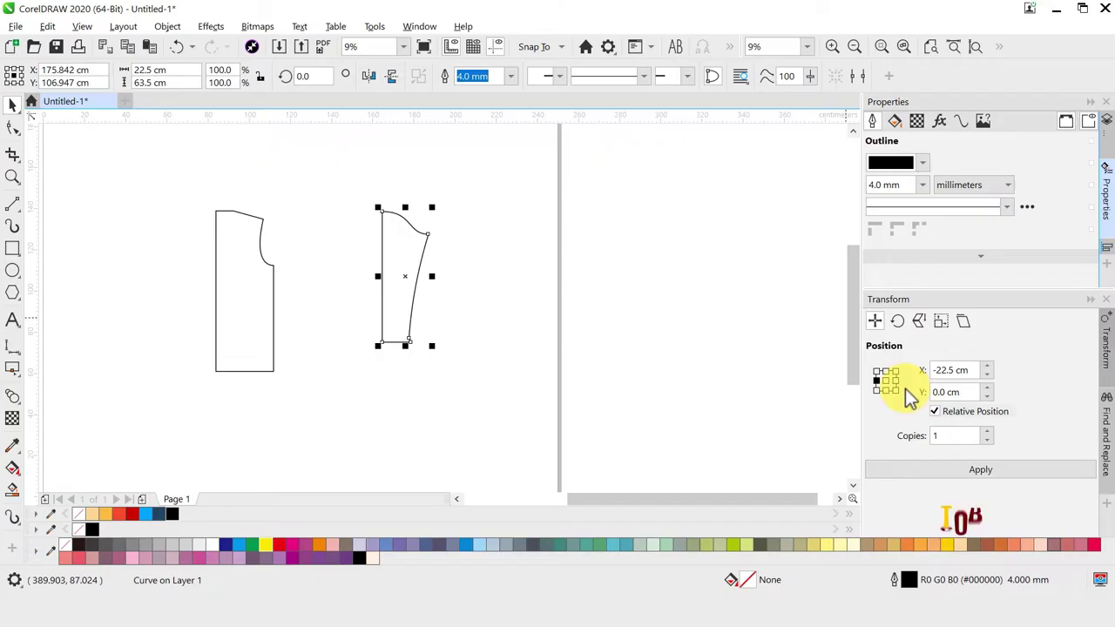
{"action": "left_click", "coordinate": [905, 469]}
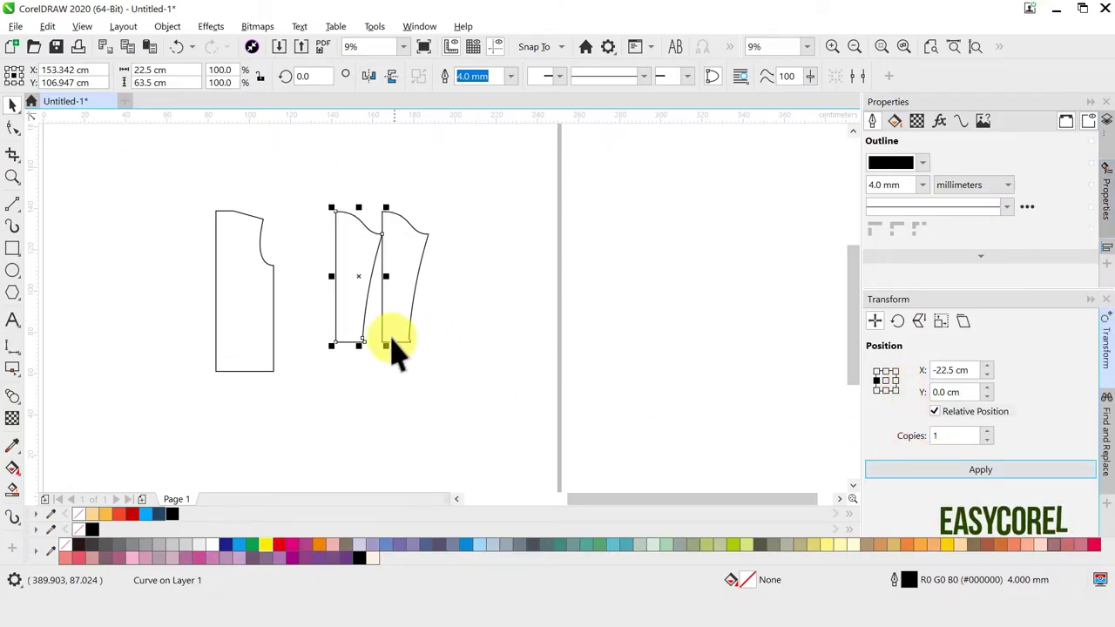
{"action": "left_click", "coordinate": [369, 76]}
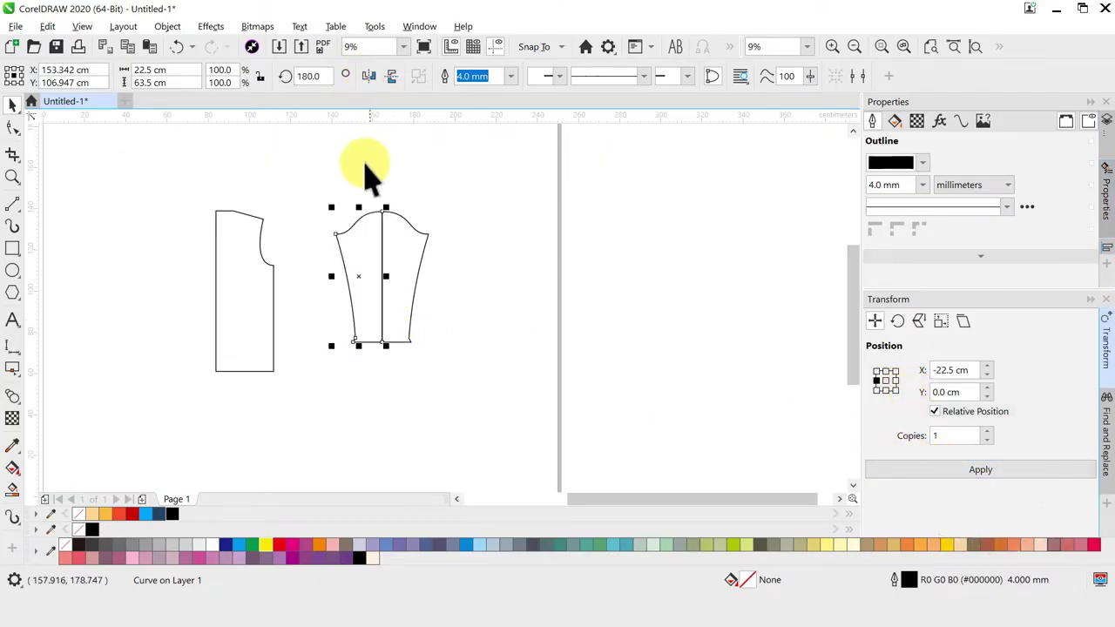
{"action": "left_click", "coordinate": [314, 184]}
{"action": "left_click_drag", "start_coordinate": [424, 296], "coordinate": [474, 395]}
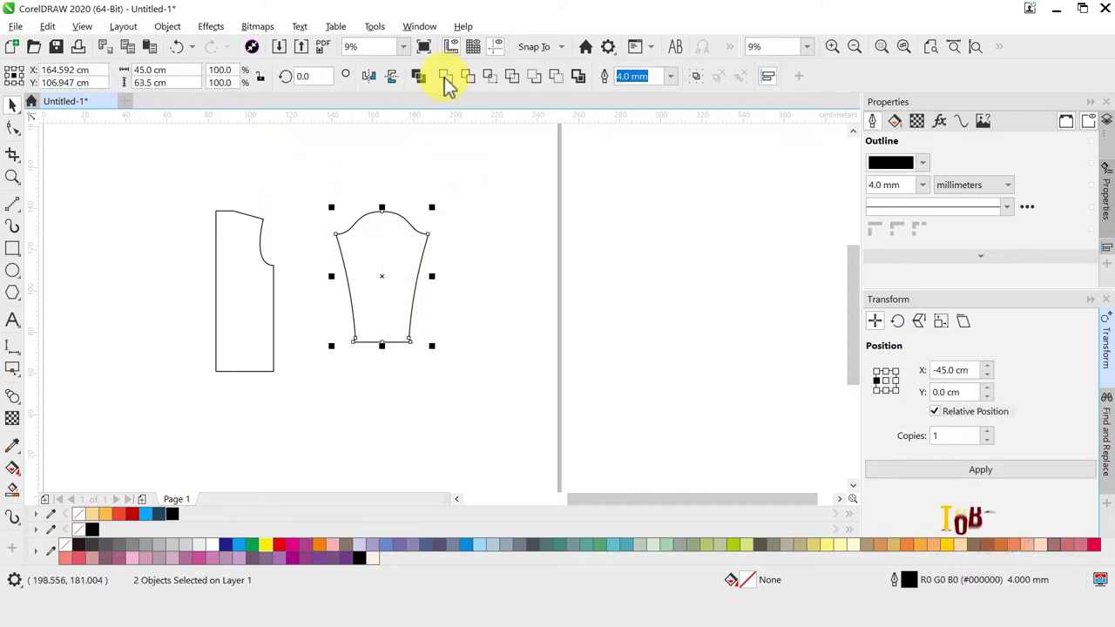
{"action": "left_click", "coordinate": [444, 76]}
Step: Copy the body half 28 cm to the left, mirror the copy horizontally and weld both halves into one body piece
{"action": "left_click", "coordinate": [267, 263]}
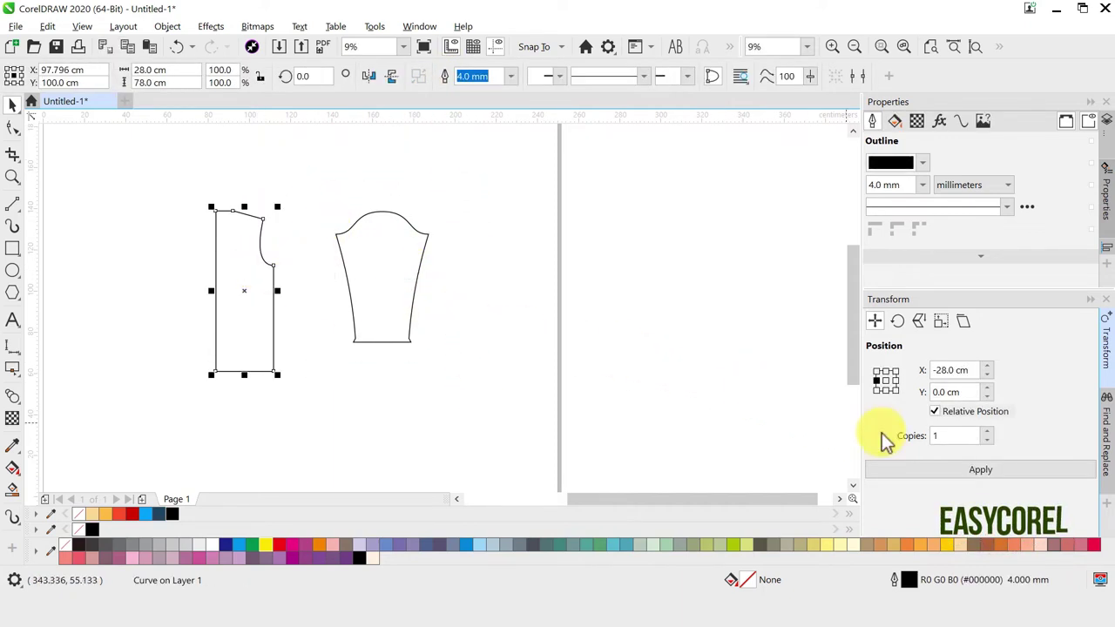
{"action": "left_click", "coordinate": [930, 472]}
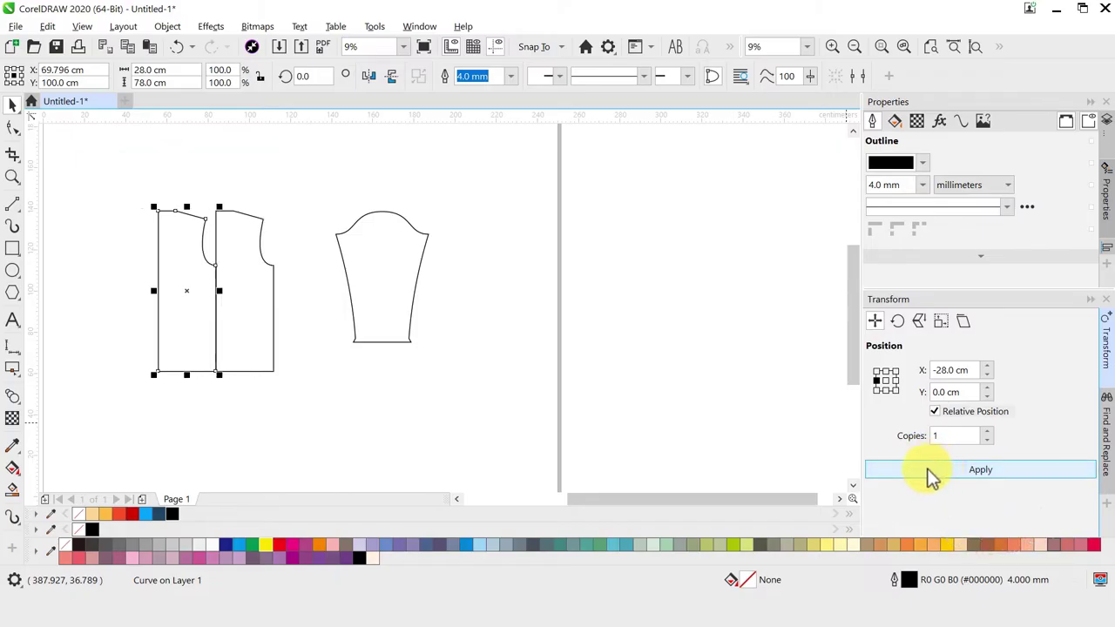
{"action": "left_click", "coordinate": [370, 76]}
{"action": "left_click_drag", "start_coordinate": [131, 178], "coordinate": [322, 425]}
{"action": "left_click", "coordinate": [447, 76]}
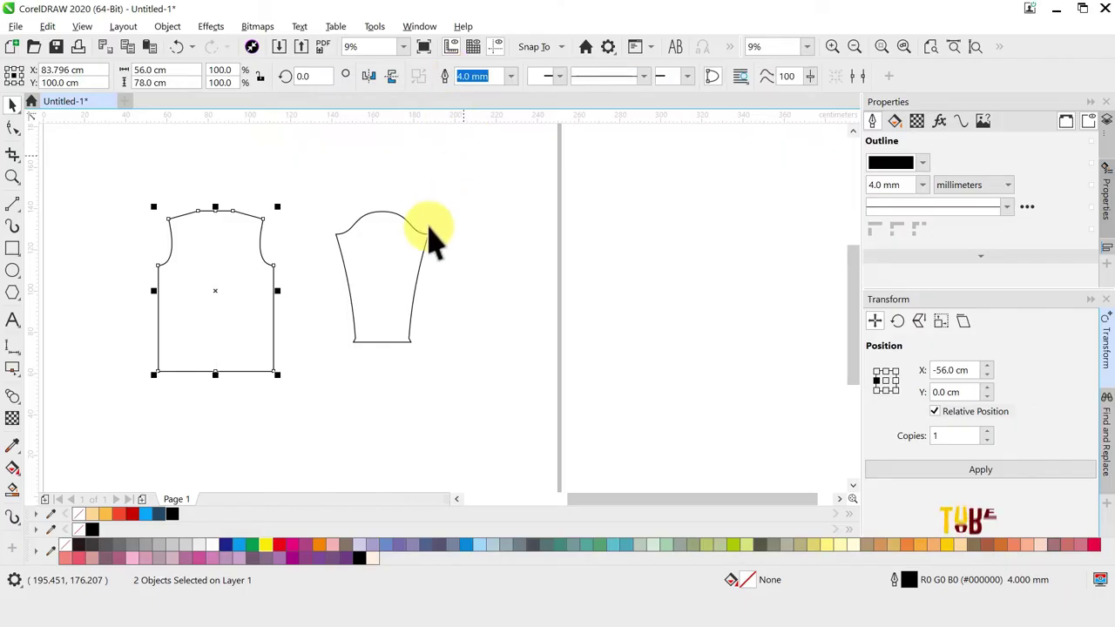
{"action": "scroll", "coordinate": [414, 261], "scroll_direction": "down", "scroll_amount": 3}
{"action": "scroll", "coordinate": [256, 262], "scroll_direction": "up", "scroll_amount": 2}
{"action": "left_click", "coordinate": [252, 257]}
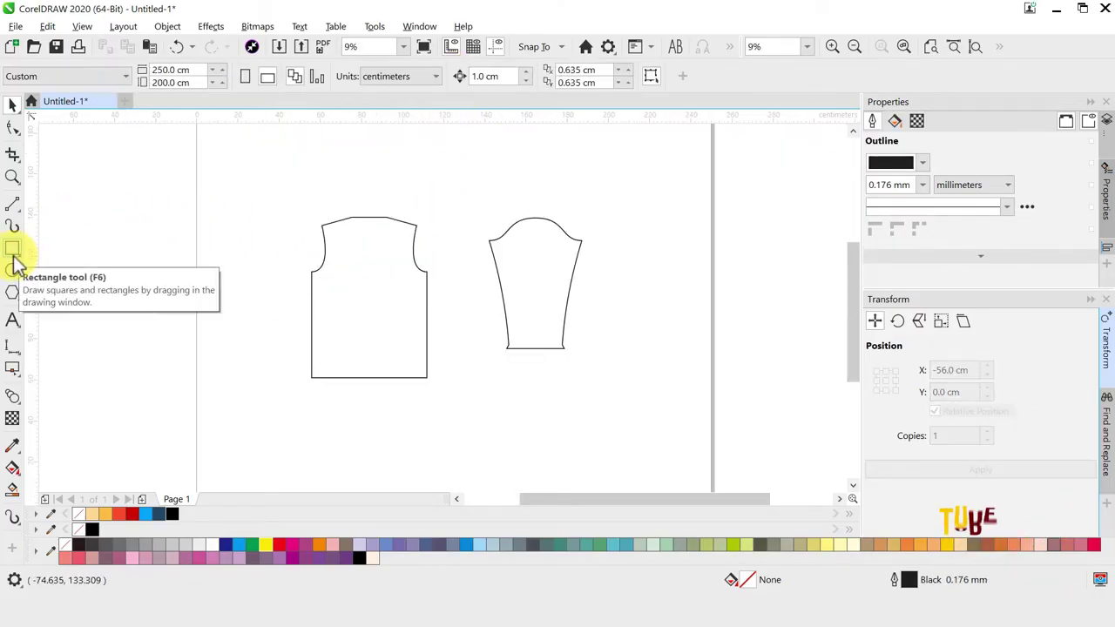
Step: Draw a triangle beside the body piece, flip it vertically and size it to 17 cm wide by 12.5 cm high
{"action": "left_click", "coordinate": [12, 292]}
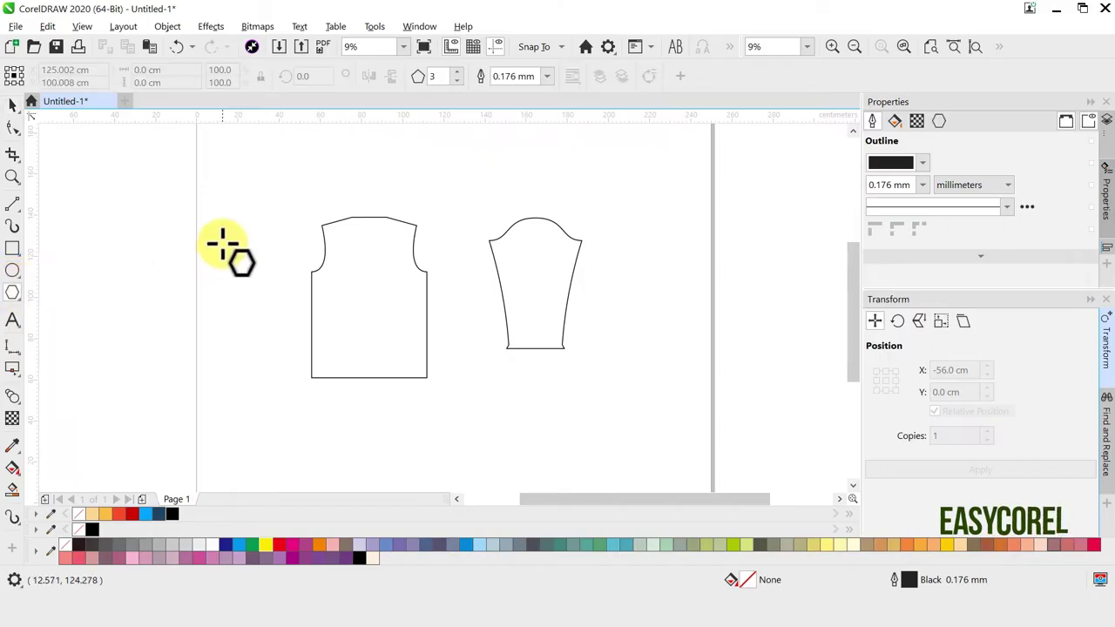
{"action": "left_click_drag", "start_coordinate": [223, 223], "coordinate": [284, 284]}
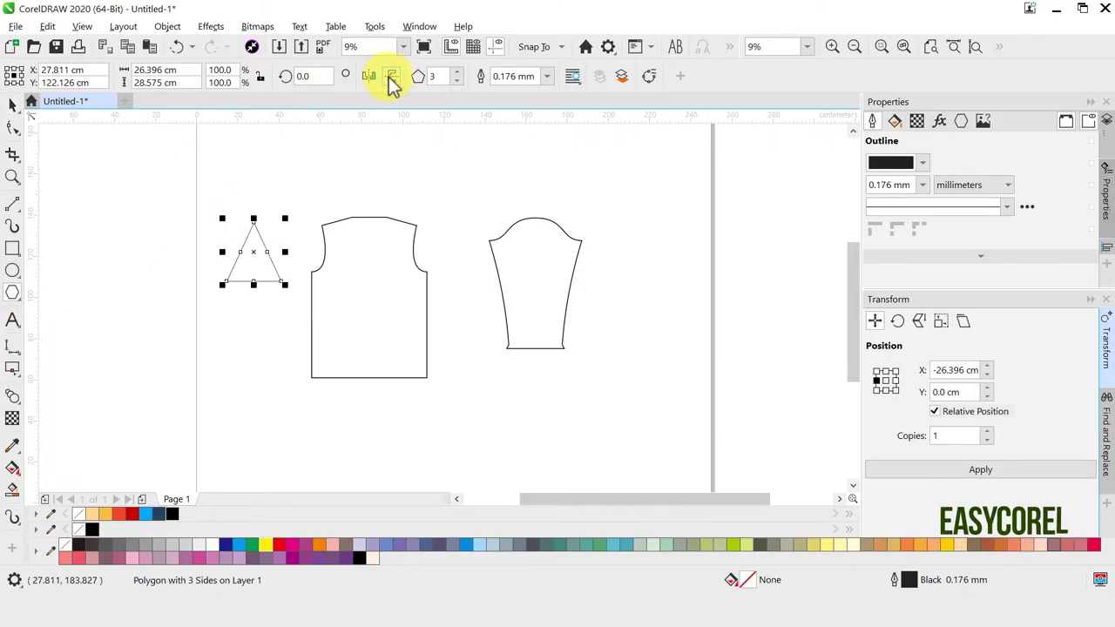
{"action": "left_click", "coordinate": [392, 77]}
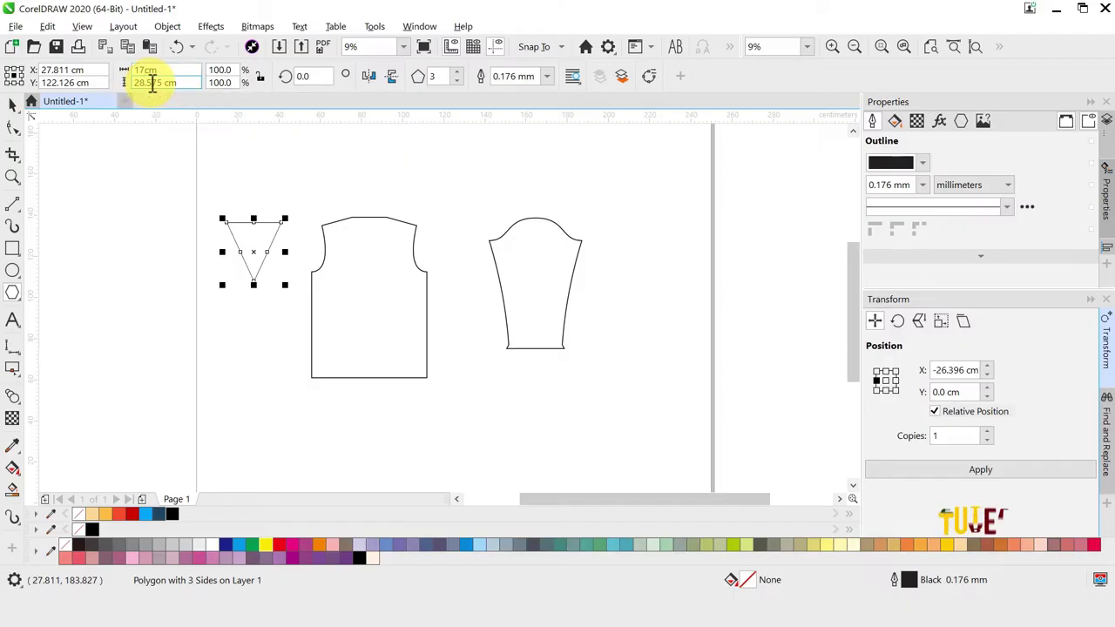
{"action": "type", "text": "1cm"}
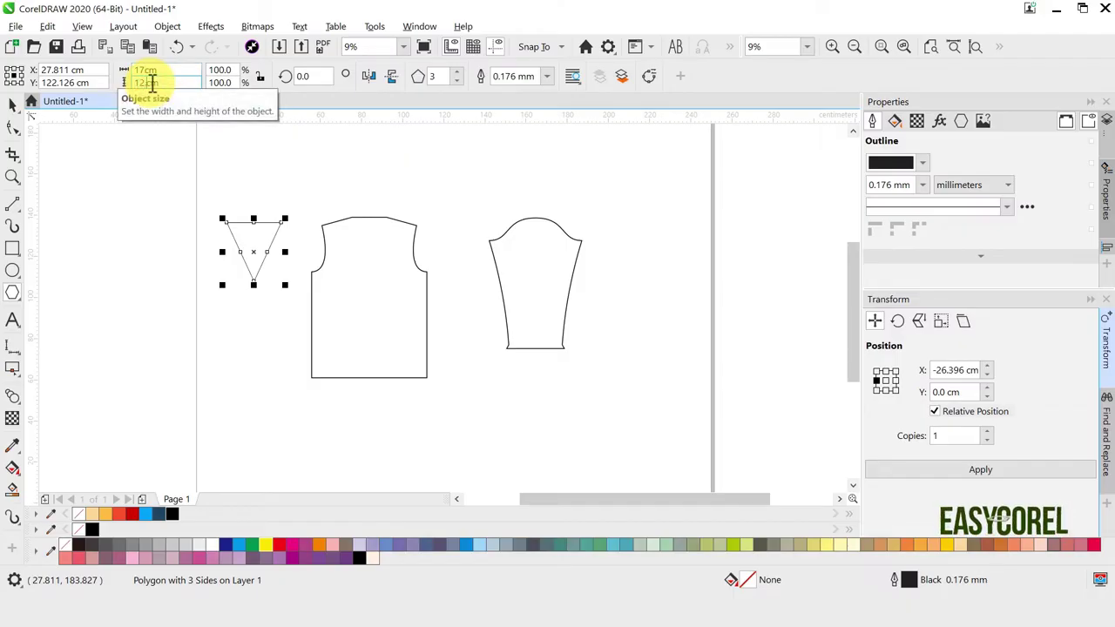
{"action": "key", "text": "Return"}
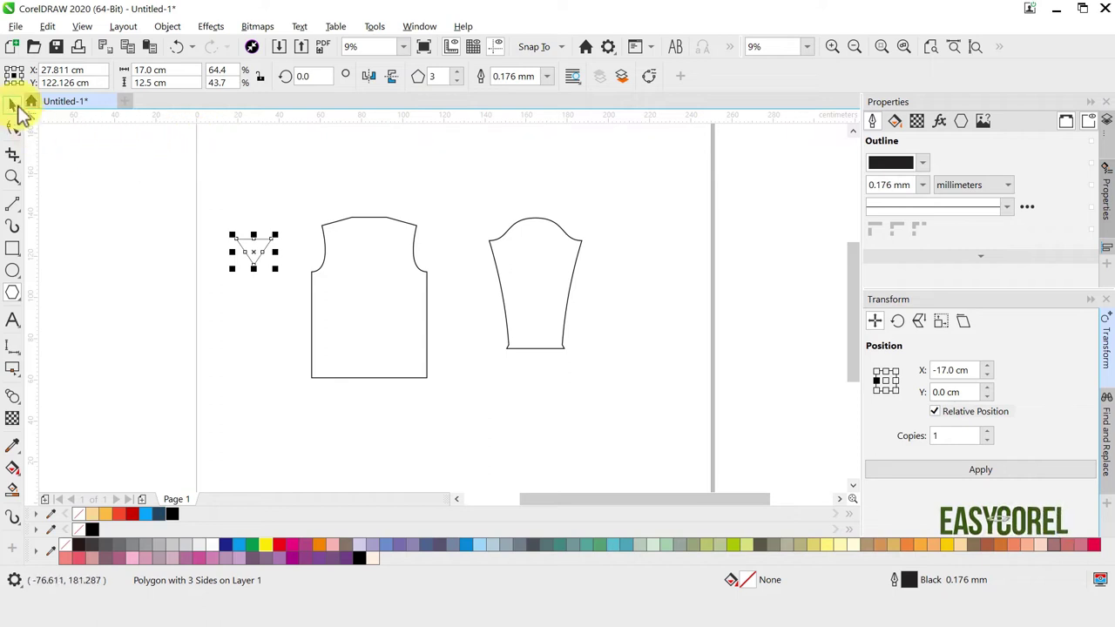
Step: Convert the triangle to curves and remove its slanted-side midpoint nodes and left corner, leaving only the right half
{"action": "left_click", "coordinate": [14, 105]}
{"action": "scroll", "coordinate": [251, 240], "scroll_direction": "up", "scroll_amount": 4}
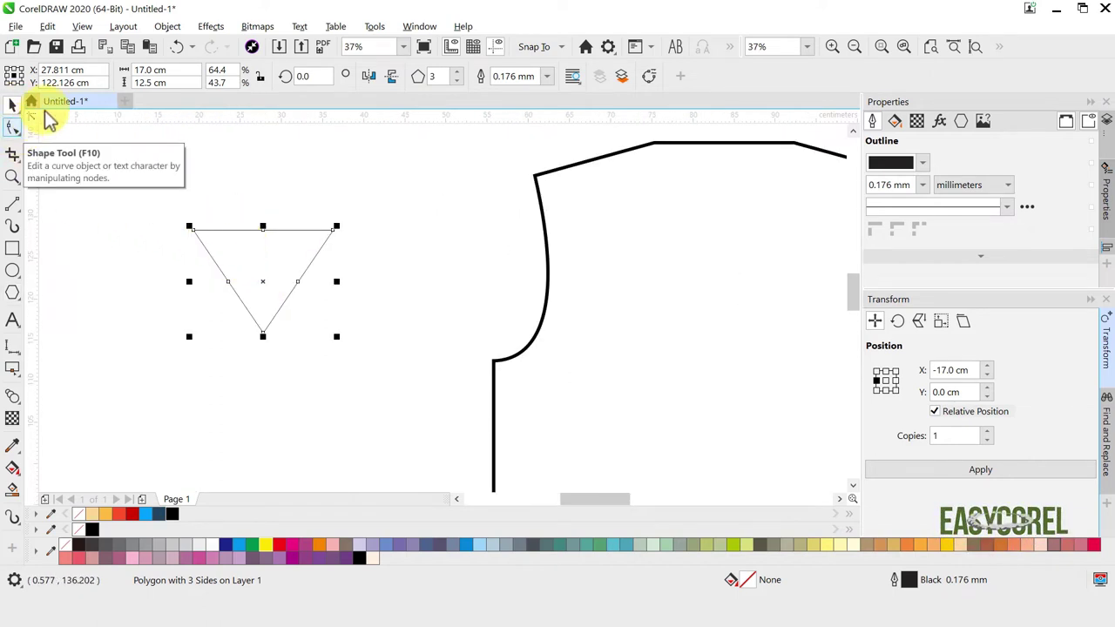
{"action": "left_click", "coordinate": [168, 27]}
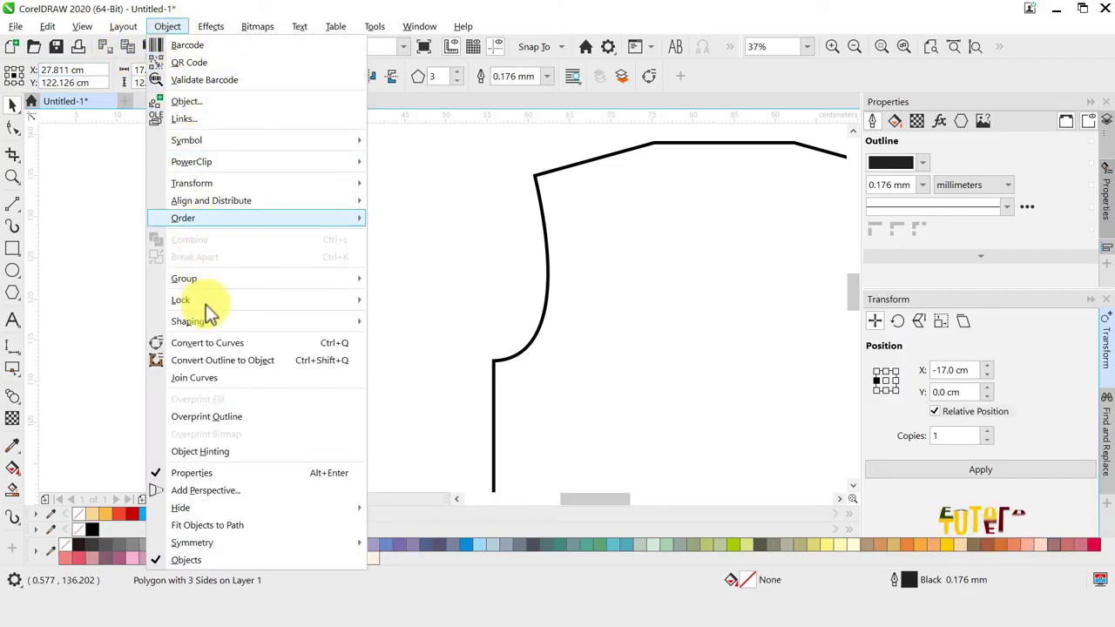
{"action": "left_click", "coordinate": [209, 345]}
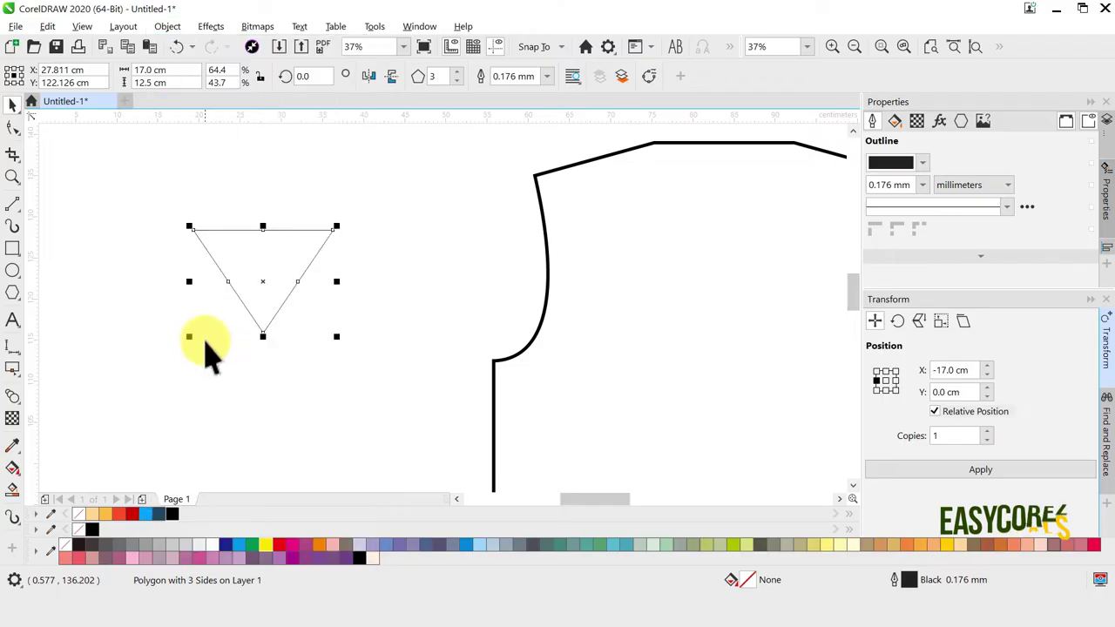
{"action": "left_click", "coordinate": [14, 131]}
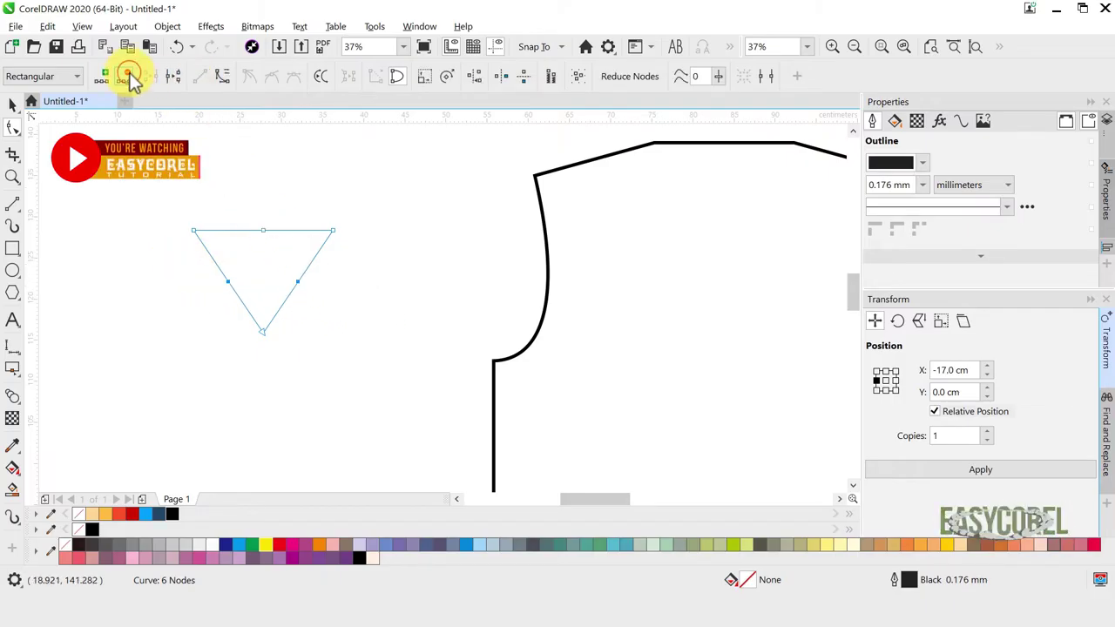
{"action": "left_click", "coordinate": [129, 75]}
{"action": "left_click_drag", "start_coordinate": [193, 231], "coordinate": [263, 230]}
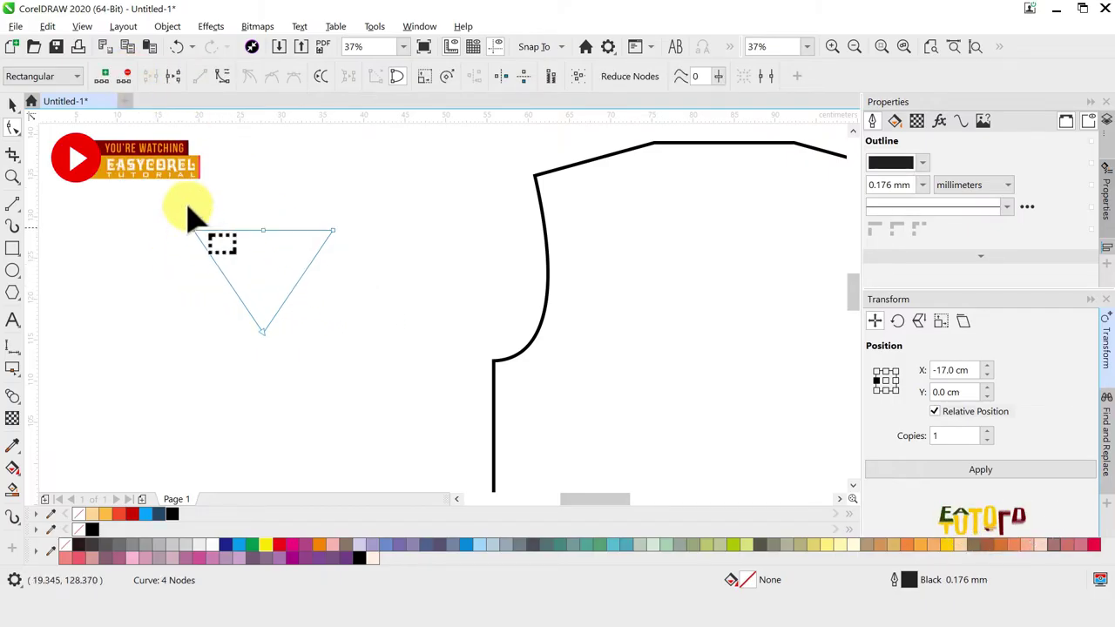
{"action": "mouse_move", "coordinate": [224, 193]}
{"action": "left_mouse_down"}
{"action": "mouse_move", "coordinate": [287, 249]}
{"action": "mouse_move", "coordinate": [296, 242]}
{"action": "left_mouse_up"}
Step: Convert the half triangle's top and slanted edges to curves and set its outline width to 4.0 mm
{"action": "right_click", "coordinate": [296, 244]}
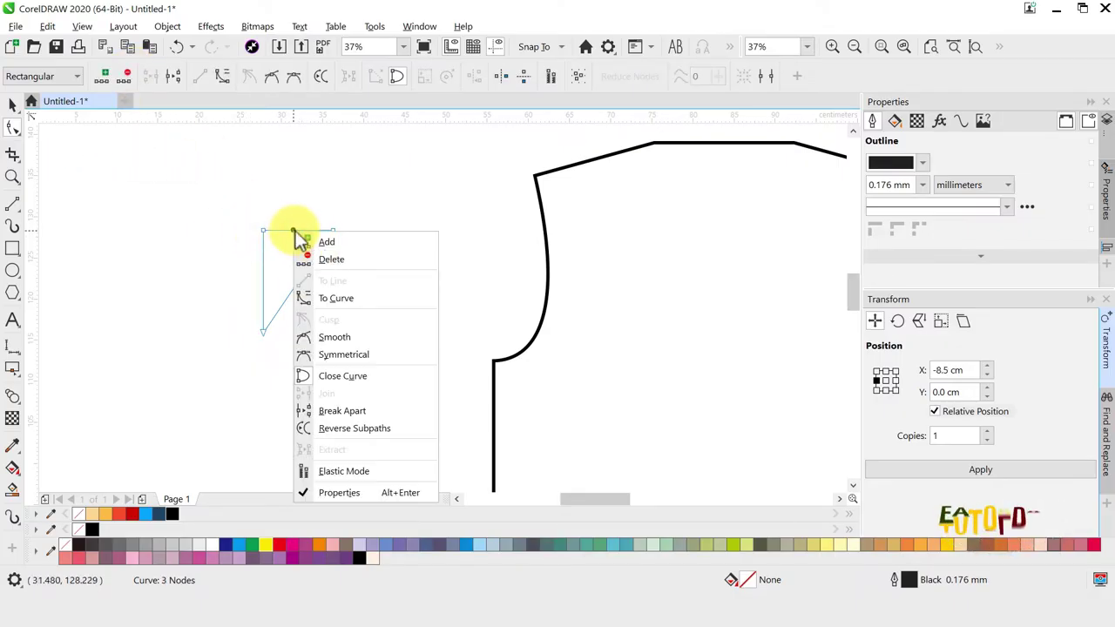
{"action": "left_click", "coordinate": [336, 299]}
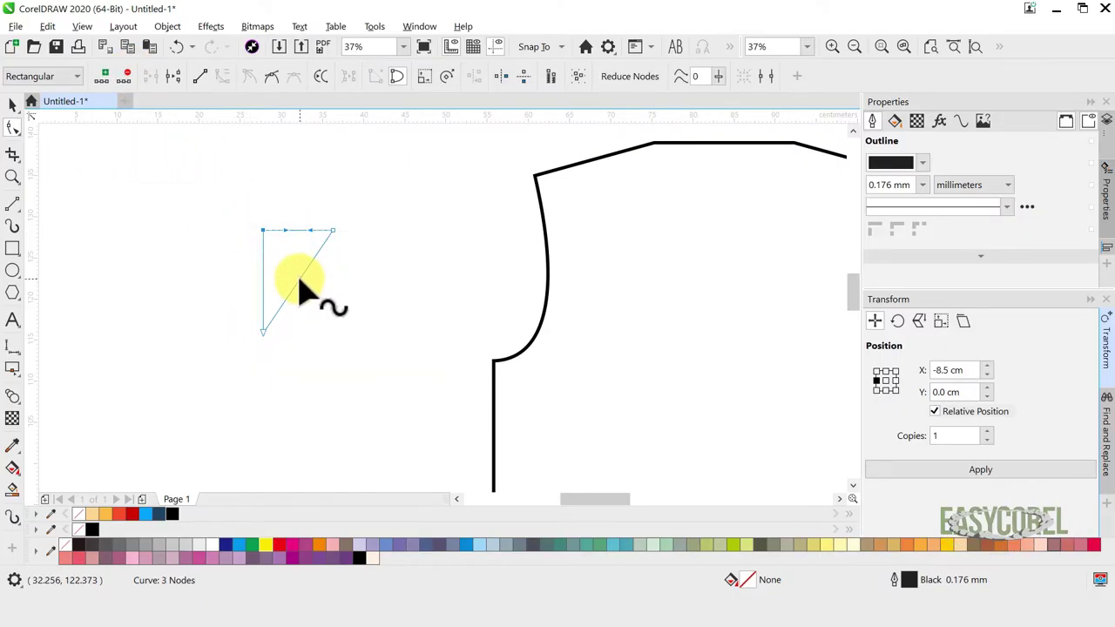
{"action": "right_click", "coordinate": [298, 288]}
{"action": "left_click", "coordinate": [319, 353]}
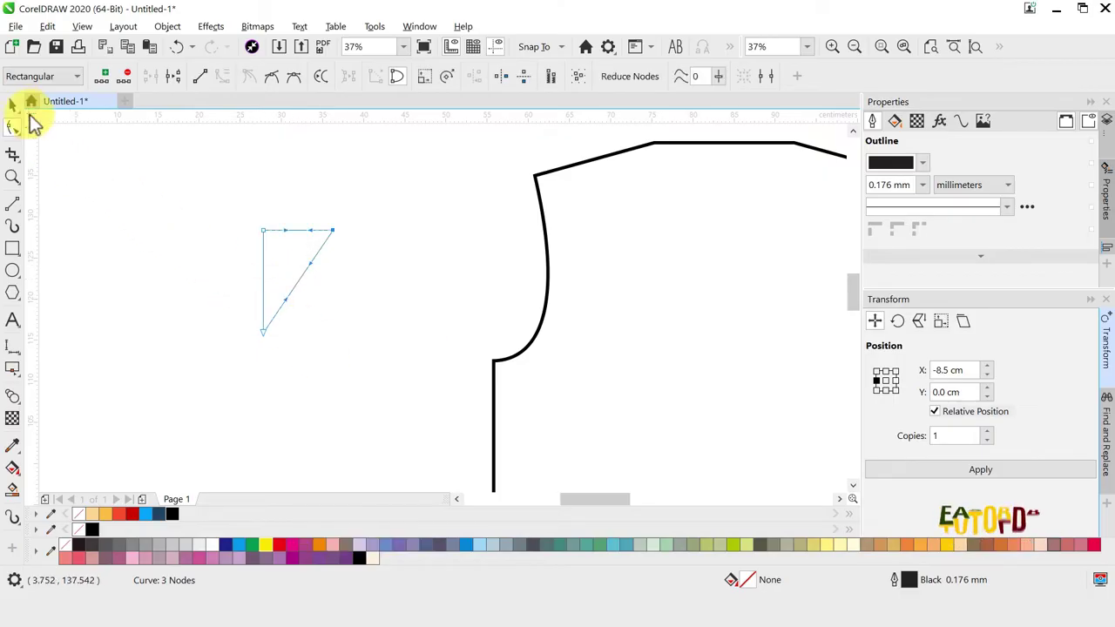
{"action": "left_click", "coordinate": [17, 104]}
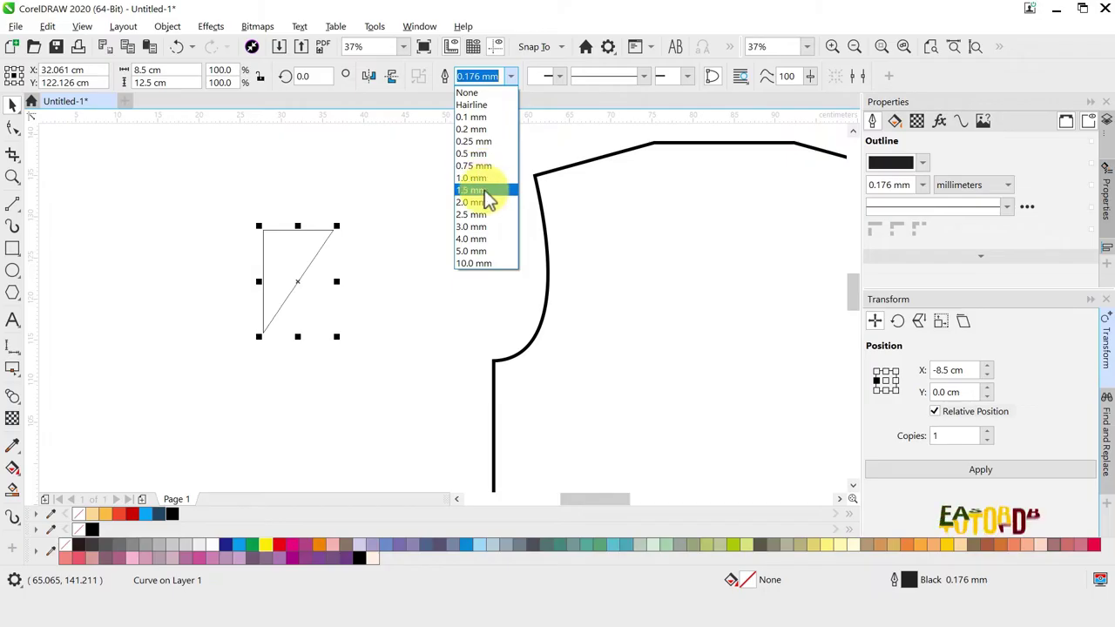
{"action": "left_click", "coordinate": [484, 239]}
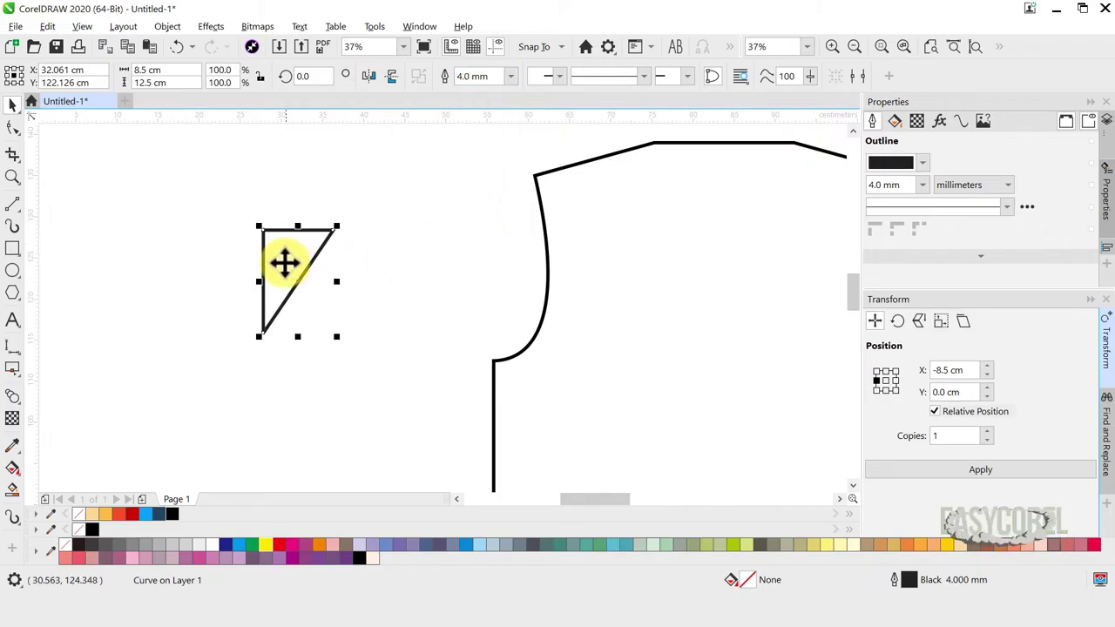
Step: Lower the half triangle's top inner corner by about 2 cm and bend the top edge into a concave curve
{"action": "left_click", "coordinate": [13, 129]}
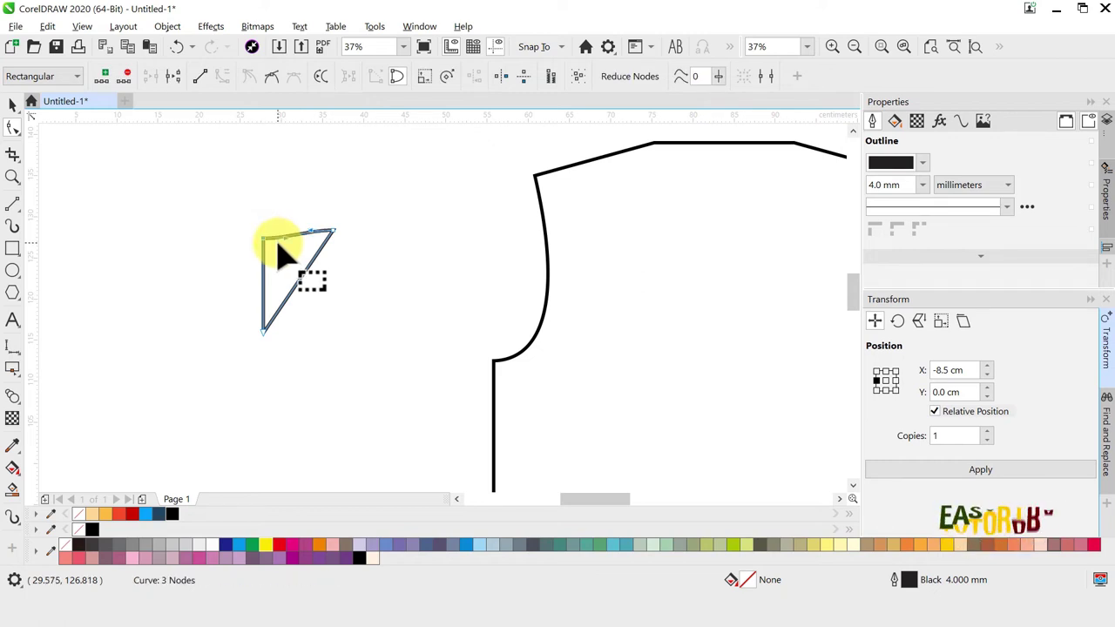
{"action": "scroll", "coordinate": [288, 244], "scroll_direction": "up", "scroll_amount": 4}
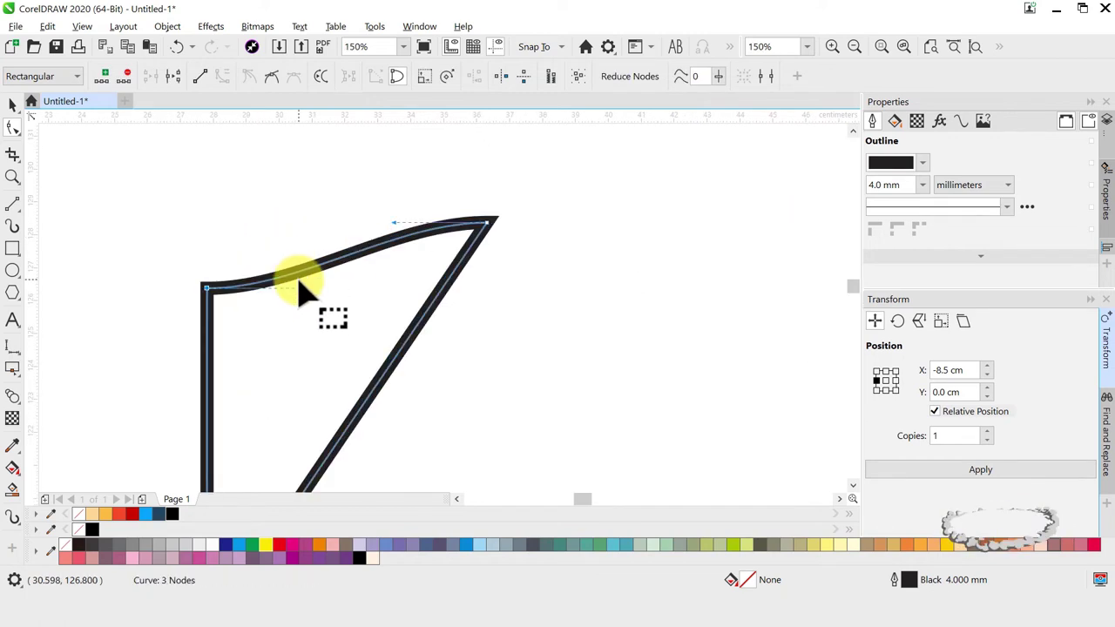
{"action": "left_click_drag", "start_coordinate": [301, 300], "coordinate": [391, 263]}
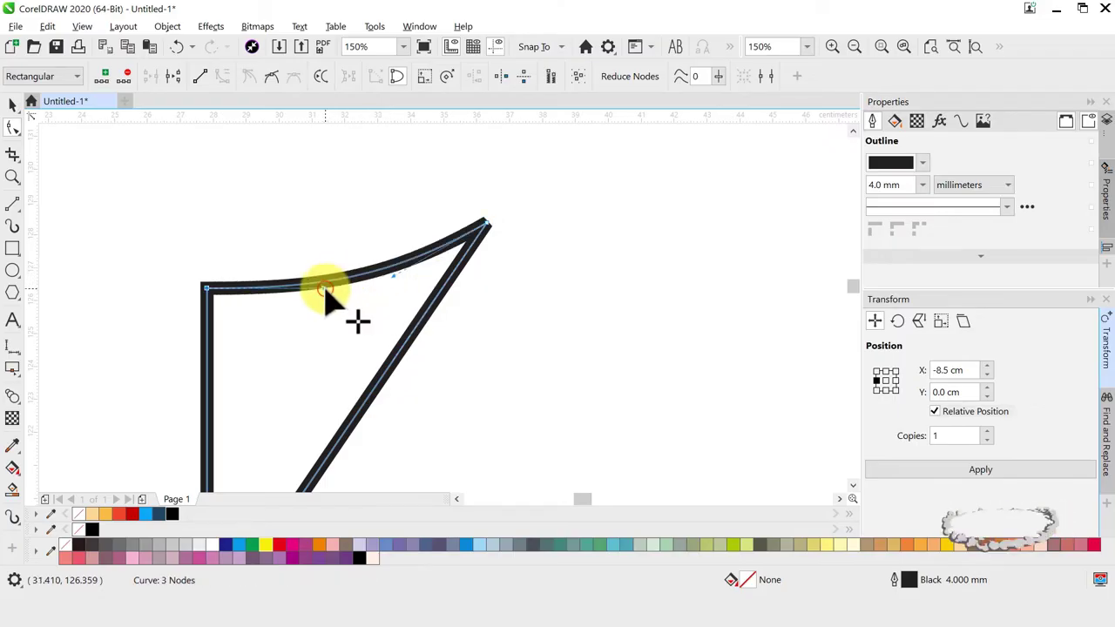
Step: Bow the half triangle's slanted edge outward into a rounded side curve that runs down to the bottom point
{"action": "scroll", "coordinate": [340, 219], "scroll_direction": "down", "scroll_amount": 2}
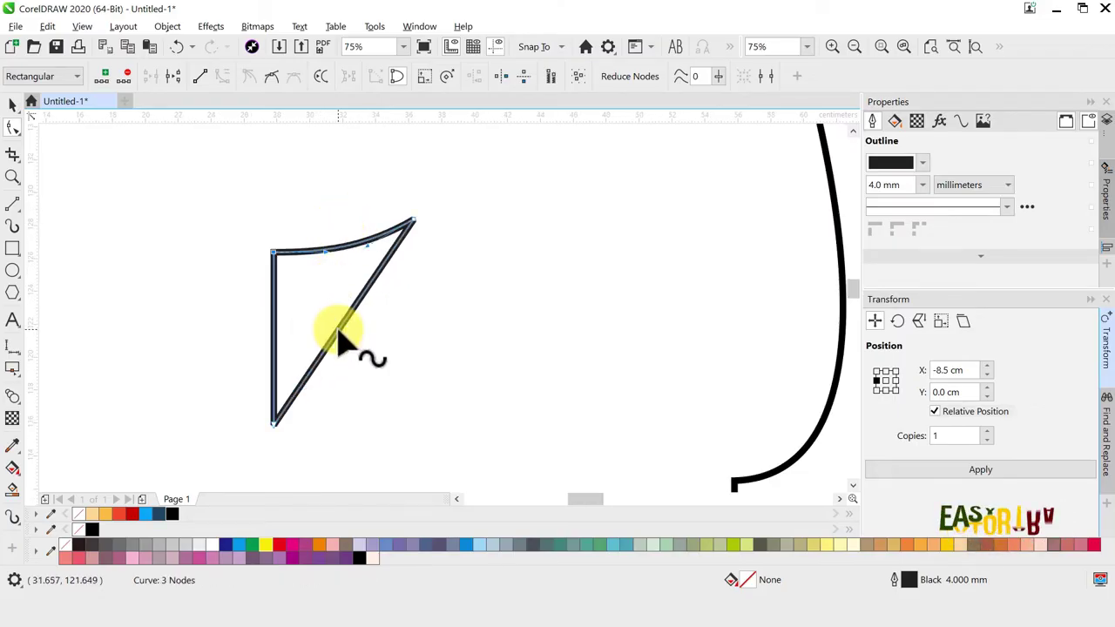
{"action": "left_click", "coordinate": [321, 357]}
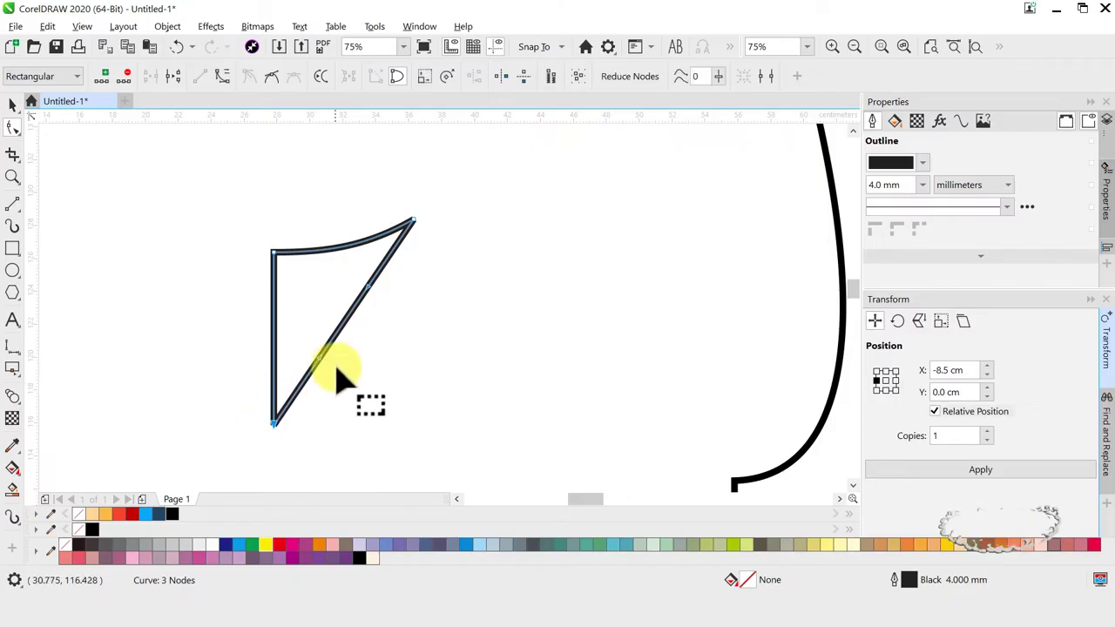
{"action": "left_click_drag", "start_coordinate": [369, 294], "coordinate": [351, 422]}
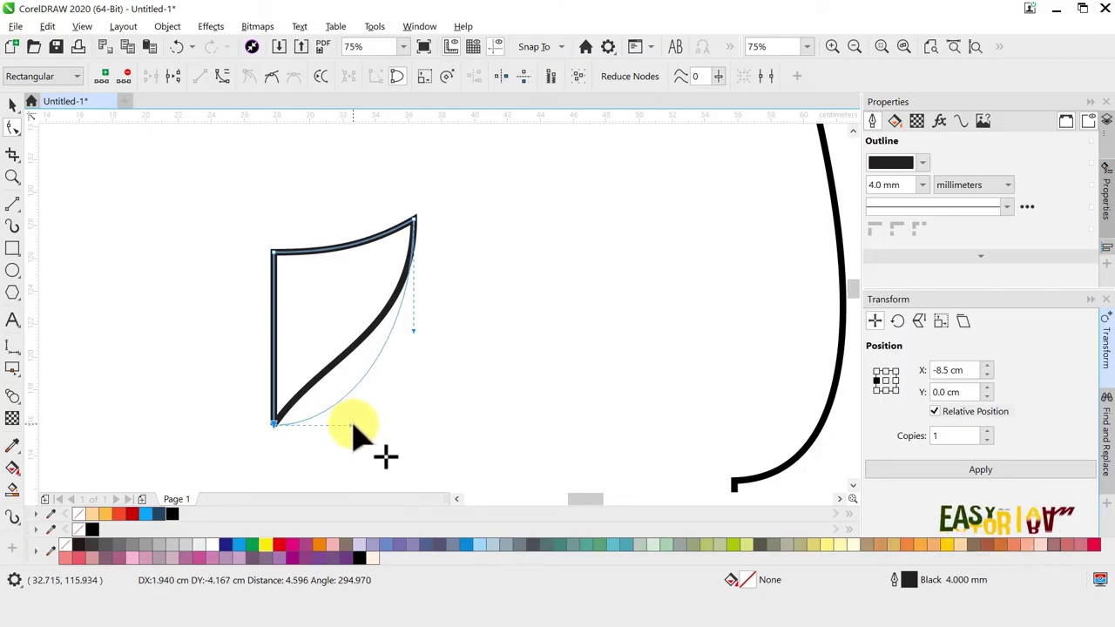
{"action": "left_click_drag", "start_coordinate": [350, 425], "coordinate": [353, 428]}
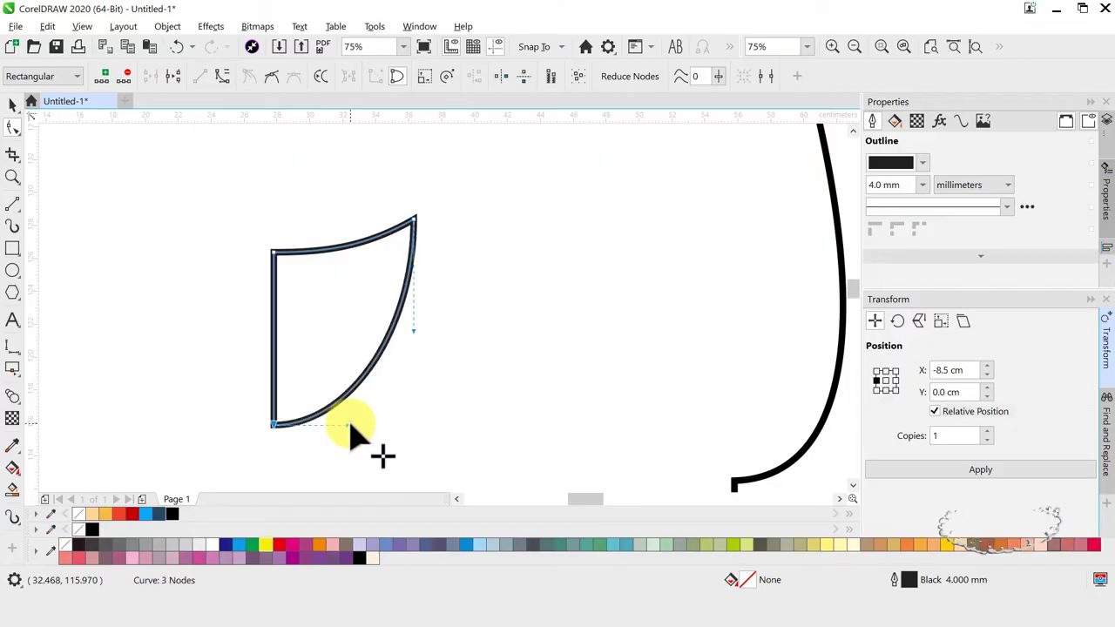
{"action": "key", "text": "Up"}
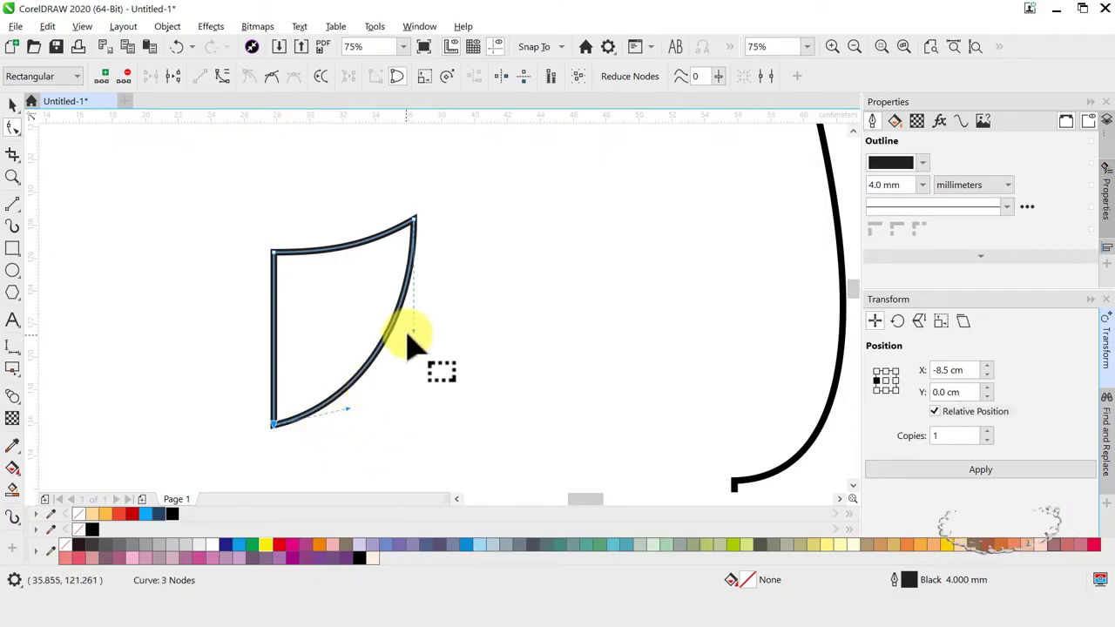
{"action": "left_click_drag", "start_coordinate": [414, 335], "coordinate": [406, 338]}
Step: Copy the curved half 8.5 cm to the left, mirror the copy horizontally and weld both halves into one piece
{"action": "left_click", "coordinate": [12, 104]}
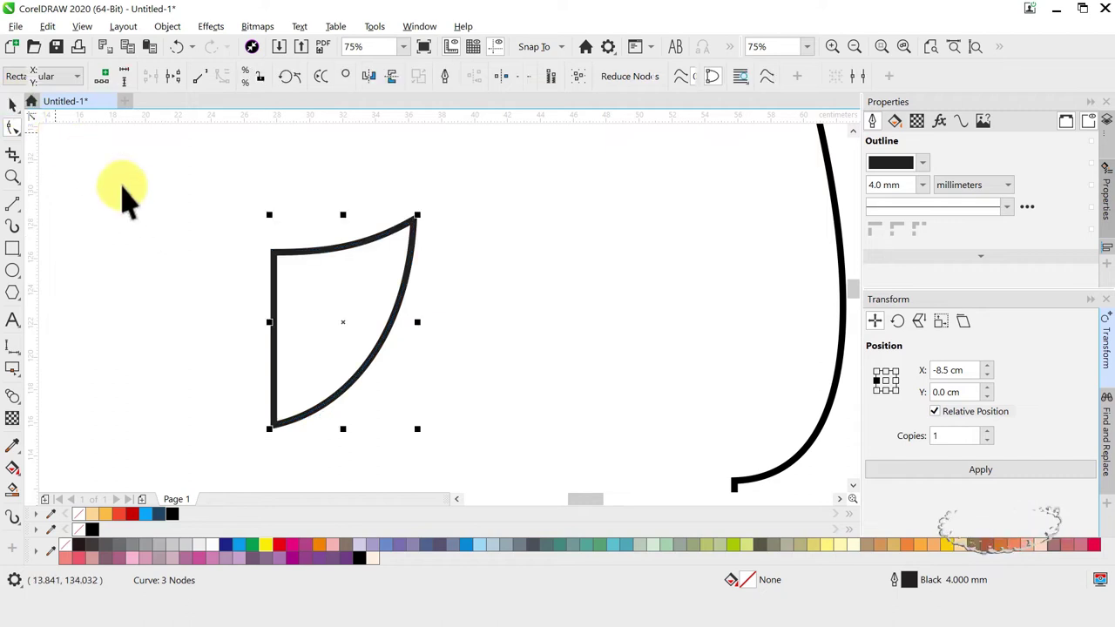
{"action": "scroll", "coordinate": [345, 271], "scroll_direction": "down", "scroll_amount": 2}
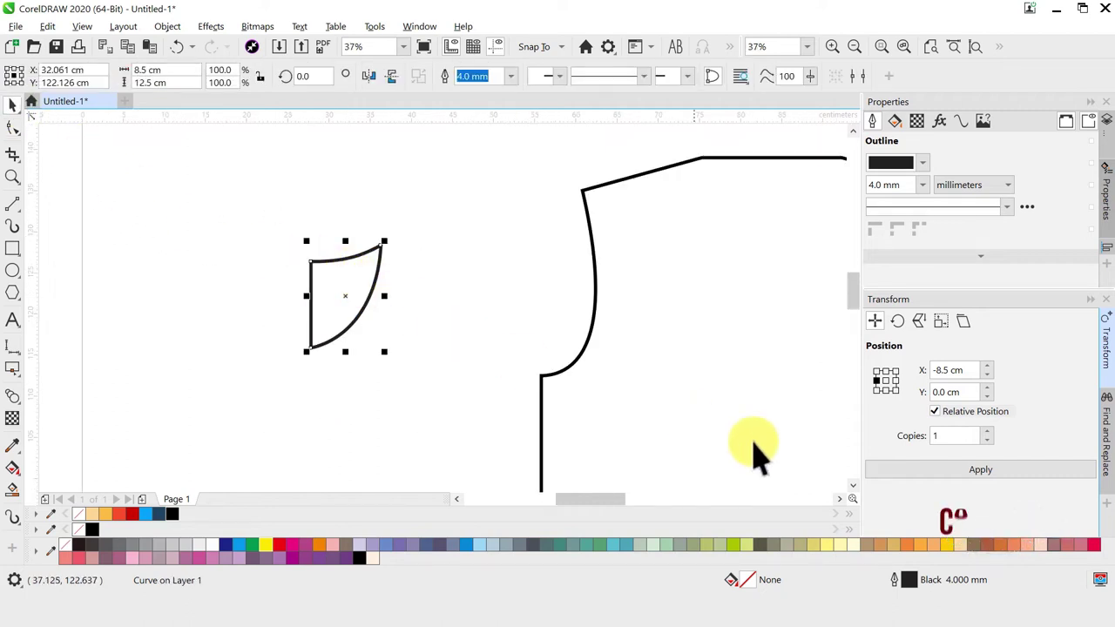
{"action": "left_click", "coordinate": [900, 468]}
{"action": "left_click", "coordinate": [369, 76]}
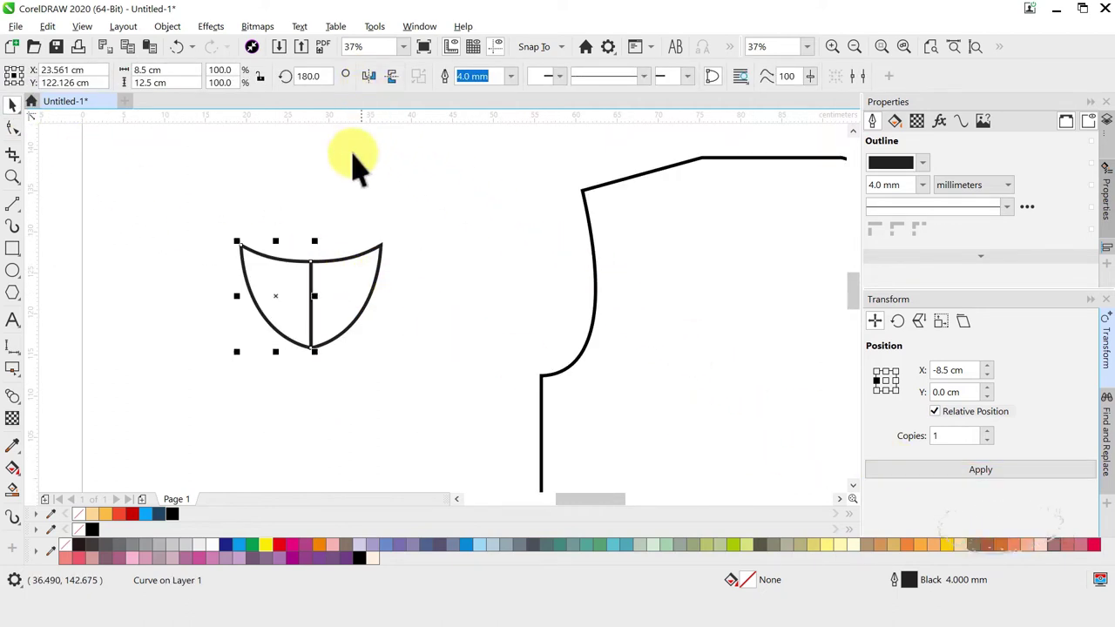
{"action": "left_click_drag", "start_coordinate": [203, 196], "coordinate": [428, 378]}
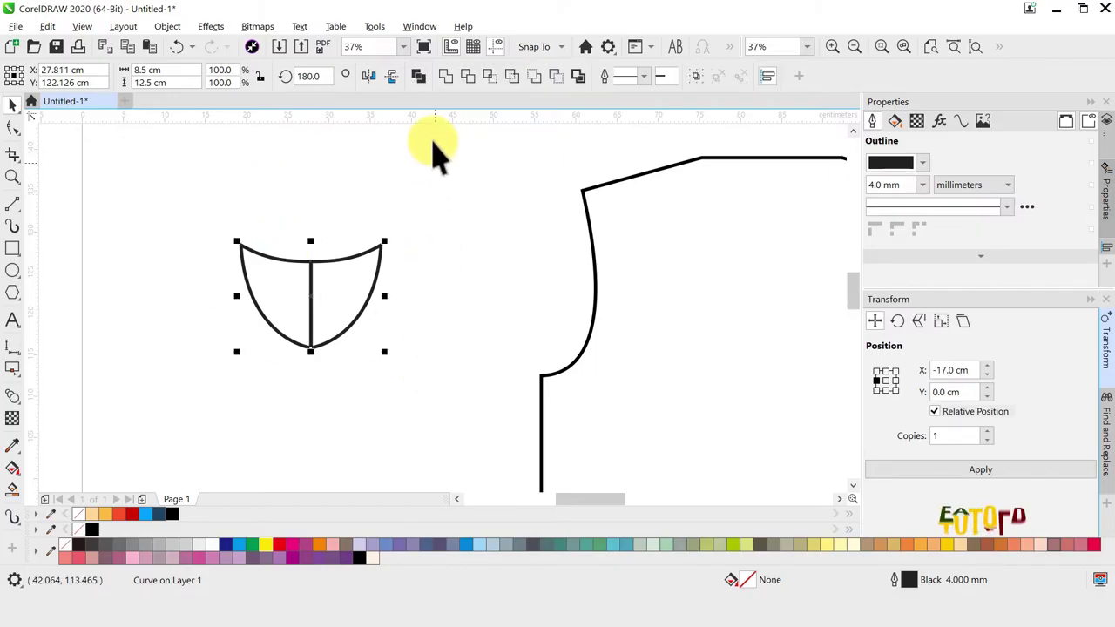
{"action": "left_click", "coordinate": [452, 78]}
Step: Draw a horizontal line about 34 cm long from the welded piece's upper-left tip and smart-fill the gap below it black
{"action": "scroll", "coordinate": [331, 281], "scroll_direction": "down", "scroll_amount": 2}
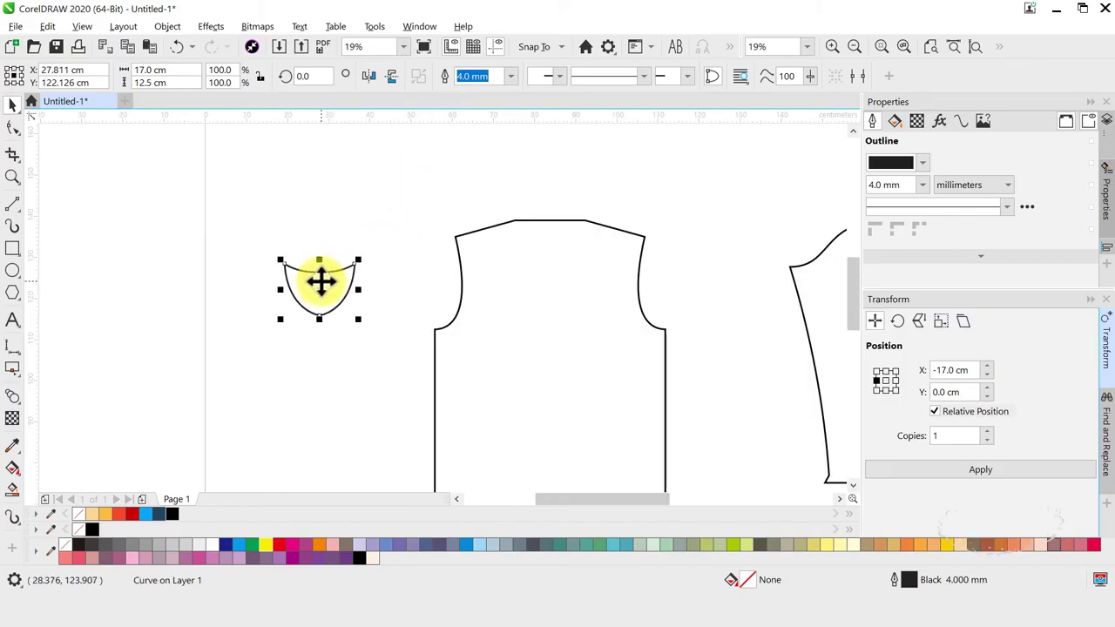
{"action": "left_click", "coordinate": [14, 204]}
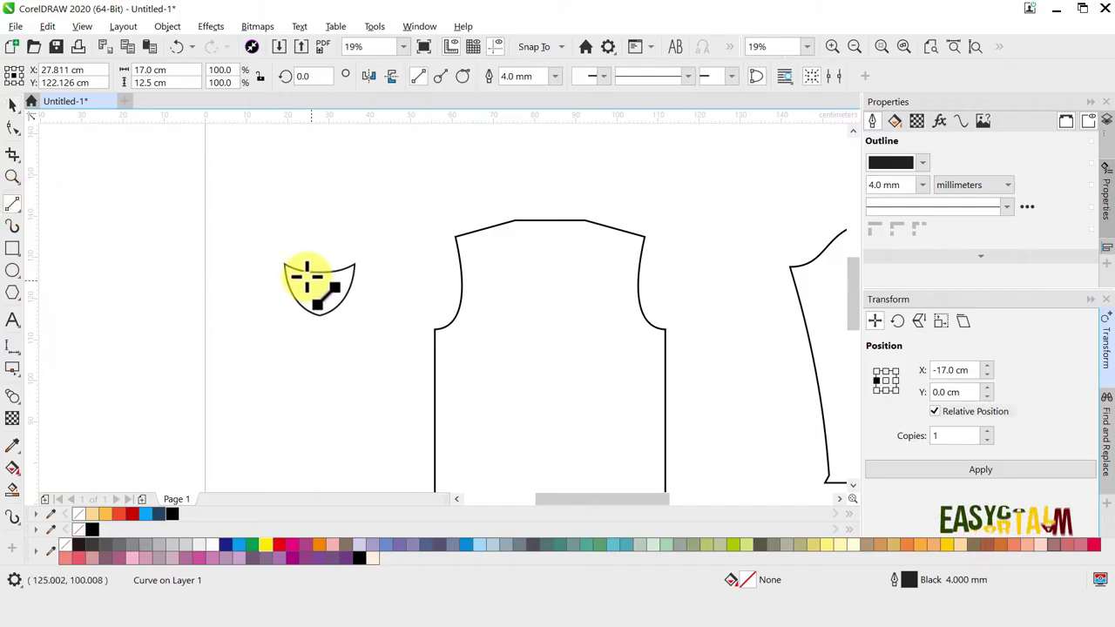
{"action": "left_click", "coordinate": [283, 261]}
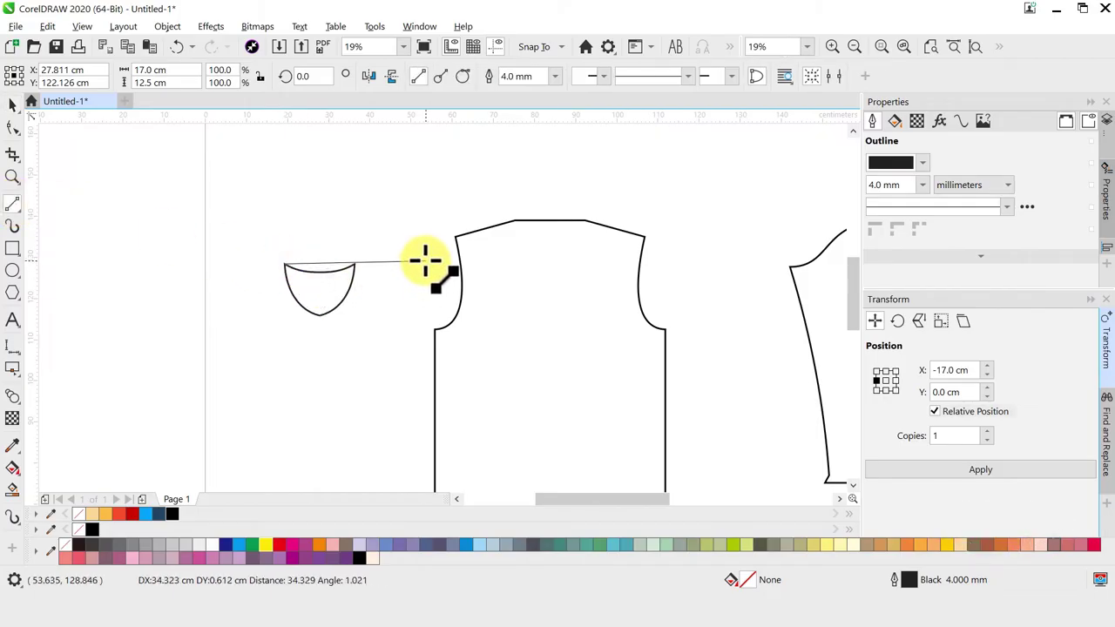
{"action": "left_click", "coordinate": [425, 259]}
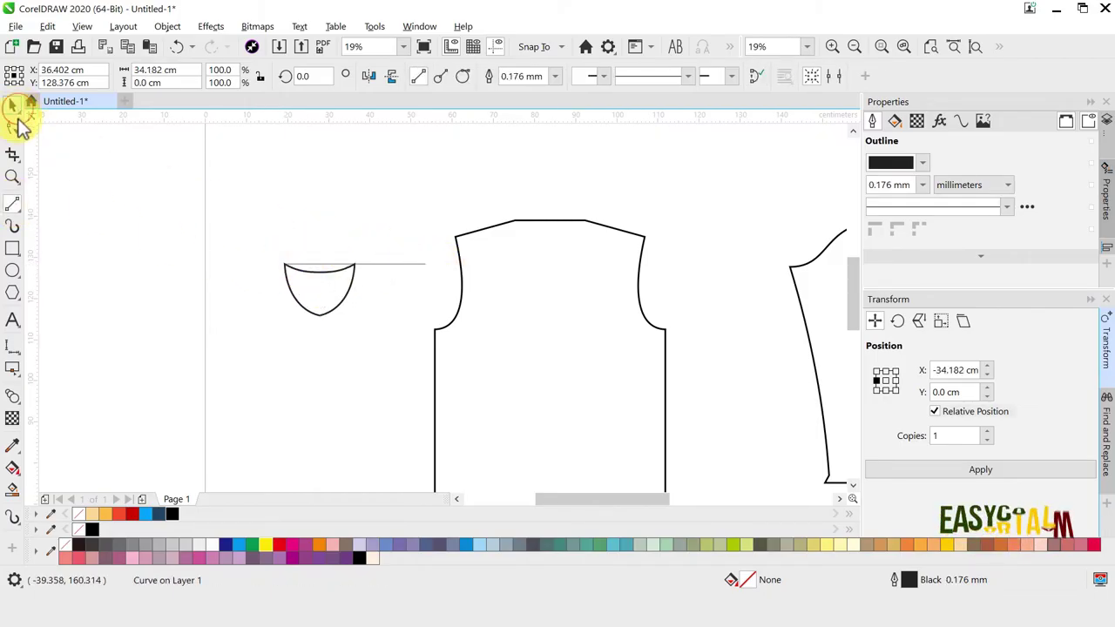
{"action": "left_click", "coordinate": [13, 106]}
{"action": "left_click", "coordinate": [13, 492]}
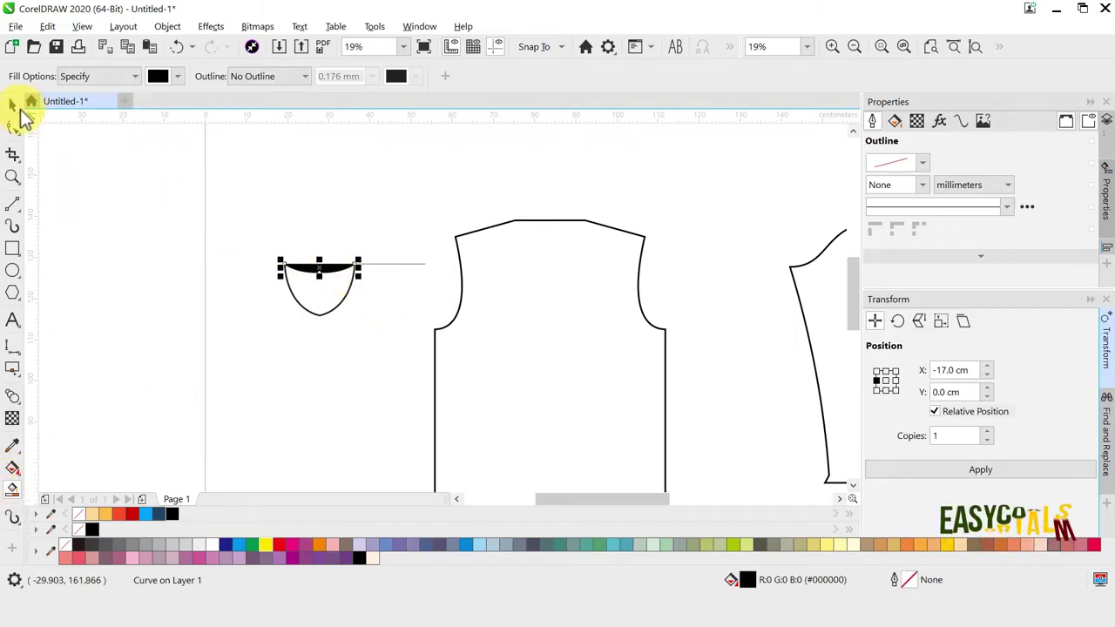
Step: Delete the horizontal helper line and select the black segment above the welded piece
{"action": "left_click", "coordinate": [13, 107]}
{"action": "left_click", "coordinate": [378, 244]}
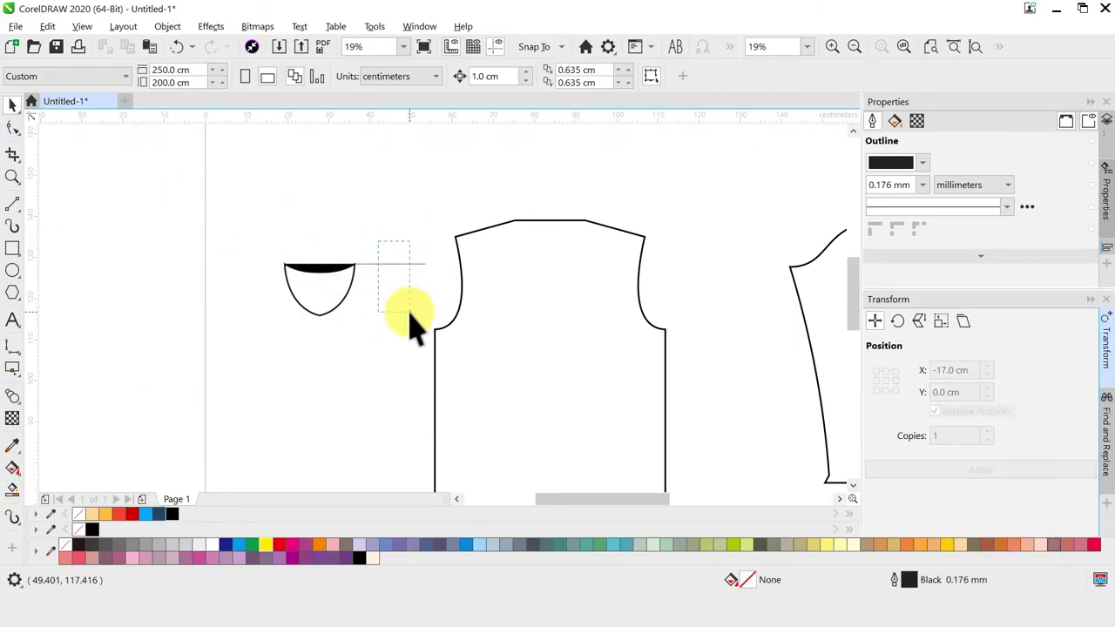
{"action": "left_click", "coordinate": [390, 263]}
{"action": "right_click", "coordinate": [392, 263]}
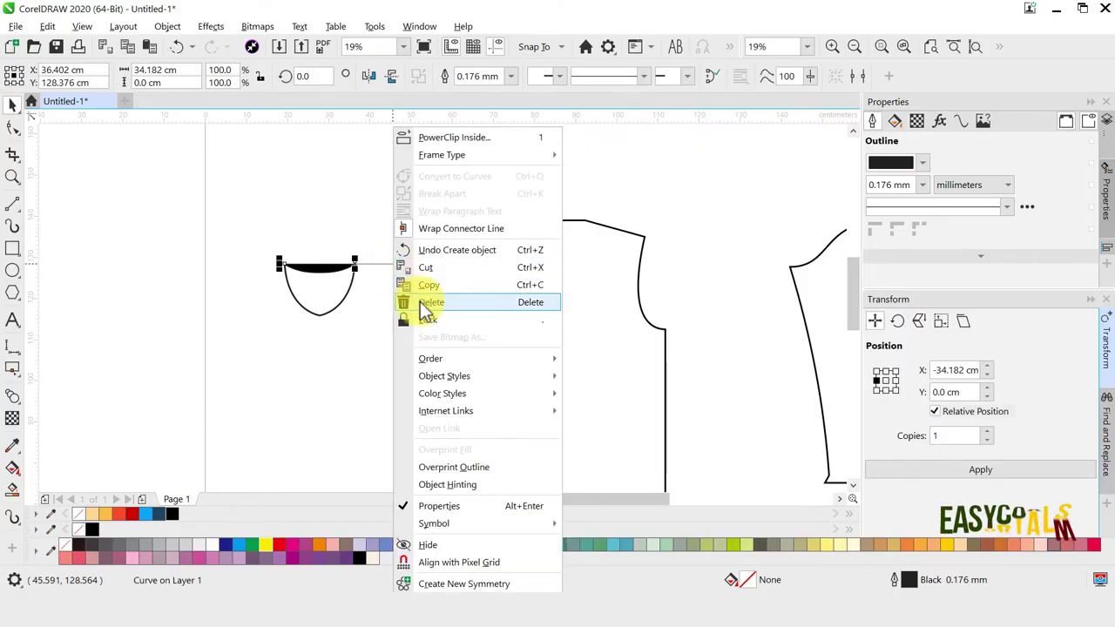
{"action": "left_click", "coordinate": [419, 301]}
{"action": "left_click_drag", "start_coordinate": [270, 248], "coordinate": [406, 298]}
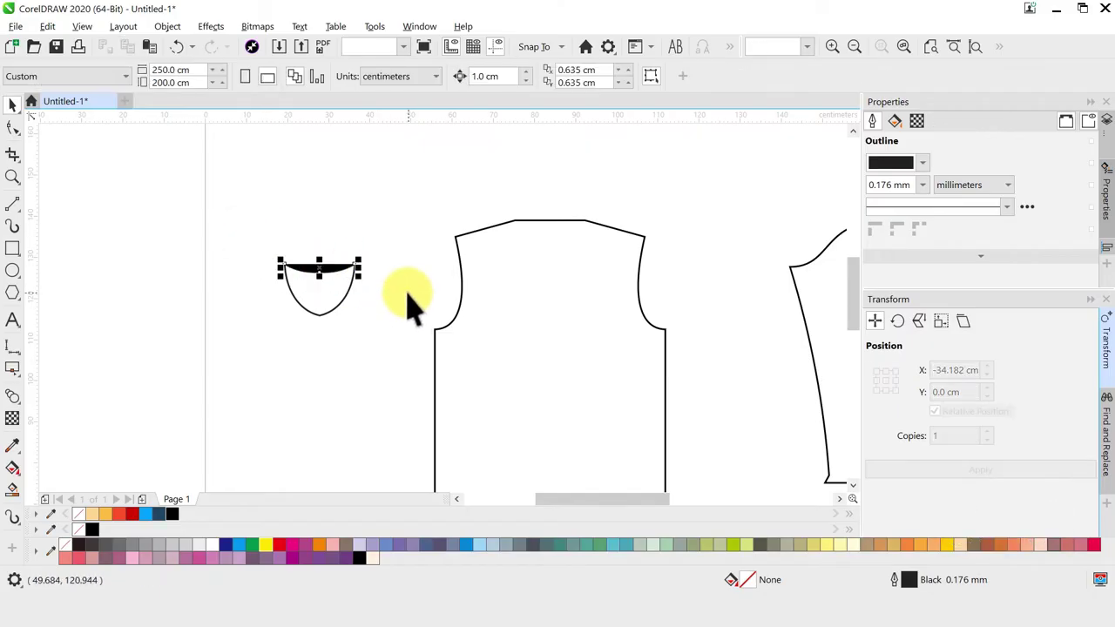
Step: Align the black segment to the top center of the body and subtract it from the body to cut a curved back neckline
{"action": "scroll", "coordinate": [568, 234], "scroll_direction": "up", "scroll_amount": 3}
{"action": "left_click", "coordinate": [567, 234], "text": "shift"}
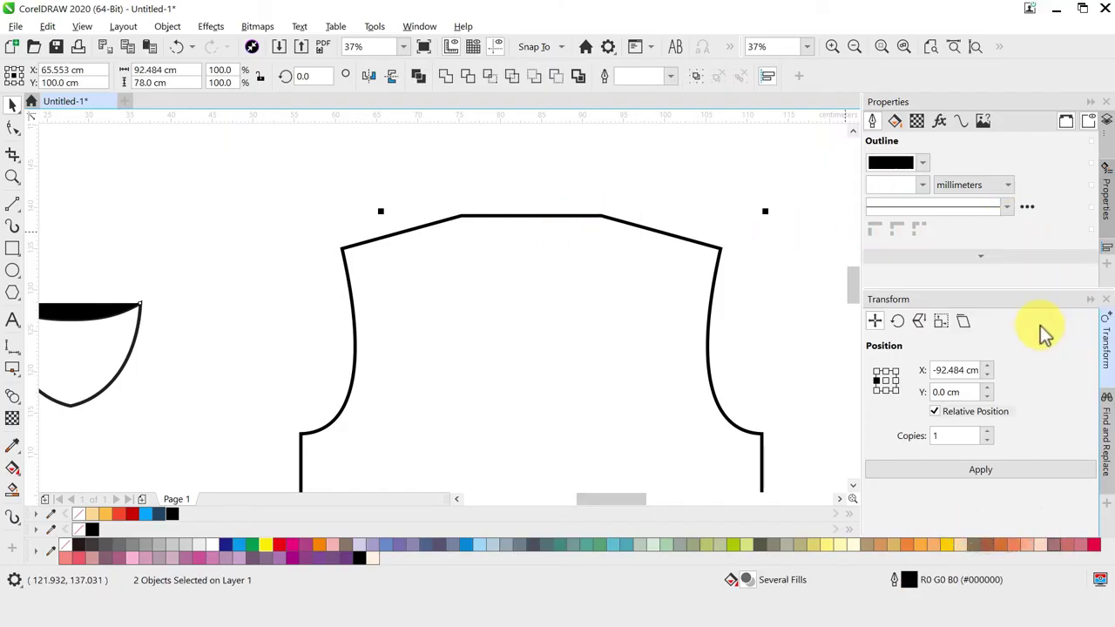
{"action": "key", "text": "F3"}
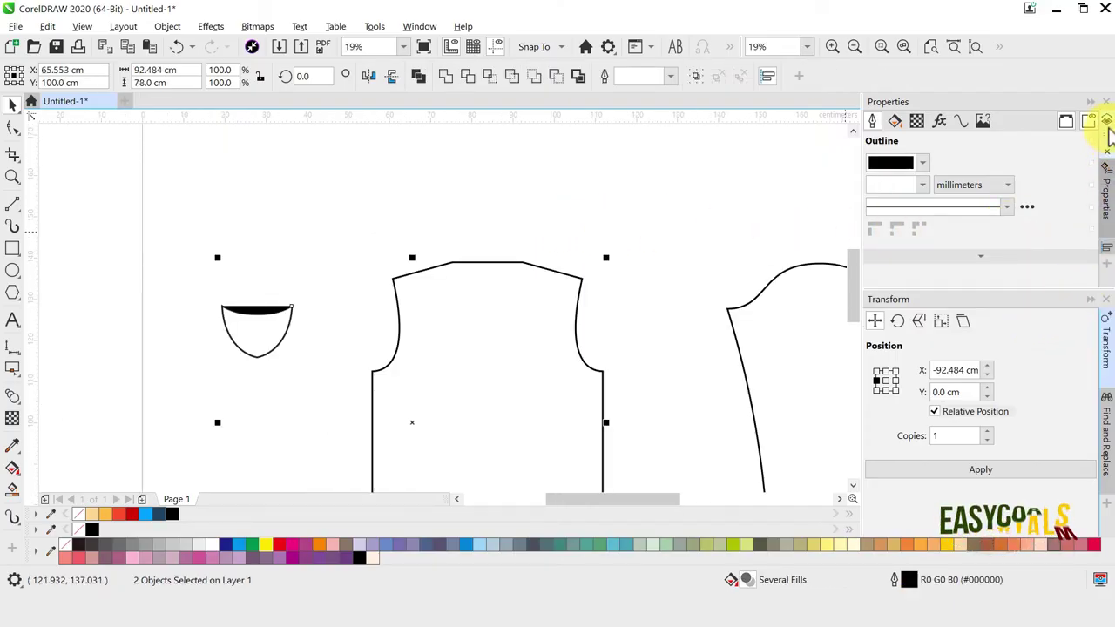
{"action": "left_click", "coordinate": [1105, 250]}
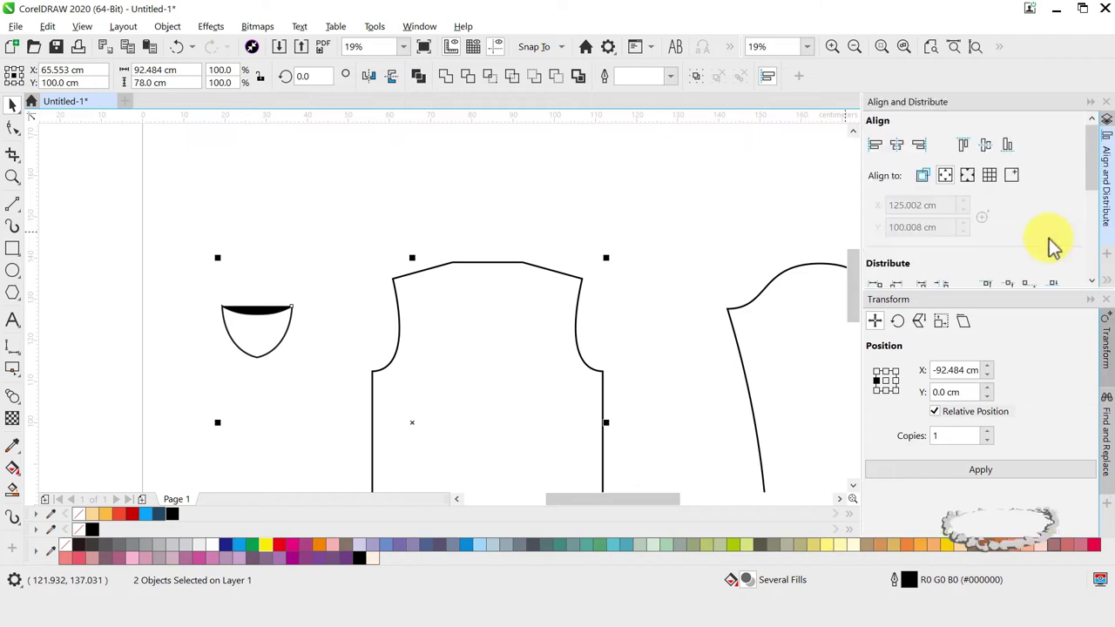
{"action": "left_click", "coordinate": [924, 178]}
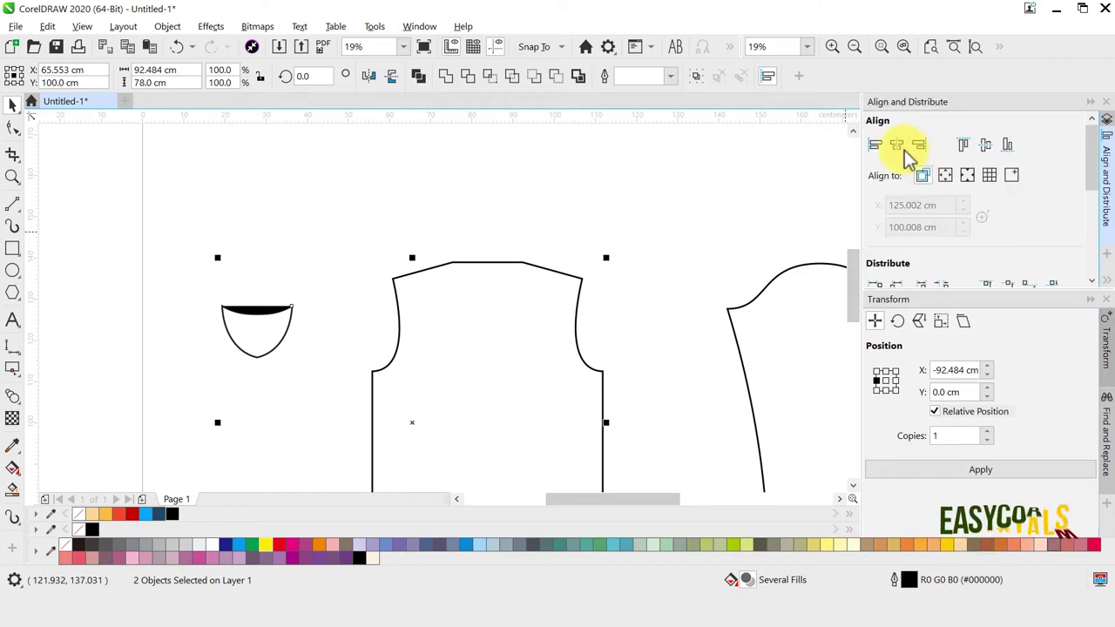
{"action": "left_click", "coordinate": [900, 148]}
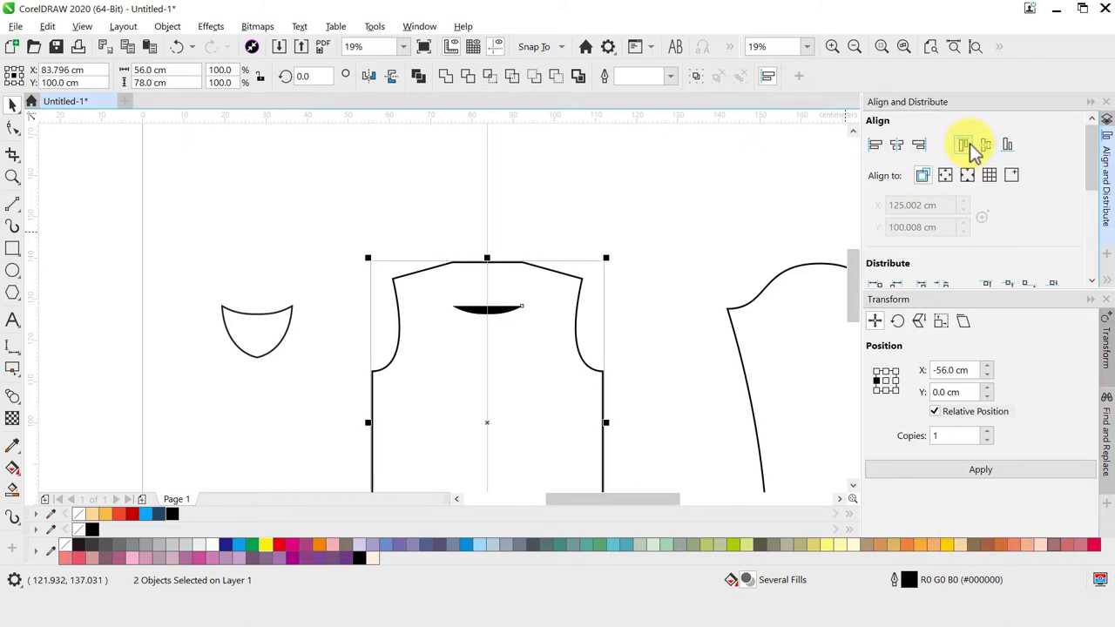
{"action": "left_click", "coordinate": [963, 145]}
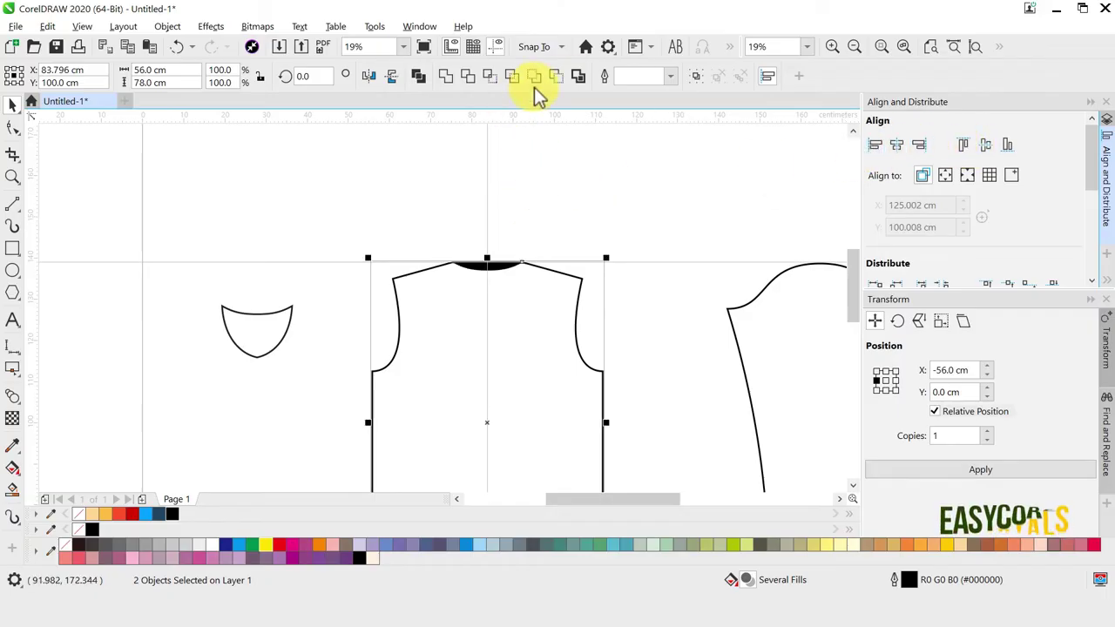
{"action": "left_click", "coordinate": [562, 79]}
{"action": "left_click", "coordinate": [487, 275]}
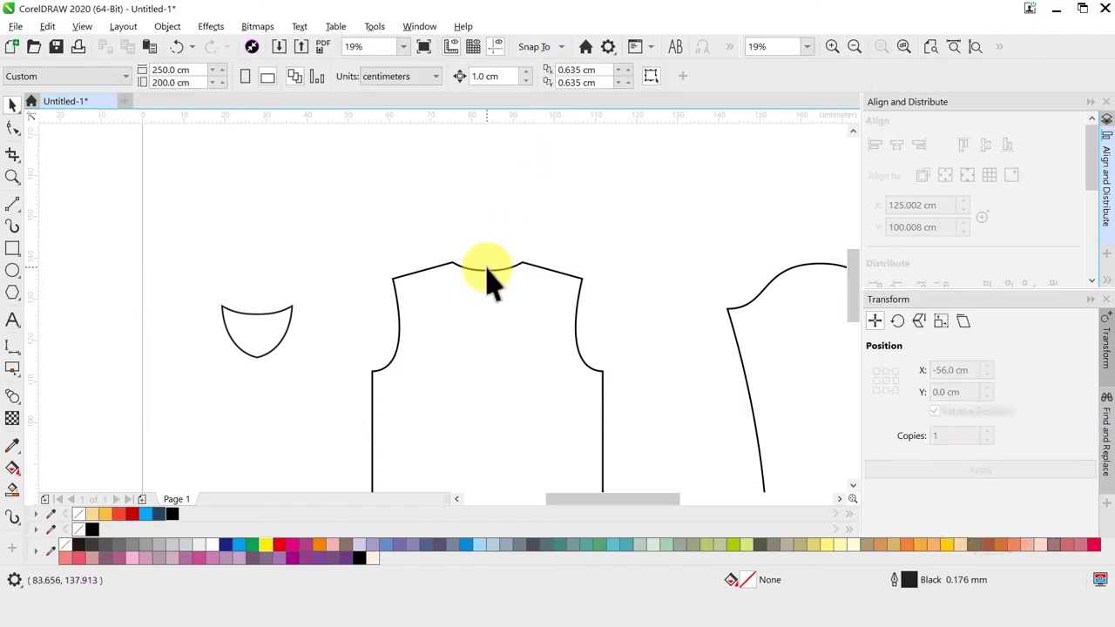
Step: Align the 17 by 12.5 cm curved neck piece to the top edge and horizontal center of the body
{"action": "left_click", "coordinate": [256, 340]}
{"action": "left_click", "coordinate": [510, 331], "text": "shift"}
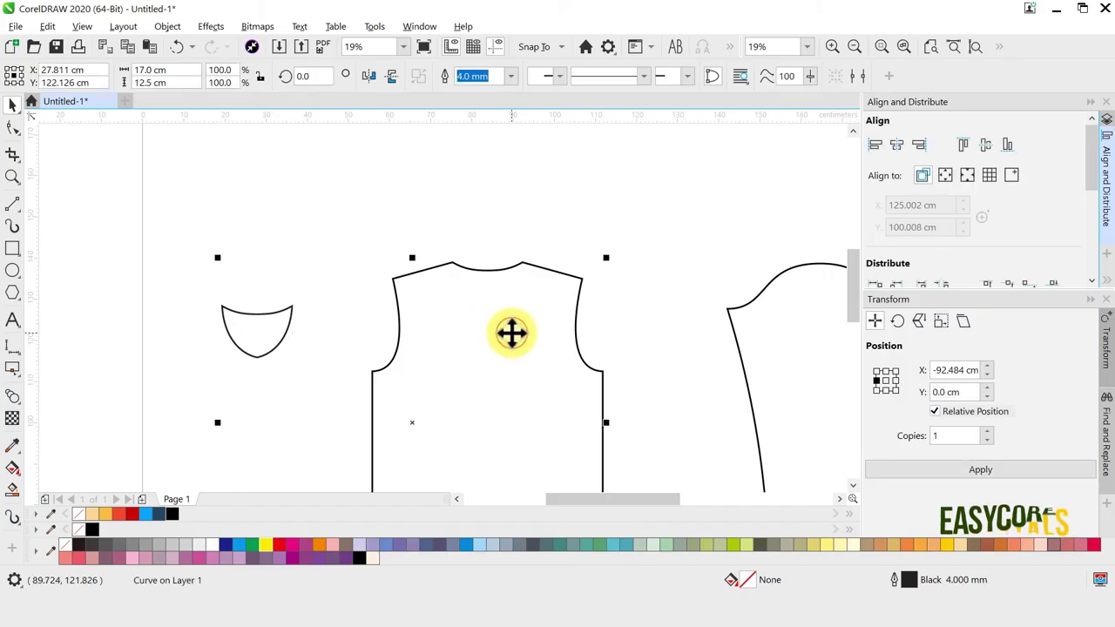
{"action": "left_click", "coordinate": [964, 146]}
{"action": "left_click", "coordinate": [903, 149]}
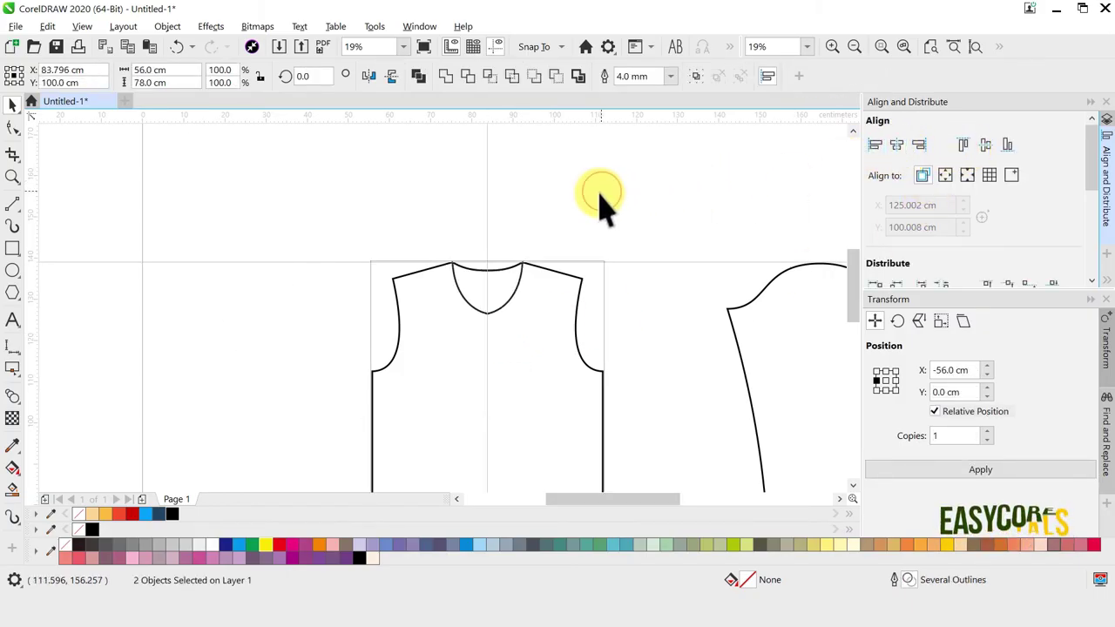
{"action": "left_click", "coordinate": [542, 237]}
{"action": "scroll", "coordinate": [533, 250], "scroll_direction": "down", "scroll_amount": 2}
{"action": "left_click_drag", "start_coordinate": [677, 298], "coordinate": [639, 304]}
{"action": "scroll", "coordinate": [659, 291], "scroll_direction": "down", "scroll_amount": 1}
{"action": "left_click", "coordinate": [704, 294]}
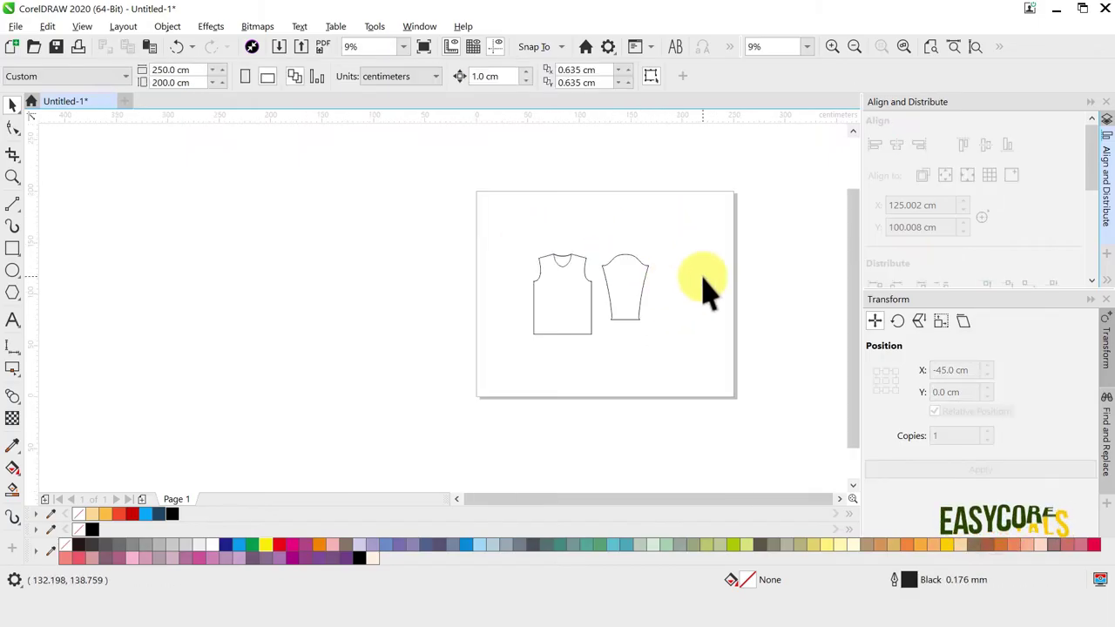
Step: Copy the long sleeve 45 cm to the right and shift the copy about 16 cm farther right
{"action": "scroll", "coordinate": [704, 292], "scroll_direction": "up", "scroll_amount": 1}
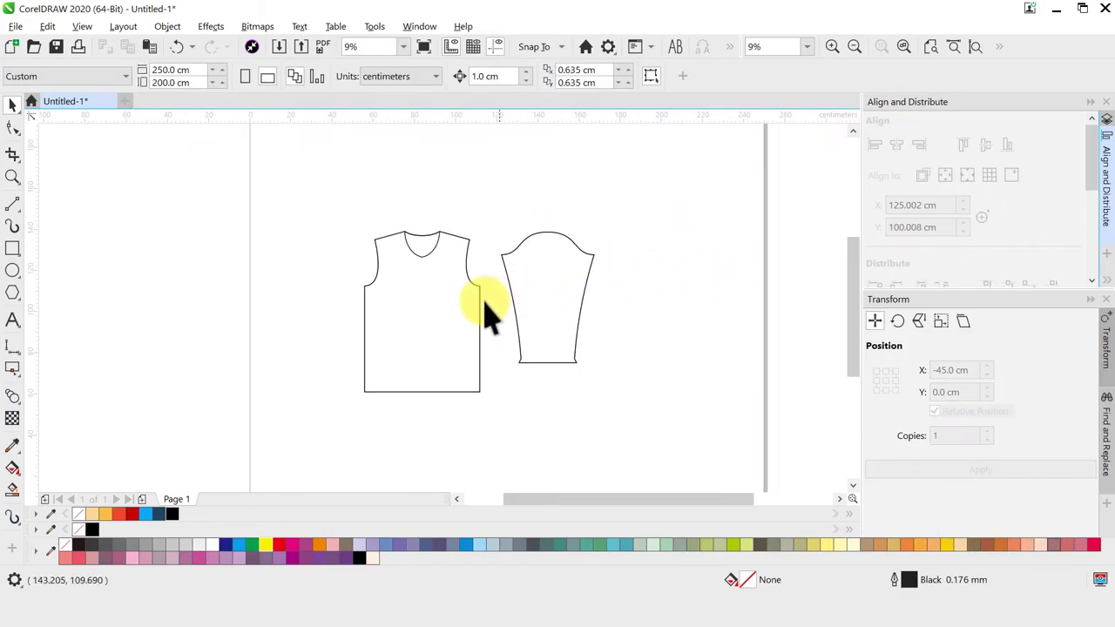
{"action": "left_click", "coordinate": [526, 282]}
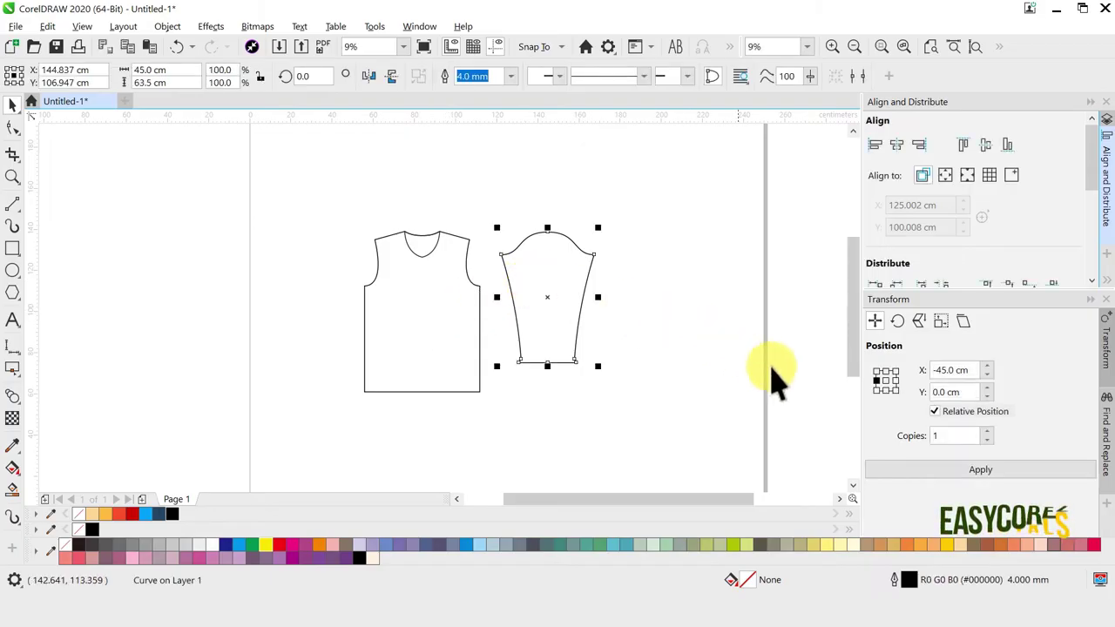
{"action": "left_click", "coordinate": [895, 381]}
{"action": "left_click", "coordinate": [923, 469]}
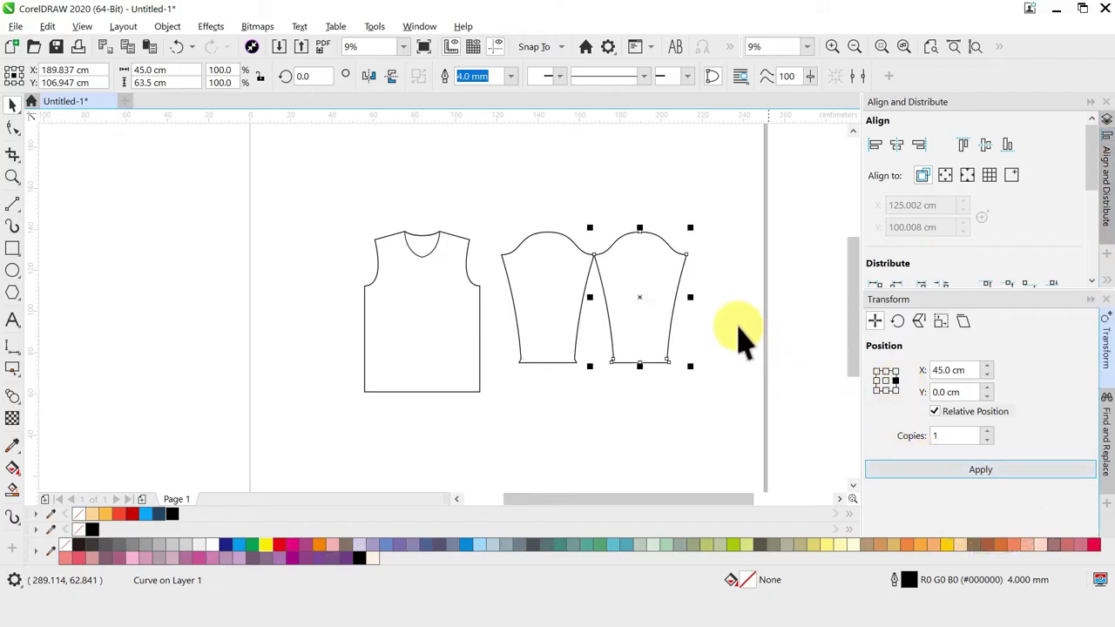
{"action": "left_click_drag", "start_coordinate": [652, 267], "coordinate": [687, 264]}
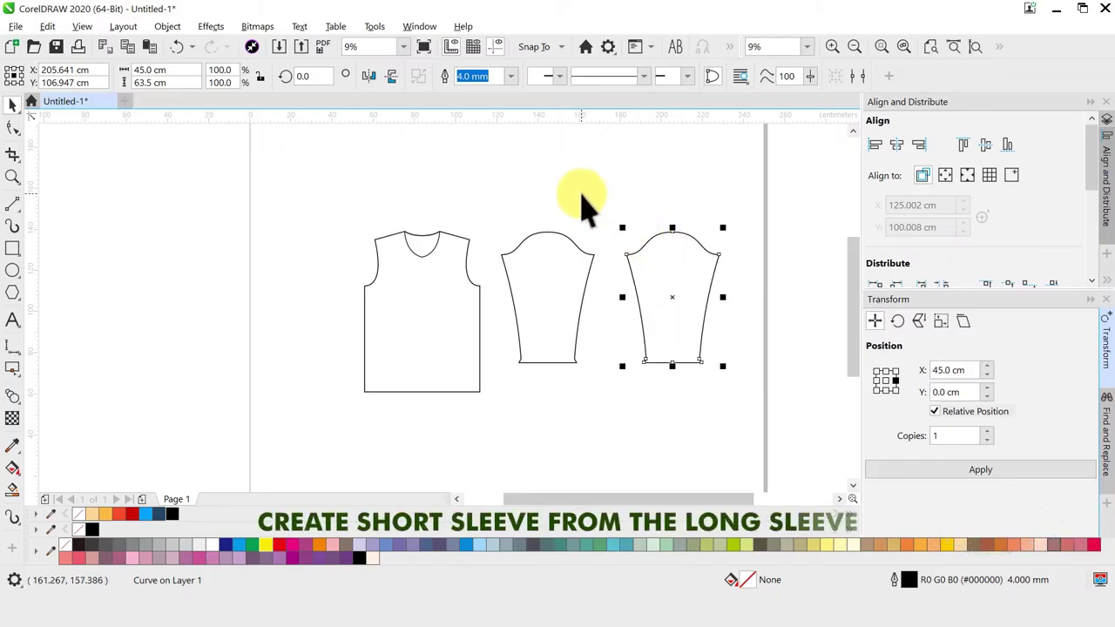
{"action": "left_click", "coordinate": [549, 179]}
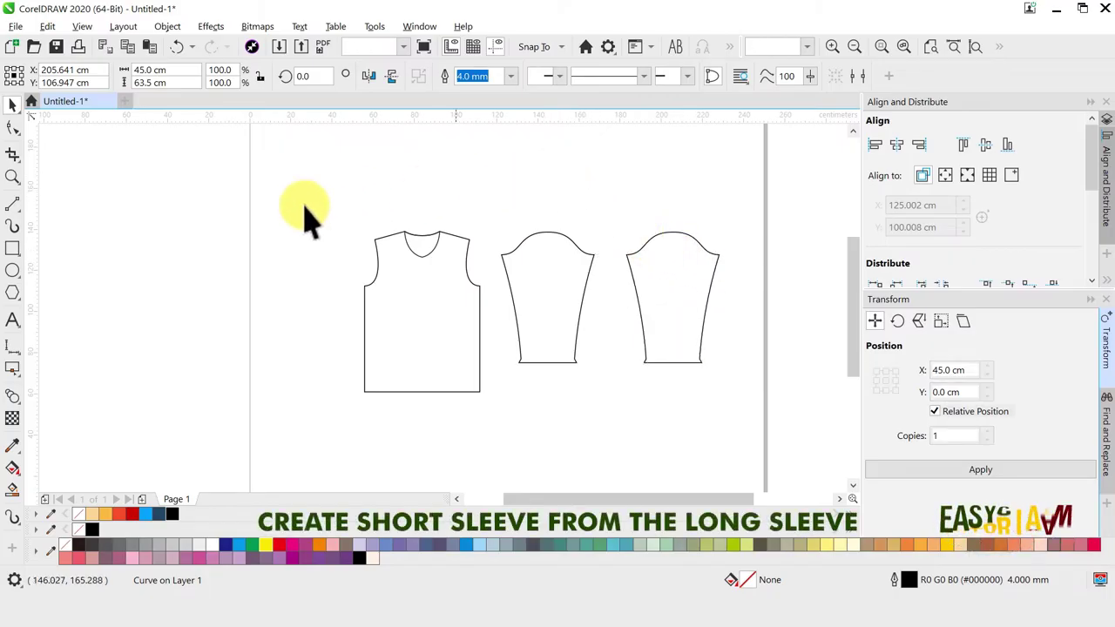
Step: Draw a rectangle about 58.7 cm wide above the copied sleeve and set its height to 27.5 cm
{"action": "left_click", "coordinate": [15, 248]}
{"action": "left_click_drag", "start_coordinate": [595, 172], "coordinate": [715, 226]}
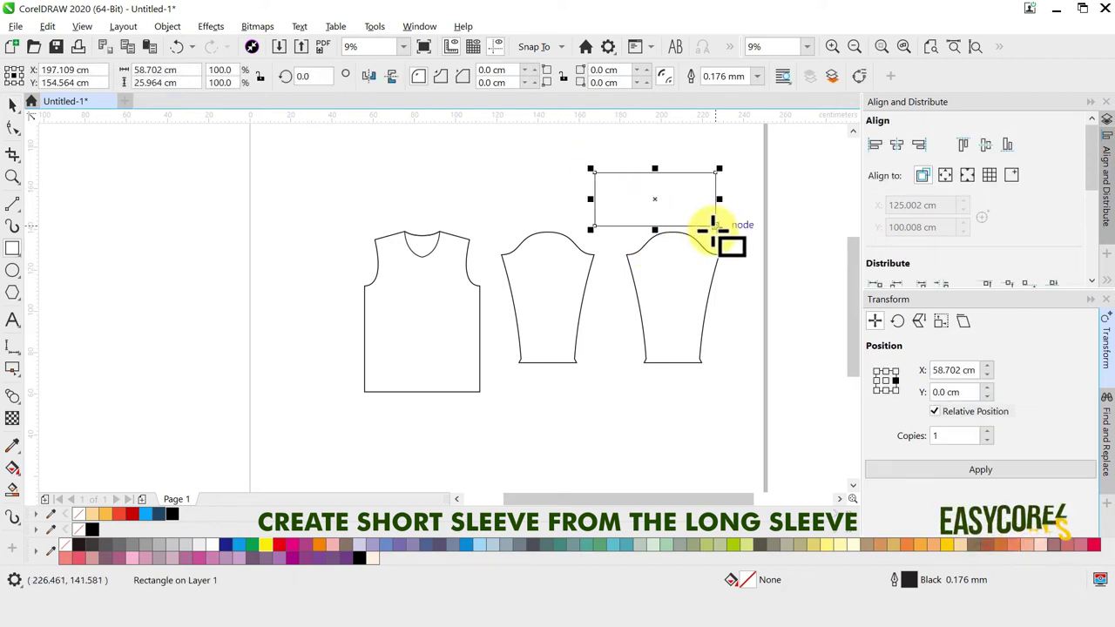
{"action": "double_click", "coordinate": [157, 82]}
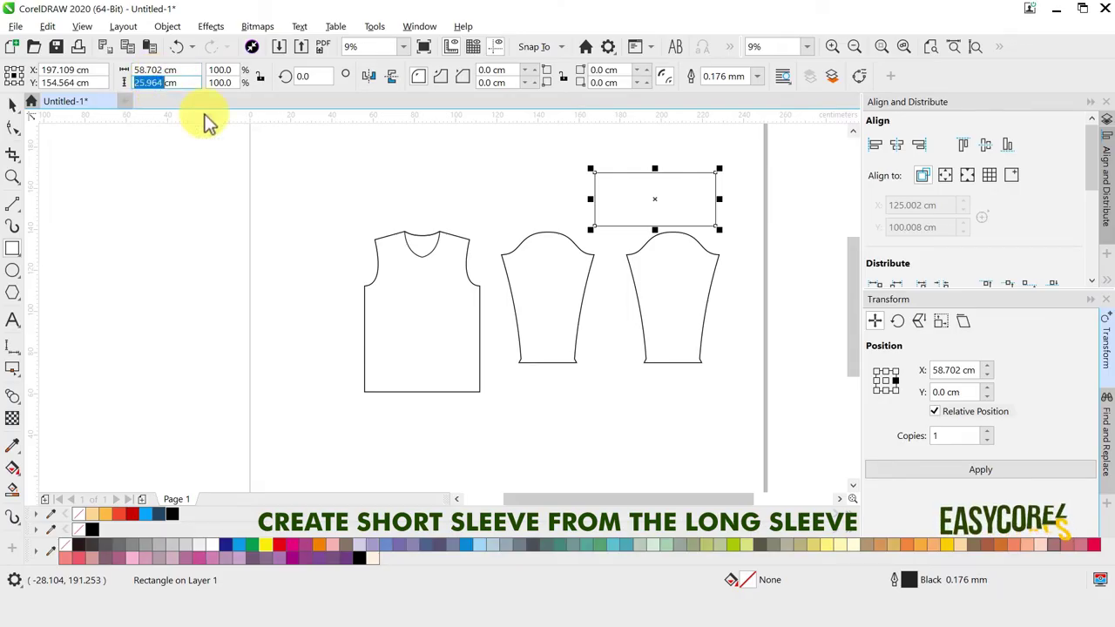
{"action": "type", "text": "2"}
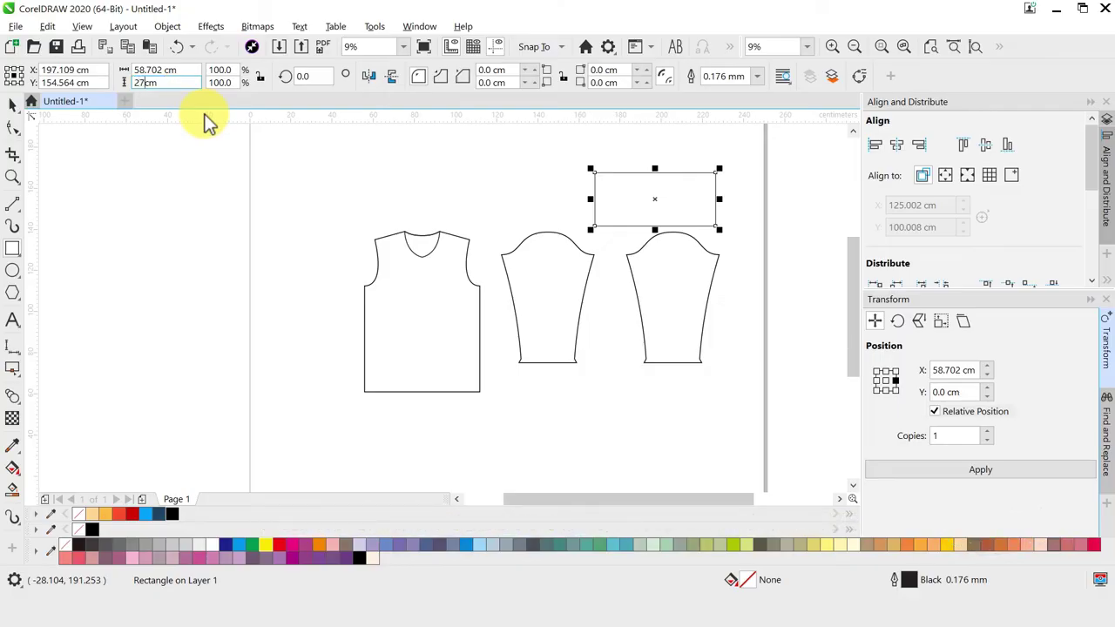
{"action": "type", "text": "7.5"}
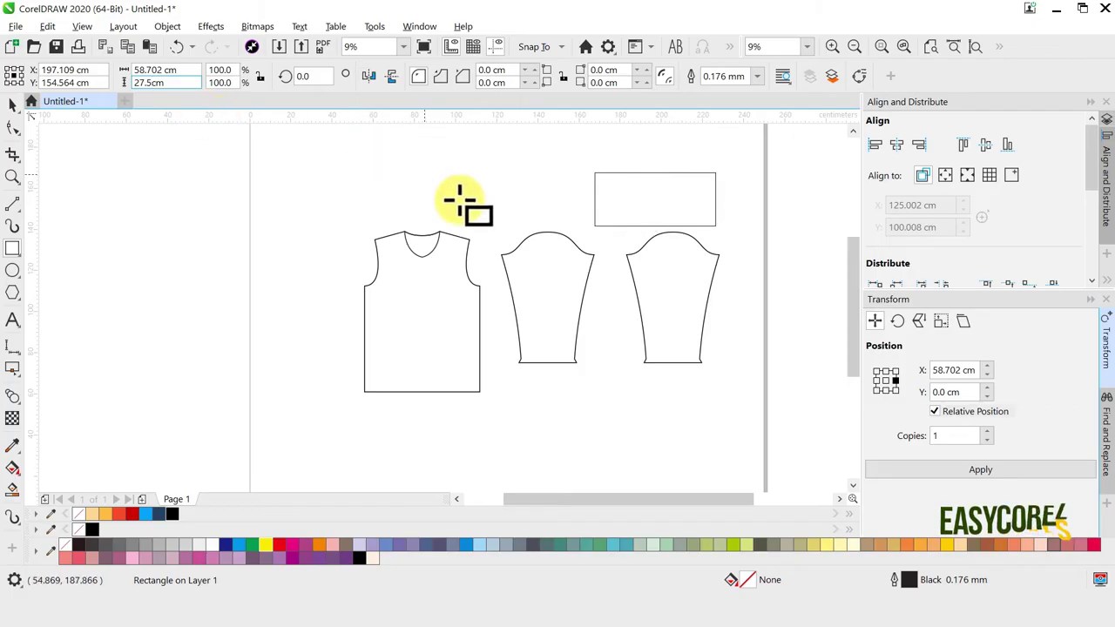
{"action": "key", "text": "Return"}
Step: Align the rectangle to the top edge and horizontal center of the copied sleeve
{"action": "left_click", "coordinate": [15, 104]}
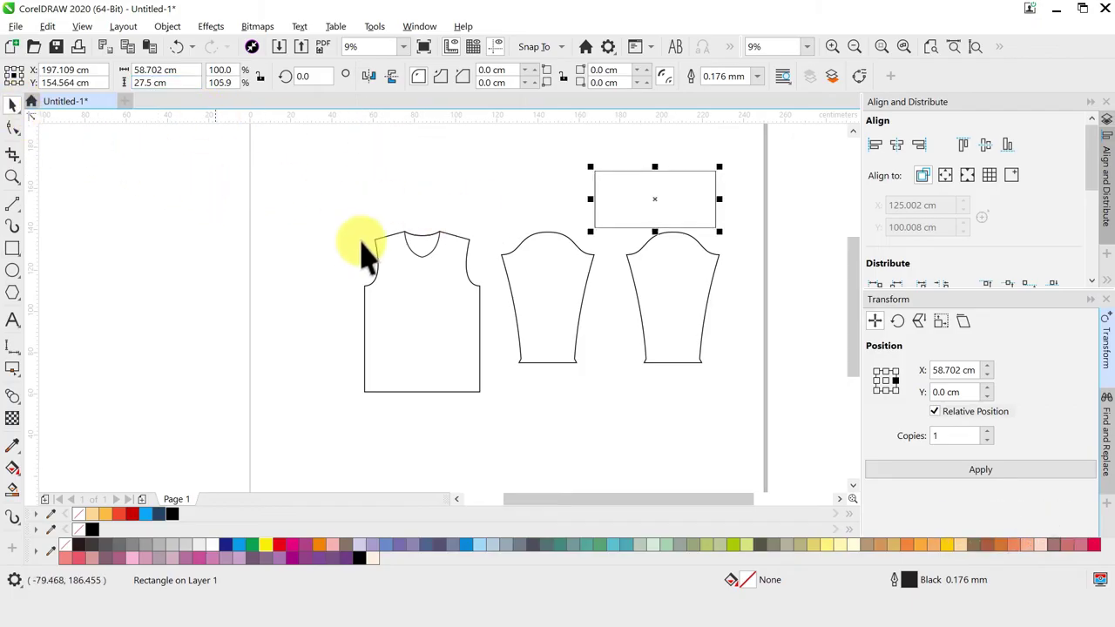
{"action": "left_click", "coordinate": [691, 272], "text": "shift"}
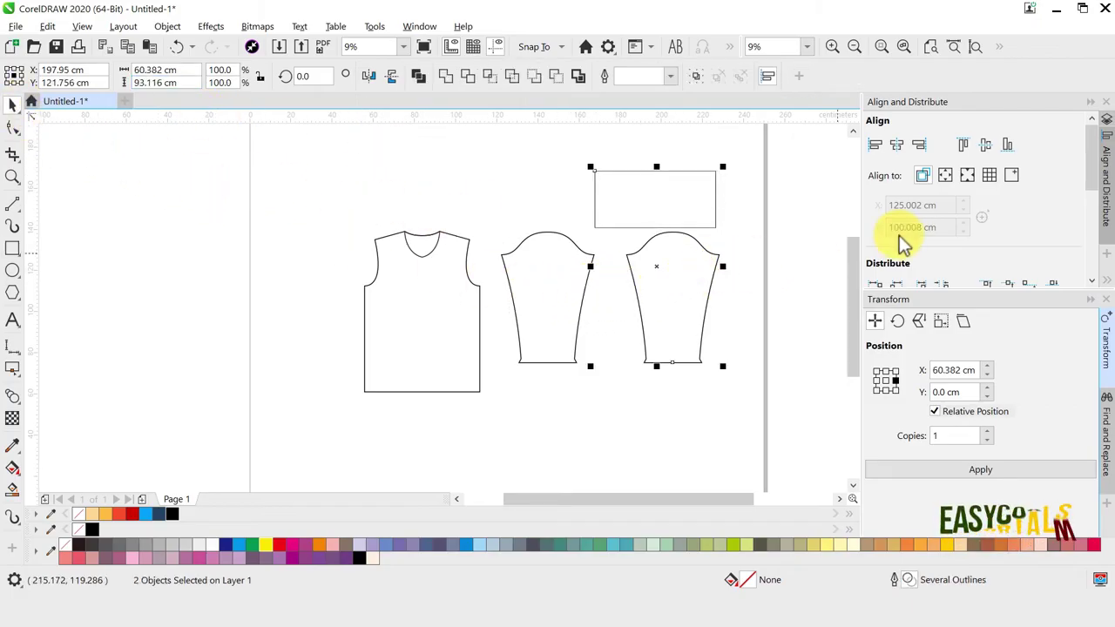
{"action": "left_click", "coordinate": [965, 144]}
{"action": "left_click", "coordinate": [896, 145]}
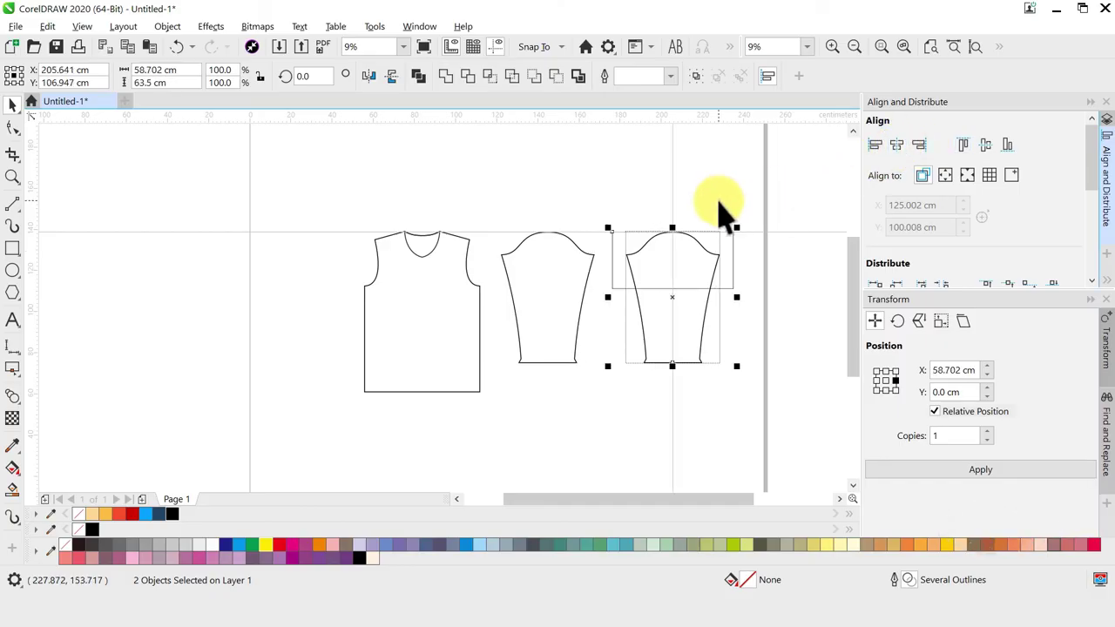
{"action": "left_click", "coordinate": [720, 205]}
Step: Intersect the rectangle with the copied long sleeve to create a short sleeve shape
{"action": "scroll", "coordinate": [708, 261], "scroll_direction": "up", "scroll_amount": 3}
{"action": "left_click", "coordinate": [729, 247]}
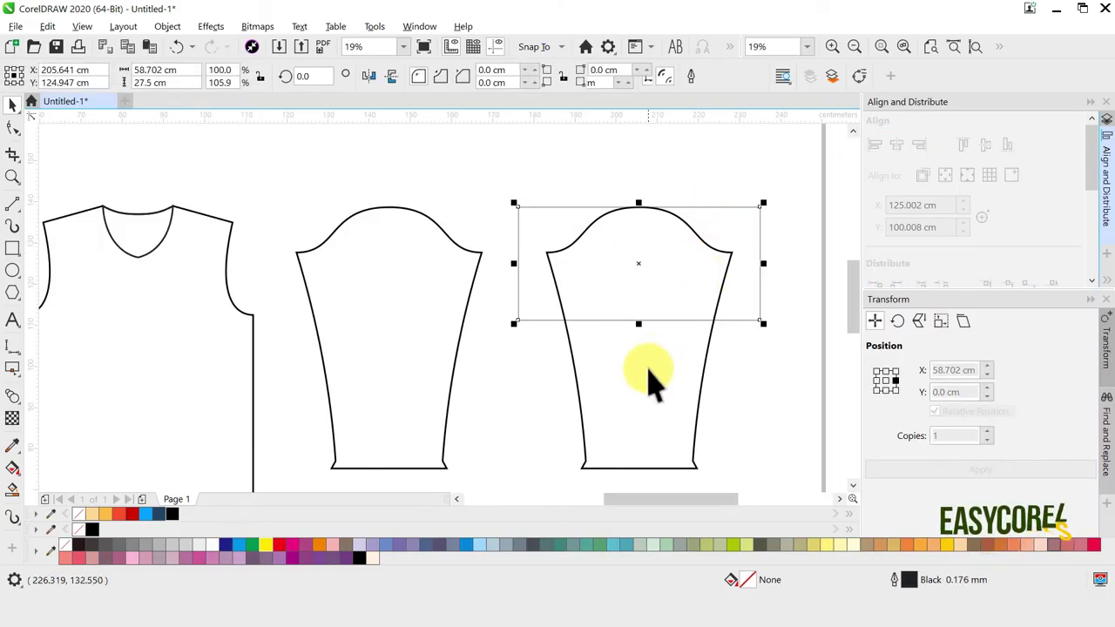
{"action": "left_click", "coordinate": [647, 373], "text": "shift"}
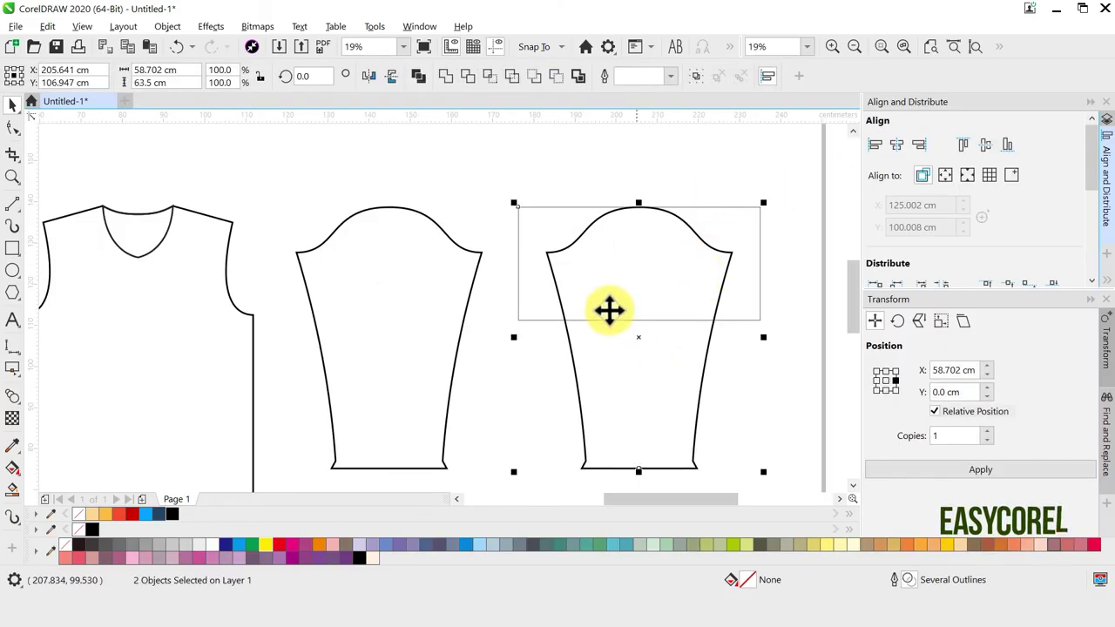
{"action": "left_click", "coordinate": [487, 76]}
Step: Delete the helper rectangle and the copied long sleeve, keeping only the short sleeve shape
{"action": "left_click", "coordinate": [540, 218]}
{"action": "left_click_drag", "start_coordinate": [540, 218], "coordinate": [462, 171]}
{"action": "right_click", "coordinate": [463, 169]}
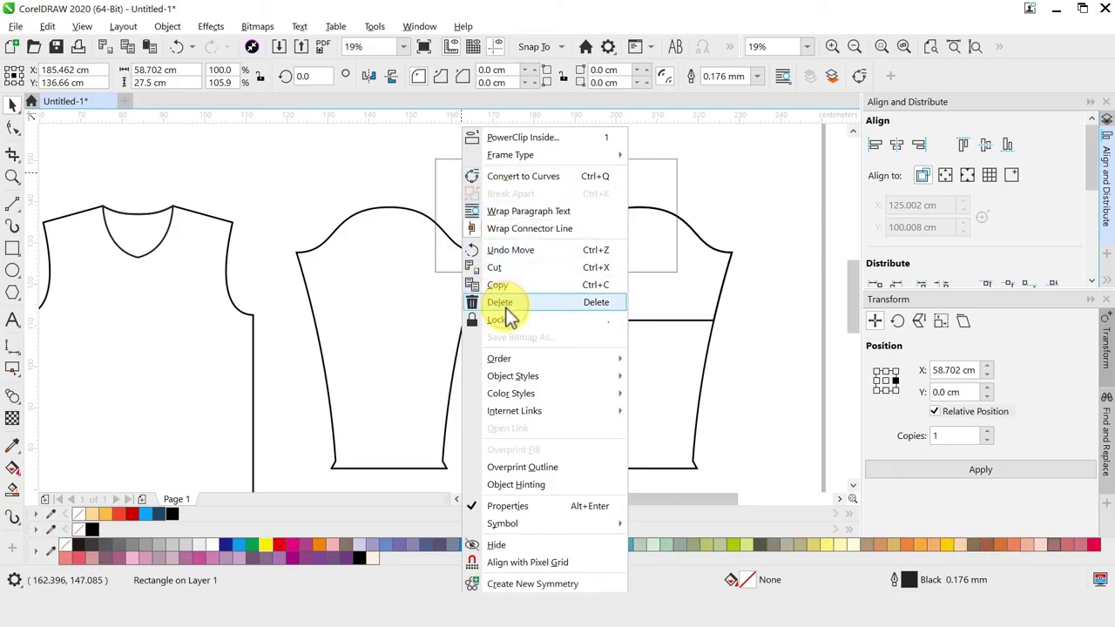
{"action": "left_click", "coordinate": [508, 304]}
{"action": "left_click", "coordinate": [647, 380]}
{"action": "right_click", "coordinate": [649, 380]}
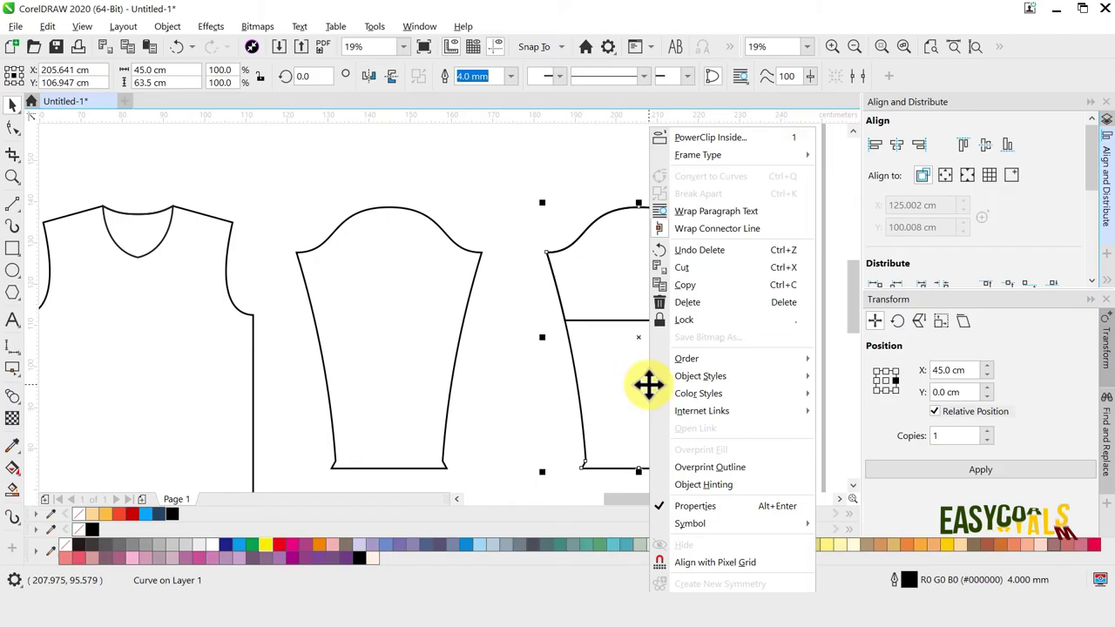
{"action": "left_click", "coordinate": [684, 304]}
Step: Place a horizontal guideline on the short sleeve's bottom edge and raise it 2 cm to Y 113.197 cm
{"action": "scroll", "coordinate": [684, 252], "scroll_direction": "up", "scroll_amount": 2}
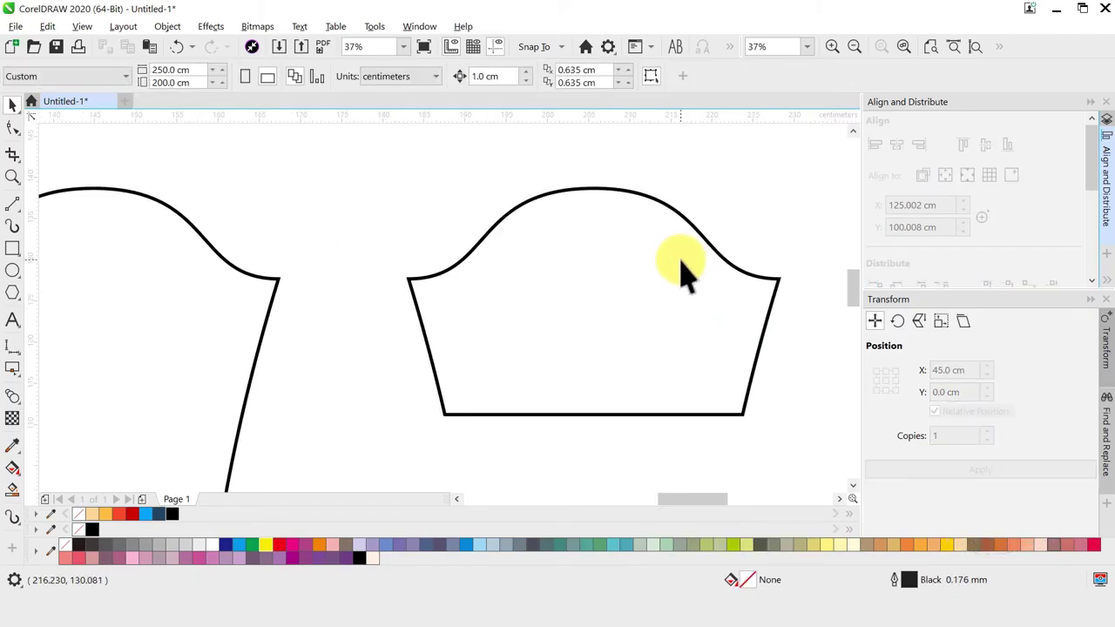
{"action": "left_click", "coordinate": [679, 260]}
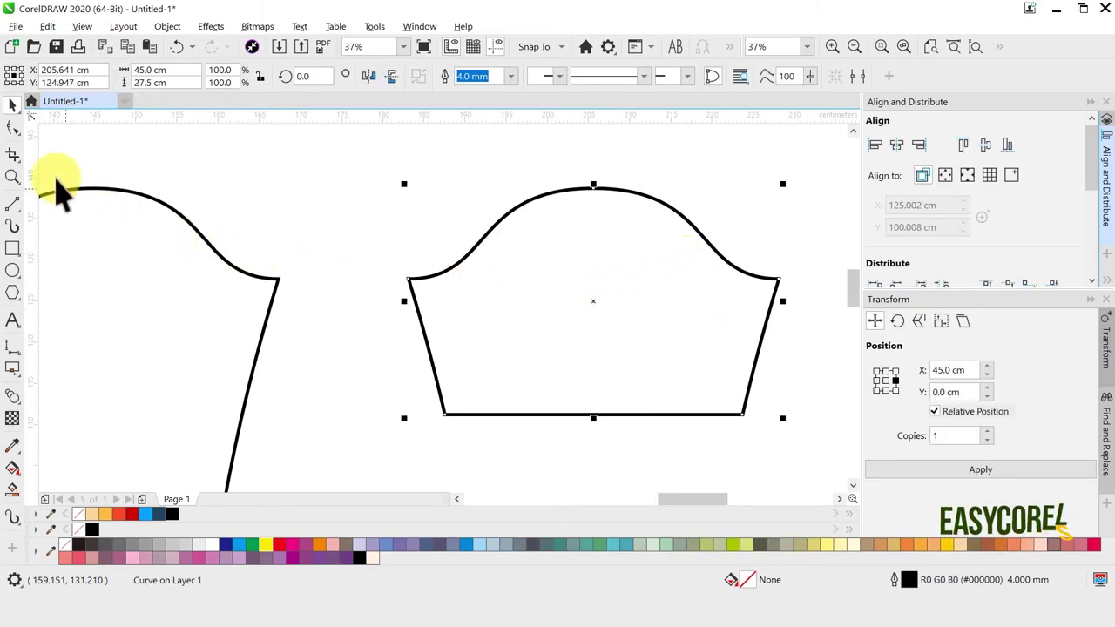
{"action": "left_click_drag", "start_coordinate": [458, 116], "coordinate": [464, 417]}
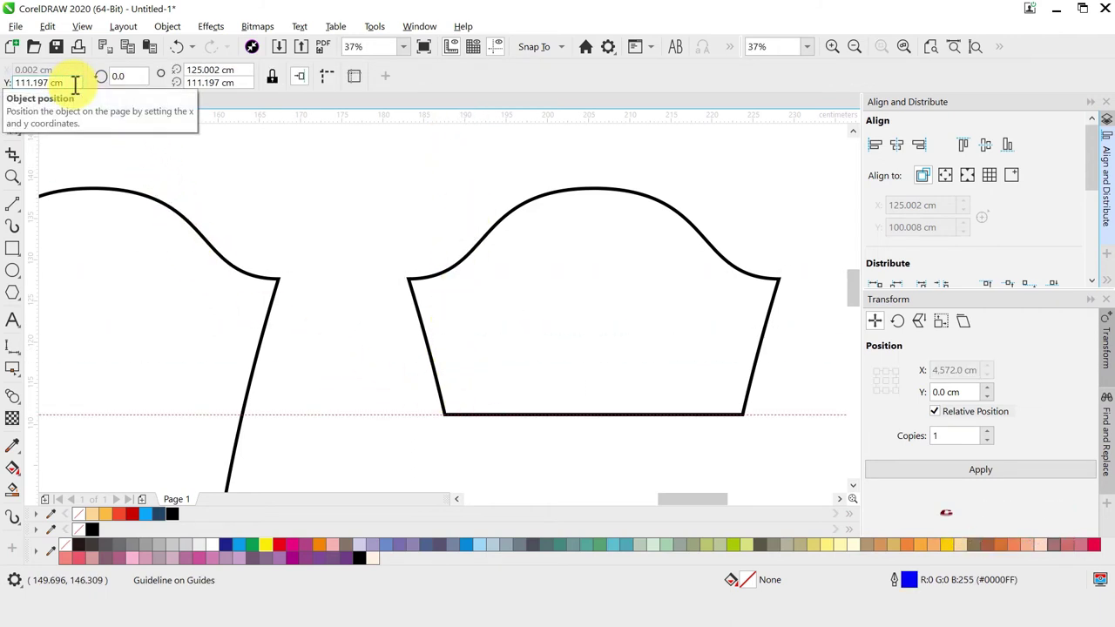
{"action": "key", "text": "Return"}
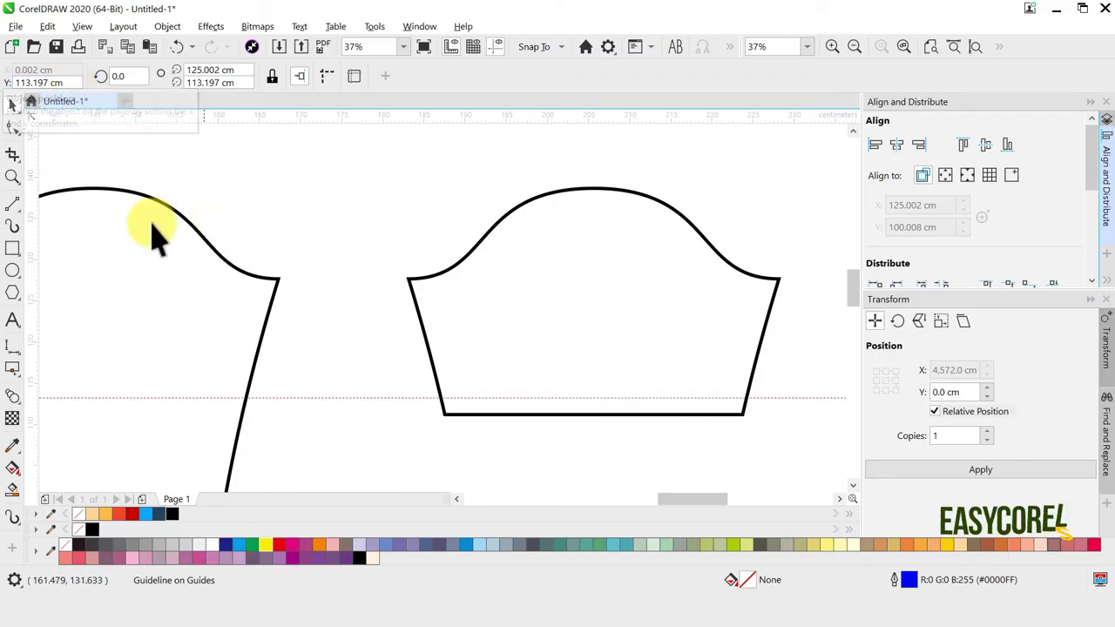
Step: Convert the short sleeve's right and left side edges from curves to straight lines
{"action": "left_click", "coordinate": [13, 128]}
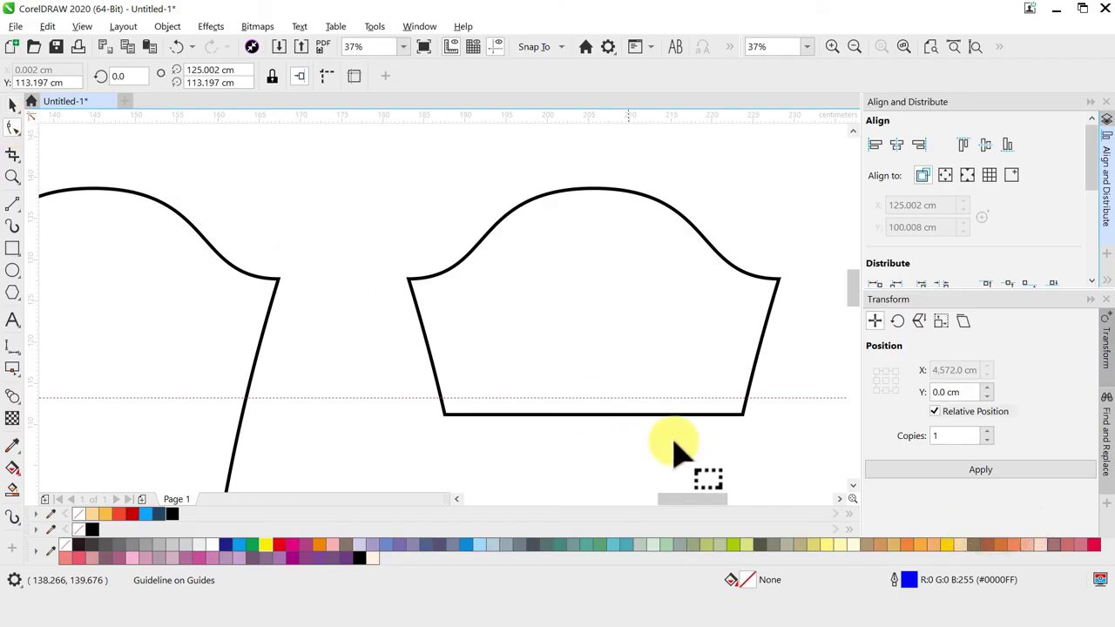
{"action": "left_click", "coordinate": [758, 375]}
{"action": "right_click", "coordinate": [755, 364]}
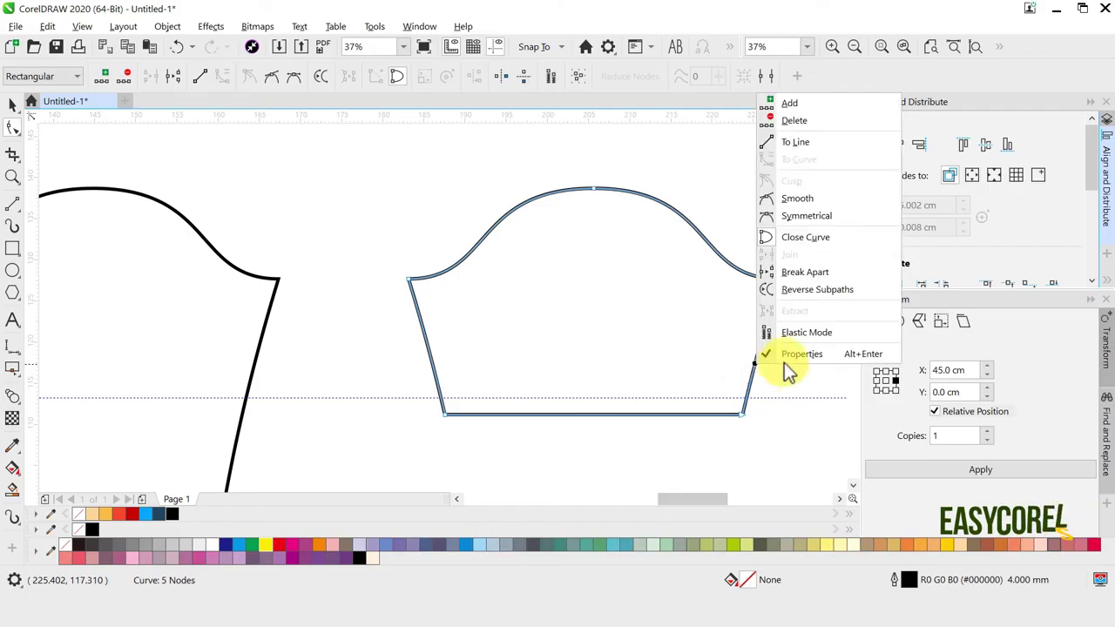
{"action": "left_click", "coordinate": [783, 141]}
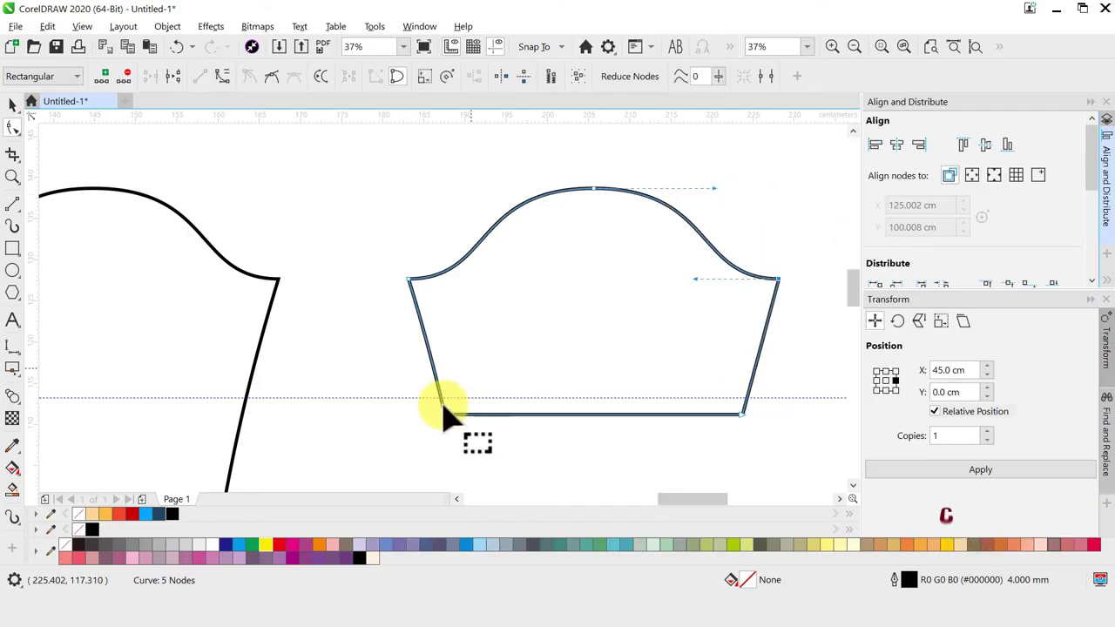
{"action": "right_click", "coordinate": [436, 375]}
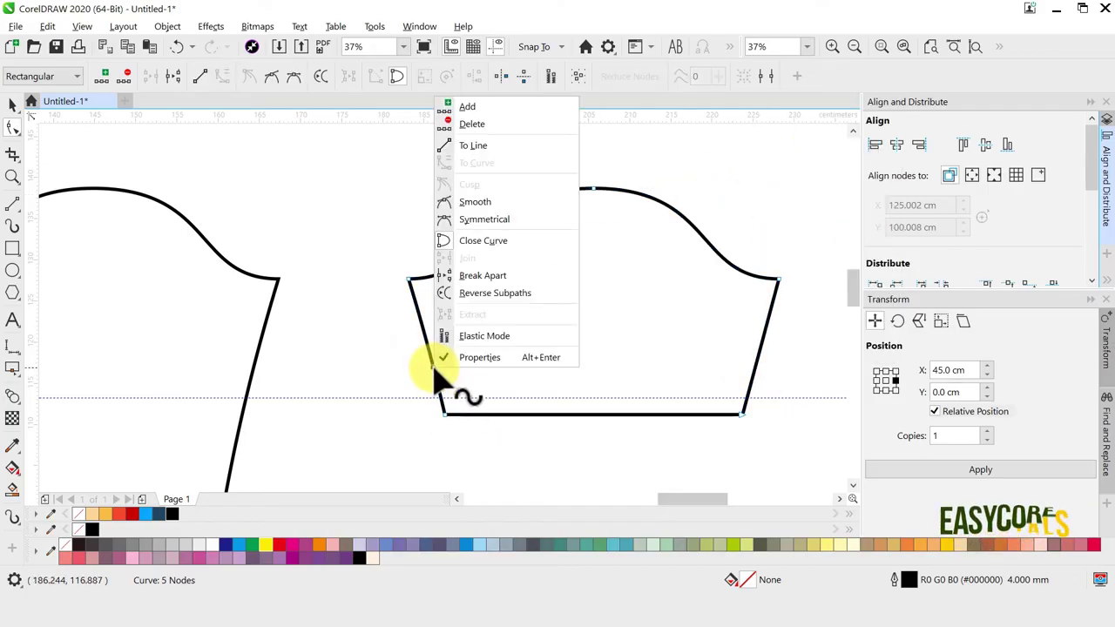
{"action": "left_click", "coordinate": [473, 146]}
{"action": "scroll", "coordinate": [756, 396], "scroll_direction": "up", "scroll_amount": 2}
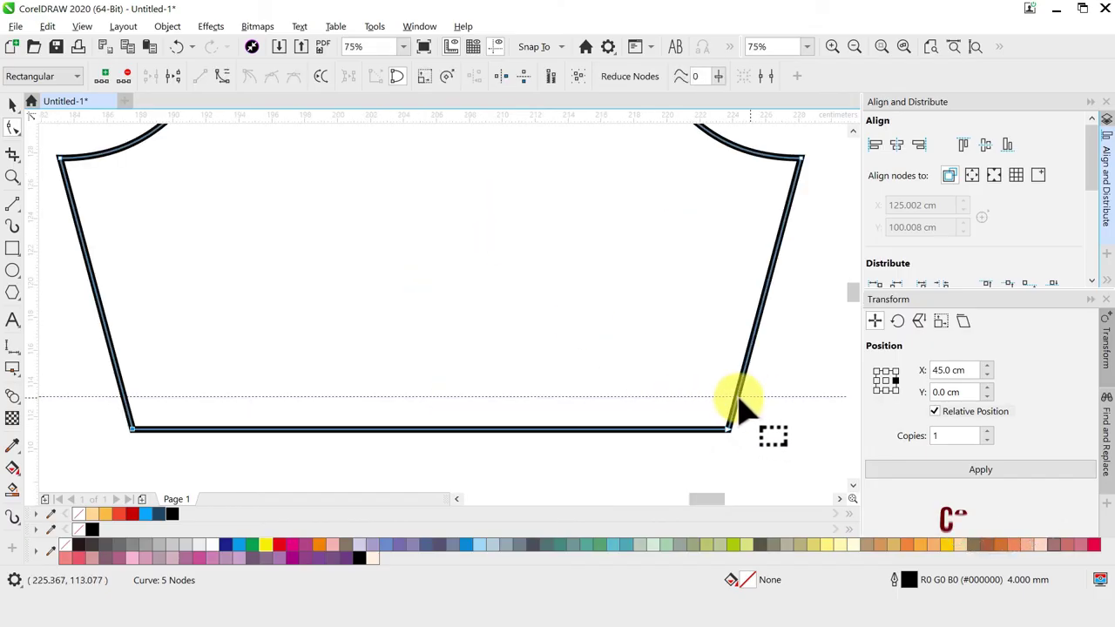
Step: Add a node on each side edge of the short sleeve at the guideline and move both 1 cm inward
{"action": "double_click", "coordinate": [736, 403]}
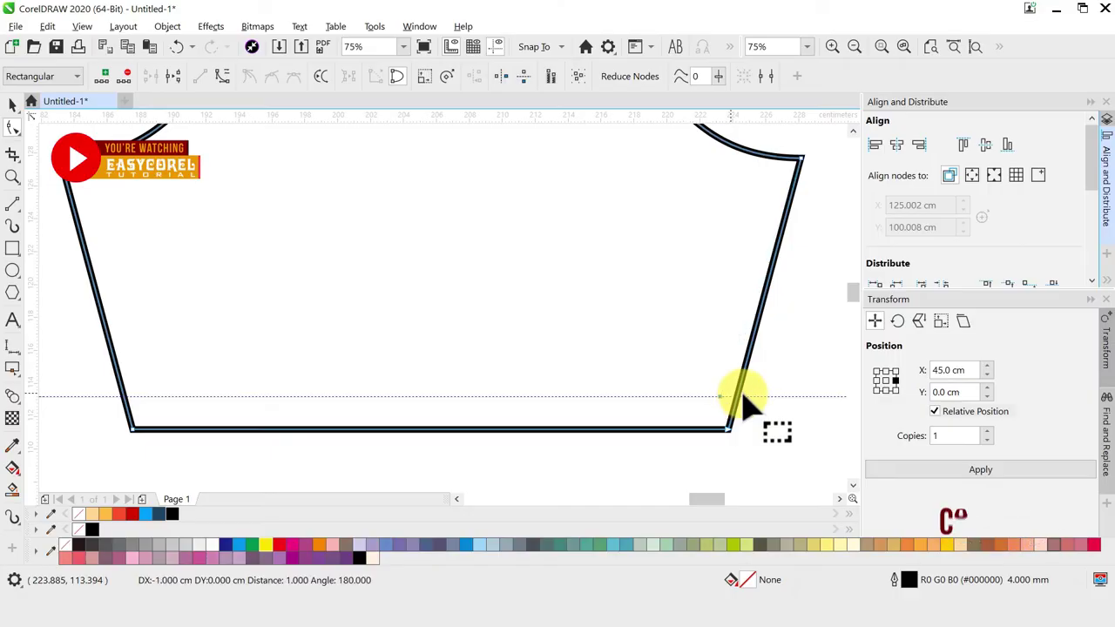
{"action": "left_click_drag", "start_coordinate": [736, 396], "coordinate": [721, 396]}
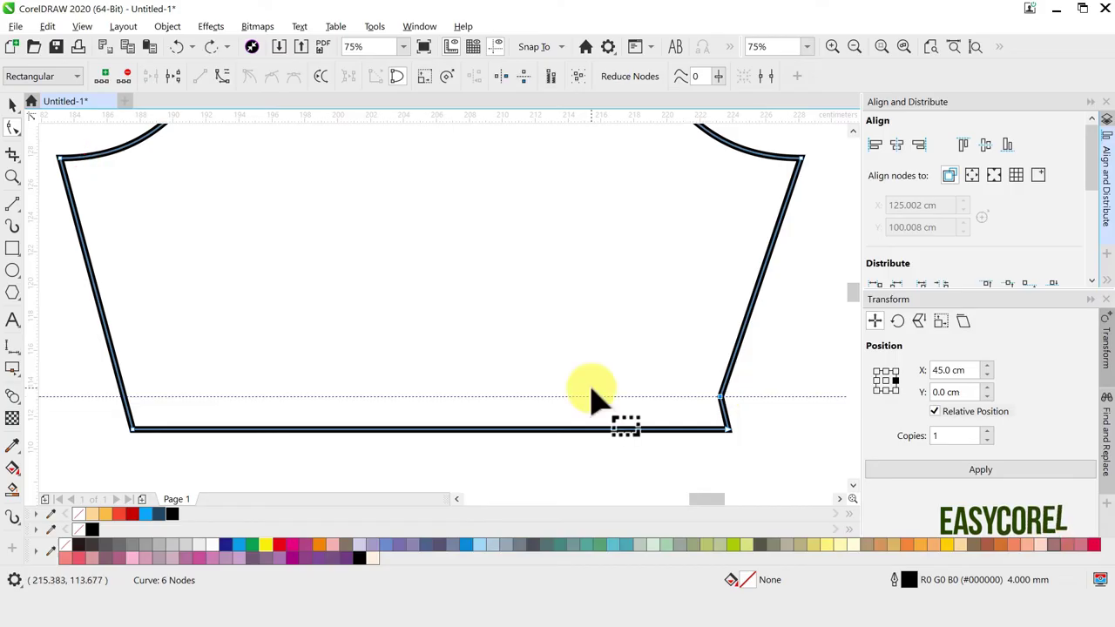
{"action": "double_click", "coordinate": [121, 398]}
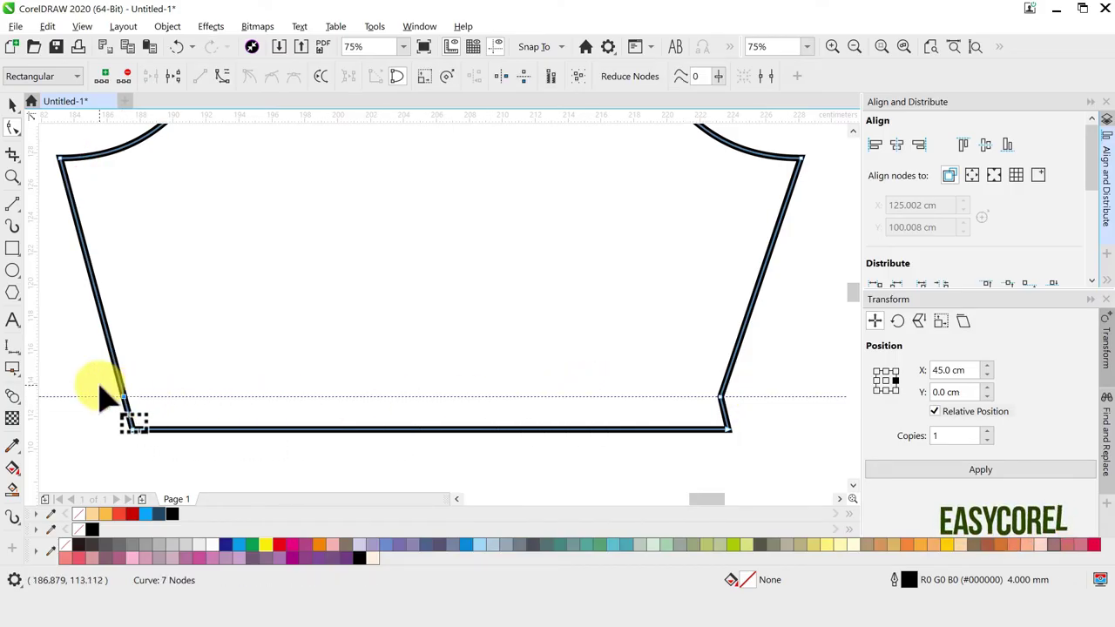
{"action": "left_click_drag", "start_coordinate": [99, 389], "coordinate": [224, 391]}
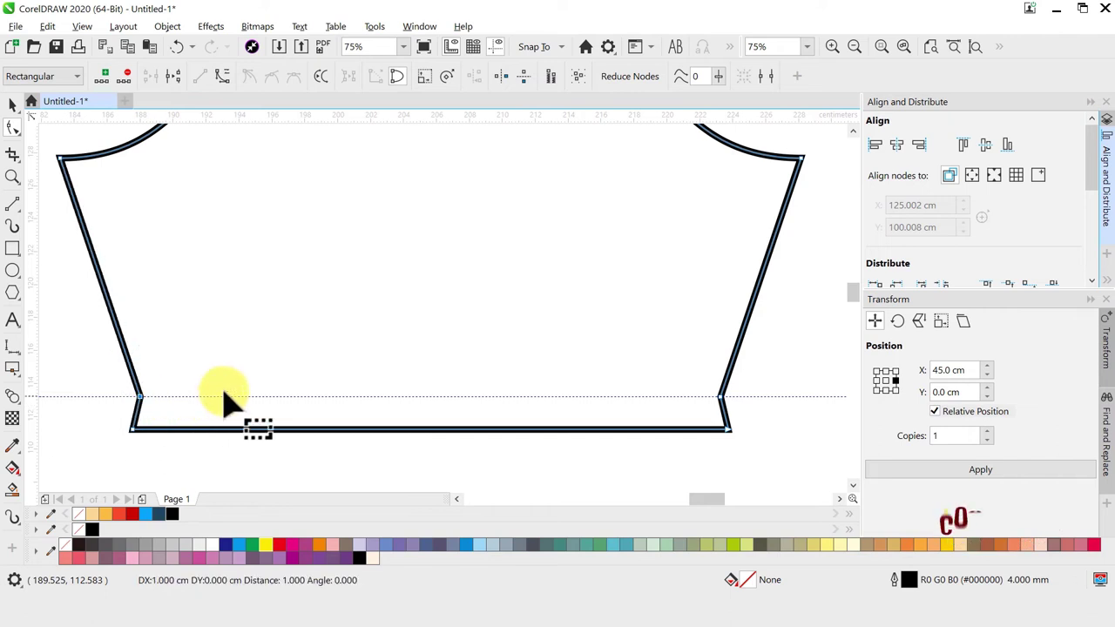
Step: Delete the horizontal guideline near the short sleeve's hem
{"action": "scroll", "coordinate": [311, 365], "scroll_direction": "down", "scroll_amount": 2}
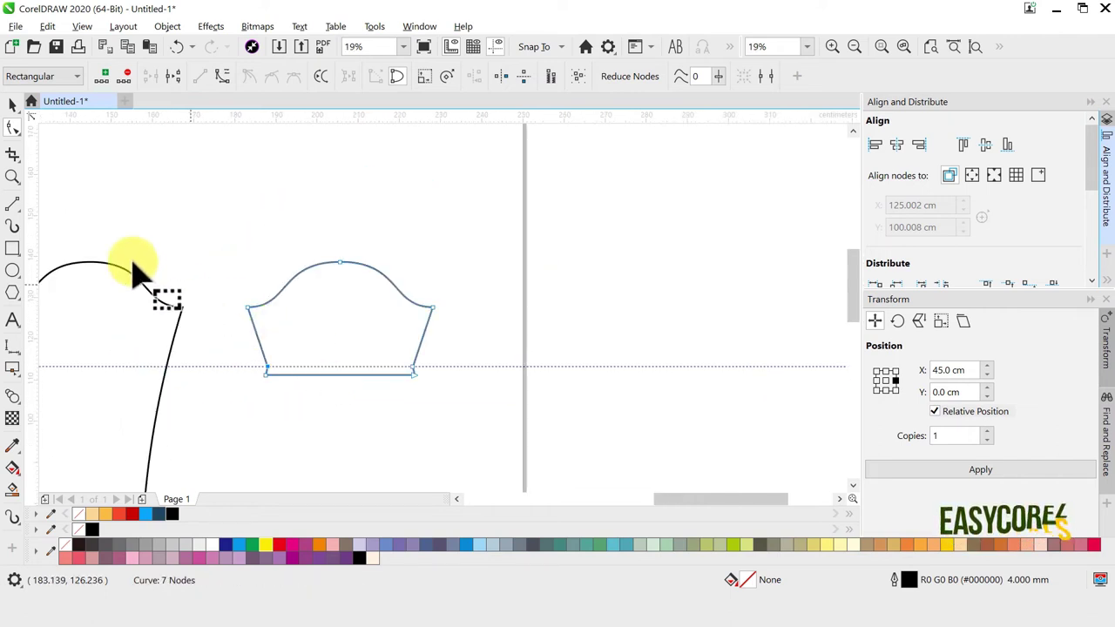
{"action": "left_click", "coordinate": [12, 103]}
{"action": "scroll", "coordinate": [497, 273], "scroll_direction": "down", "scroll_amount": 1}
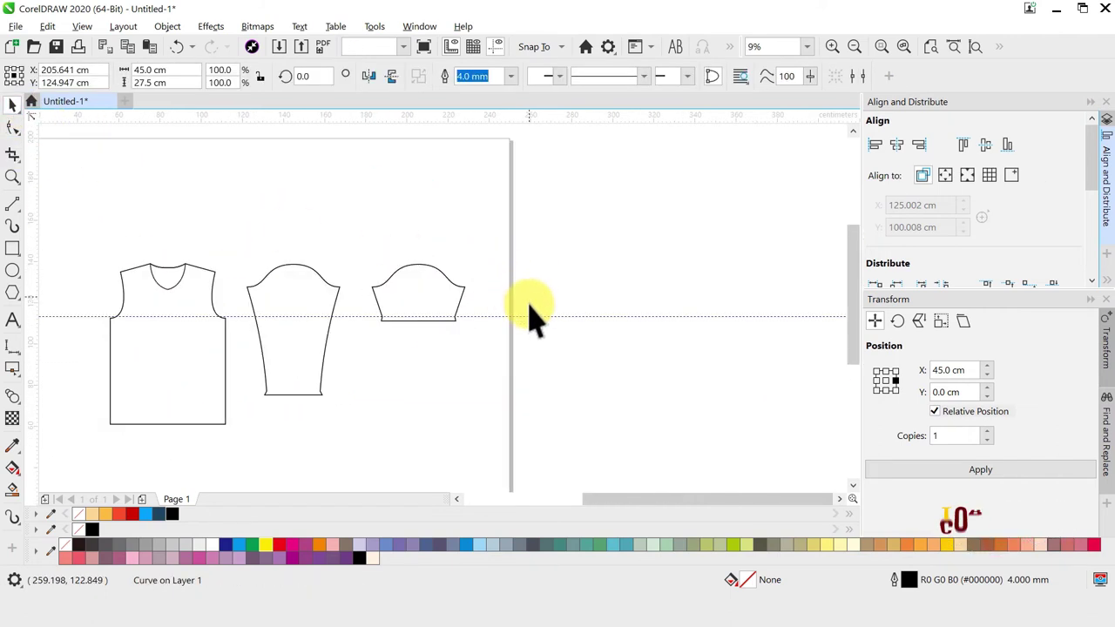
{"action": "left_click", "coordinate": [528, 309]}
{"action": "left_click", "coordinate": [526, 316]}
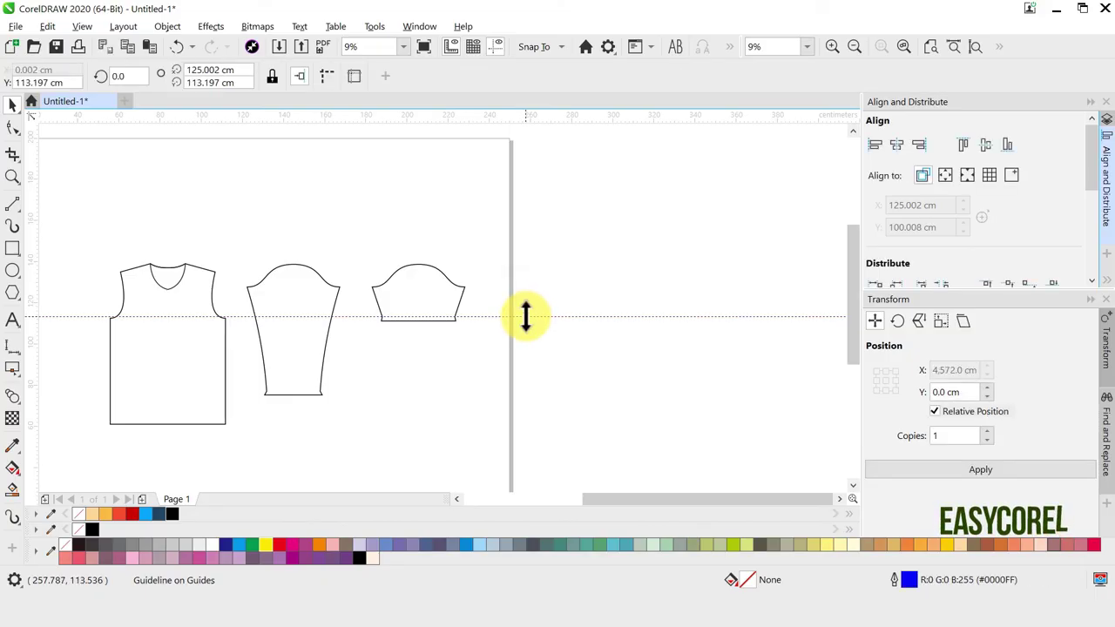
{"action": "right_click", "coordinate": [525, 315]}
{"action": "left_click", "coordinate": [564, 323]}
Step: Duplicate the body pattern together with its front neckline to the left of the original
{"action": "scroll", "coordinate": [304, 341], "scroll_direction": "down", "scroll_amount": 1}
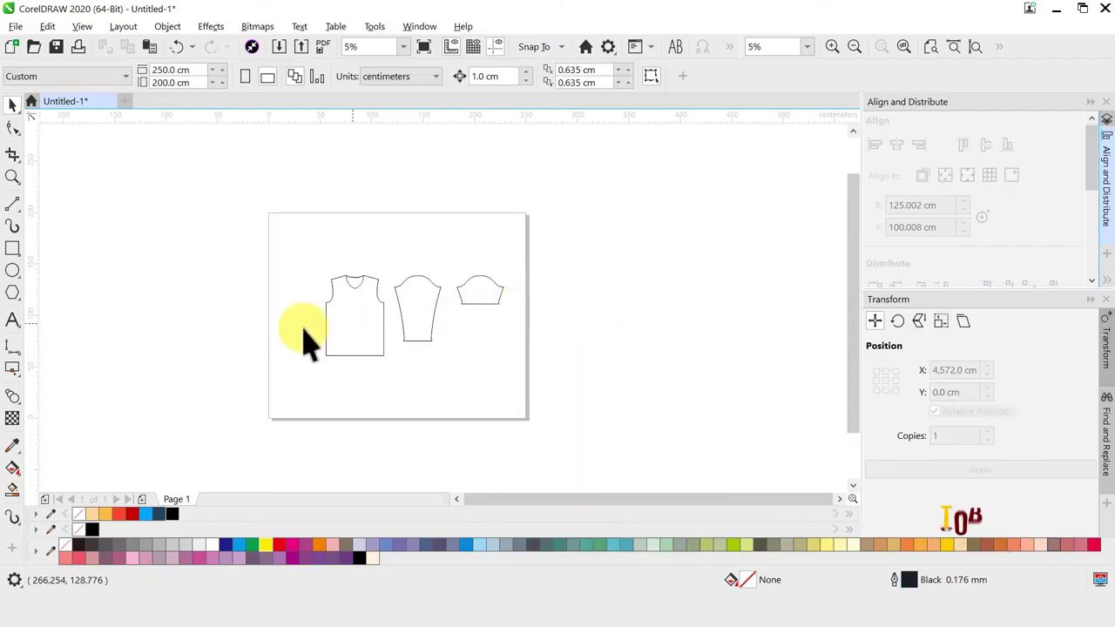
{"action": "scroll", "coordinate": [291, 339], "scroll_direction": "up", "scroll_amount": 1}
{"action": "left_click", "coordinate": [397, 298]}
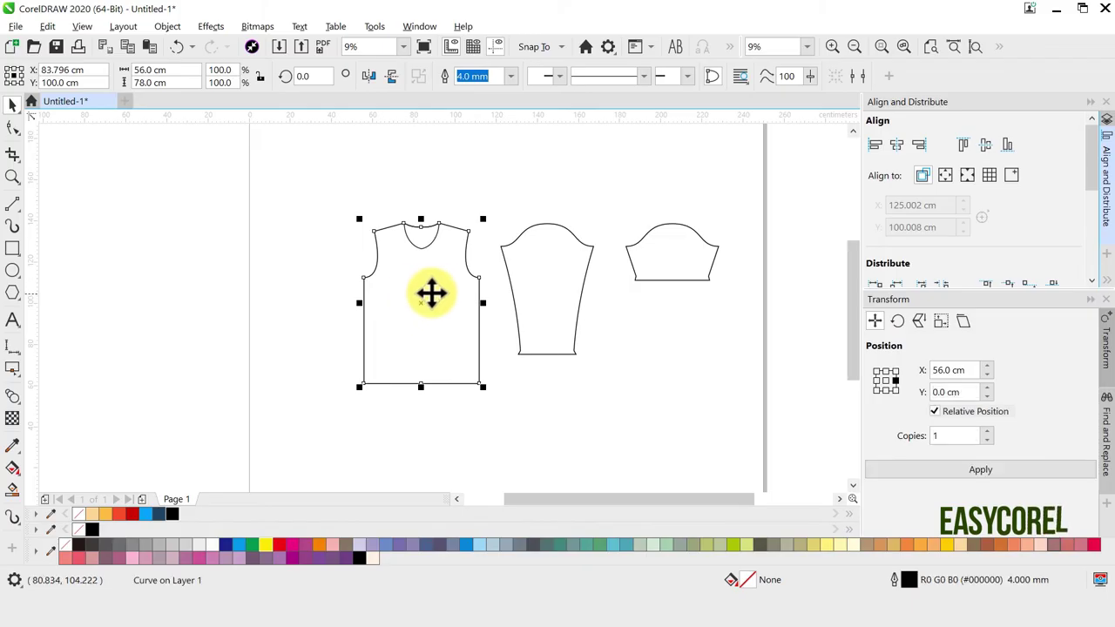
{"action": "left_click_drag", "start_coordinate": [353, 209], "coordinate": [520, 452]}
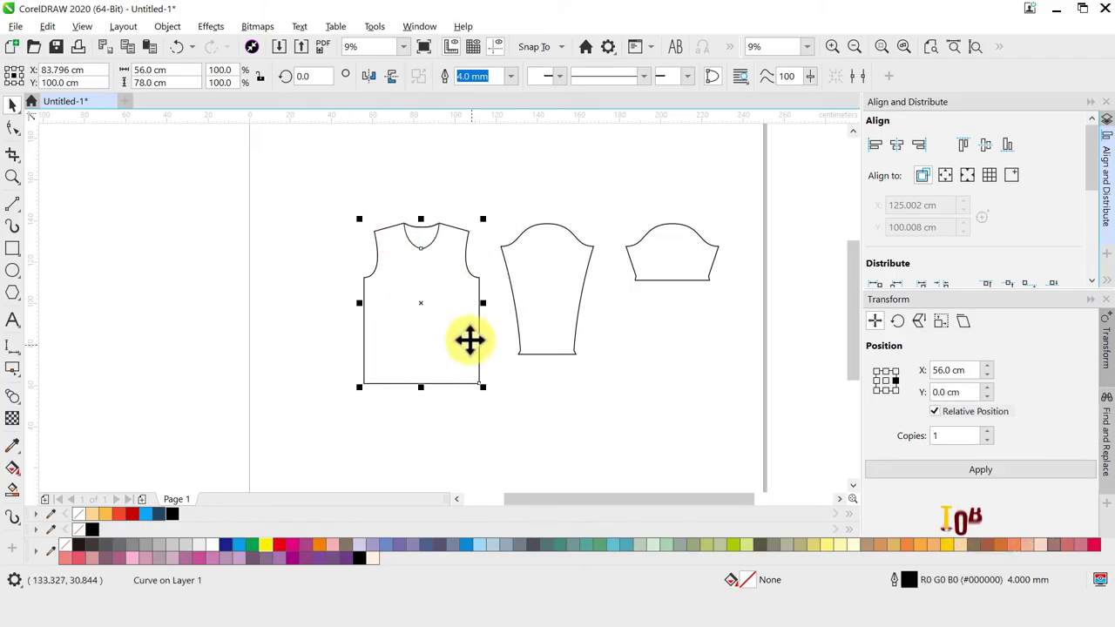
{"action": "left_click_drag", "start_coordinate": [471, 339], "coordinate": [350, 337]}
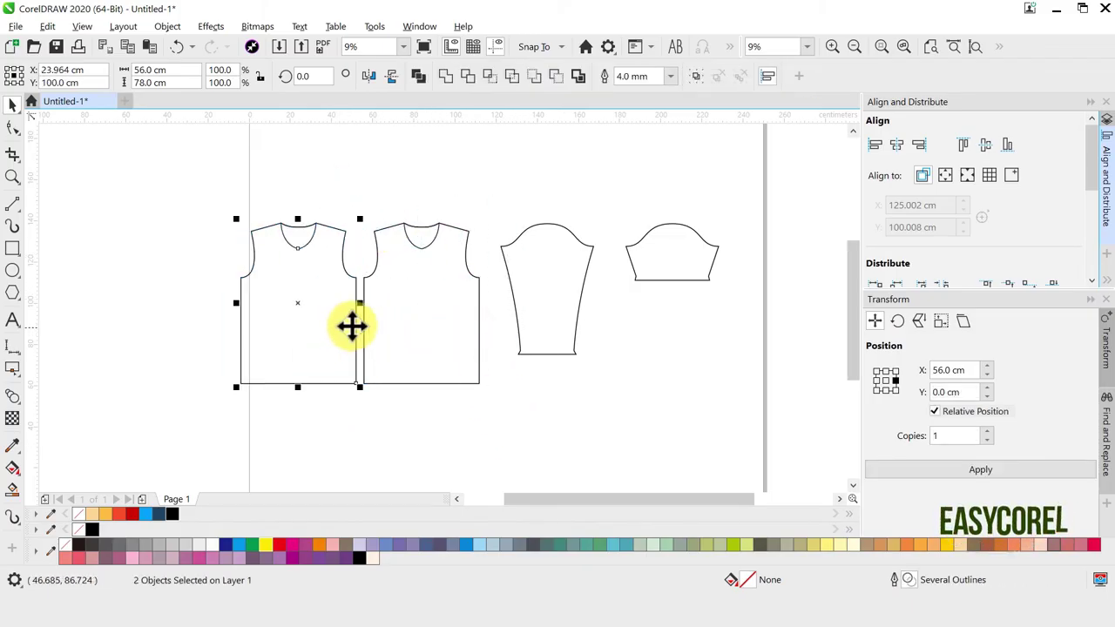
Step: Delete the front neckline curve from the original body to make it the back piece
{"action": "left_click", "coordinate": [377, 185]}
{"action": "left_click", "coordinate": [438, 247]}
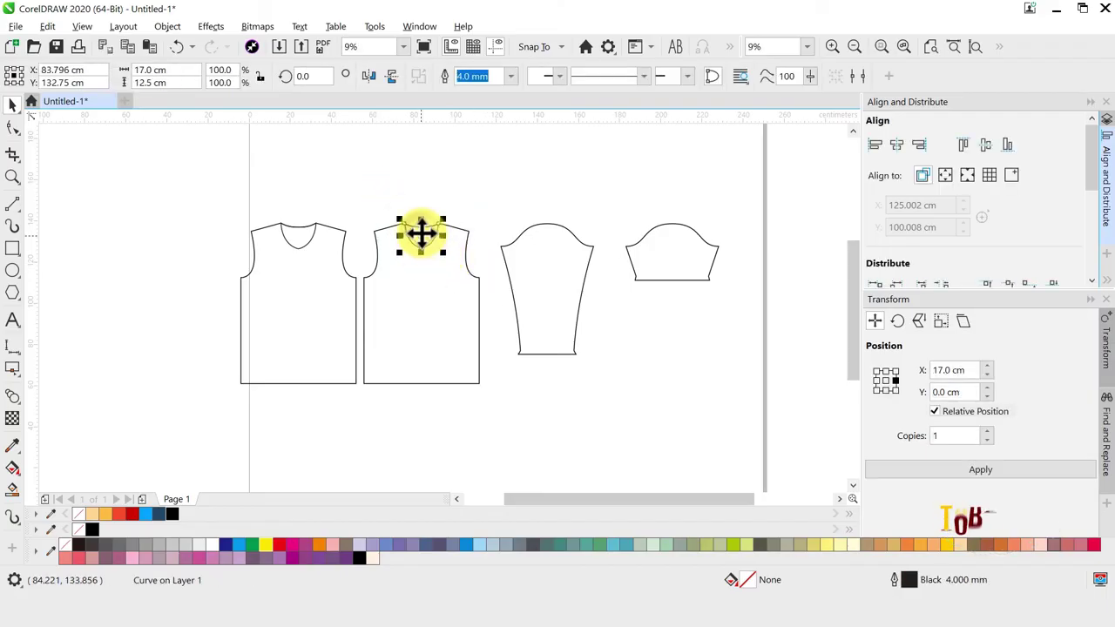
{"action": "right_click", "coordinate": [423, 231]}
{"action": "left_click", "coordinate": [459, 301]}
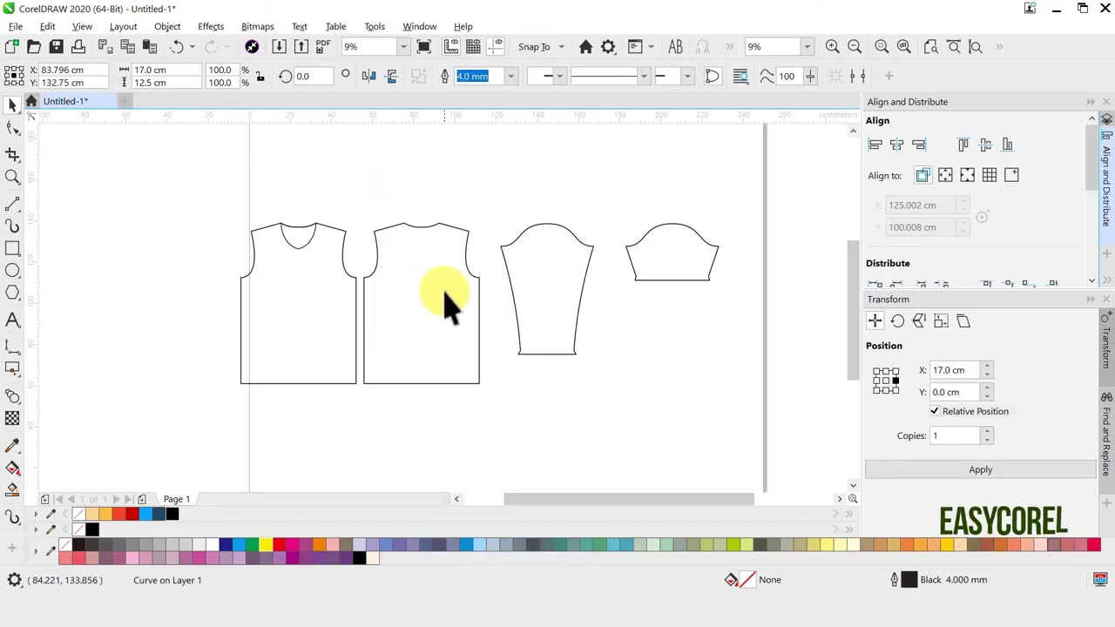
Step: Move the back body piece about 4 cm to the right, away from the front piece
{"action": "scroll", "coordinate": [440, 296], "scroll_direction": "down", "scroll_amount": 2}
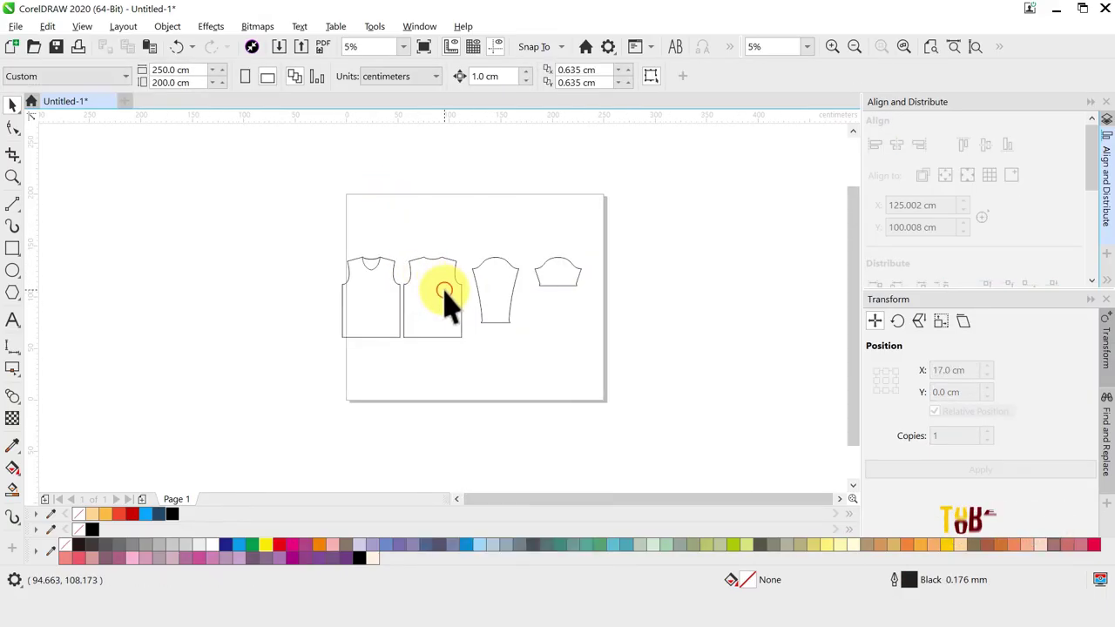
{"action": "scroll", "coordinate": [444, 301], "scroll_direction": "up", "scroll_amount": 2}
{"action": "left_click", "coordinate": [442, 290]}
{"action": "mouse_move", "coordinate": [442, 290]}
{"action": "left_mouse_down"}
{"action": "mouse_move", "coordinate": [455, 301]}
{"action": "mouse_move", "coordinate": [452, 292]}
{"action": "left_mouse_up"}
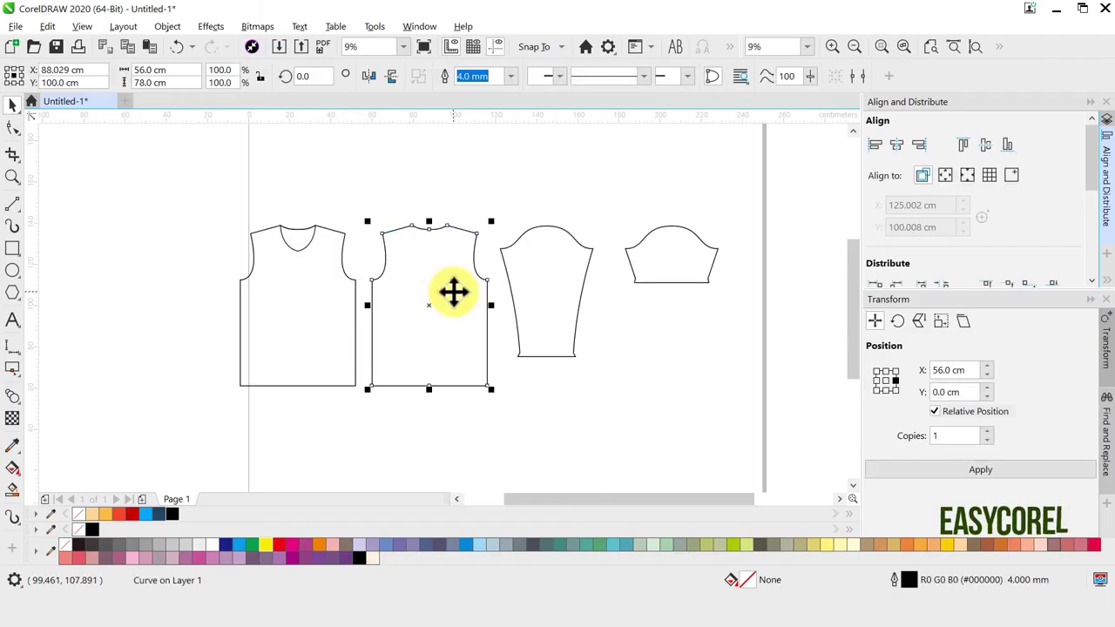
Step: Group the front body piece with its neckline curve
{"action": "scroll", "coordinate": [452, 292], "scroll_direction": "down", "scroll_amount": 2}
{"action": "left_click_drag", "start_coordinate": [296, 227], "coordinate": [413, 374]}
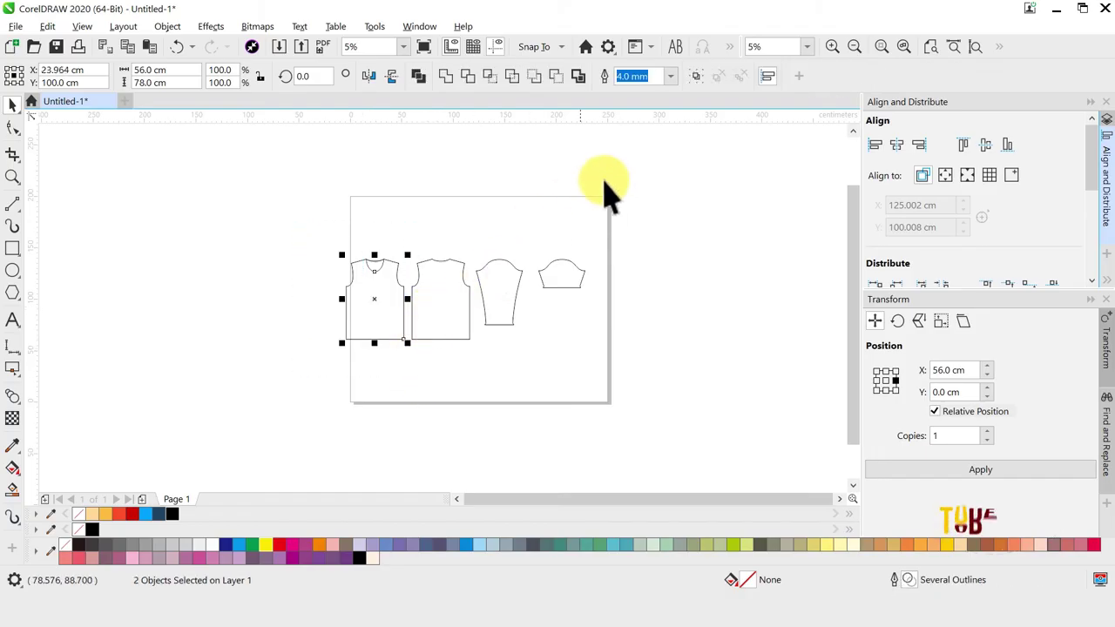
{"action": "key", "text": "ctrl+g"}
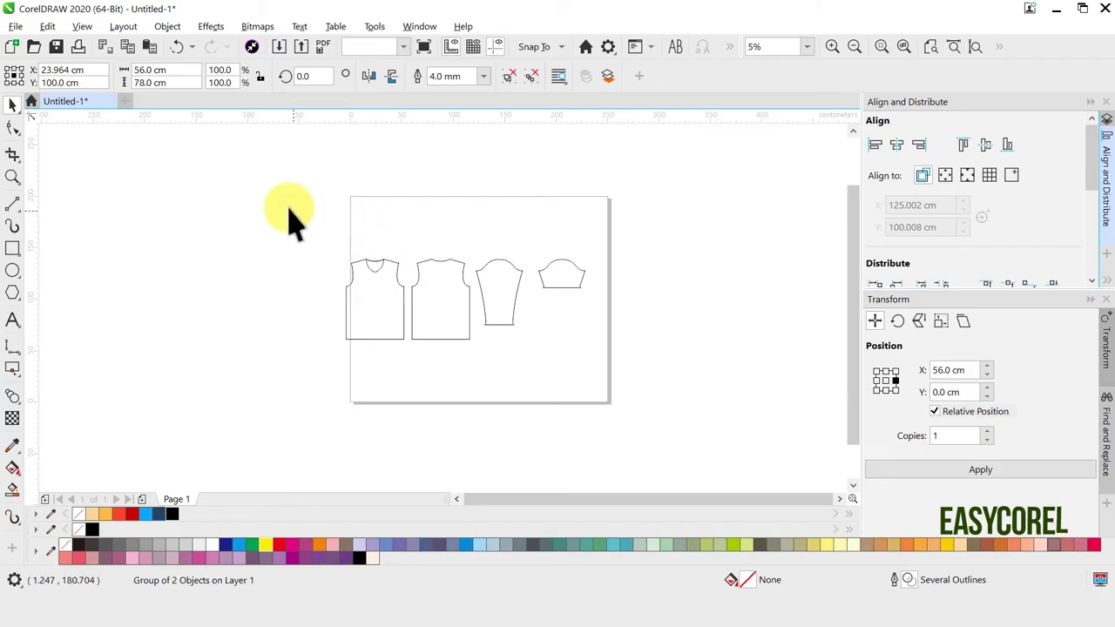
Step: Group all four pattern pieces, centre the group horizontally on the page, and ungroup it again
{"action": "left_click_drag", "start_coordinate": [290, 213], "coordinate": [646, 352]}
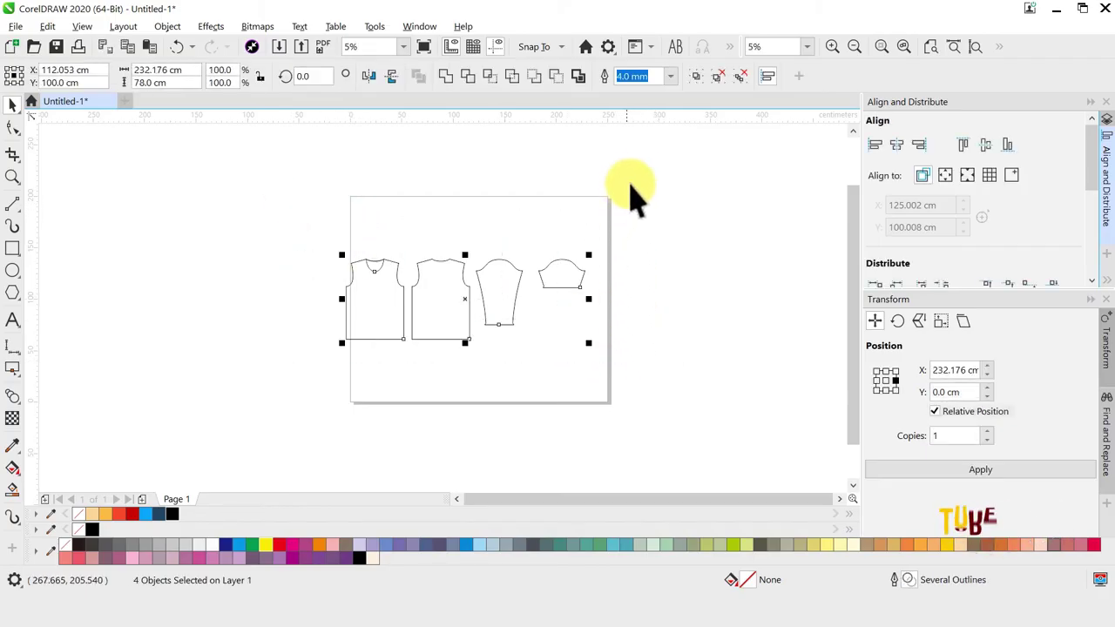
{"action": "left_click", "coordinate": [697, 78]}
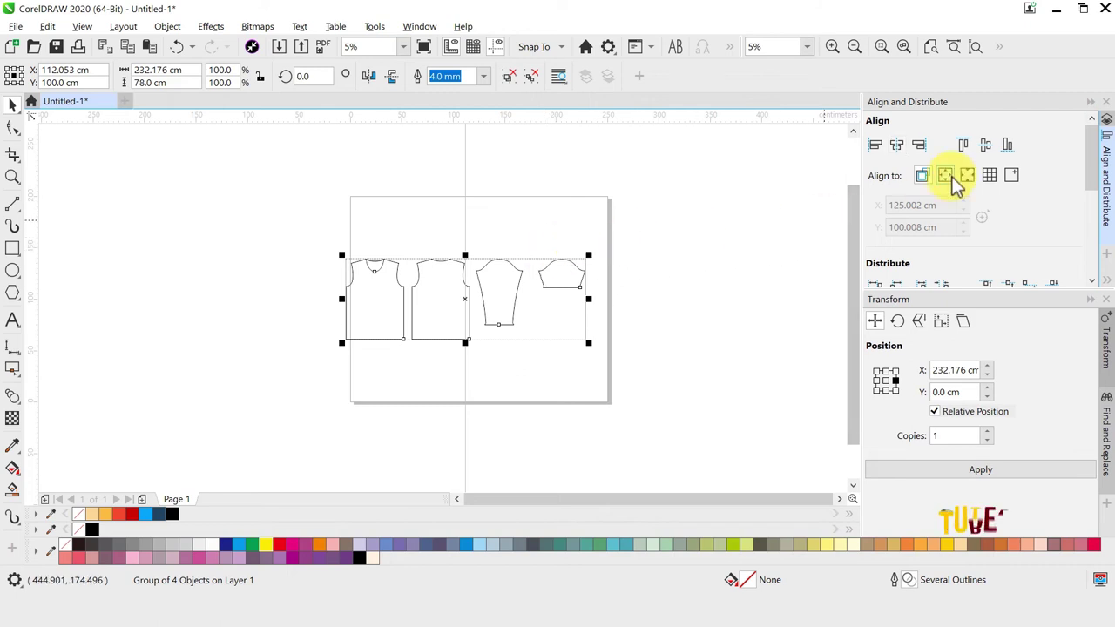
{"action": "left_click", "coordinate": [897, 146]}
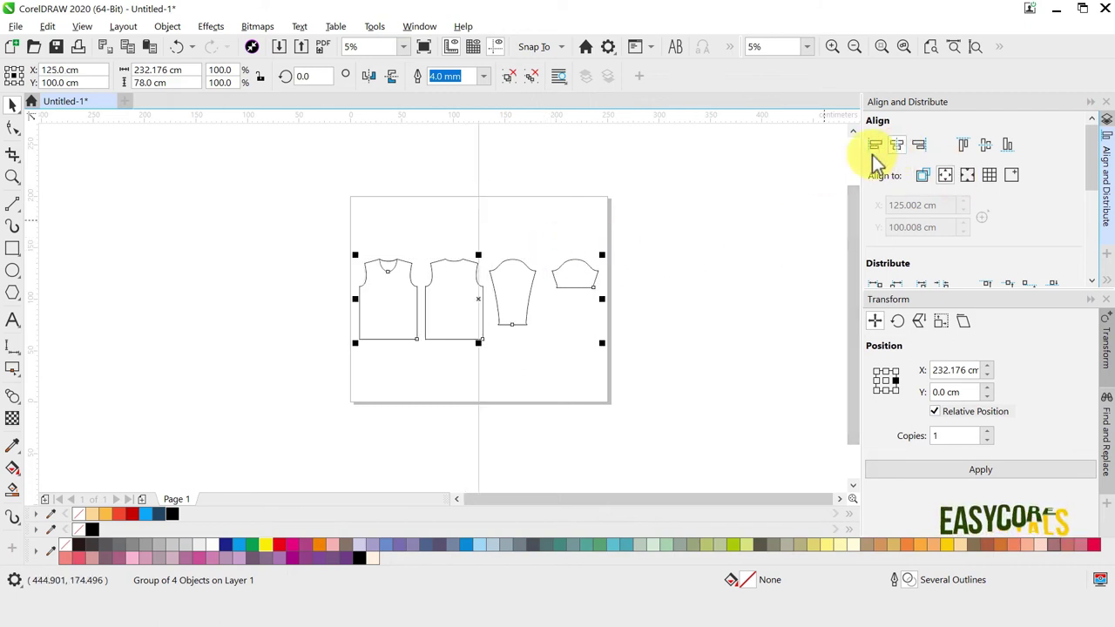
{"action": "left_click", "coordinate": [516, 80]}
{"action": "left_click", "coordinate": [381, 234]}
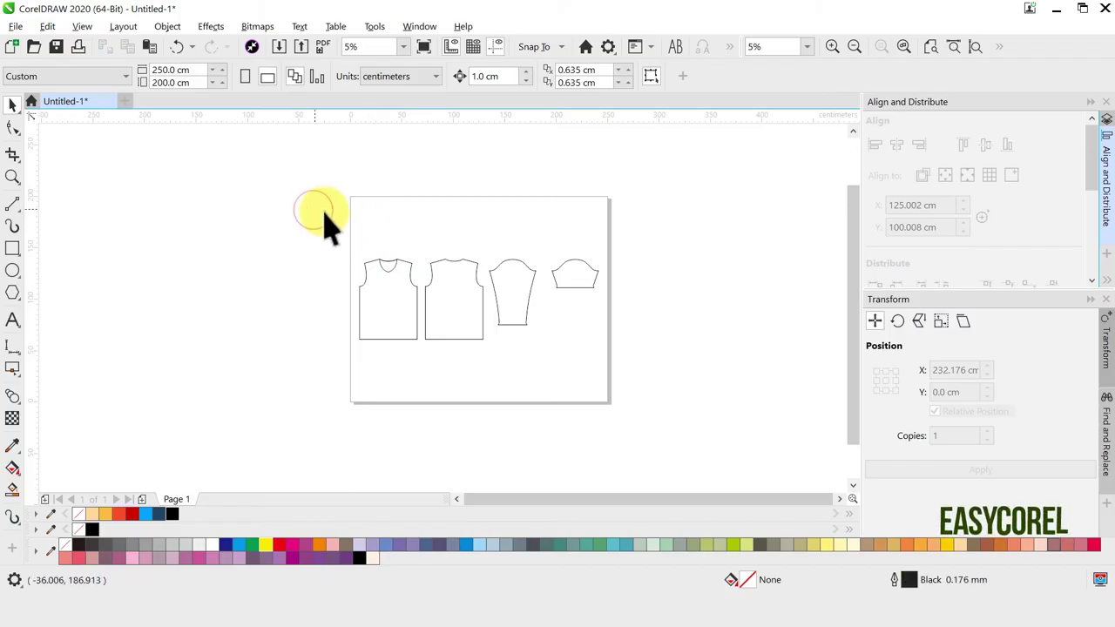
Step: Align all four pattern pieces individually to the page's horizontal and vertical centre so they stack together
{"action": "left_click_drag", "start_coordinate": [311, 209], "coordinate": [628, 384]}
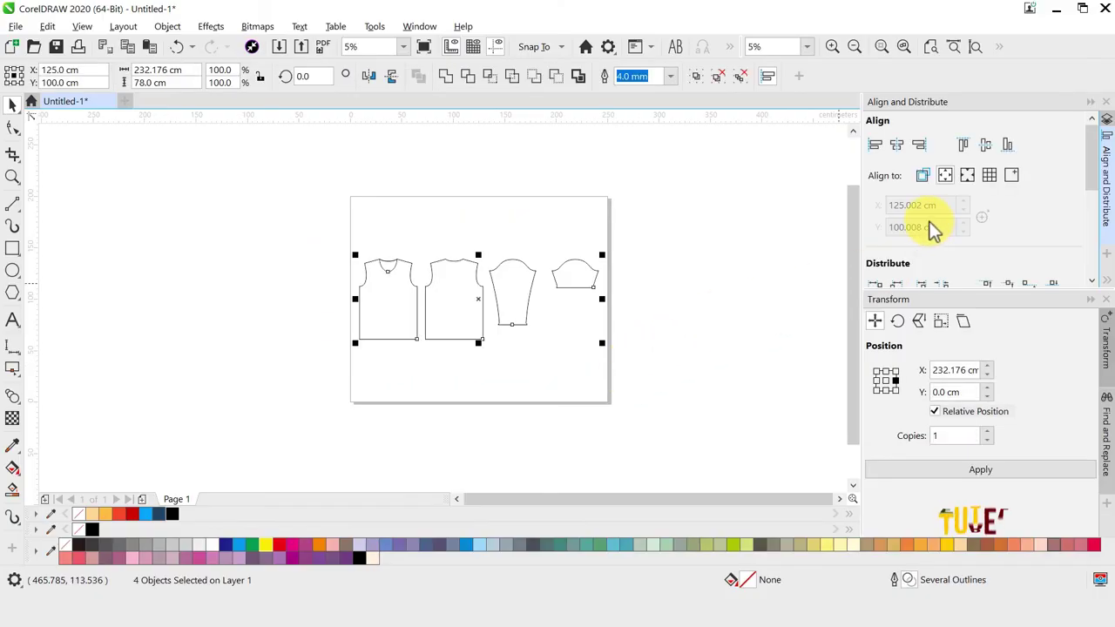
{"action": "left_click", "coordinate": [983, 148]}
{"action": "left_click", "coordinate": [897, 147]}
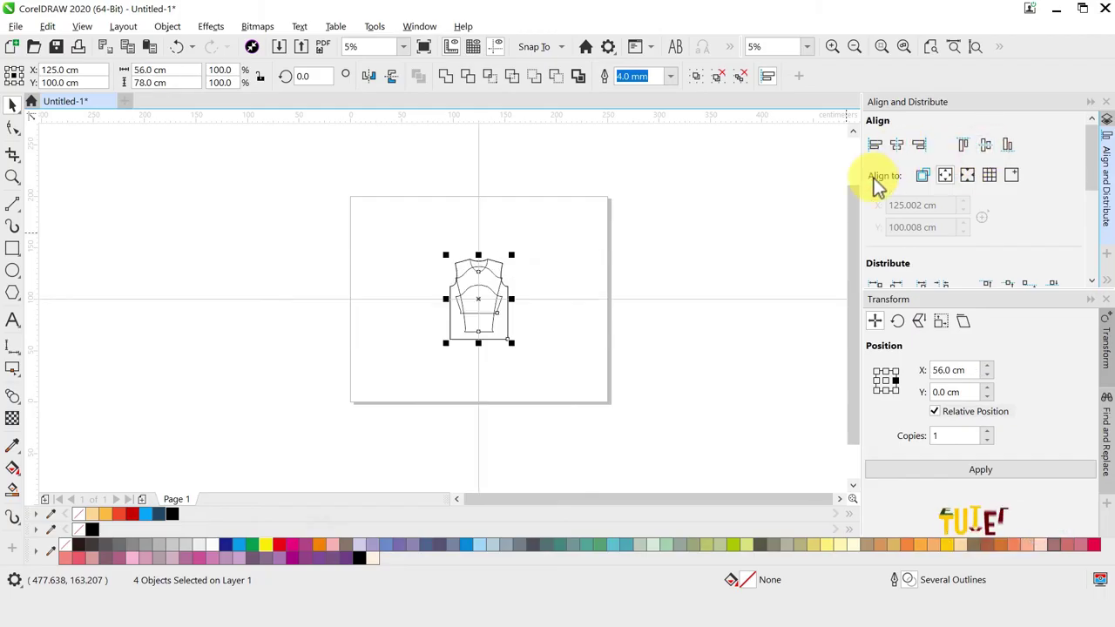
{"action": "left_click", "coordinate": [583, 261]}
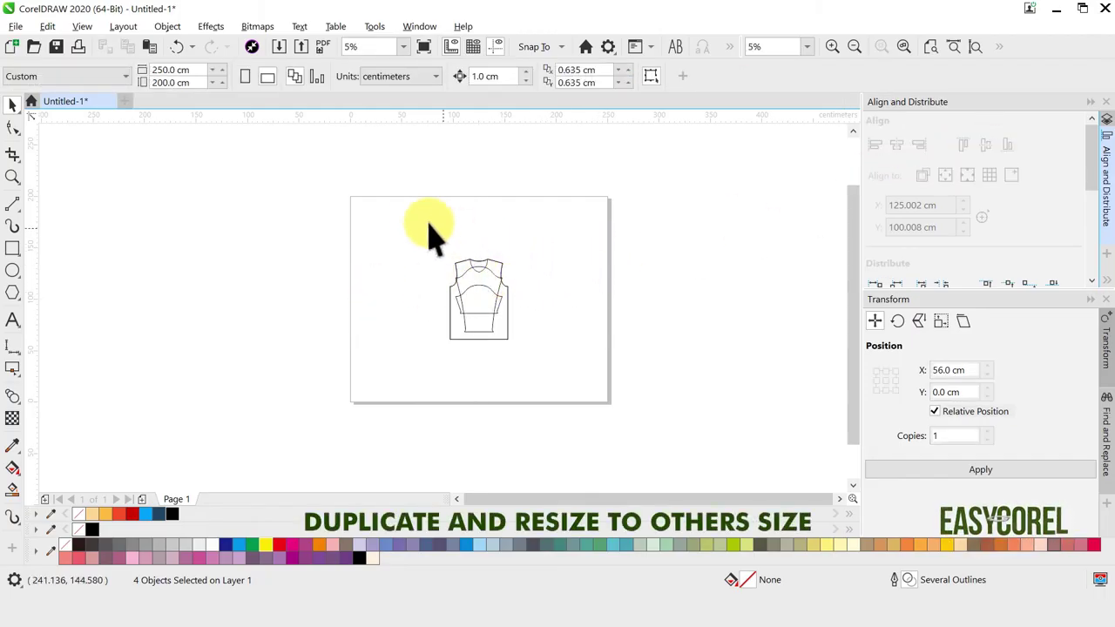
Step: Duplicate the stacked pattern set directly above the original and resize the copy to 52 × 75 cm
{"action": "left_click_drag", "start_coordinate": [429, 225], "coordinate": [565, 406]}
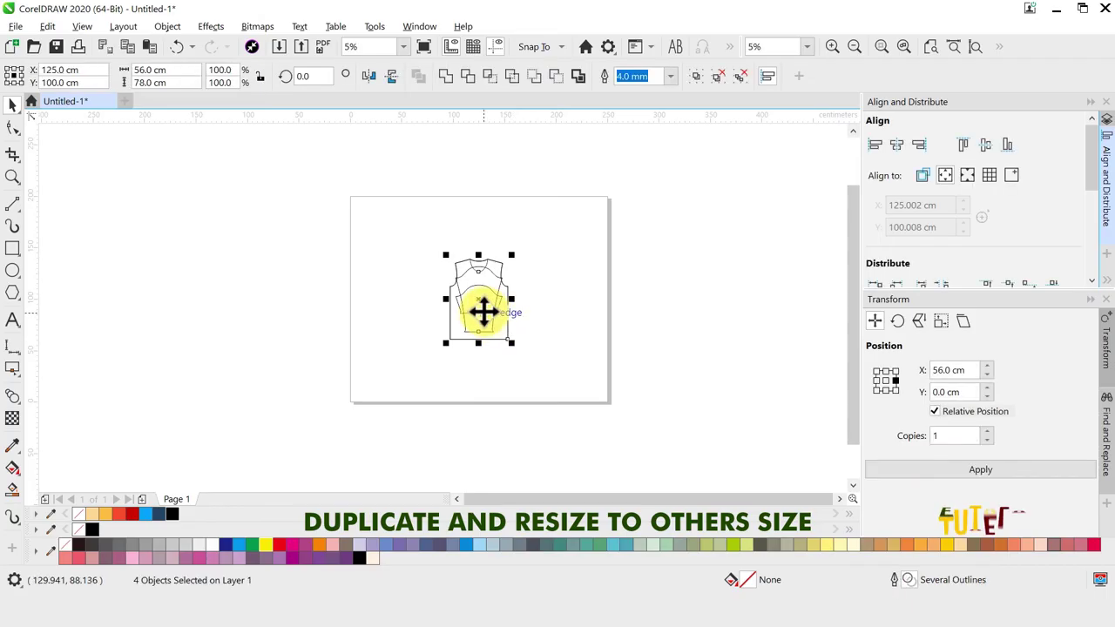
{"action": "left_click_drag", "start_coordinate": [483, 311], "coordinate": [485, 221]}
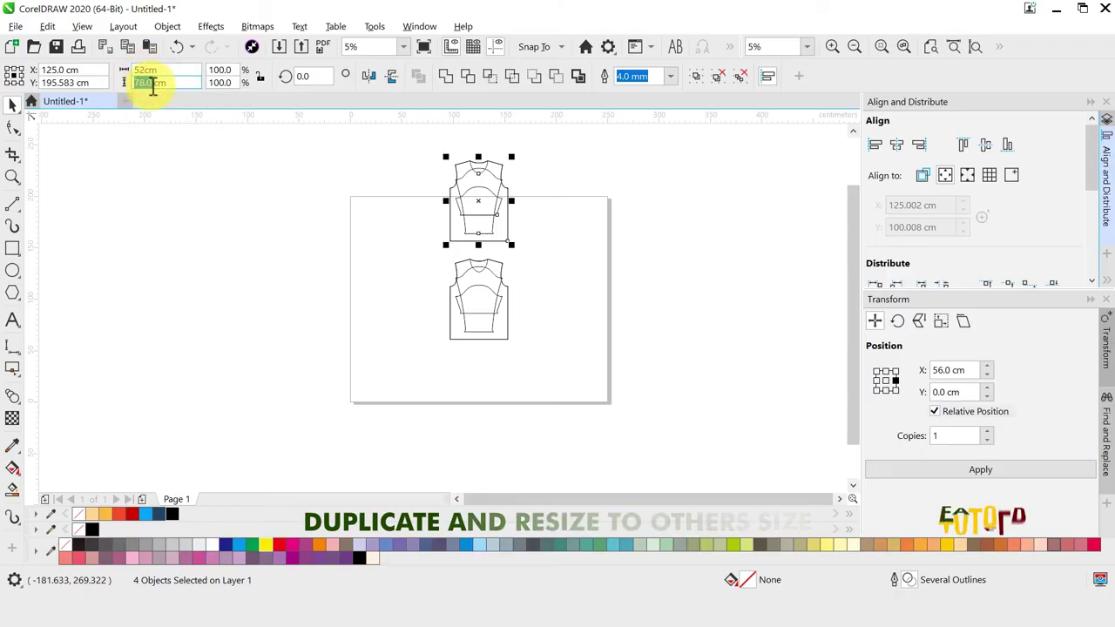
{"action": "type", "text": "75cm"}
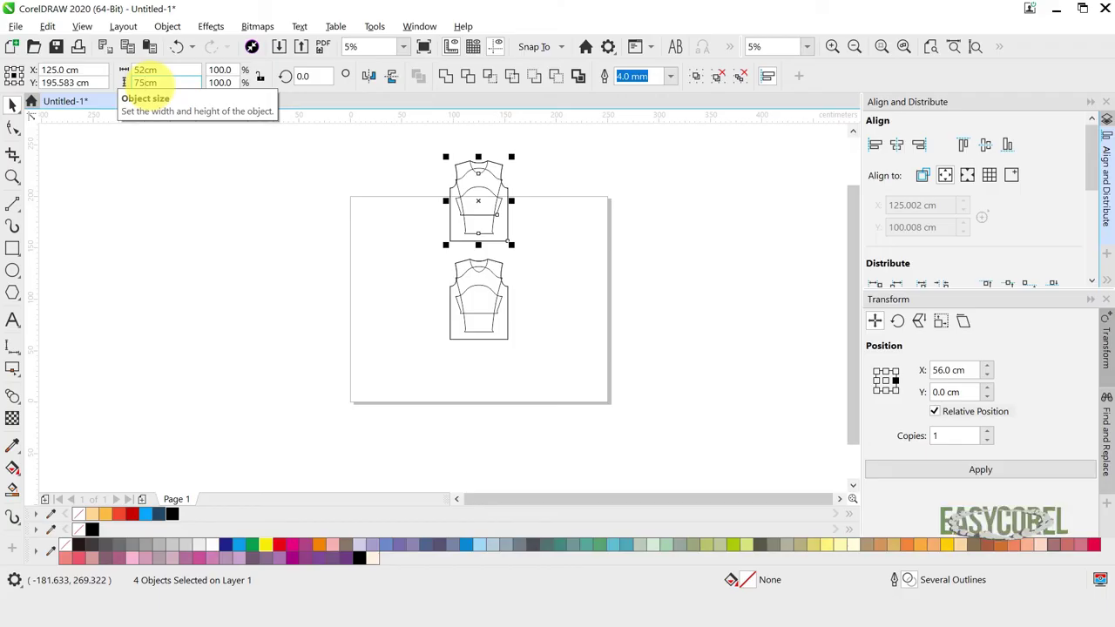
{"action": "key", "text": "Return"}
Step: Duplicate the 52 × 75 cm pattern set directly above itself and resize the copy to 50 × 73 cm
{"action": "scroll", "coordinate": [522, 248], "scroll_direction": "down", "scroll_amount": 2}
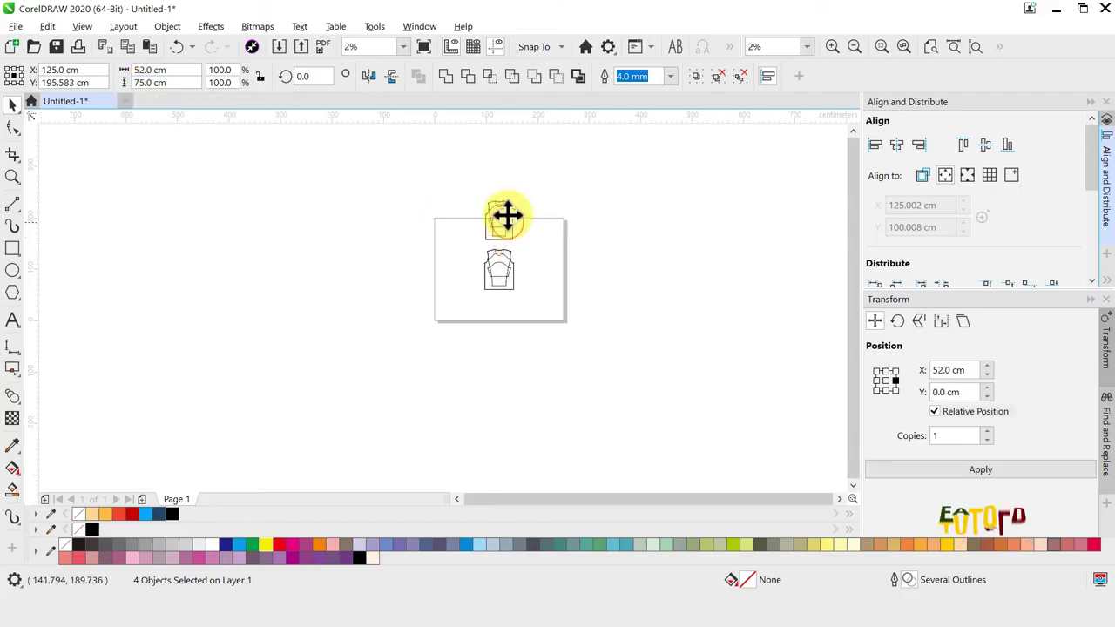
{"action": "left_click_drag", "start_coordinate": [506, 215], "coordinate": [500, 181]}
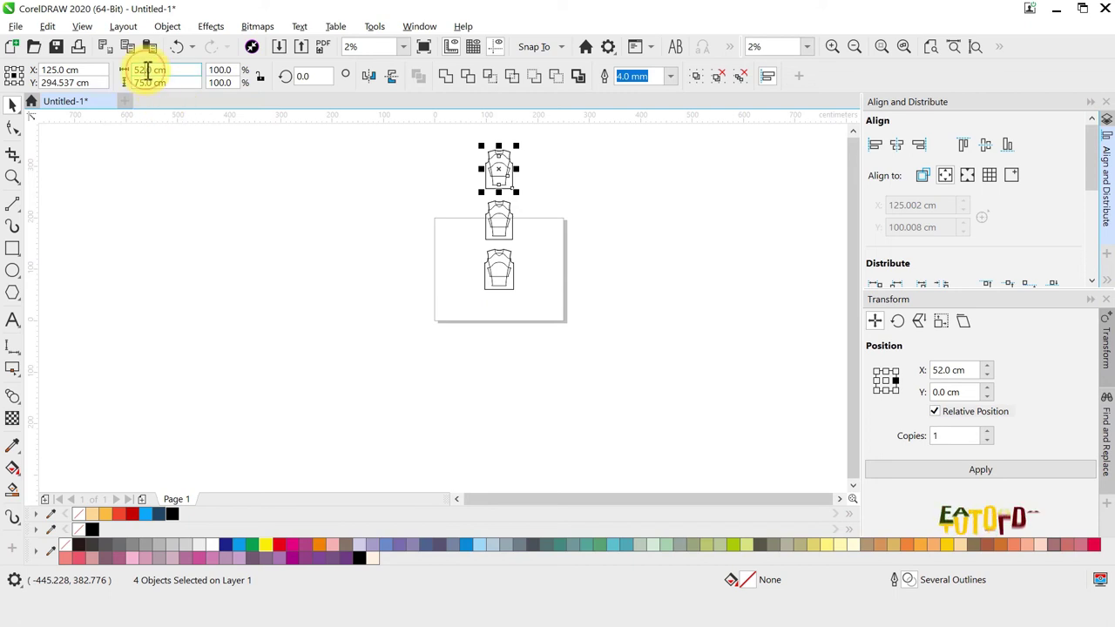
{"action": "type", "text": "5"}
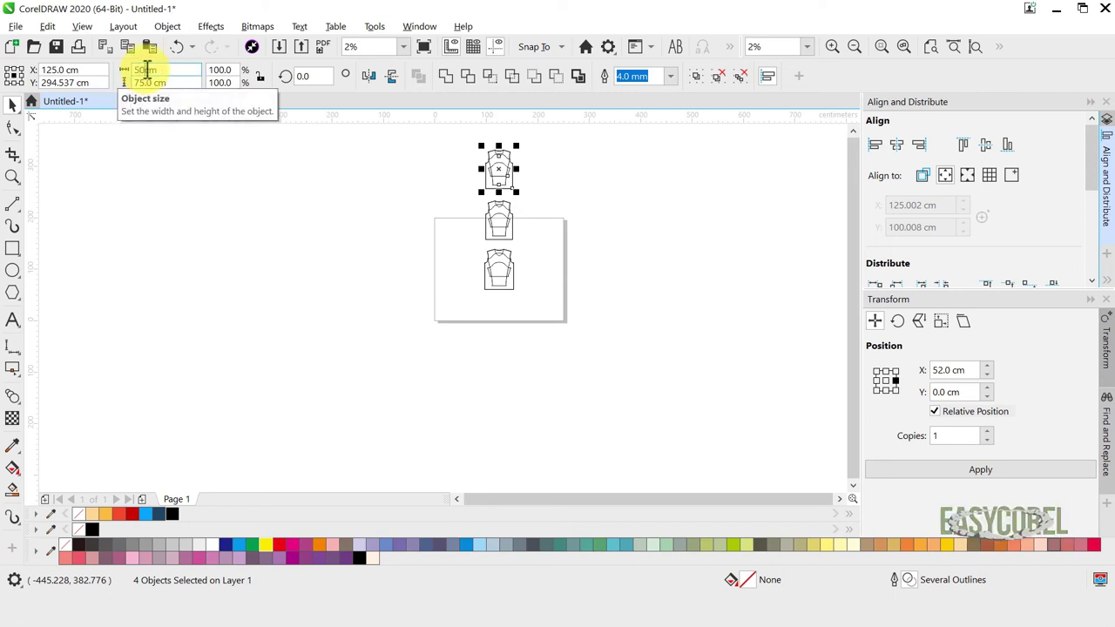
{"action": "double_click", "coordinate": [146, 81]}
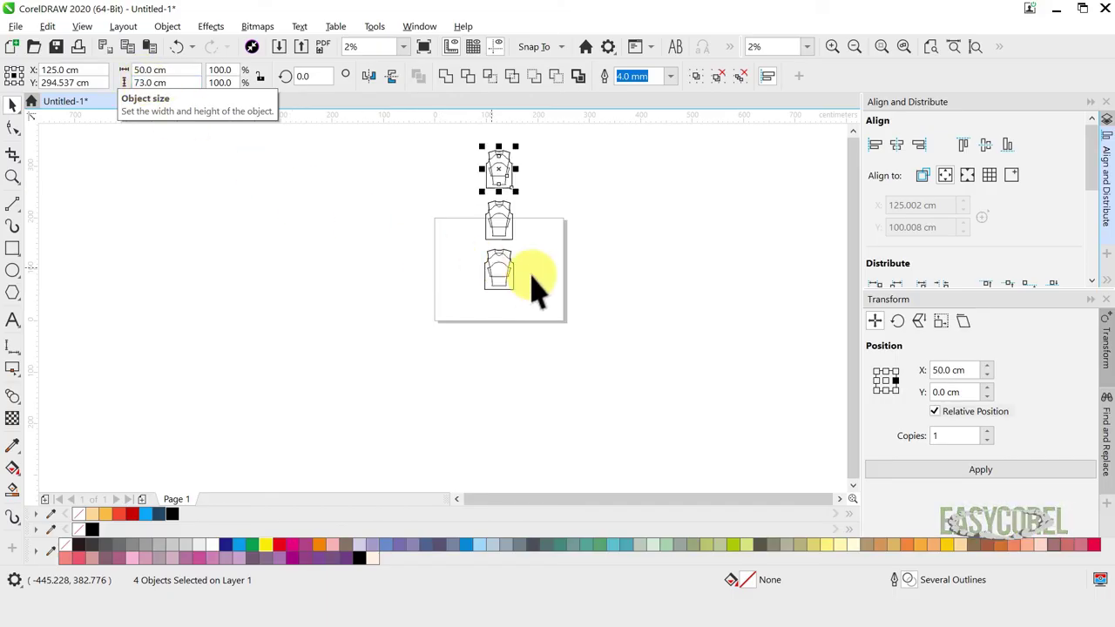
Step: Duplicate the original pattern set directly below itself and enlarge the copy by 2 cm each way to 58 × 80 cm
{"action": "left_click", "coordinate": [501, 274]}
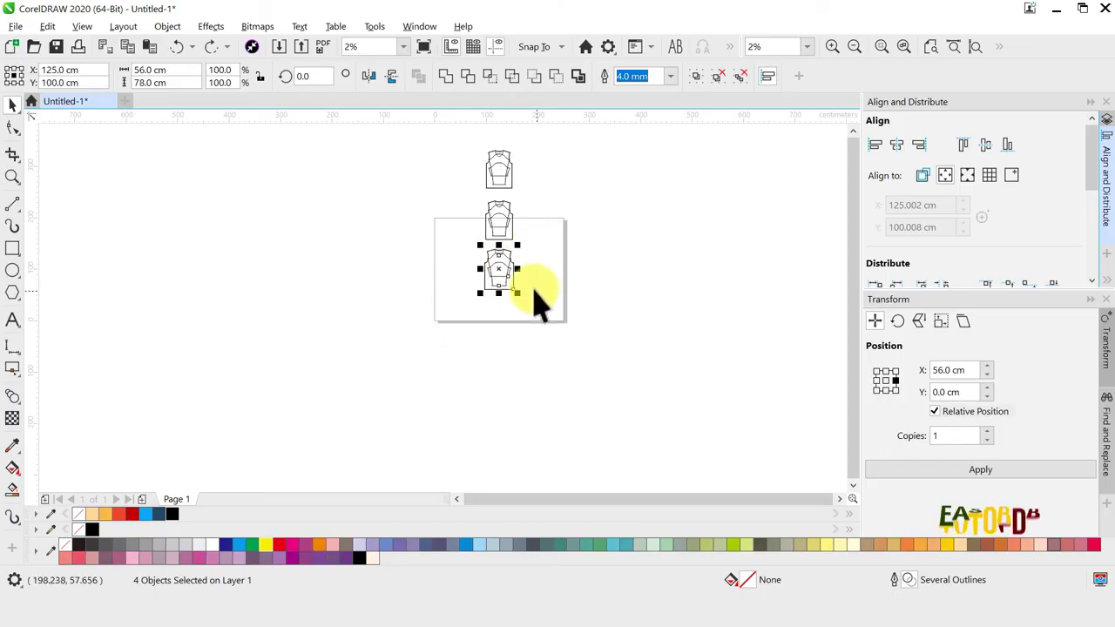
{"action": "left_click_drag", "start_coordinate": [502, 264], "coordinate": [503, 318]}
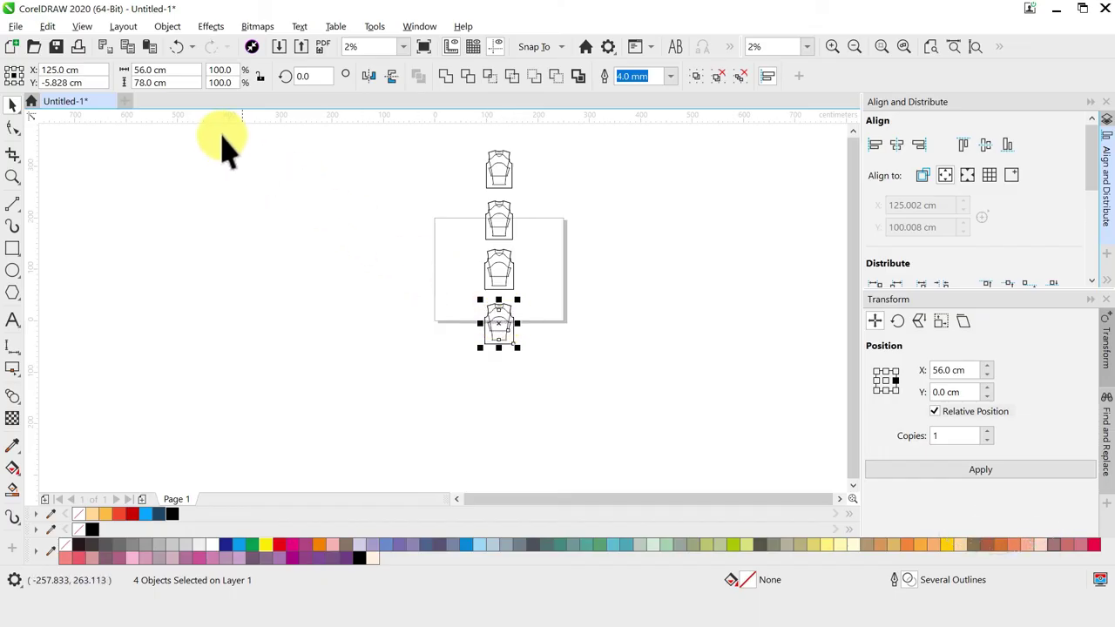
{"action": "type", "text": "2"}
{"action": "left_click", "coordinate": [189, 81]}
{"action": "type", "text": "2"}
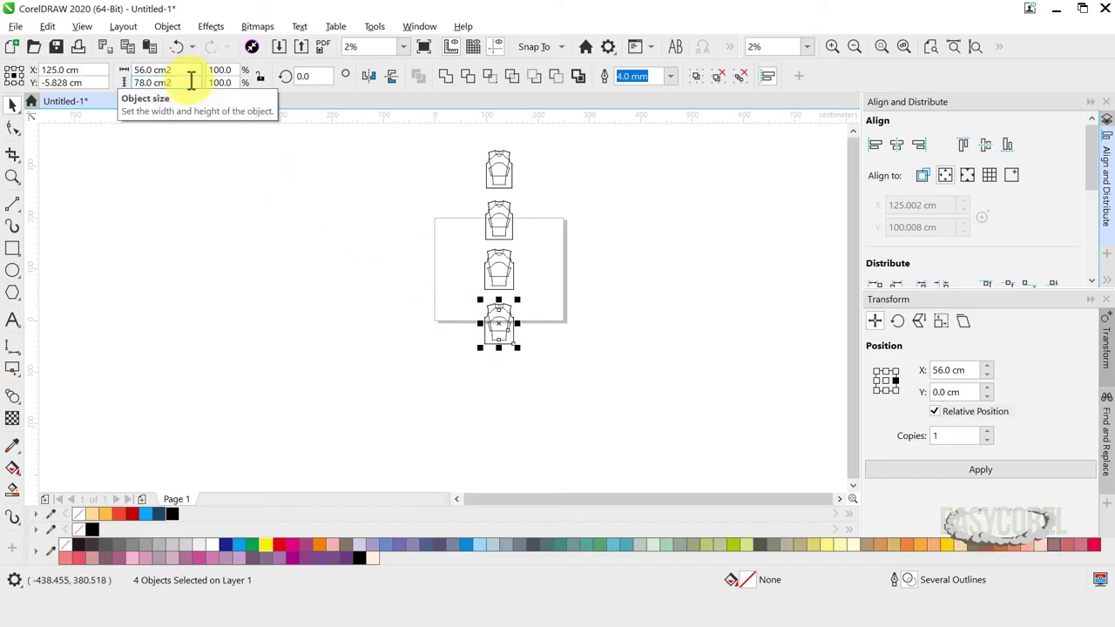
{"action": "key", "text": "Return"}
Step: Duplicate the 58 × 80 cm pattern set directly below itself and enlarge the copy to 60 × 82 cm
{"action": "left_click_drag", "start_coordinate": [497, 319], "coordinate": [500, 380]}
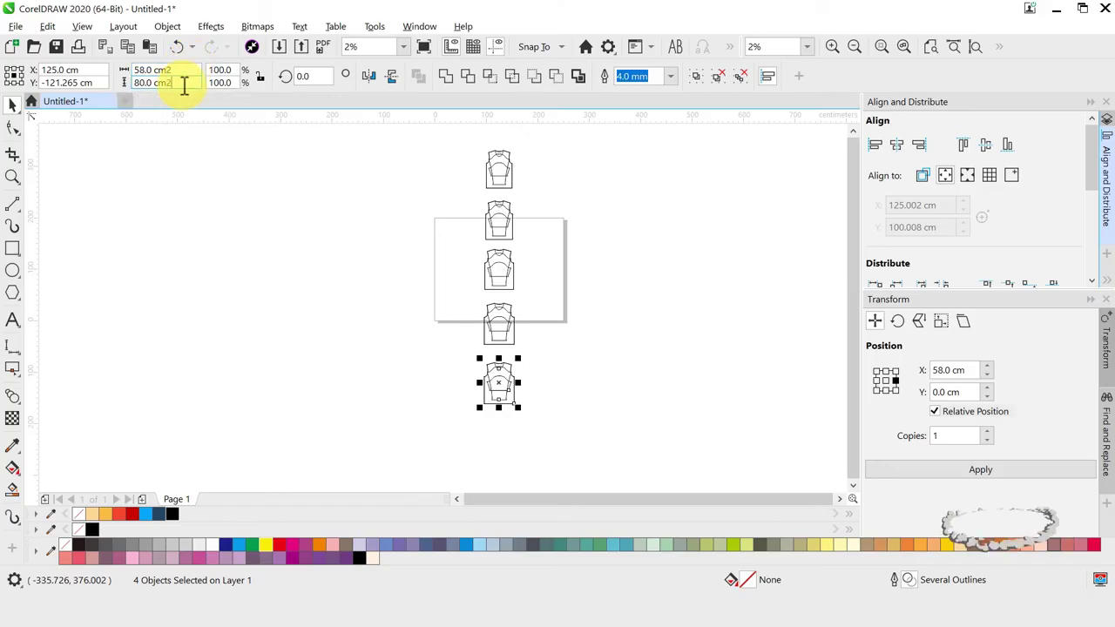
{"action": "left_click", "coordinate": [406, 242]}
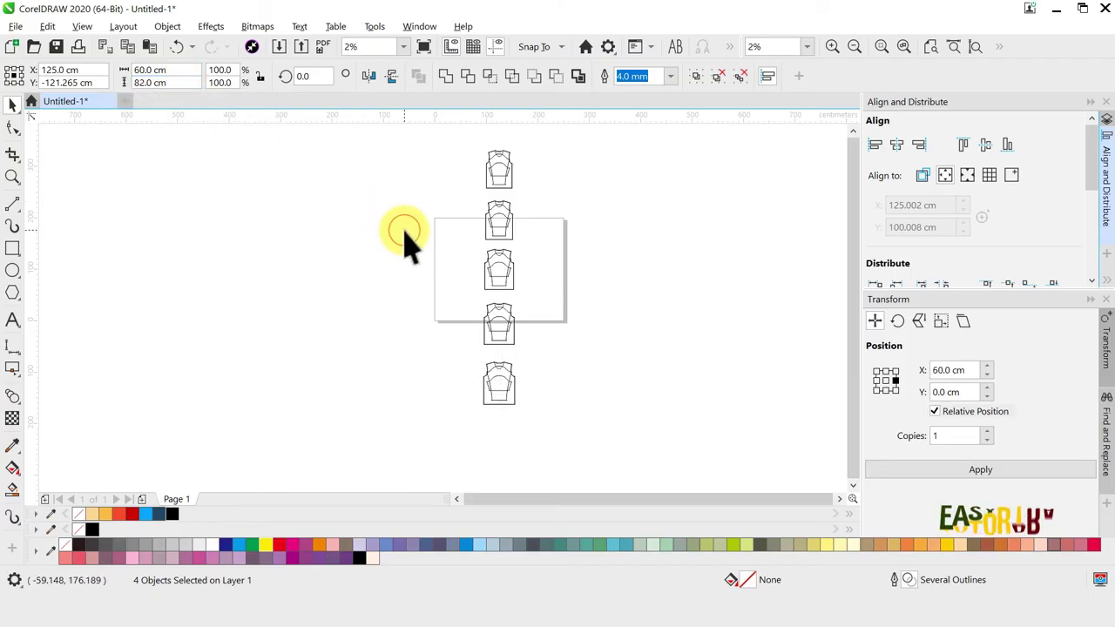
Step: Add a bold 500 pt Arial text label "L" beside the original pattern set, on its left
{"action": "left_click", "coordinate": [13, 320]}
{"action": "left_click", "coordinate": [460, 275]}
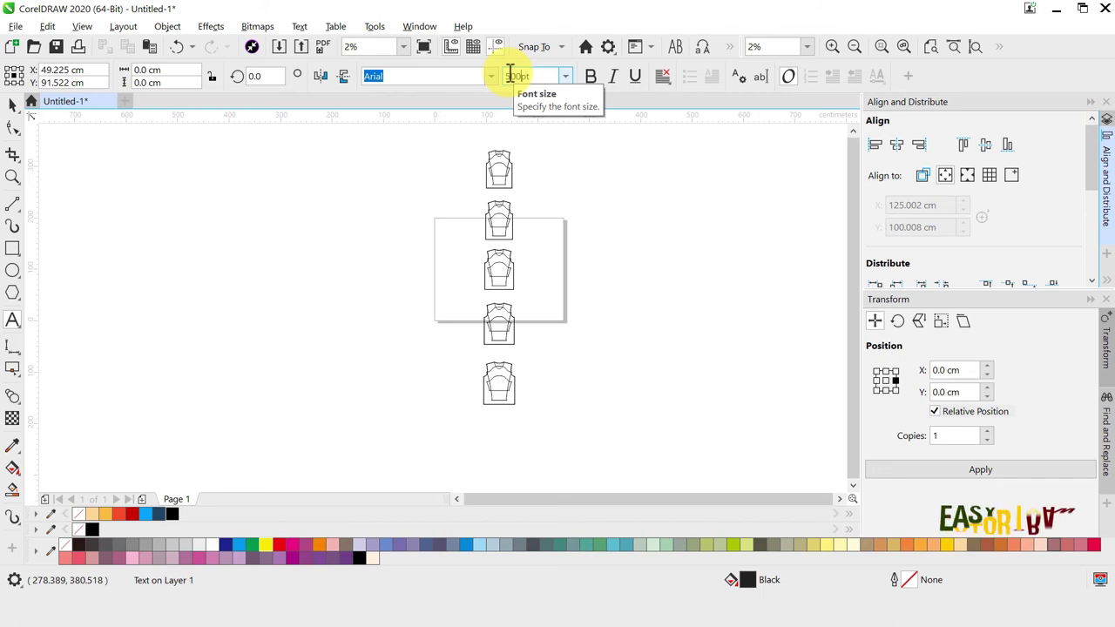
{"action": "left_click", "coordinate": [510, 76]}
{"action": "type", "text": "500pt"}
{"action": "key", "text": "Return"}
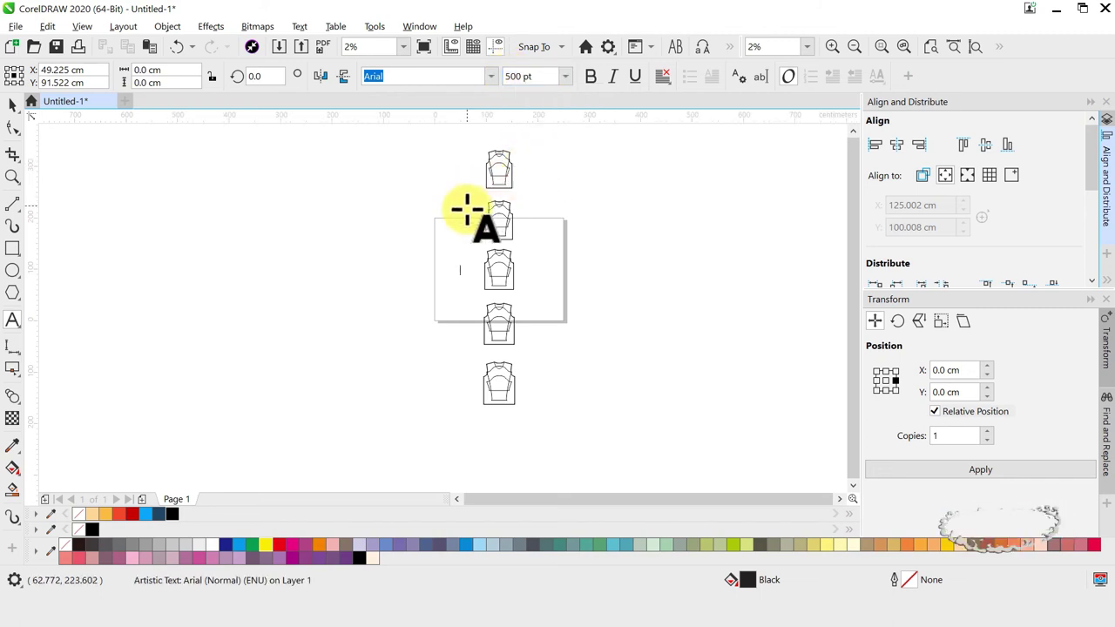
{"action": "type", "text": "L"}
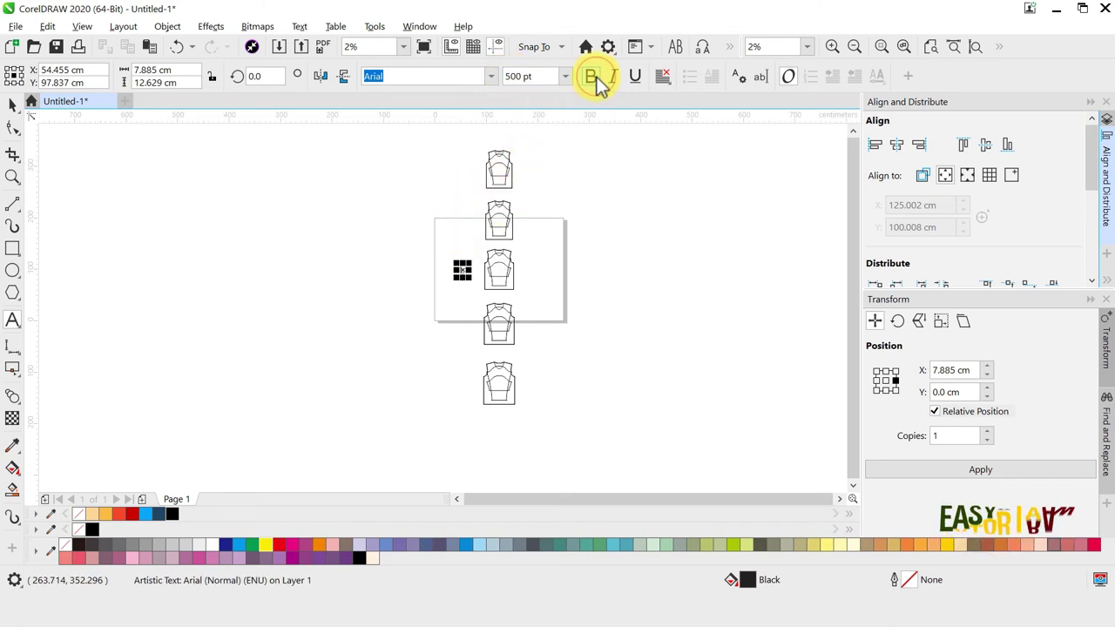
{"action": "left_click", "coordinate": [592, 78]}
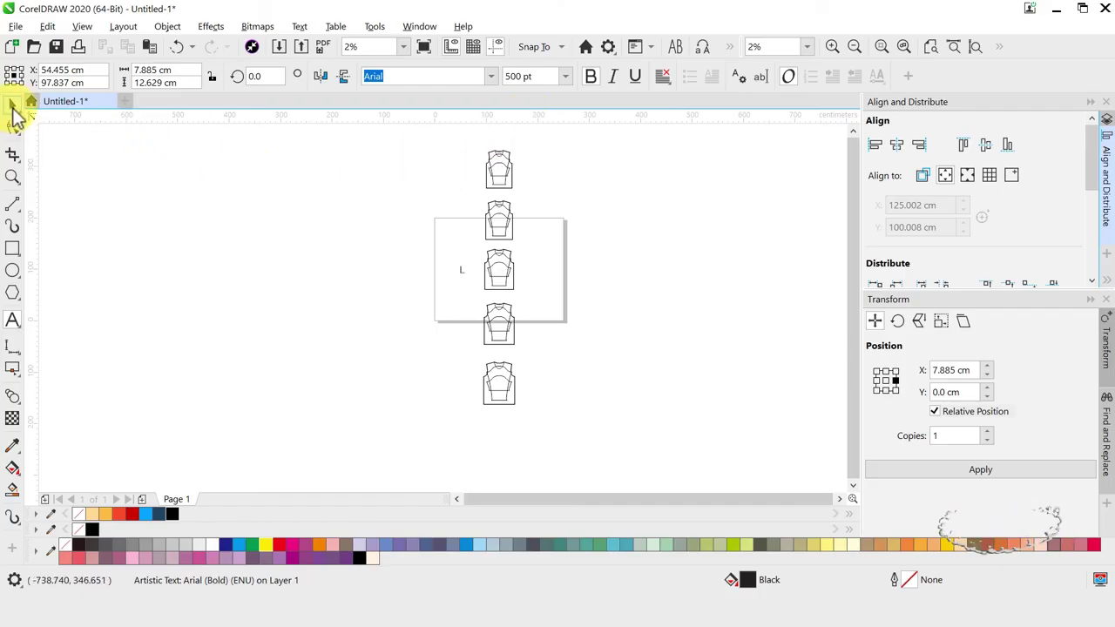
{"action": "left_click", "coordinate": [13, 106]}
Step: Duplicate the L label up beside the 52 × 75 cm set and change the copy's text to "M"
{"action": "scroll", "coordinate": [466, 278], "scroll_direction": "up", "scroll_amount": 2}
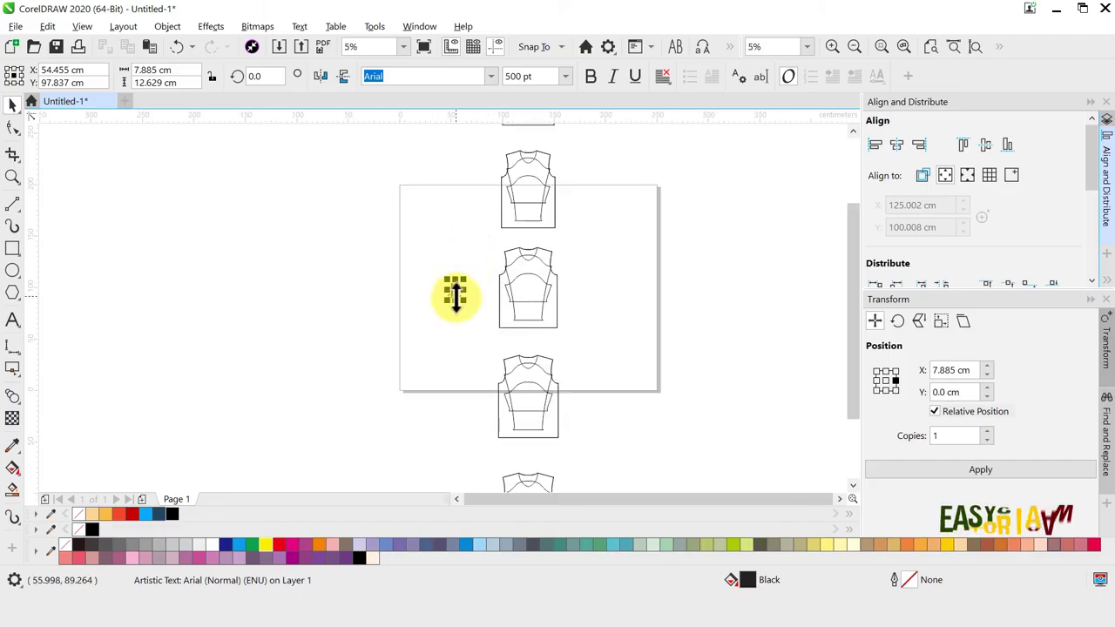
{"action": "left_click_drag", "start_coordinate": [455, 295], "coordinate": [452, 206]}
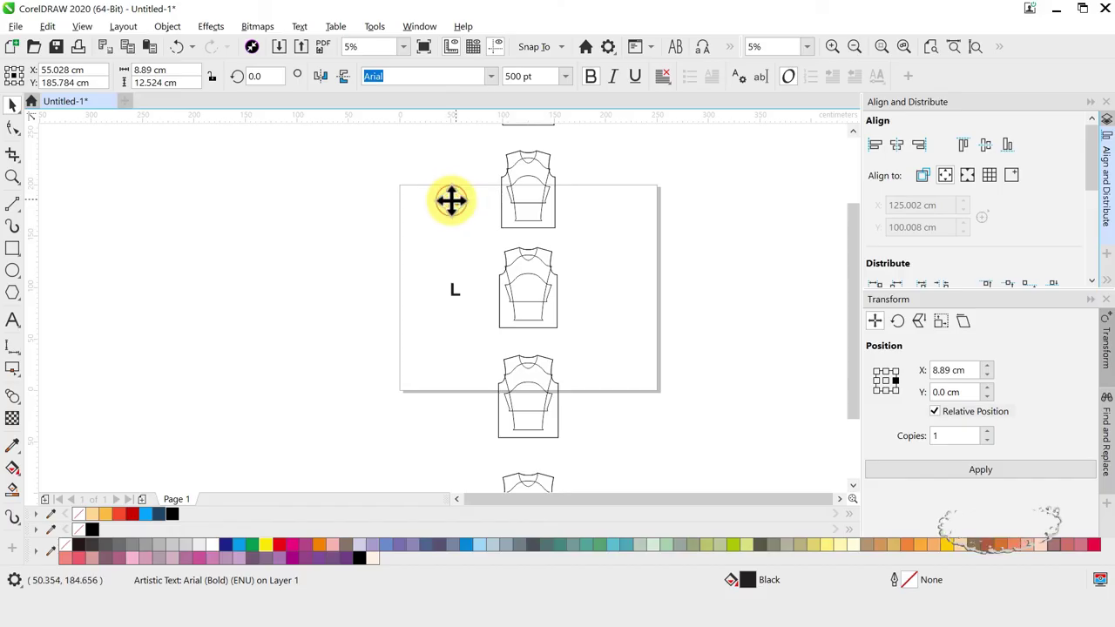
{"action": "key", "text": "F8"}
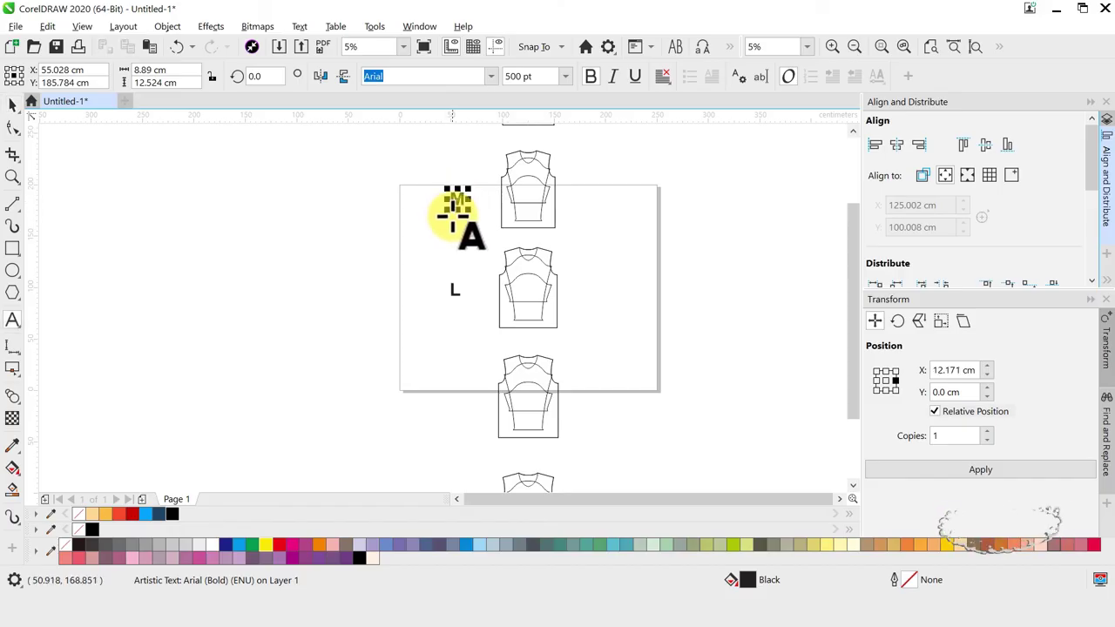
{"action": "key", "text": "ctrl+space"}
Step: Duplicate the M label up beside the 50 × 73 cm set and change the copy's text to "S"
{"action": "scroll", "coordinate": [458, 209], "scroll_direction": "down", "scroll_amount": 2}
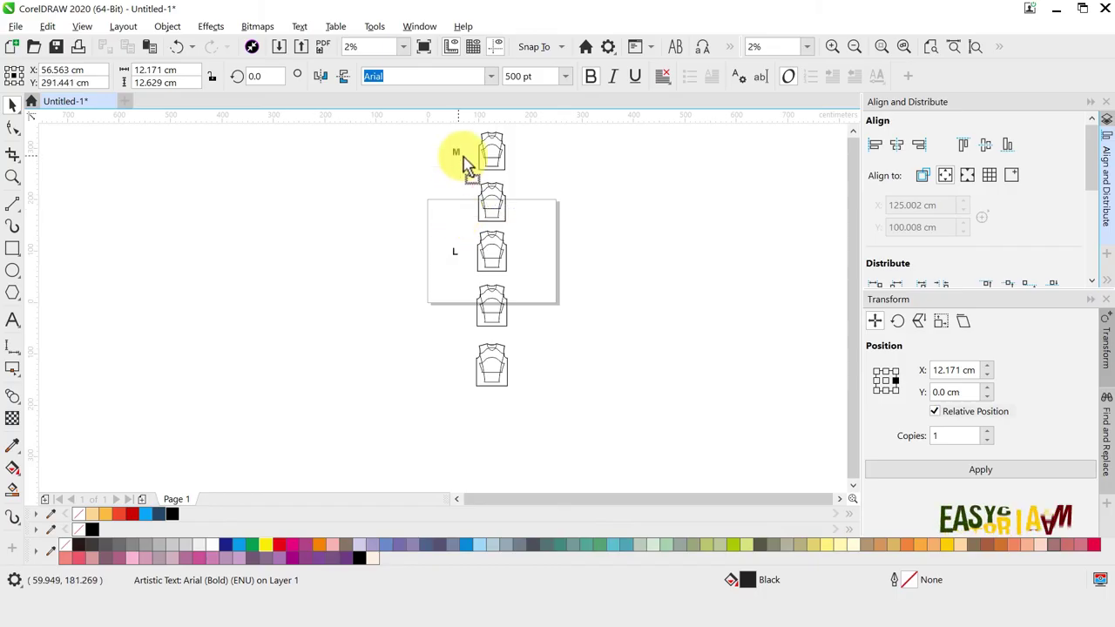
{"action": "left_click_drag", "start_coordinate": [464, 166], "coordinate": [460, 150]}
{"action": "scroll", "coordinate": [460, 149], "scroll_direction": "up", "scroll_amount": 3}
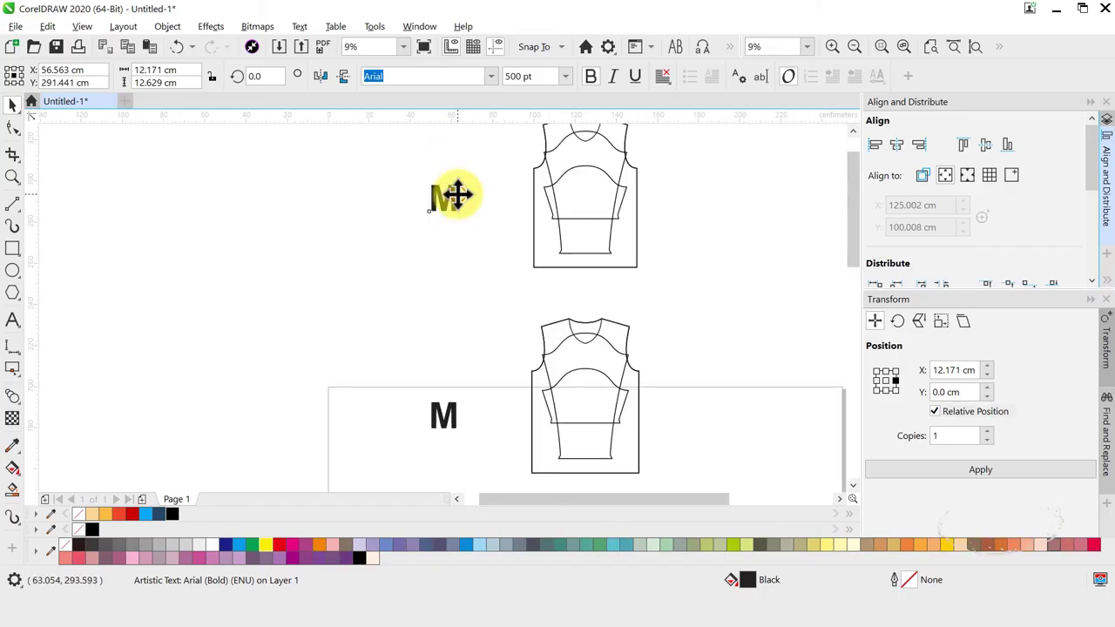
{"action": "type", "text": "S"}
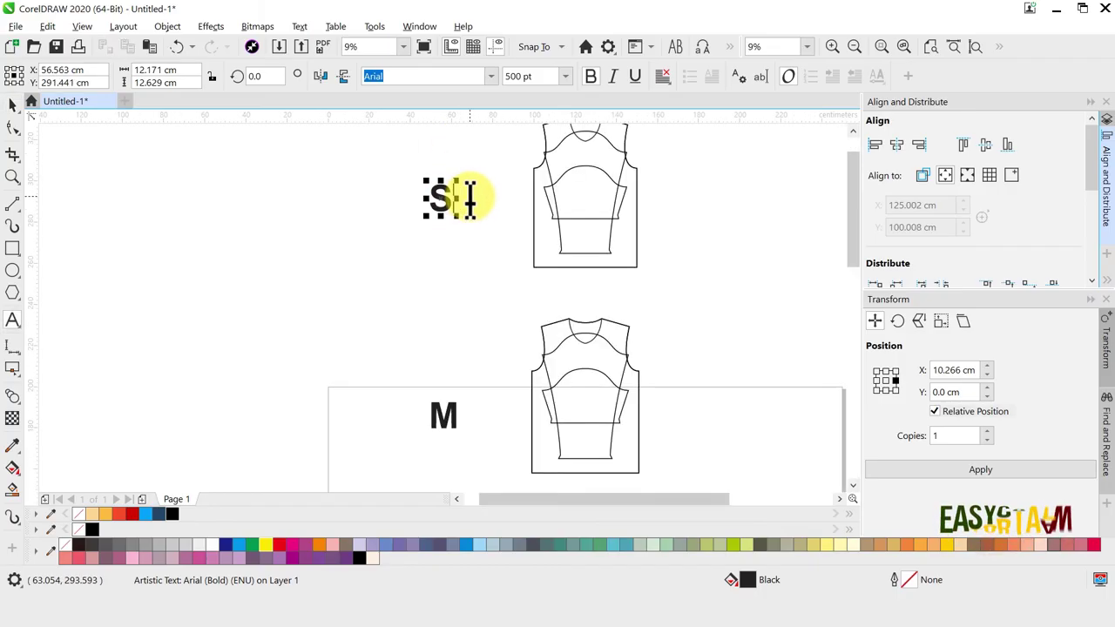
{"action": "key", "text": "ctrl+space"}
Step: Duplicate the L label down beside the 58 × 80 cm set and change the copy's text to "XL"
{"action": "scroll", "coordinate": [470, 204], "scroll_direction": "down", "scroll_amount": 3}
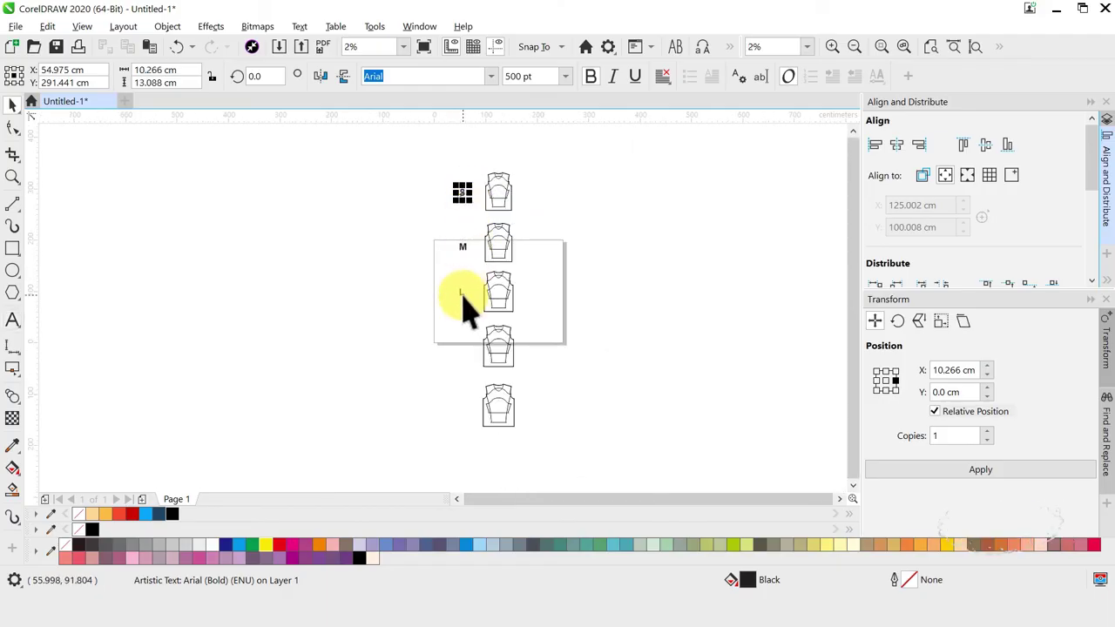
{"action": "left_click_drag", "start_coordinate": [462, 295], "coordinate": [459, 357]}
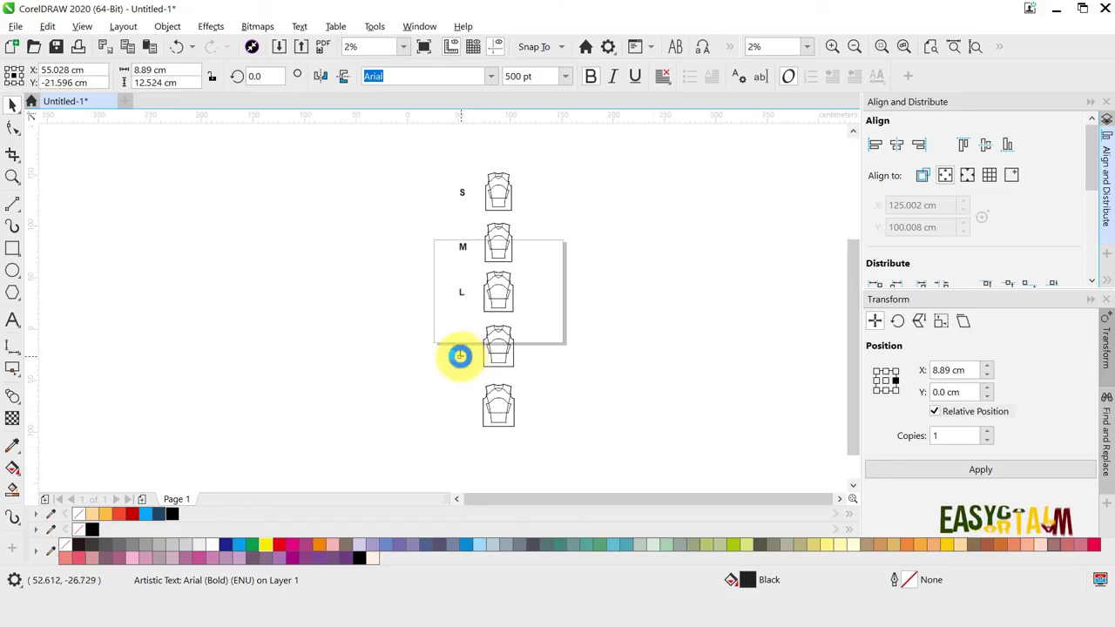
{"action": "scroll", "coordinate": [459, 357], "scroll_direction": "up", "scroll_amount": 3}
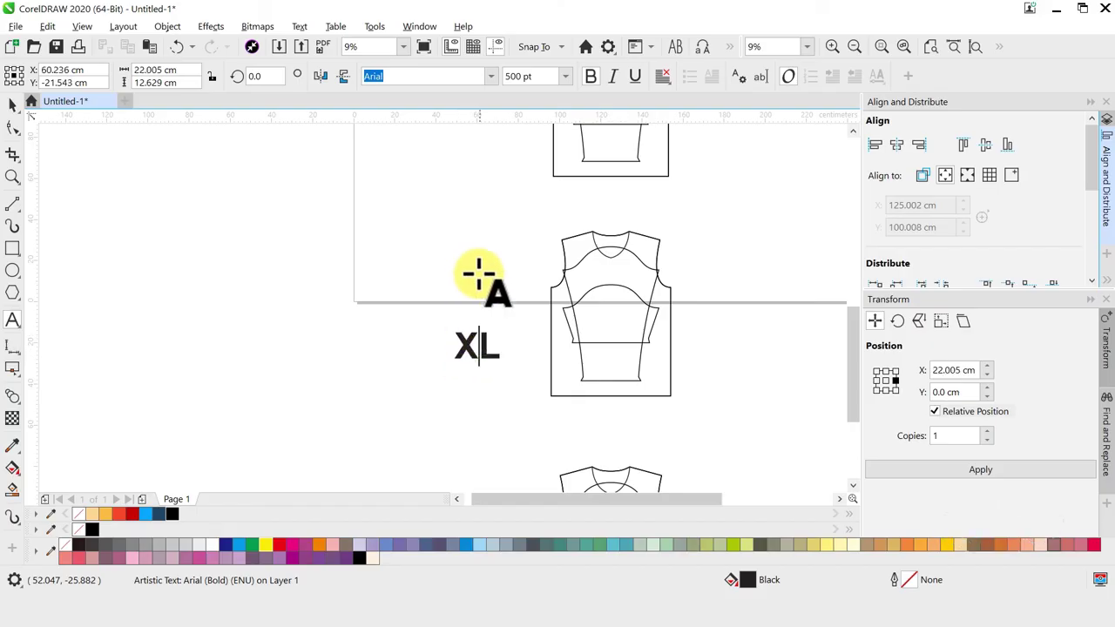
{"action": "key", "text": "ctrl+space"}
Step: Duplicate the XL label down beside the 60 × 82 cm set and change the copy's text to "XXL"
{"action": "scroll", "coordinate": [477, 316], "scroll_direction": "down", "scroll_amount": 2}
{"action": "left_click_drag", "start_coordinate": [476, 307], "coordinate": [485, 405]}
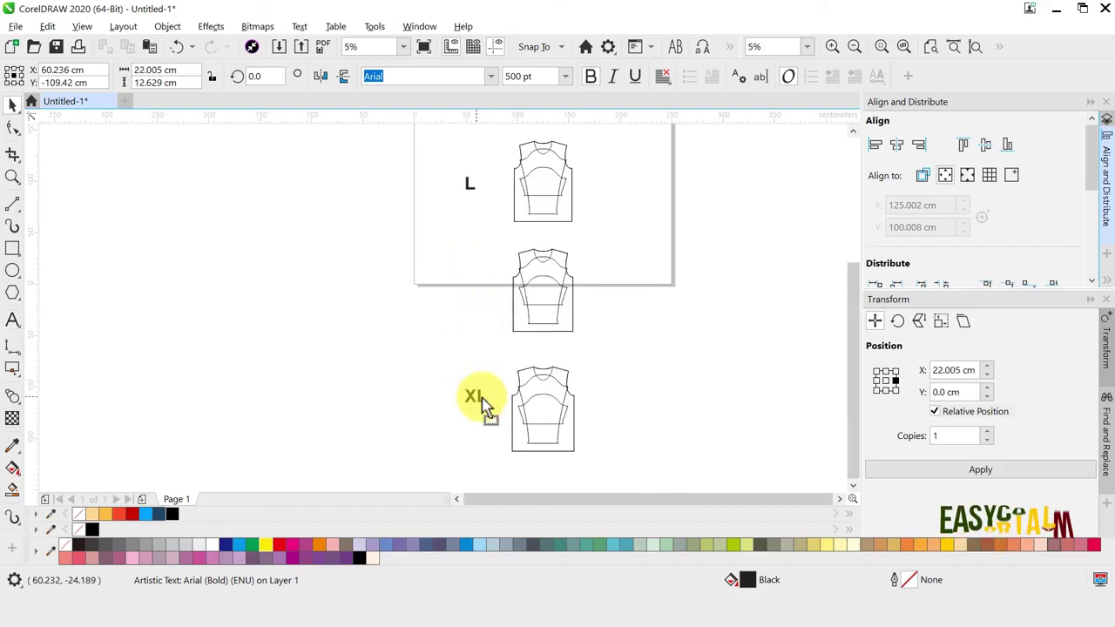
{"action": "scroll", "coordinate": [476, 403], "scroll_direction": "up", "scroll_amount": 2}
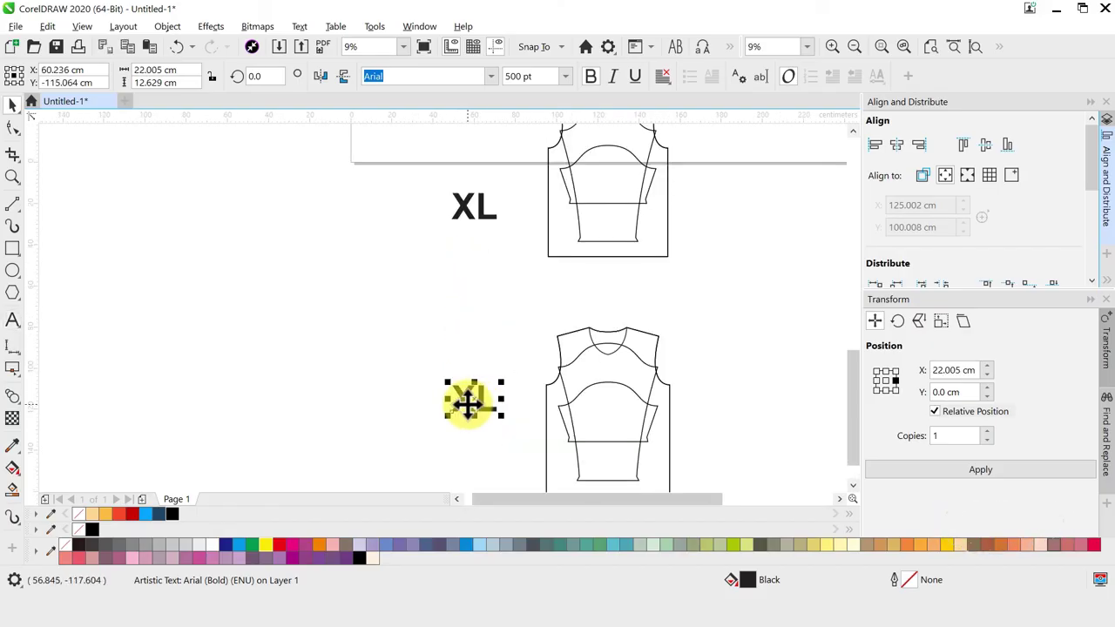
{"action": "key", "text": "ctrl+space"}
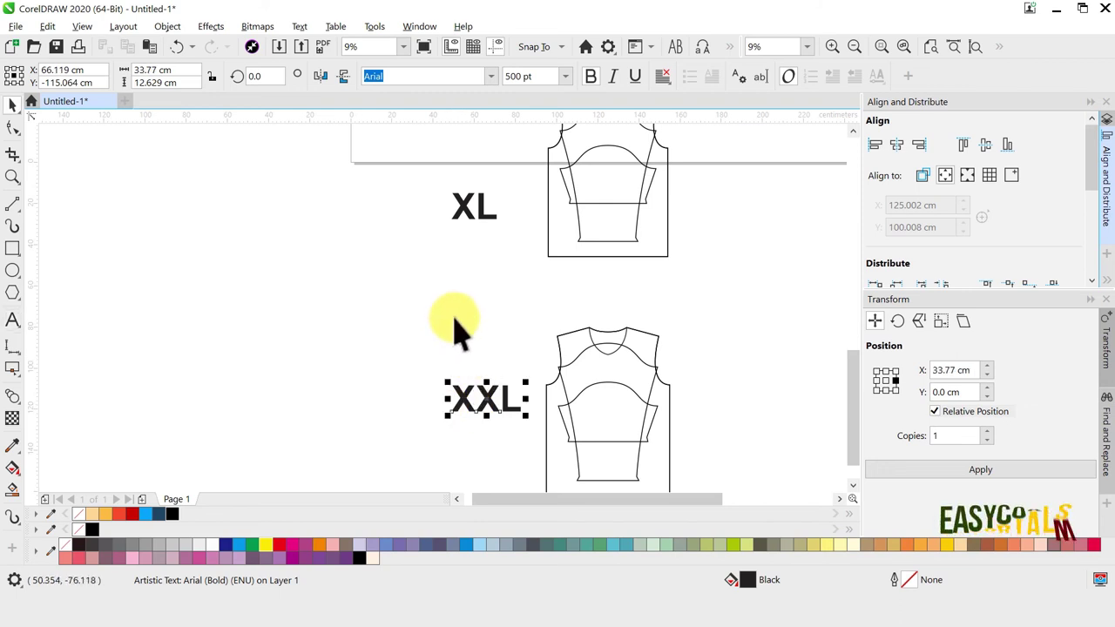
{"action": "scroll", "coordinate": [453, 343], "scroll_direction": "down", "scroll_amount": 4}
{"action": "left_click", "coordinate": [555, 341]}
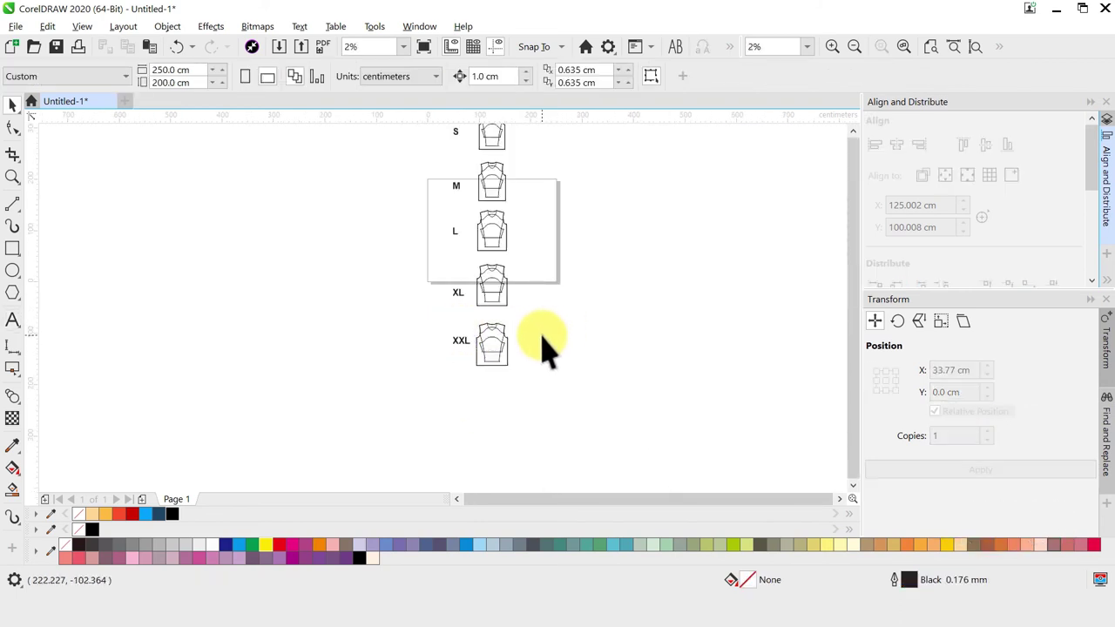
{"action": "scroll", "coordinate": [566, 406], "scroll_direction": "down", "scroll_amount": 1}
{"action": "left_click_drag", "start_coordinate": [579, 422], "coordinate": [485, 236]}
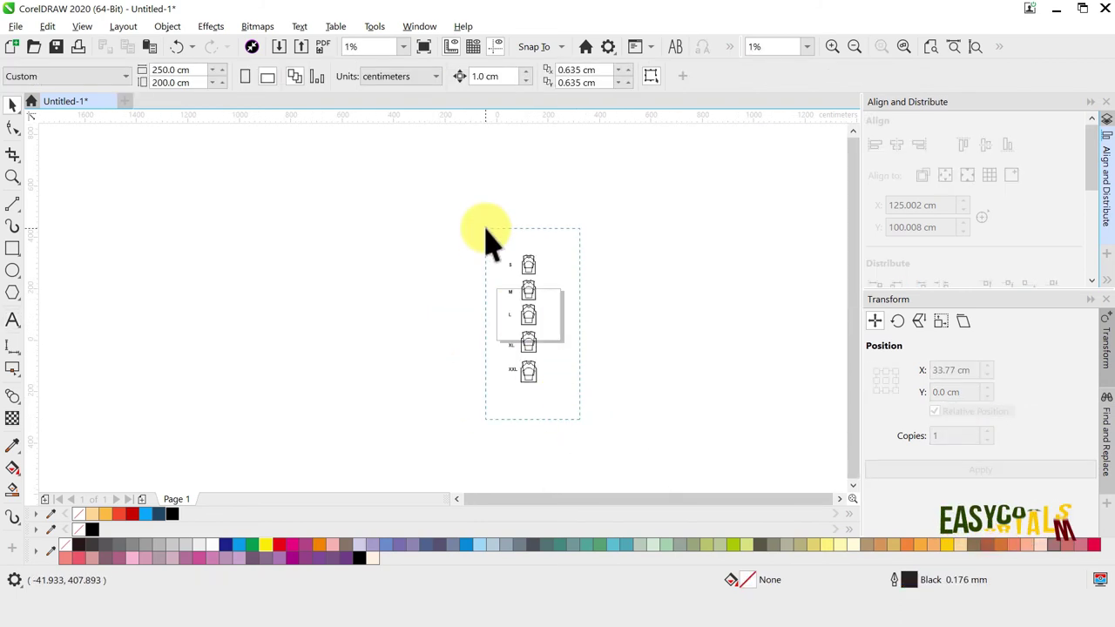
{"action": "scroll", "coordinate": [568, 296], "scroll_direction": "up", "scroll_amount": 1}
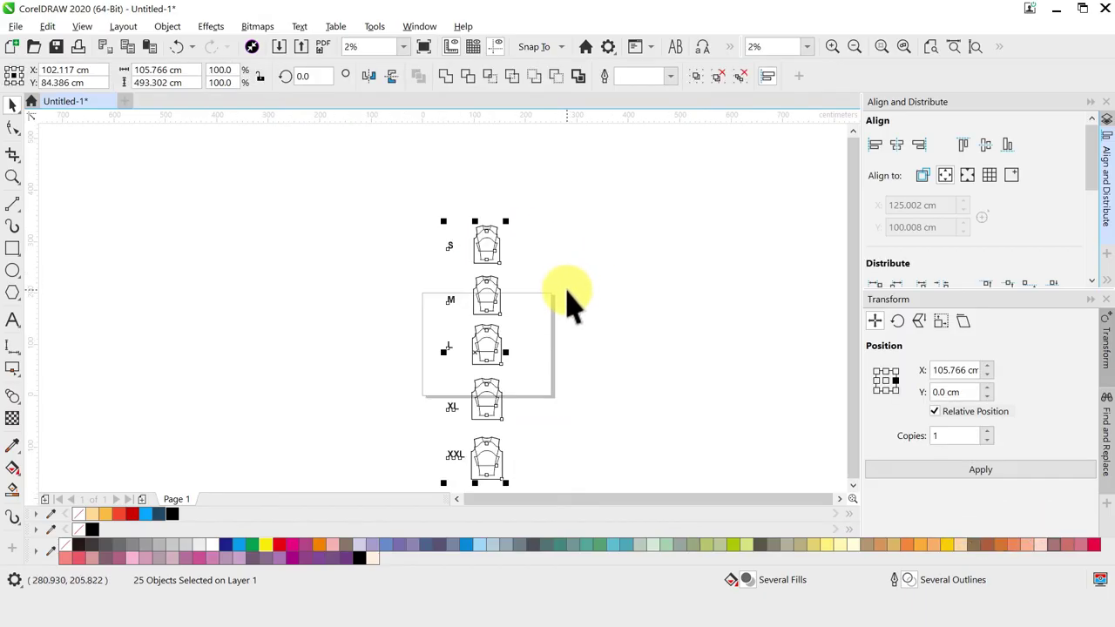
{"action": "left_click", "coordinate": [566, 301]}
Step: Try to move the size S front piece out to the left of its stack
{"action": "scroll", "coordinate": [517, 249], "scroll_direction": "up", "scroll_amount": 4}
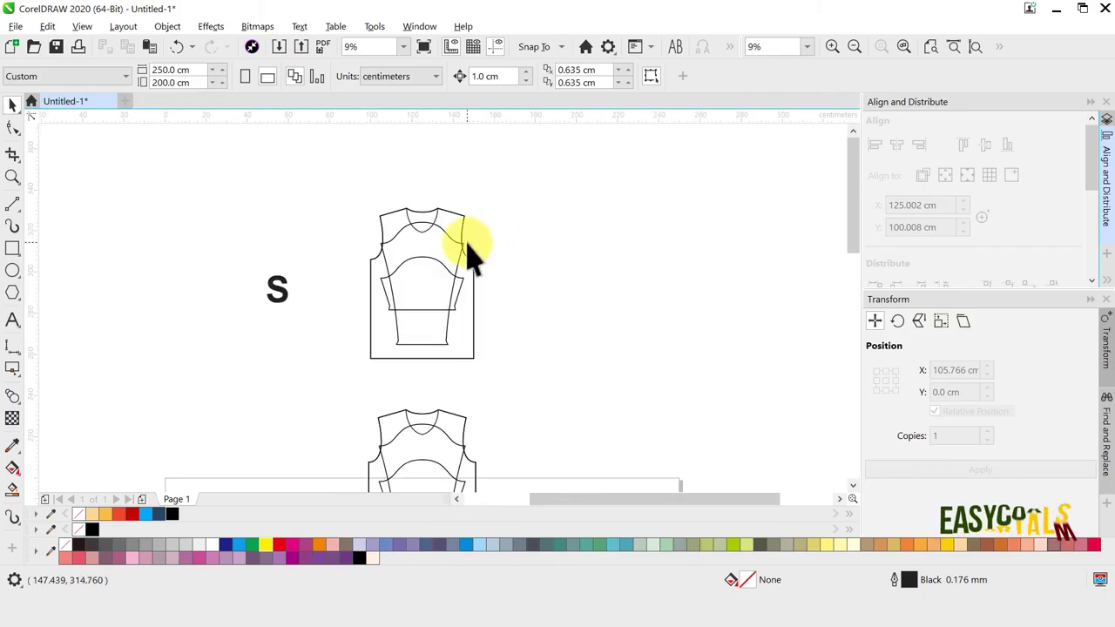
{"action": "left_click", "coordinate": [456, 227]}
{"action": "left_click", "coordinate": [346, 233]}
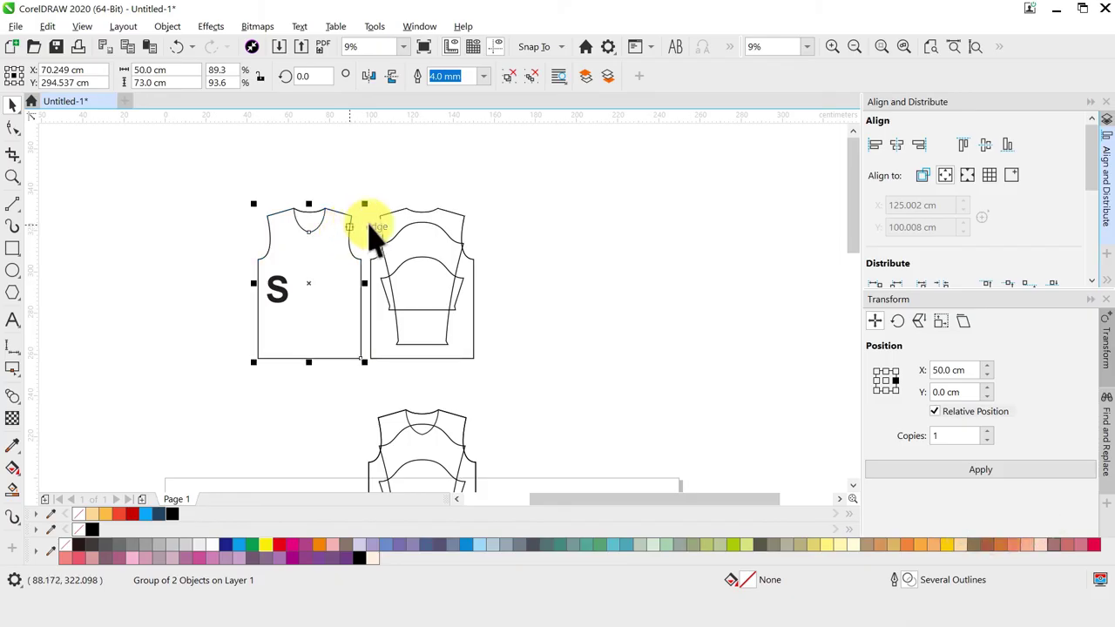
{"action": "scroll", "coordinate": [410, 244], "scroll_direction": "down", "scroll_amount": 4}
Step: Move all five size labels together farther left to clear space beside the pattern stacks
{"action": "left_click", "coordinate": [402, 449]}
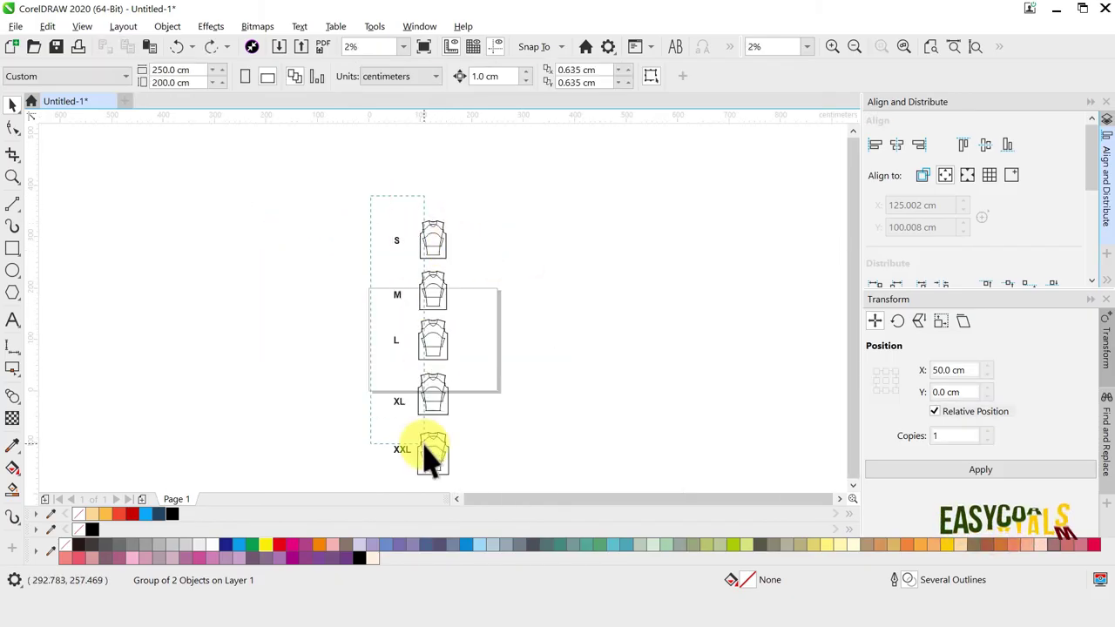
{"action": "left_click", "coordinate": [398, 401], "text": "shift"}
{"action": "left_click", "coordinate": [395, 340], "text": "shift"}
{"action": "left_click", "coordinate": [397, 294], "text": "shift"}
{"action": "left_click", "coordinate": [397, 240], "text": "shift"}
{"action": "left_click_drag", "start_coordinate": [400, 241], "coordinate": [373, 241]}
Step: Move the front piece of every size, S to XXL, about 63 cm left out of its stack
{"action": "scroll", "coordinate": [435, 240], "scroll_direction": "up", "scroll_amount": 3}
{"action": "left_click_drag", "start_coordinate": [446, 226], "coordinate": [380, 227]}
{"action": "left_click_drag", "start_coordinate": [458, 334], "coordinate": [391, 330]}
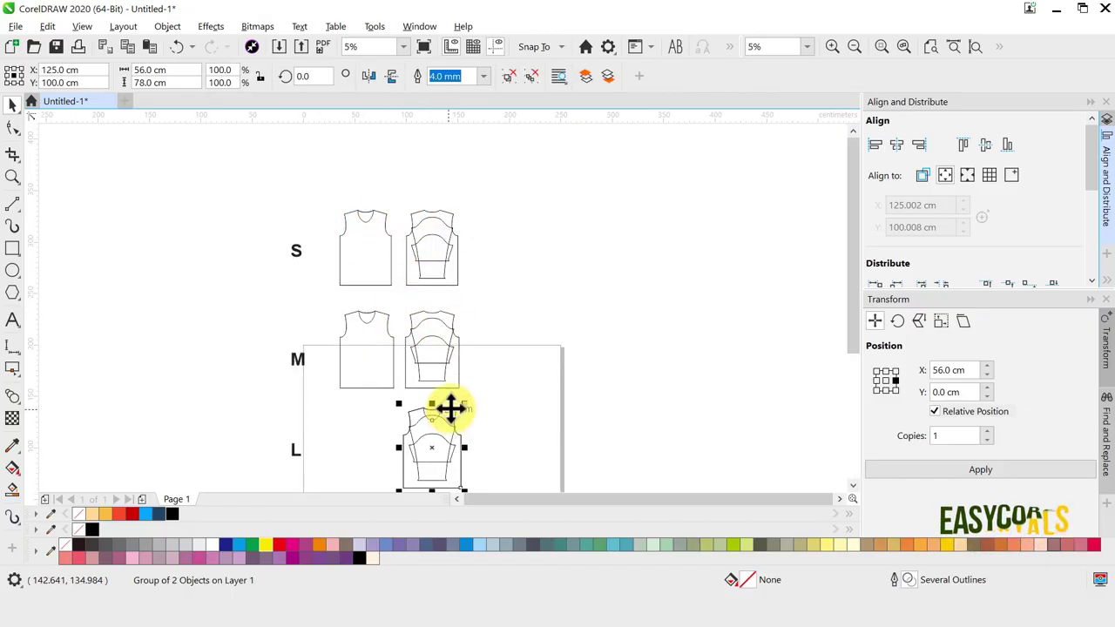
{"action": "key", "text": "ctrl+r"}
{"action": "scroll", "coordinate": [465, 444], "scroll_direction": "down", "scroll_amount": 2}
{"action": "scroll", "coordinate": [468, 439], "scroll_direction": "up", "scroll_amount": 2}
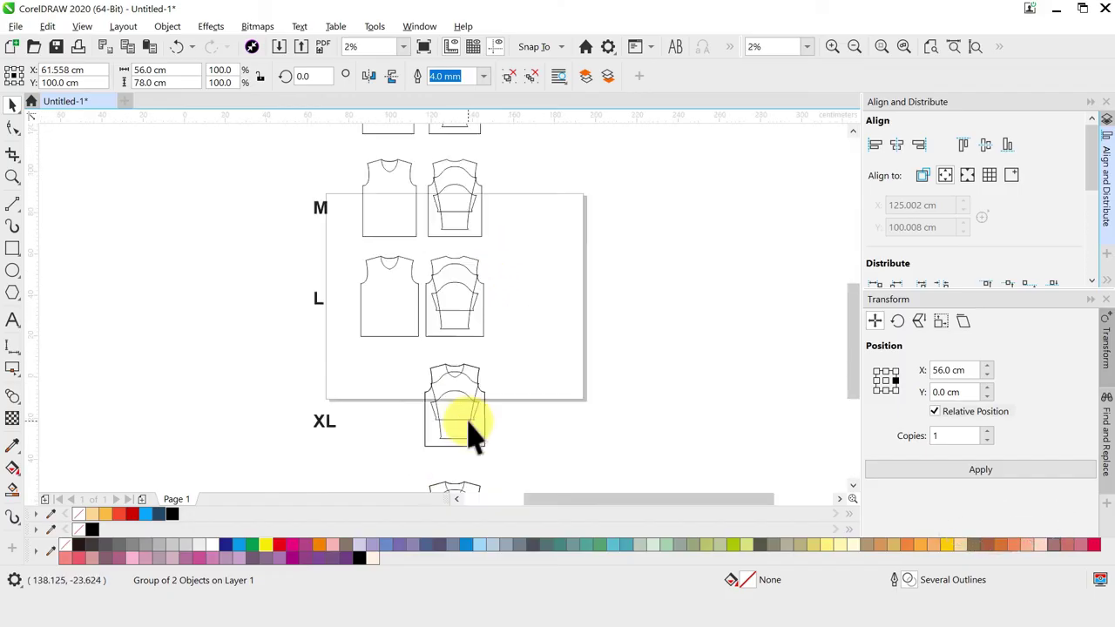
{"action": "scroll", "coordinate": [470, 431], "scroll_direction": "up", "scroll_amount": 2}
{"action": "key", "text": "ctrl+r"}
{"action": "scroll", "coordinate": [491, 287], "scroll_direction": "down", "scroll_amount": 1}
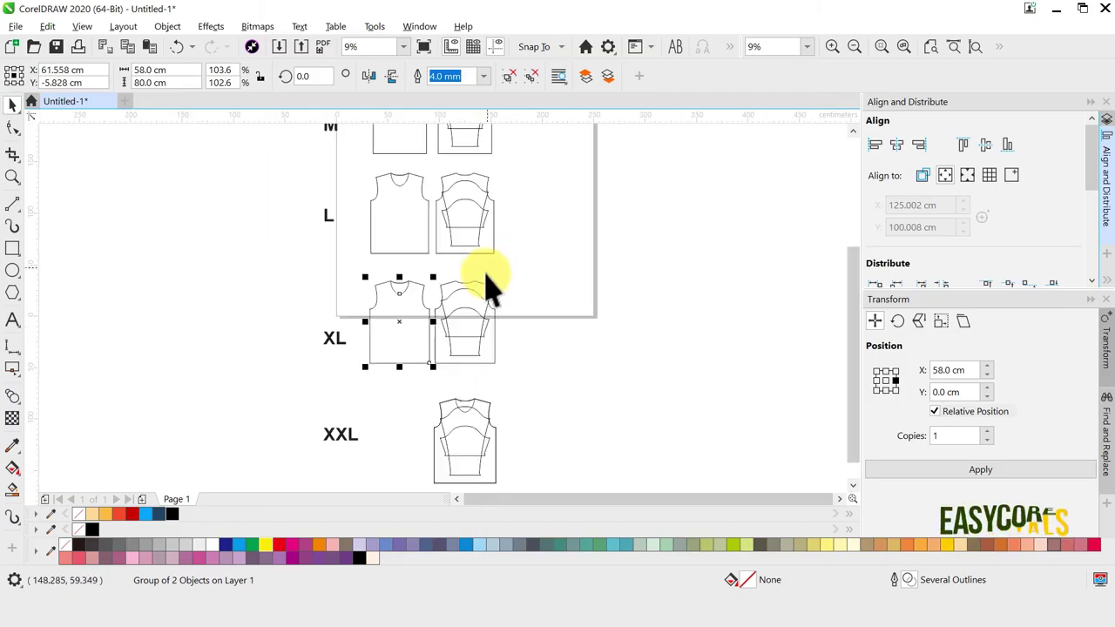
{"action": "key", "text": "ctrl+r"}
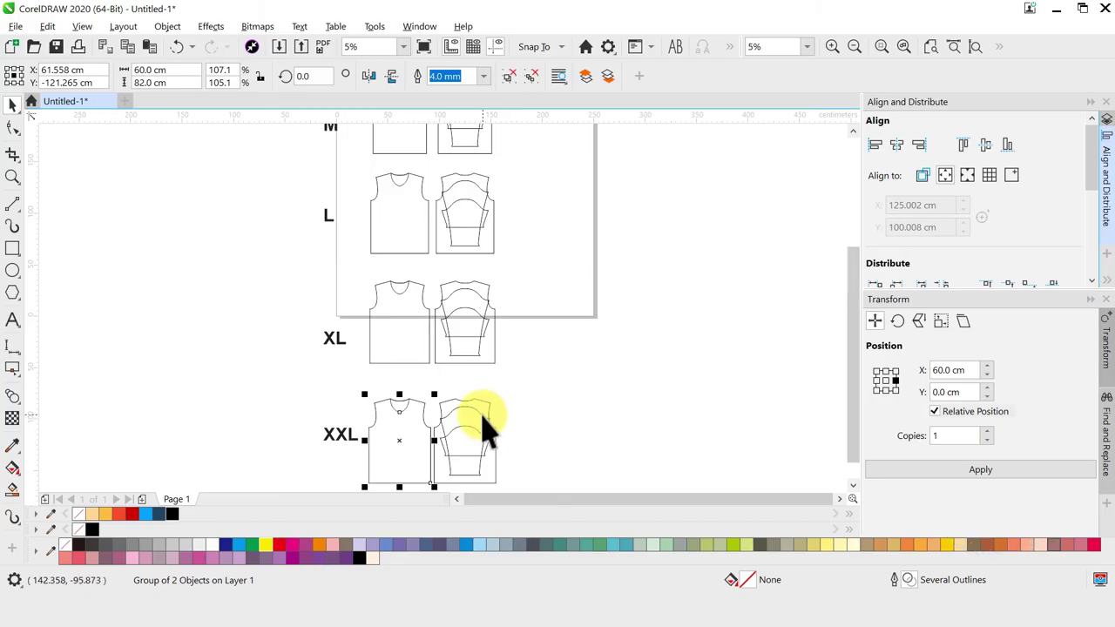
Step: Move the long sleeve piece of every size, XXL up to S, about 63 cm right out of its stack
{"action": "left_click", "coordinate": [481, 414]}
{"action": "left_click_drag", "start_coordinate": [481, 415], "coordinate": [545, 425]}
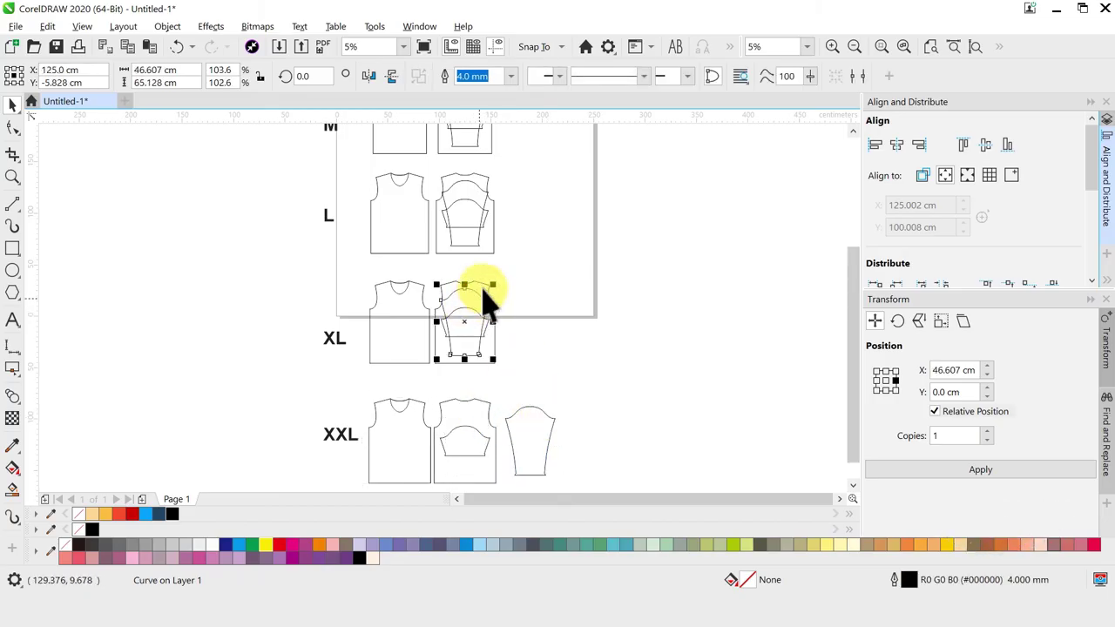
{"action": "key", "text": "ctrl+r"}
{"action": "key", "text": "ctrl+r"}
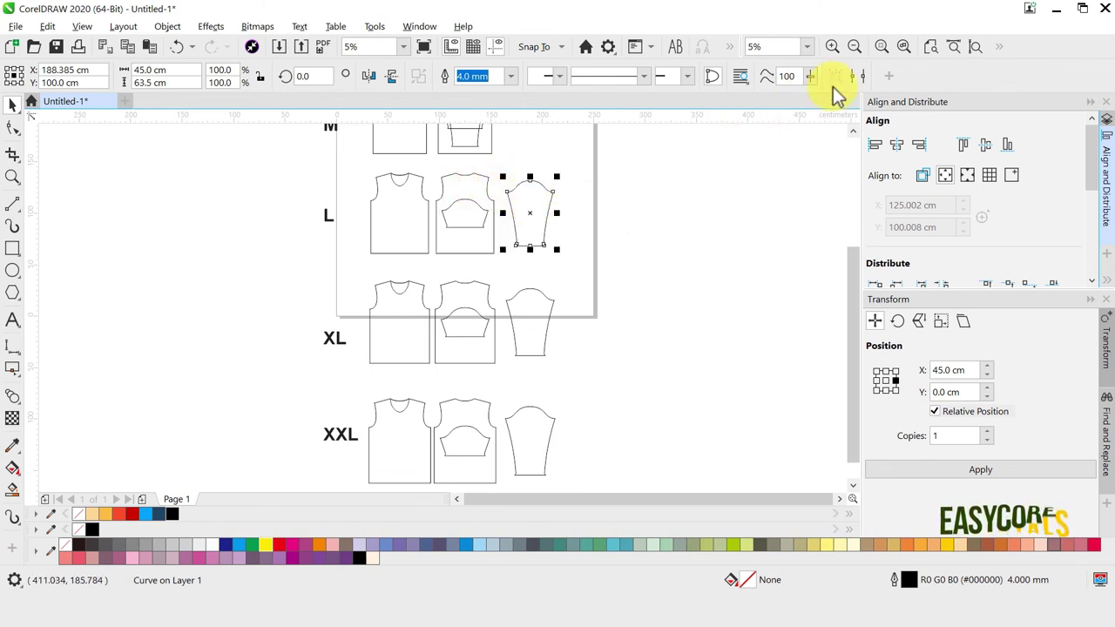
{"action": "left_click", "coordinate": [904, 48]}
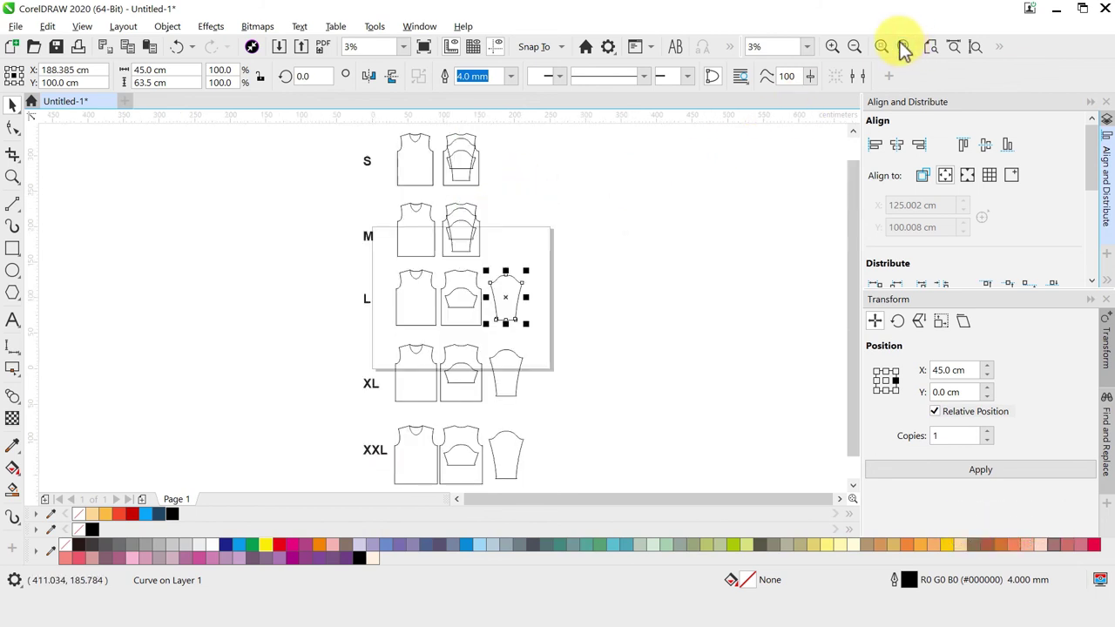
{"action": "key", "text": "ctrl+r"}
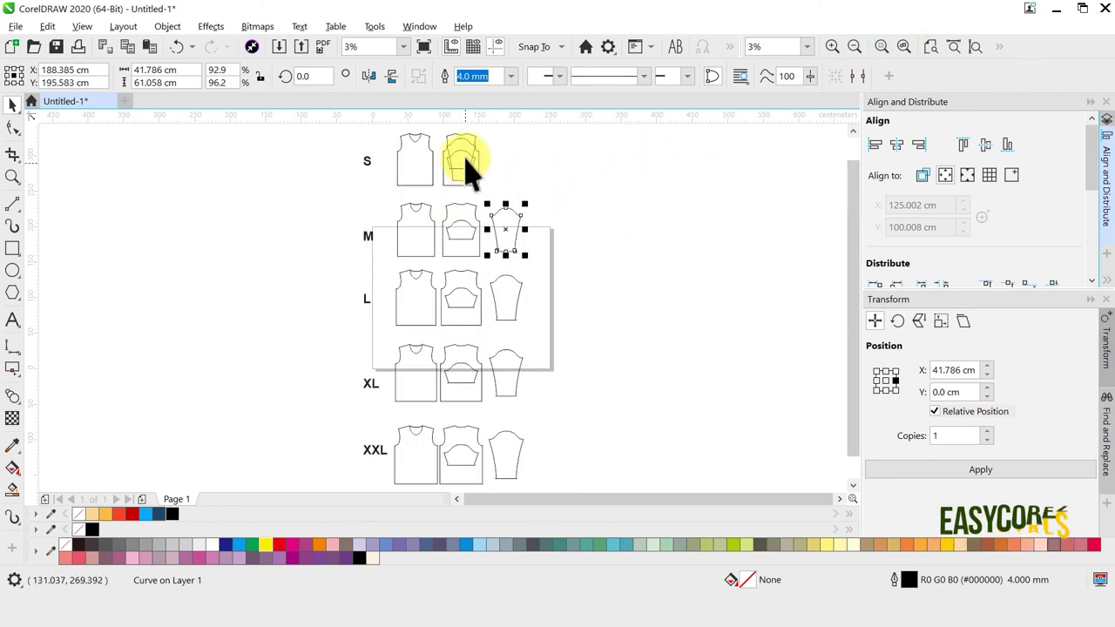
{"action": "key", "text": "ctrl+r"}
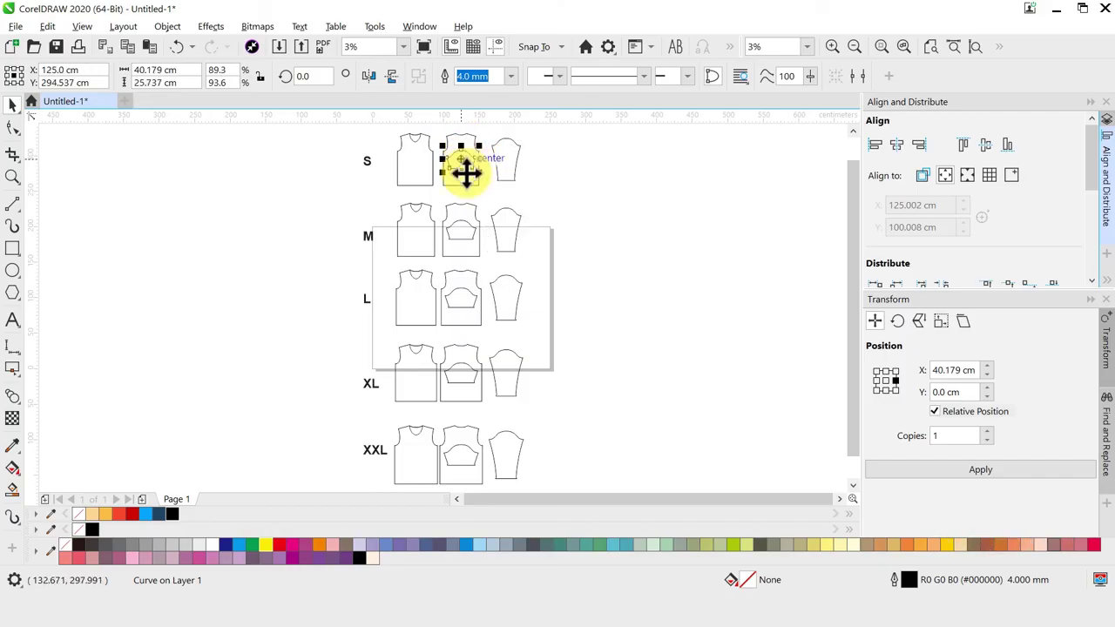
Step: Move the short sleeve piece of every size, S to XXL, about 120 cm right out of its stack
{"action": "left_click", "coordinate": [461, 239], "text": "shift"}
{"action": "left_click", "coordinate": [464, 300], "text": "shift"}
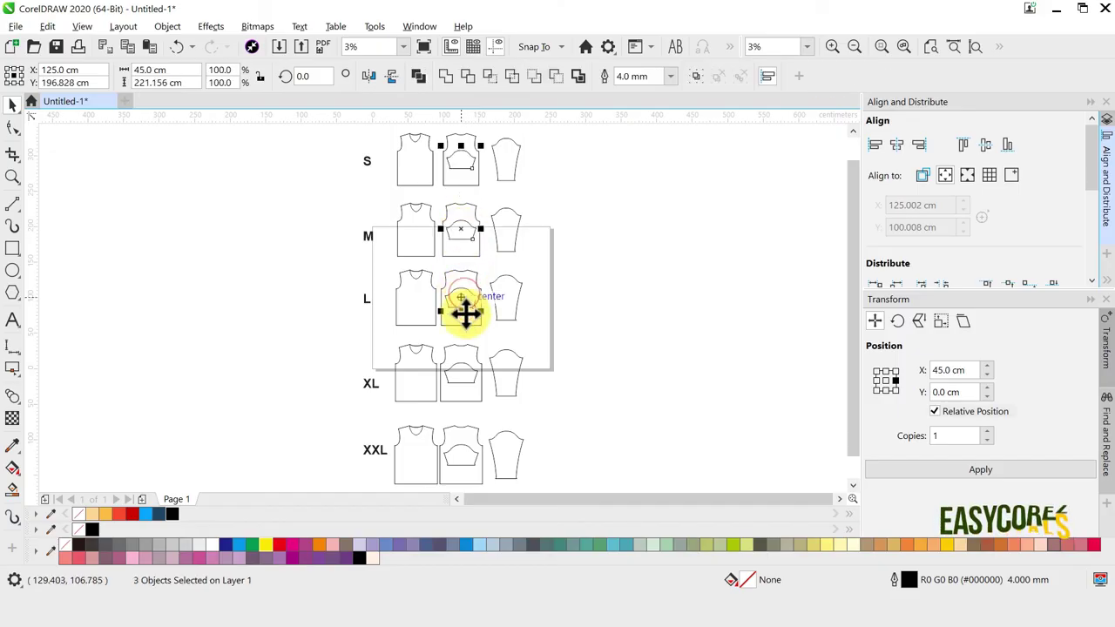
{"action": "left_click", "coordinate": [464, 375], "text": "shift"}
{"action": "left_click", "coordinate": [460, 450], "text": "shift"}
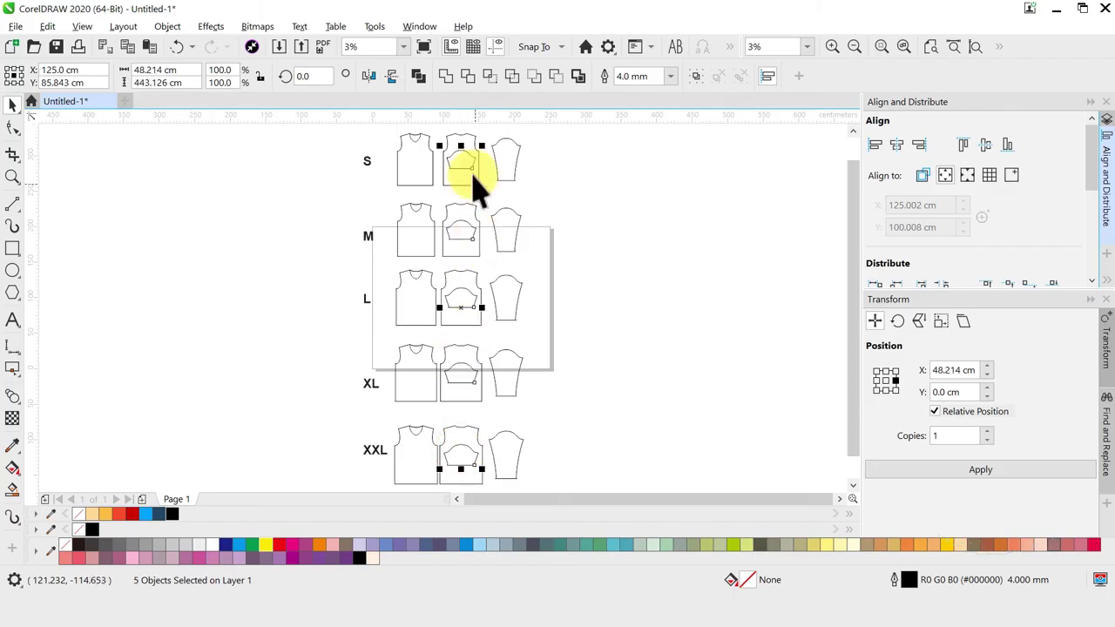
{"action": "left_click_drag", "start_coordinate": [475, 177], "coordinate": [558, 168]}
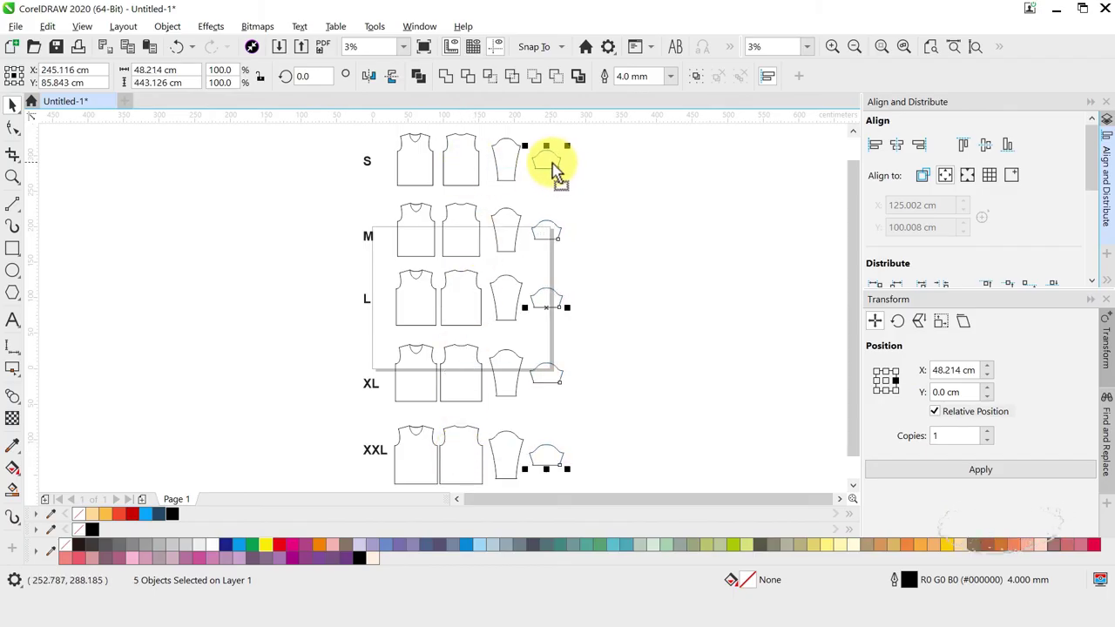
{"action": "left_click", "coordinate": [592, 200]}
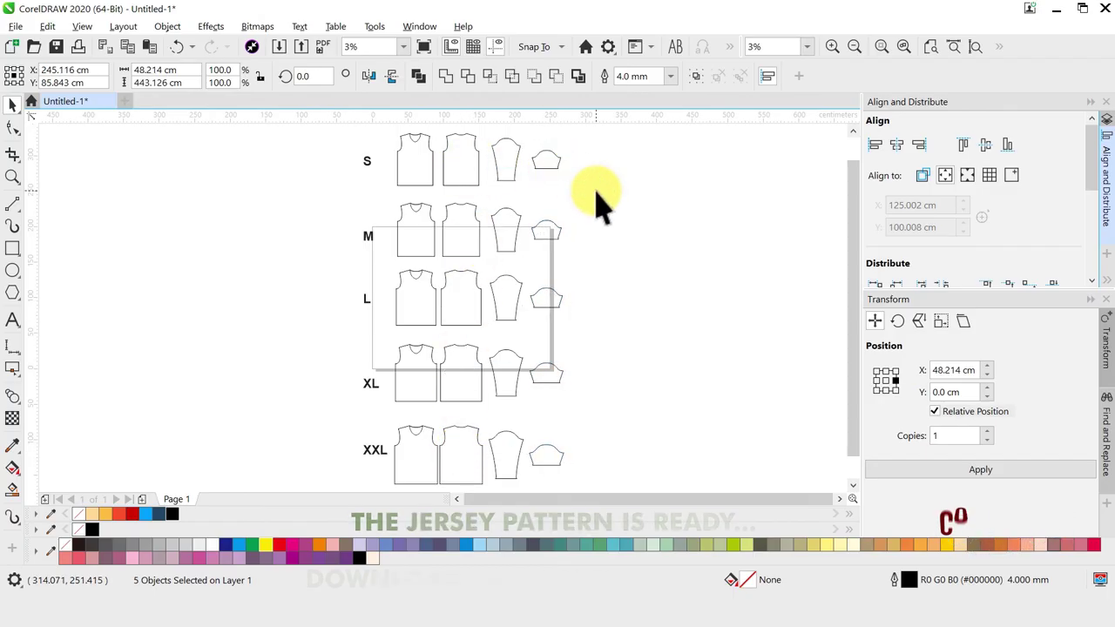
Step: Top-align the long and short sleeve pieces of sizes S, M and L with the back piece in each row
{"action": "left_click", "coordinate": [554, 165]}
{"action": "left_click", "coordinate": [505, 158], "text": "shift"}
{"action": "left_click", "coordinate": [460, 154], "text": "shift"}
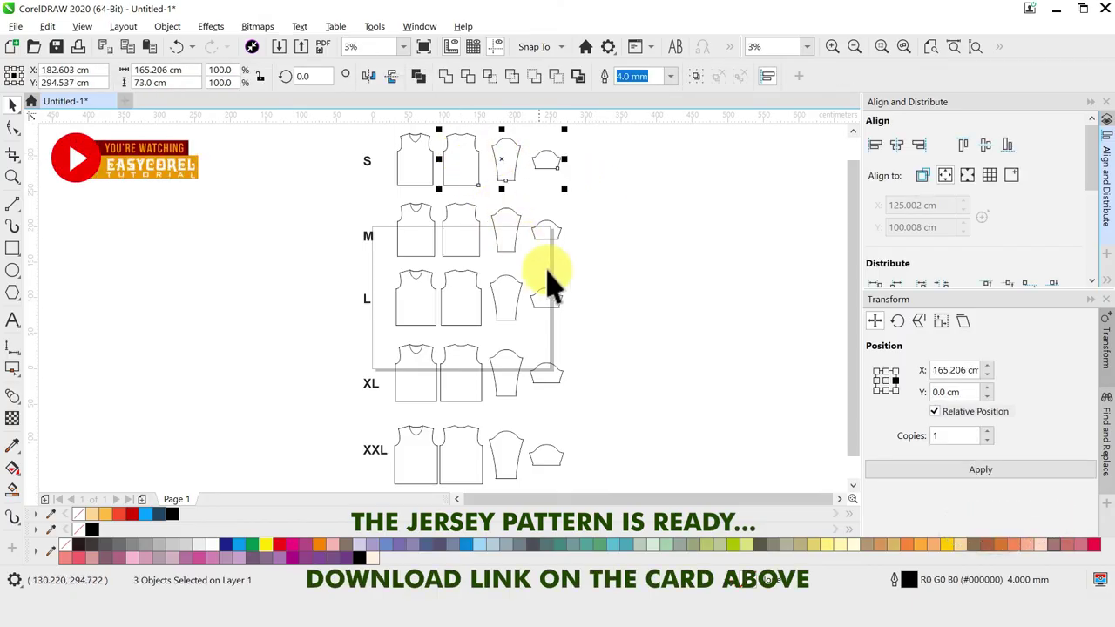
{"action": "left_click", "coordinate": [547, 233]}
{"action": "left_click", "coordinate": [505, 231], "text": "shift"}
{"action": "left_click", "coordinate": [473, 231], "text": "shift"}
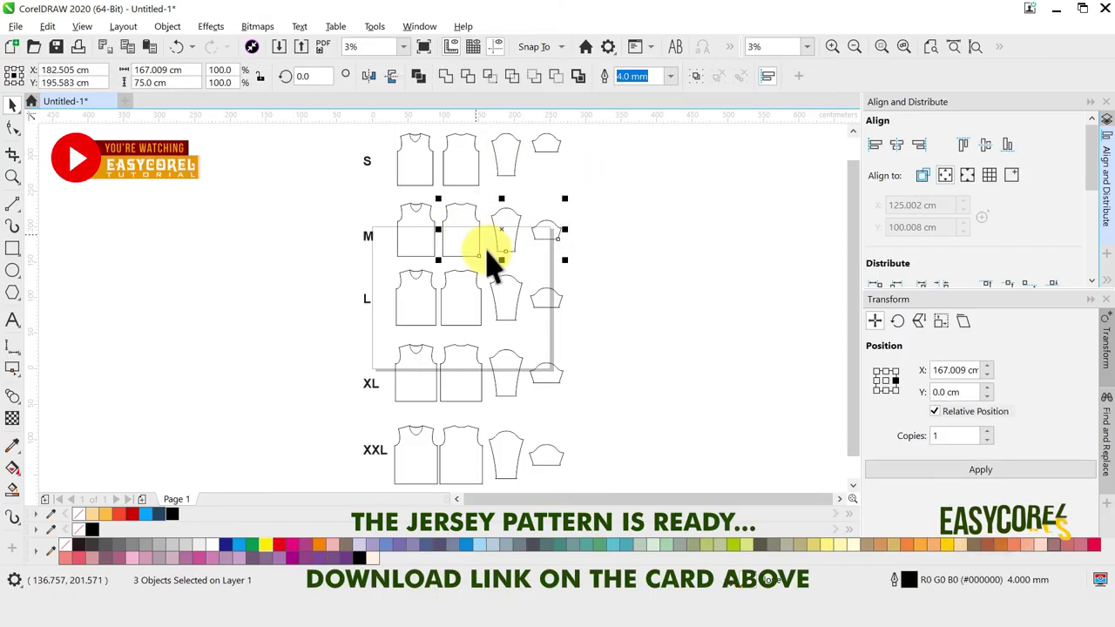
{"action": "left_click", "coordinate": [543, 296]}
{"action": "left_click", "coordinate": [492, 289], "text": "shift"}
{"action": "left_click", "coordinate": [479, 306], "text": "shift"}
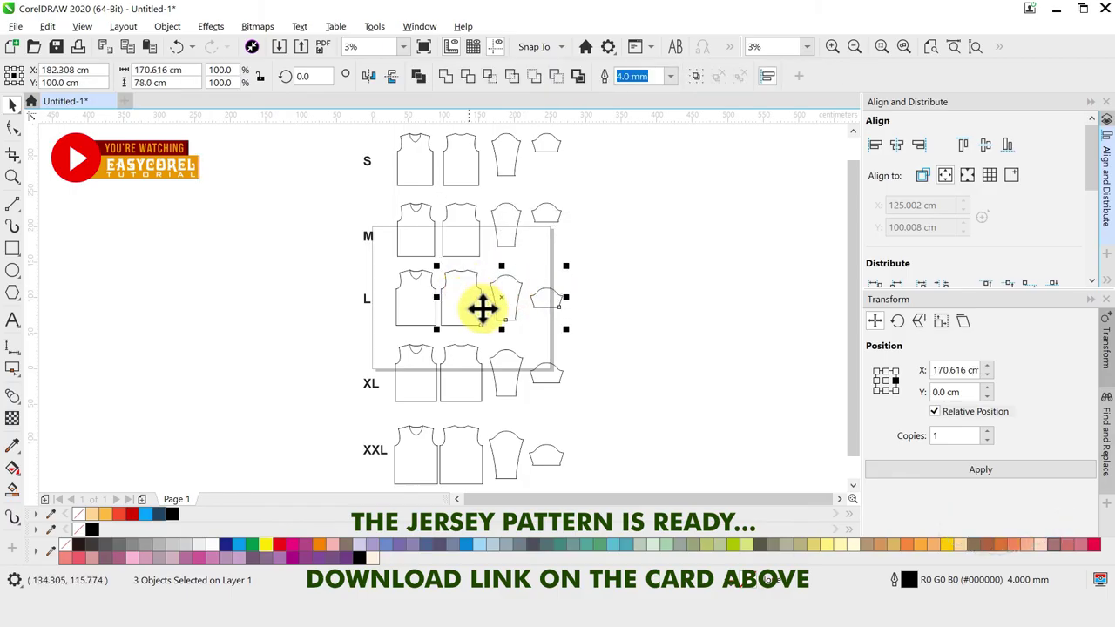
Step: Top-align the long and short sleeve pieces of sizes XL and XXL with their back pieces
{"action": "left_click", "coordinate": [542, 370]}
{"action": "left_click", "coordinate": [505, 372], "text": "shift"}
{"action": "left_click", "coordinate": [457, 368], "text": "shift"}
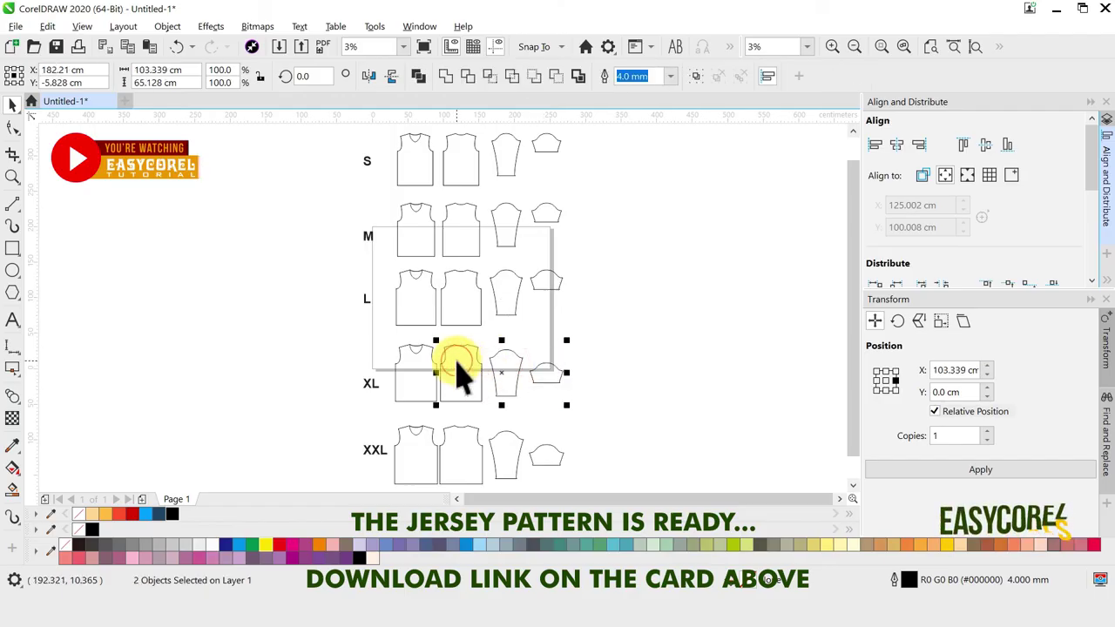
{"action": "left_click", "coordinate": [538, 457]}
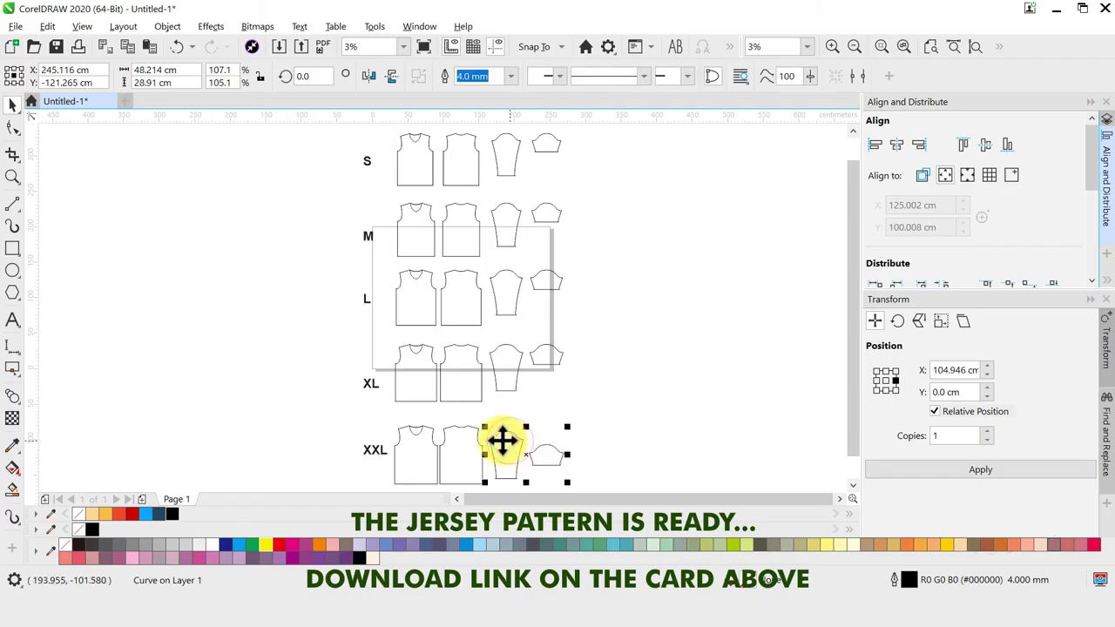
{"action": "left_click", "coordinate": [474, 435], "text": "shift"}
{"action": "left_click", "coordinate": [610, 379]}
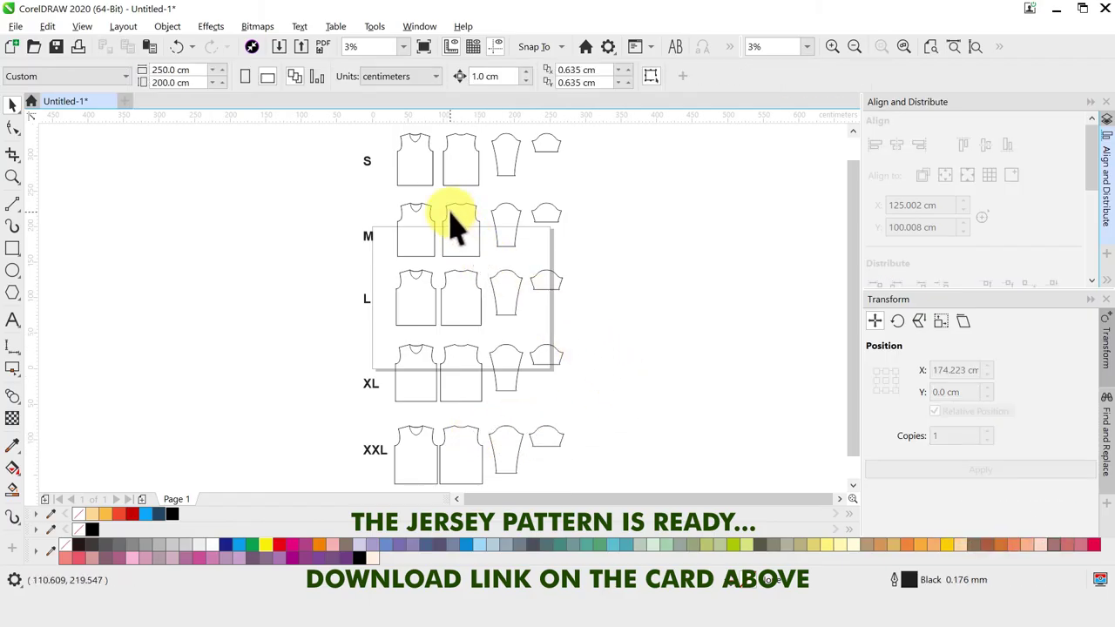
Step: Check the overall size of the full pattern layout and set the page to 300 cm wide by 500 cm high
{"action": "scroll", "coordinate": [436, 213], "scroll_direction": "down", "scroll_amount": 2}
{"action": "left_click_drag", "start_coordinate": [380, 147], "coordinate": [571, 401]}
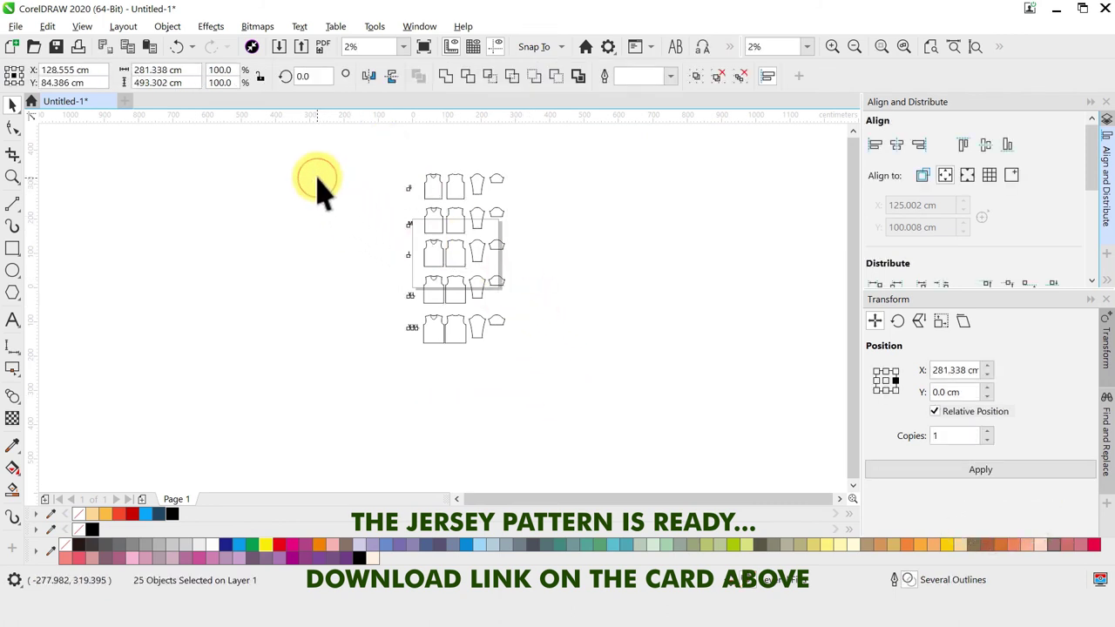
{"action": "left_click", "coordinate": [208, 139]}
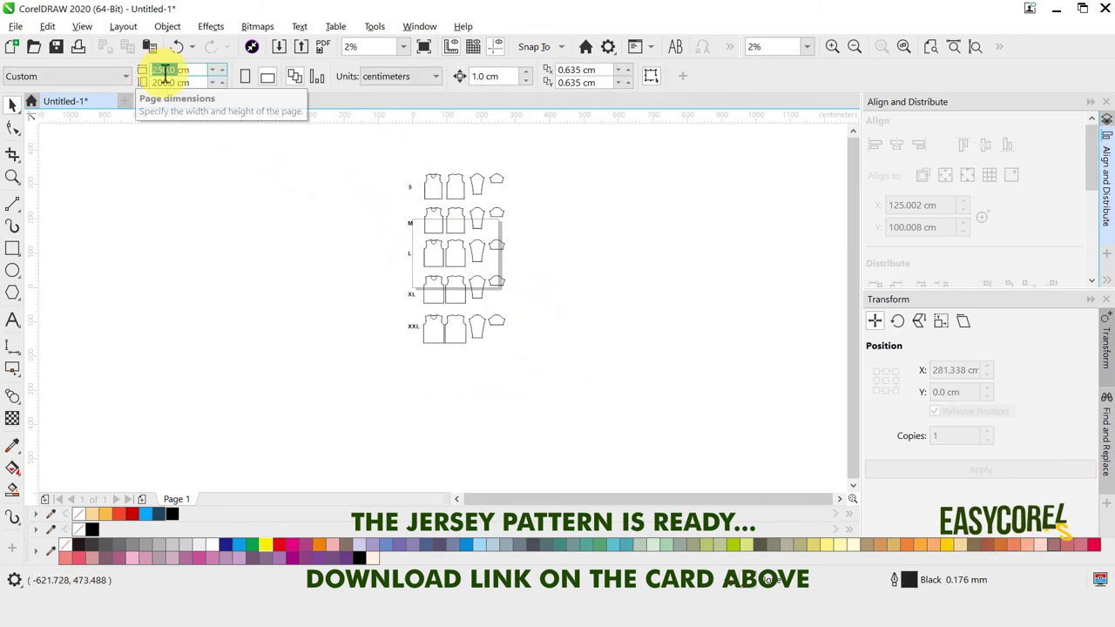
{"action": "type", "text": "300"}
{"action": "left_click", "coordinate": [170, 82]}
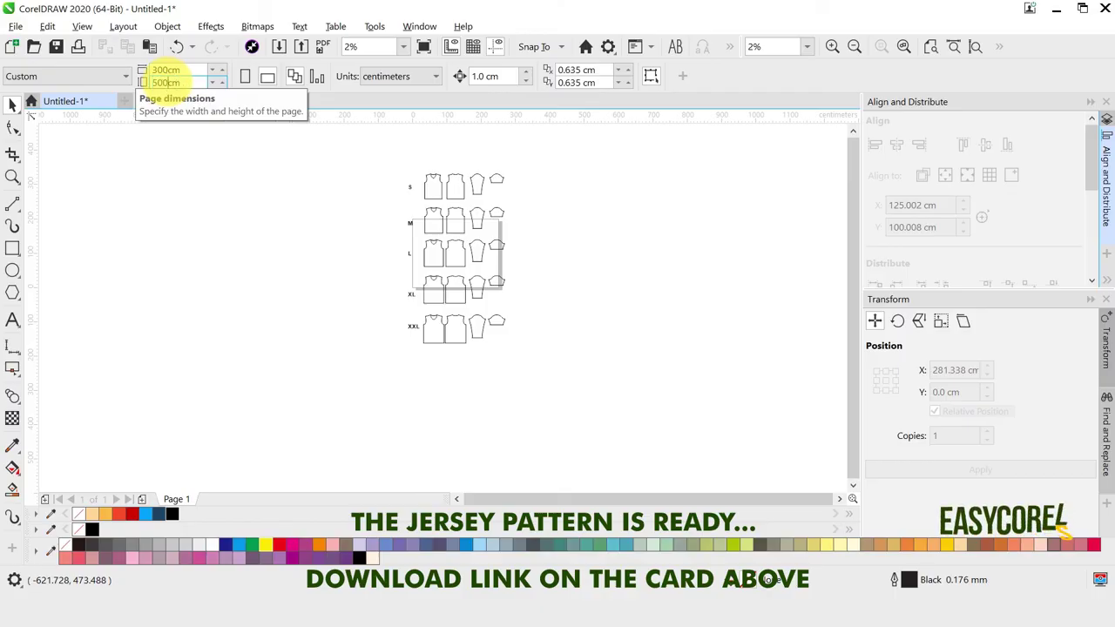
{"action": "type", "text": "500"}
{"action": "key", "text": "Return"}
Step: Group all the pattern pieces and size labels and centre the group vertically and horizontally on the page
{"action": "left_click_drag", "start_coordinate": [381, 141], "coordinate": [568, 392]}
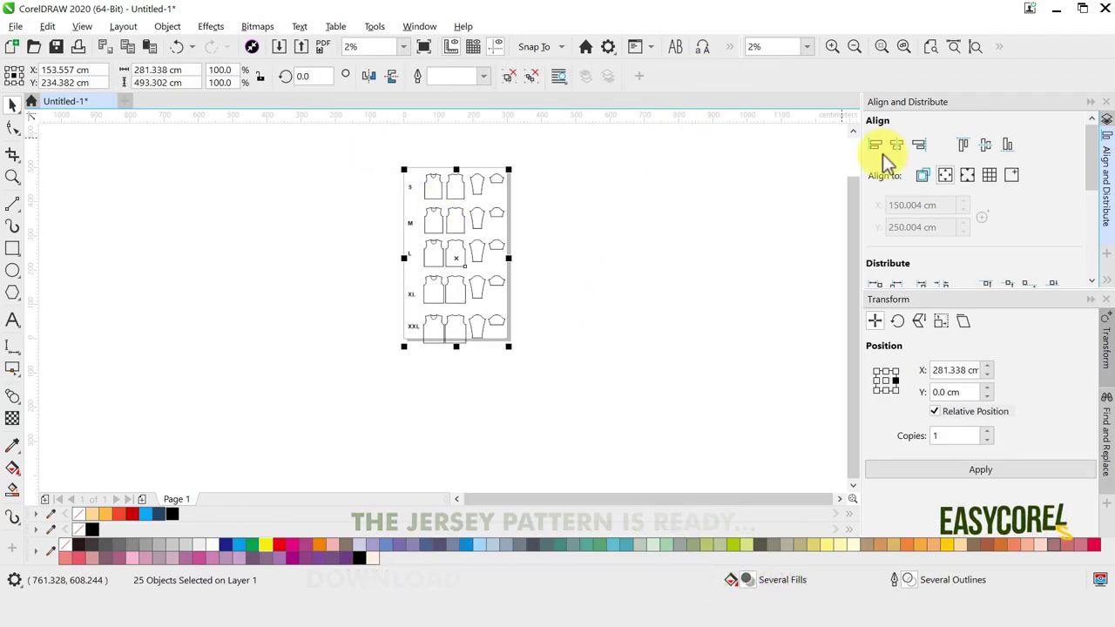
{"action": "left_click", "coordinate": [985, 148]}
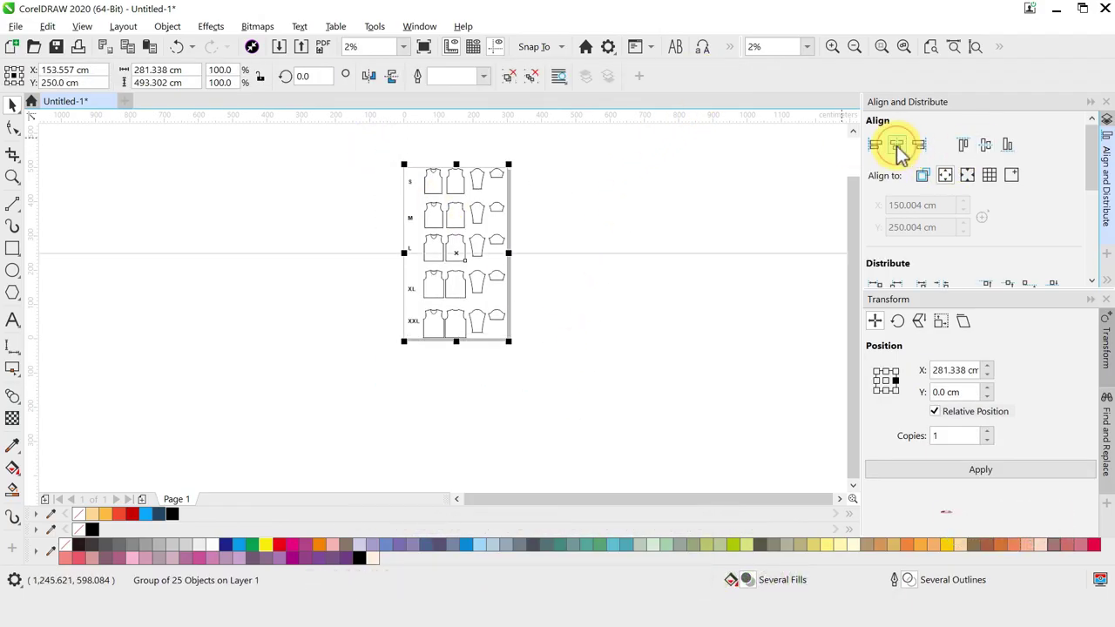
{"action": "left_click", "coordinate": [896, 145]}
{"action": "left_click", "coordinate": [879, 46]}
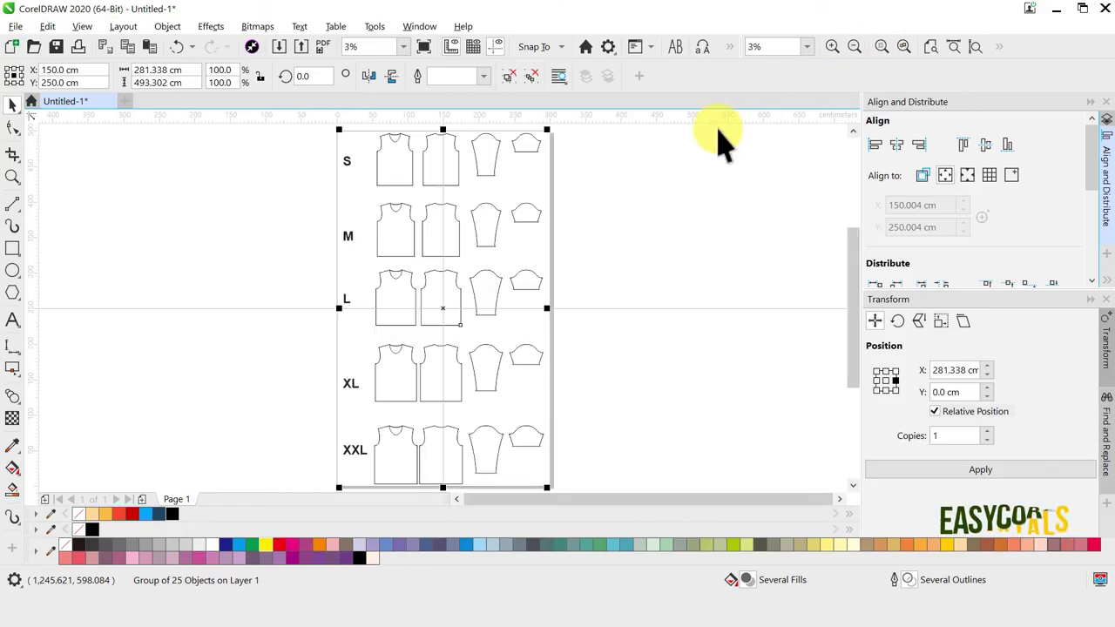
{"action": "left_click", "coordinate": [646, 174]}
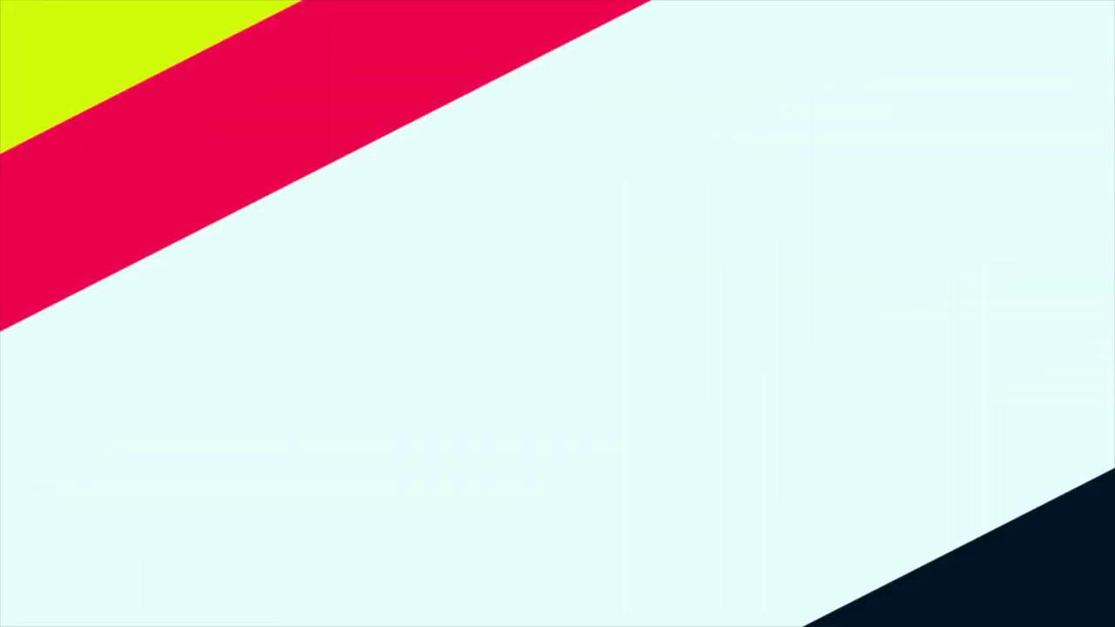